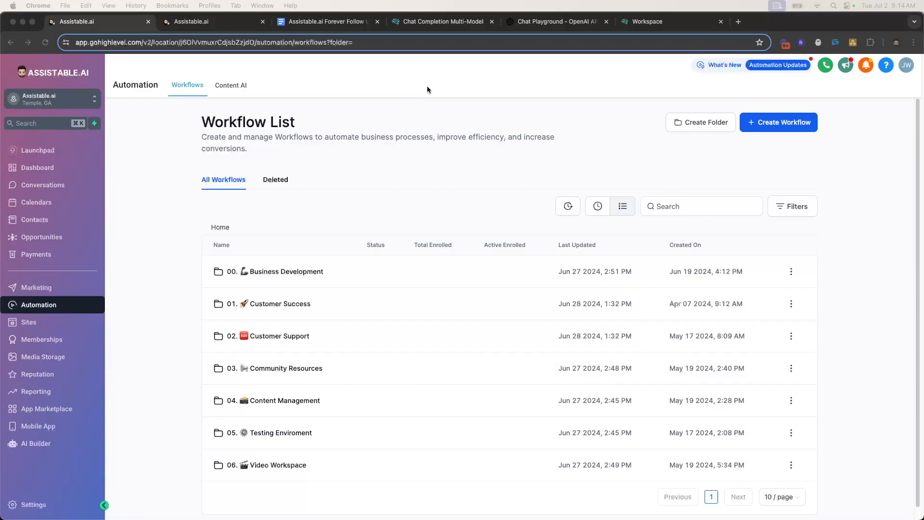
# Switch to the other sub-account's workflow list and peek into the 00. Chat Assistant Follow Up folder
pyautogui.click(215, 21)
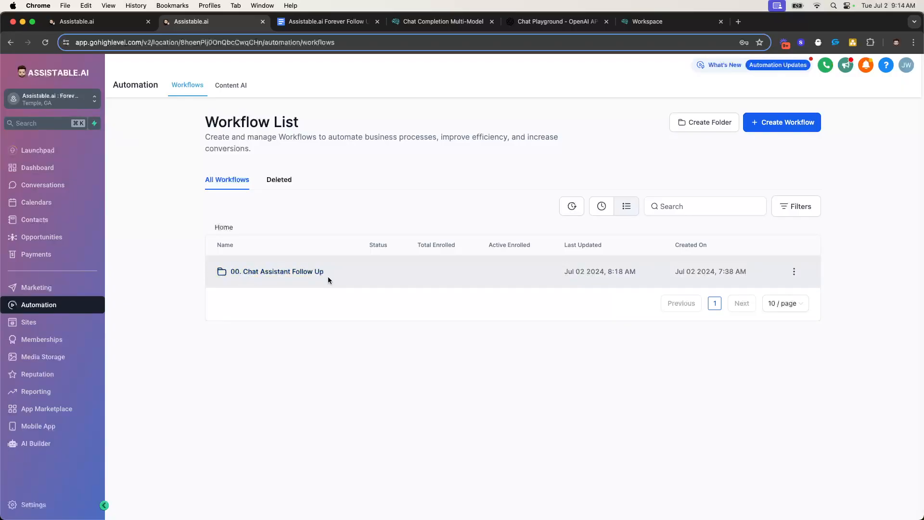
pyautogui.click(294, 272)
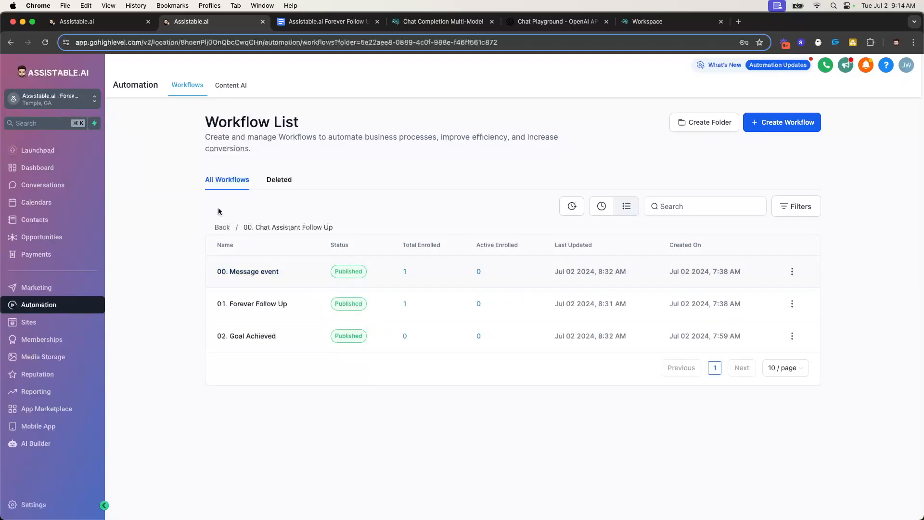
pyautogui.click(215, 229)
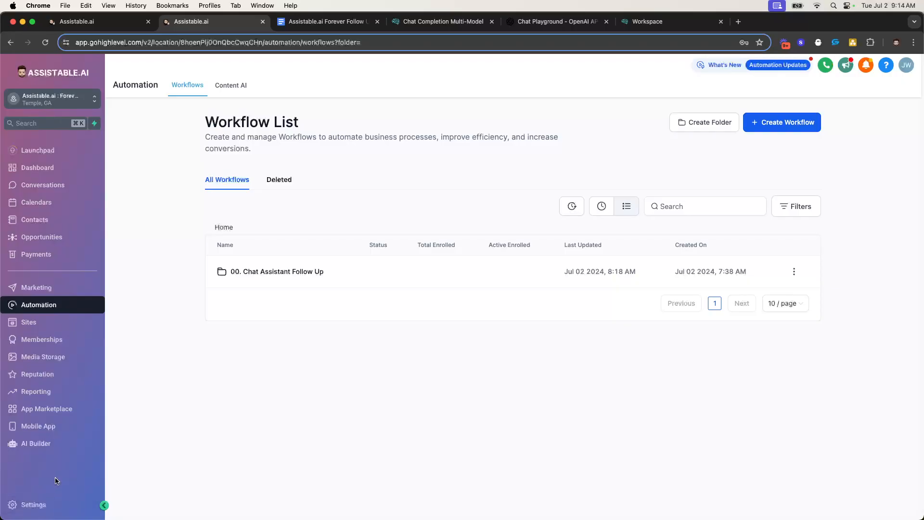
# Open the 00. Message event workflow inside the 00. Chat Assistant Follow Up folder
pyautogui.click(255, 272)
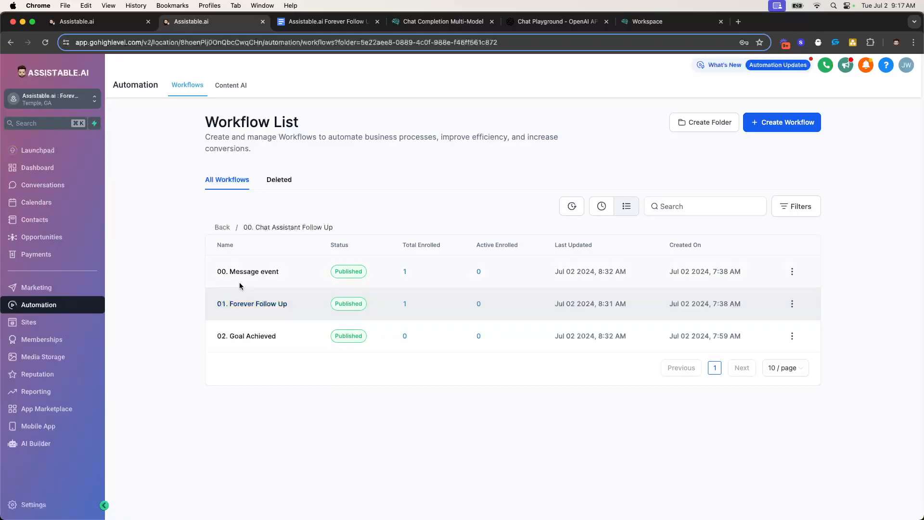
pyautogui.click(264, 272)
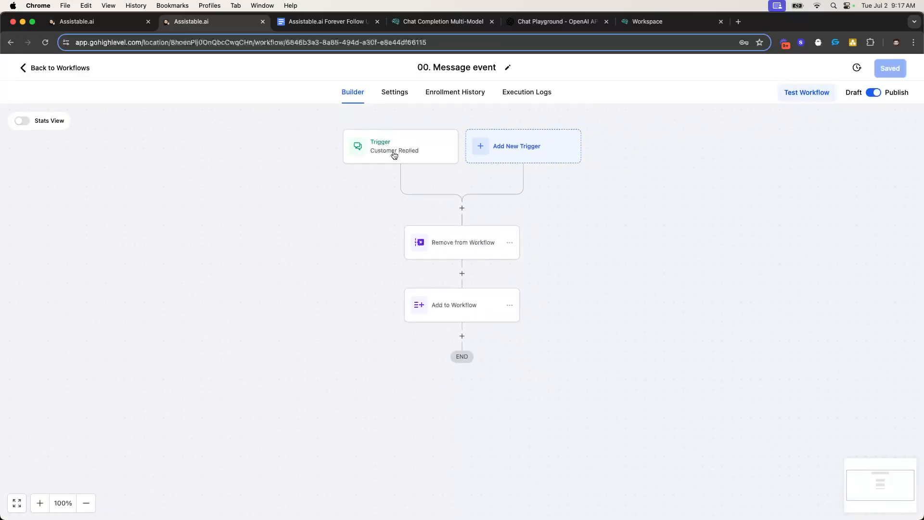
# Inspect the Customer Replied trigger and the Remove from Workflow and Add to Workflow steps, then return to workflows
pyautogui.click(394, 154)
pyautogui.click(903, 124)
pyautogui.click(451, 248)
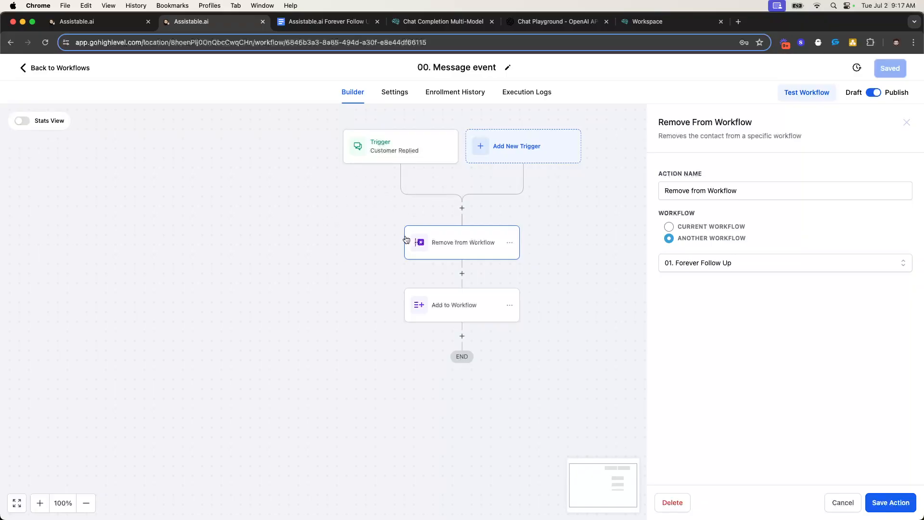
pyautogui.click(908, 120)
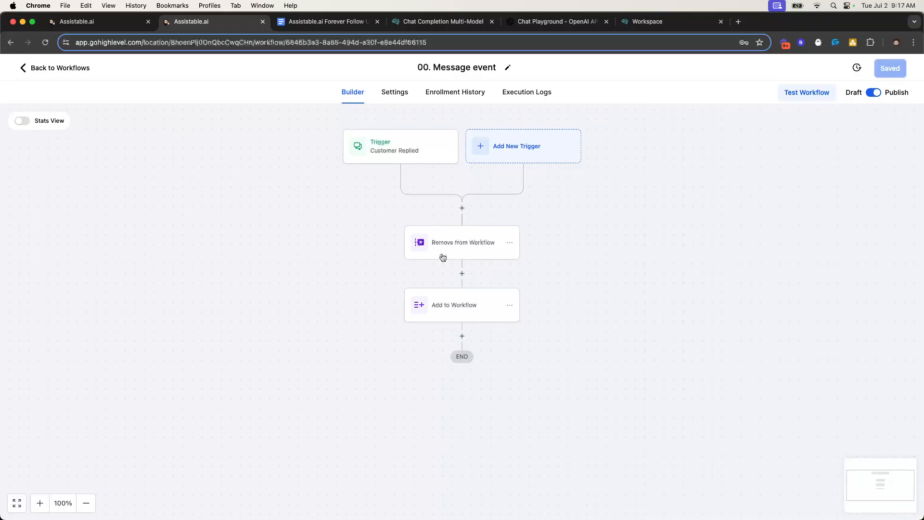
pyautogui.click(448, 311)
pyautogui.click(465, 254)
pyautogui.click(465, 296)
pyautogui.click(452, 256)
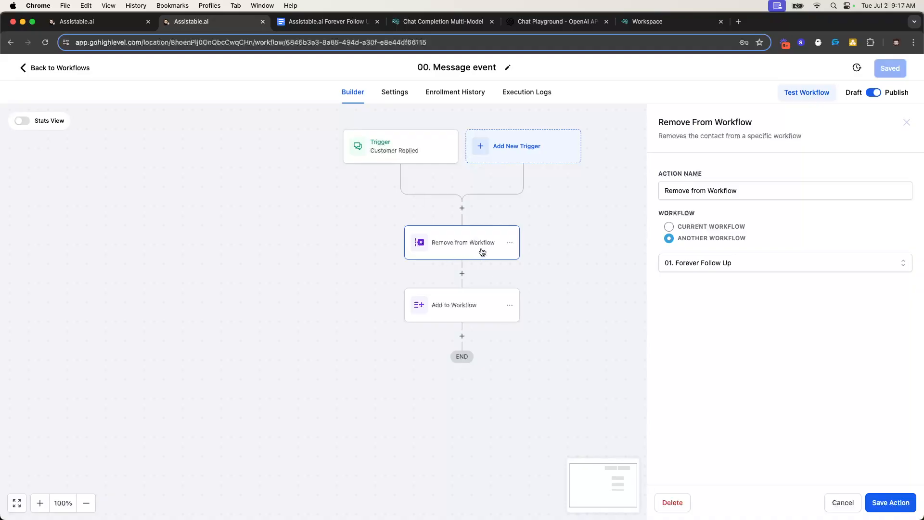
pyautogui.click(48, 68)
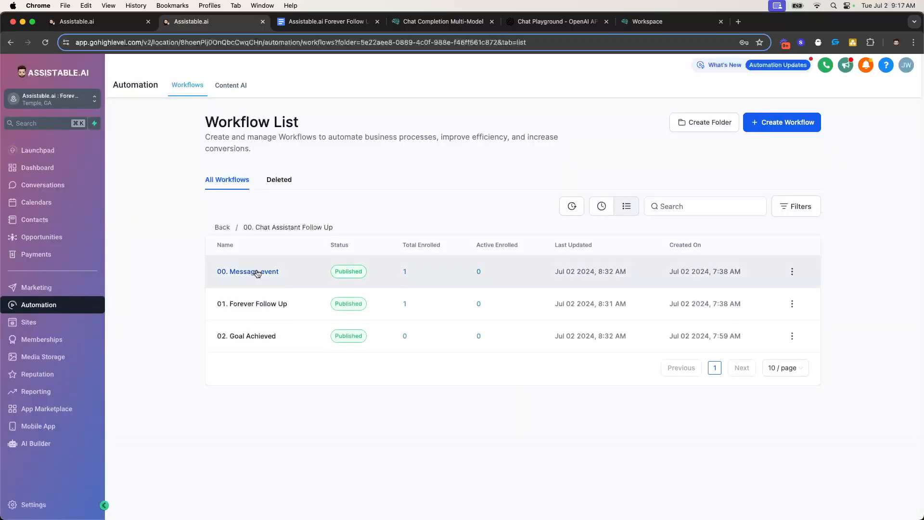
# Open 01. Forever Follow Up, survey its flowchart, and open the Are they an AI lead? condition
pyautogui.click(263, 304)
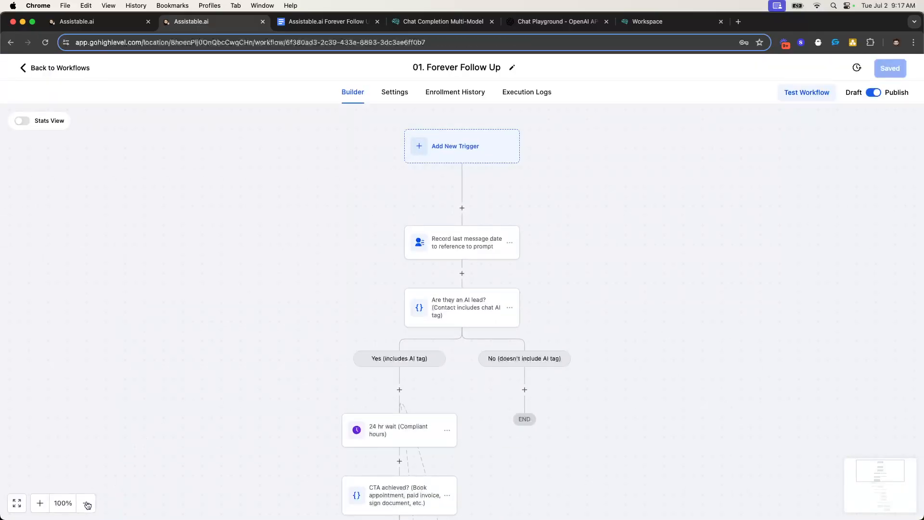
pyautogui.click(87, 503)
pyautogui.click(87, 504)
pyautogui.scroll(-5, 264, 383)
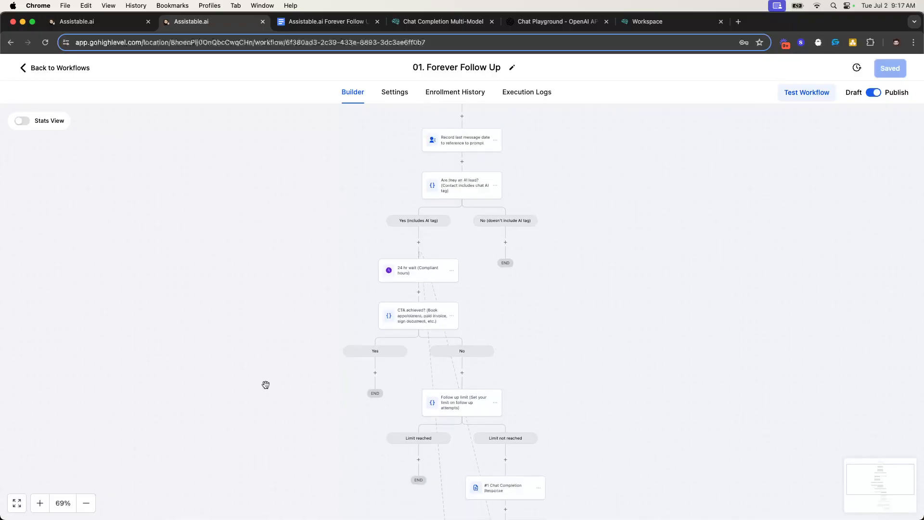
pyautogui.scroll(5, 305, 349)
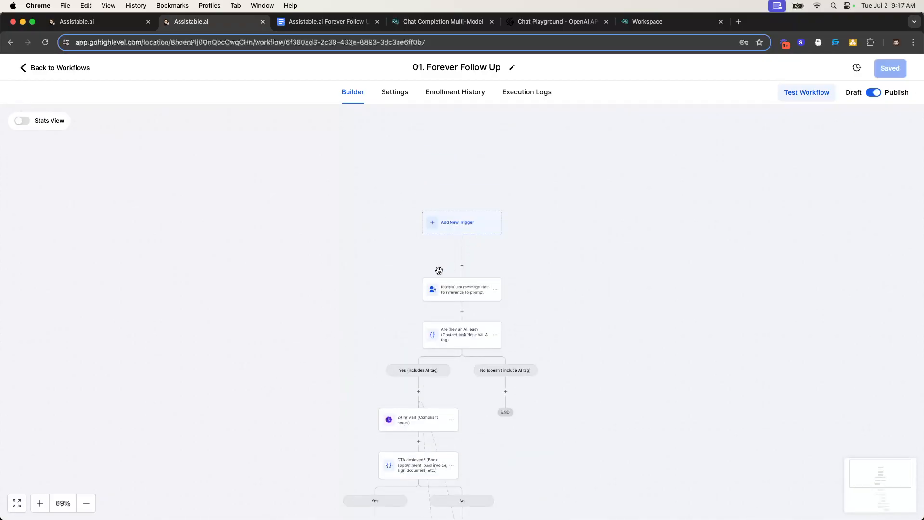
pyautogui.scroll(-2, 443, 269)
pyautogui.click(38, 502)
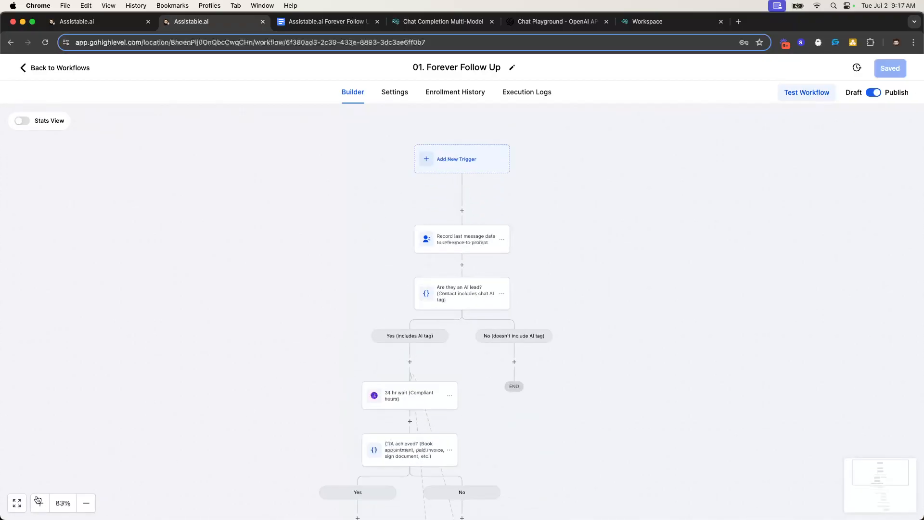
pyautogui.click(38, 501)
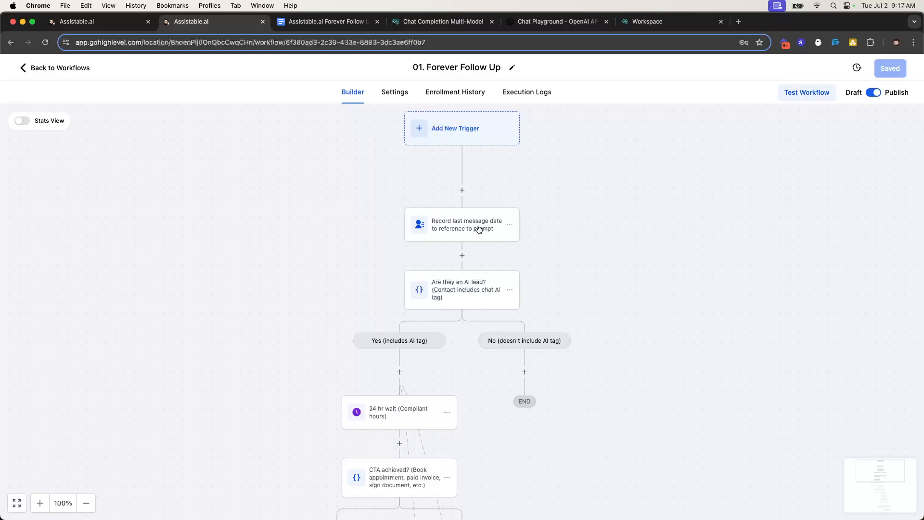
pyautogui.scroll(-2, 477, 228)
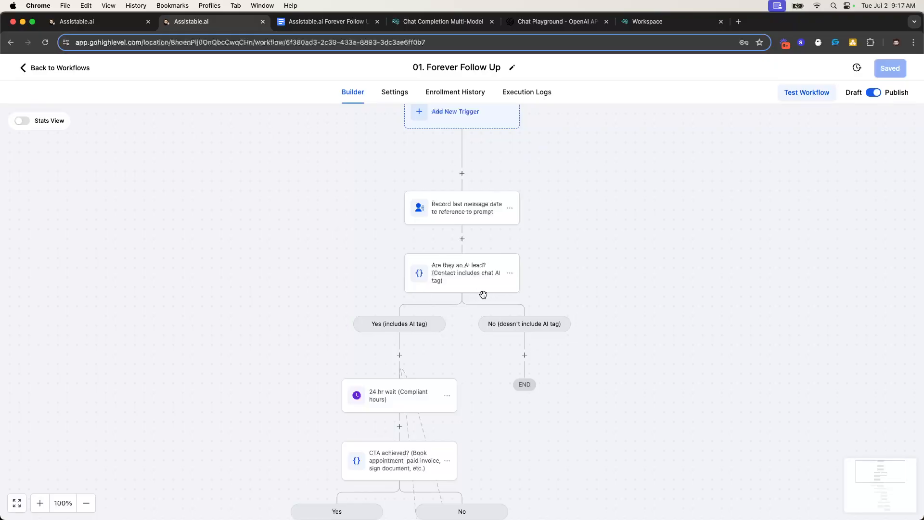
pyautogui.click(461, 279)
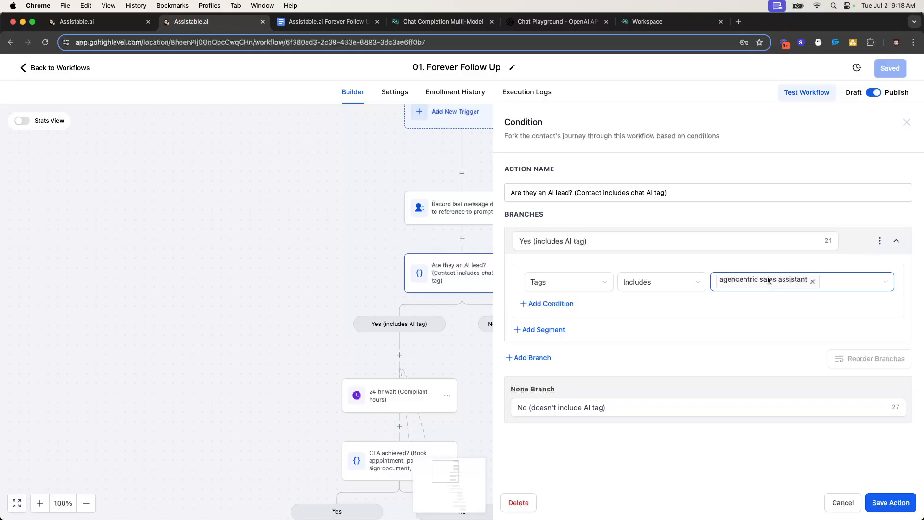
# Close the AI-lead condition and open the CTA achieved? condition checking Last Appointment At is not empty
pyautogui.click(907, 123)
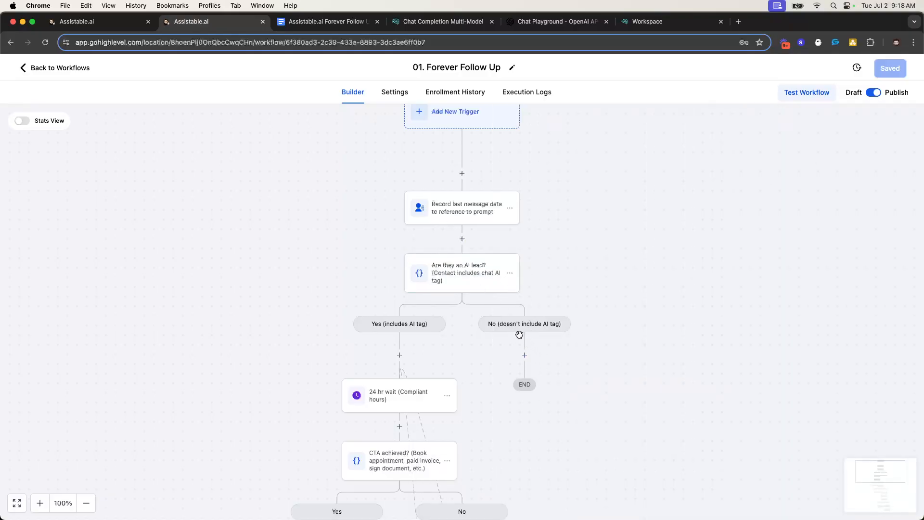
pyautogui.scroll(-1, 456, 222)
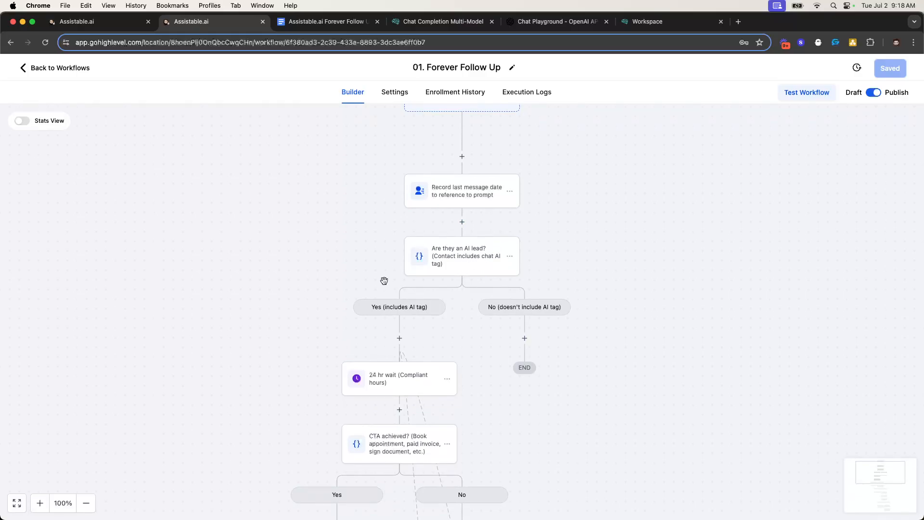
pyautogui.scroll(-3, 395, 351)
pyautogui.scroll(6, 413, 331)
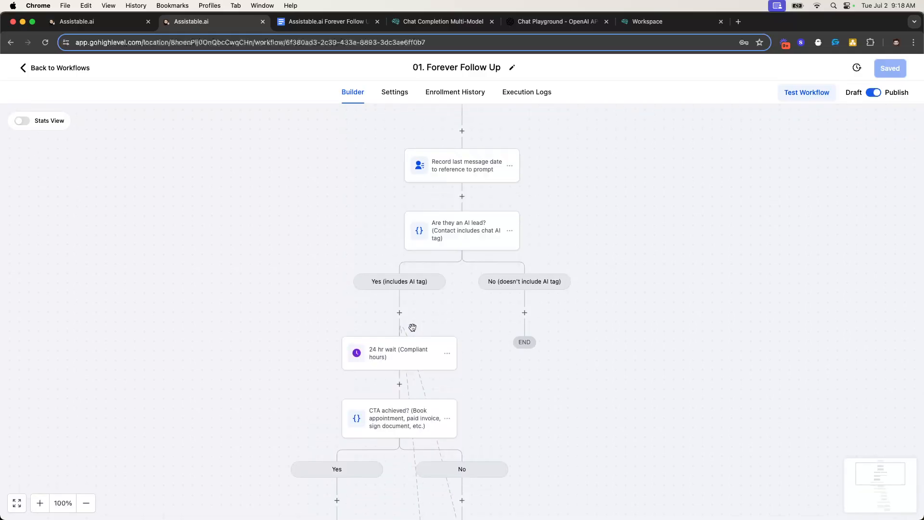
pyautogui.scroll(-7, 432, 308)
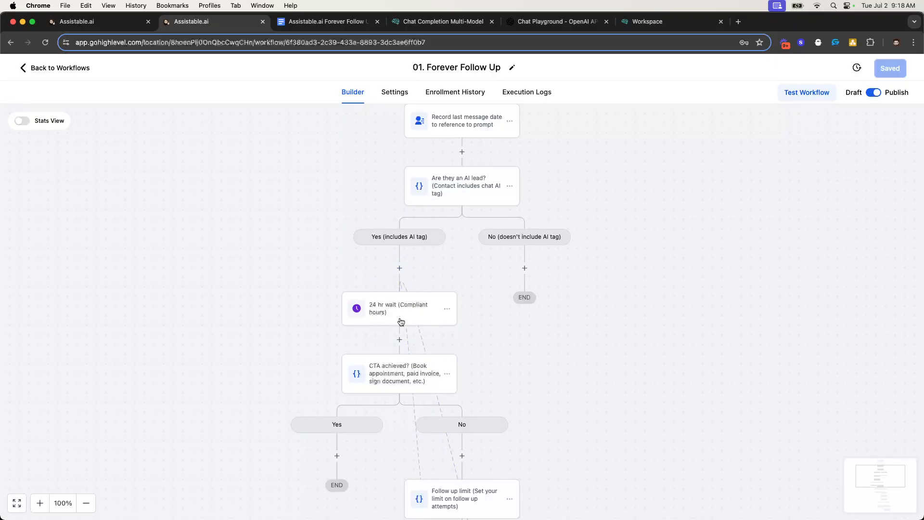
pyautogui.scroll(-3, 421, 315)
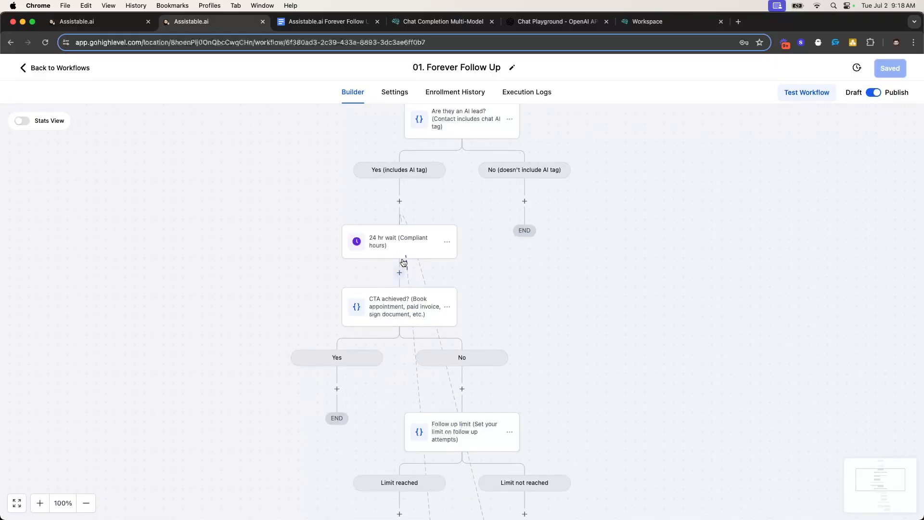
pyautogui.click(394, 307)
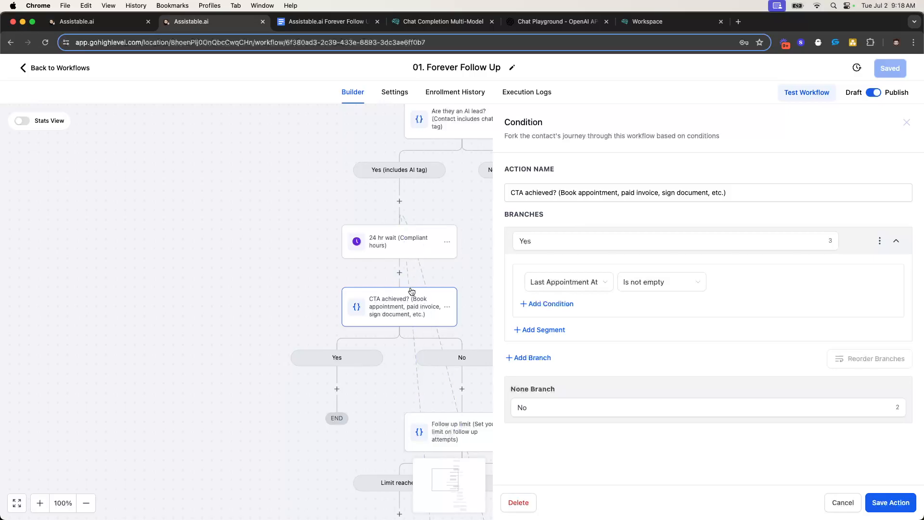
# Close the CTA achieved? settings and open the Follow up limit condition (Follow up Counter ≥ 5)
pyautogui.click(907, 122)
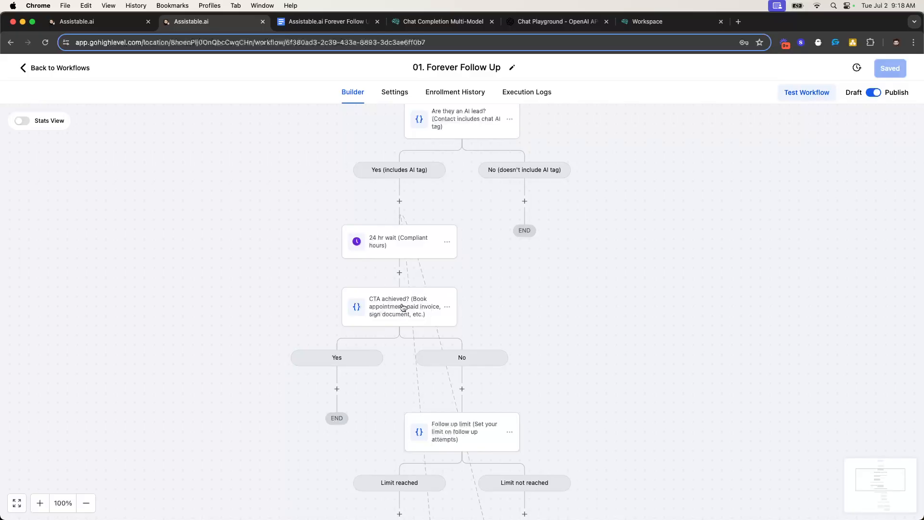
pyautogui.scroll(1, 409, 313)
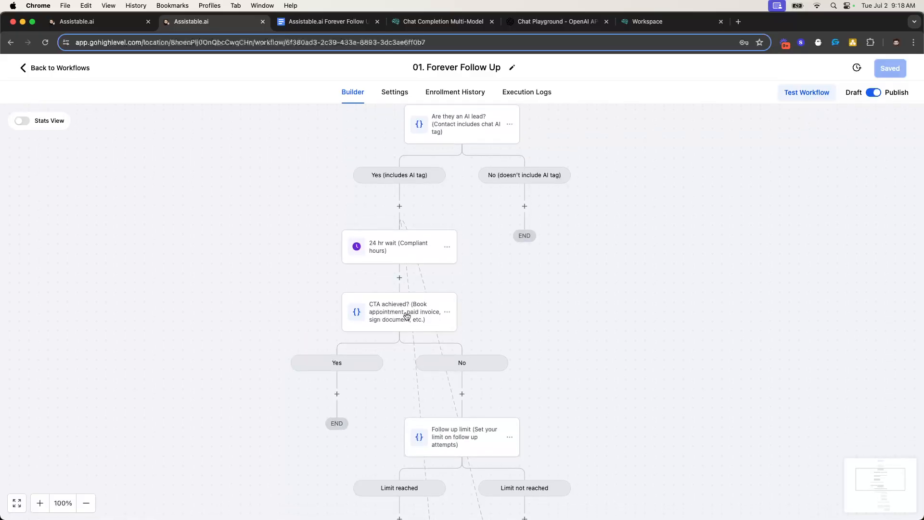
pyautogui.scroll(-5, 425, 316)
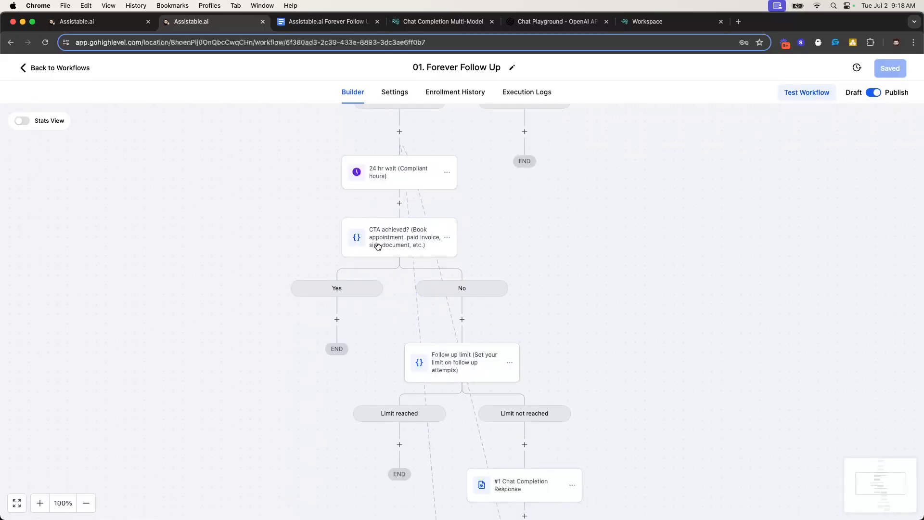
pyautogui.scroll(-1, 491, 326)
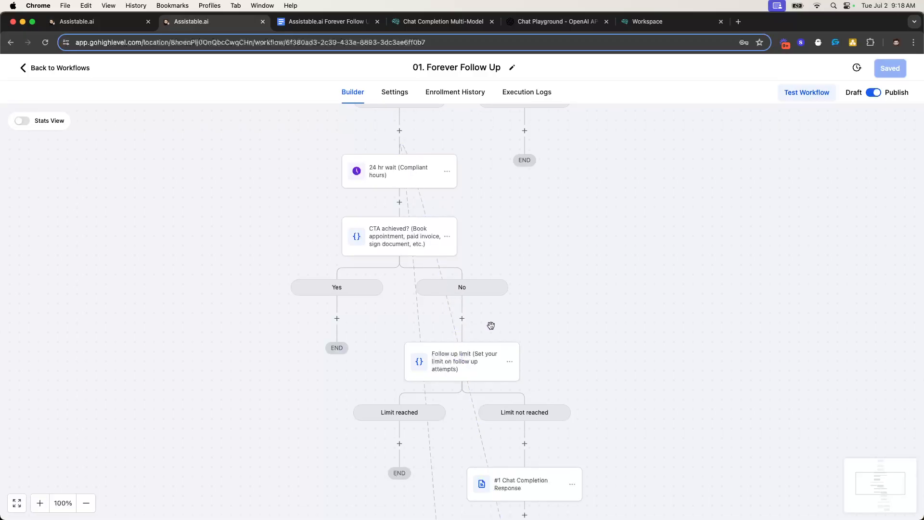
pyautogui.scroll(-1, 491, 326)
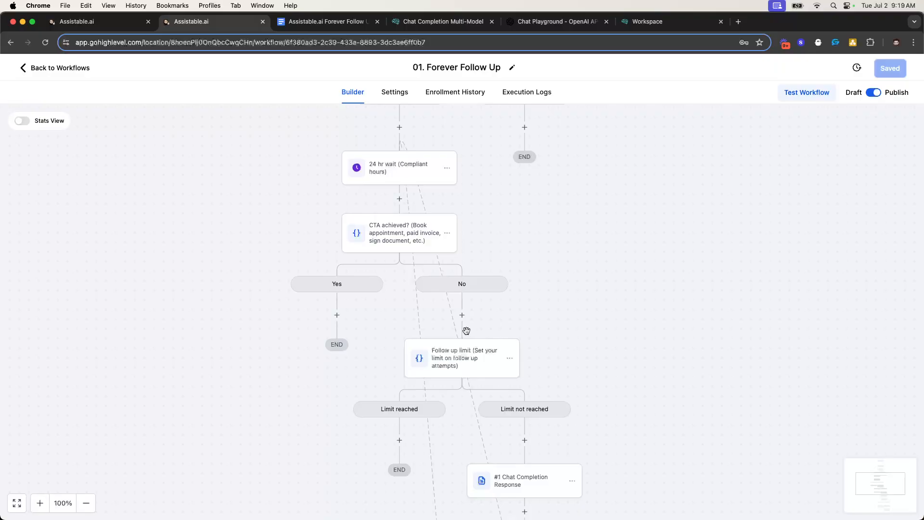
pyautogui.scroll(-5, 467, 331)
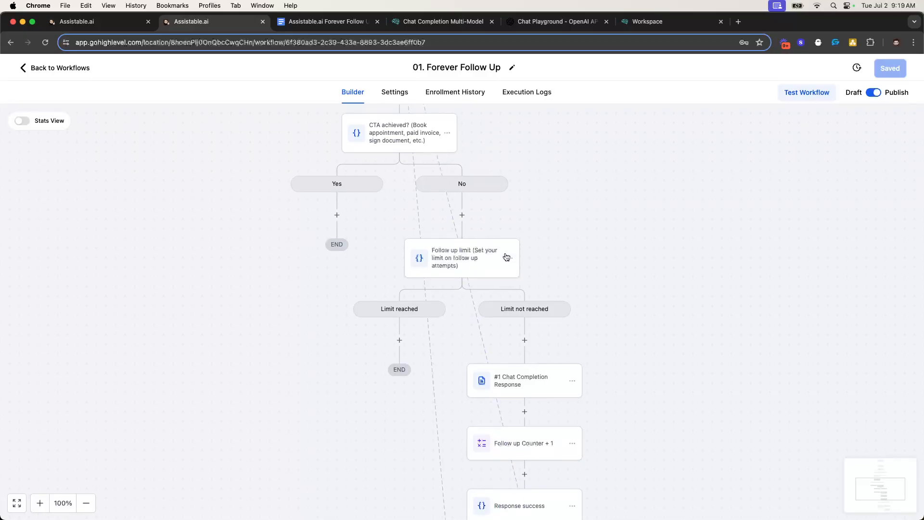
pyautogui.scroll(-3, 465, 251)
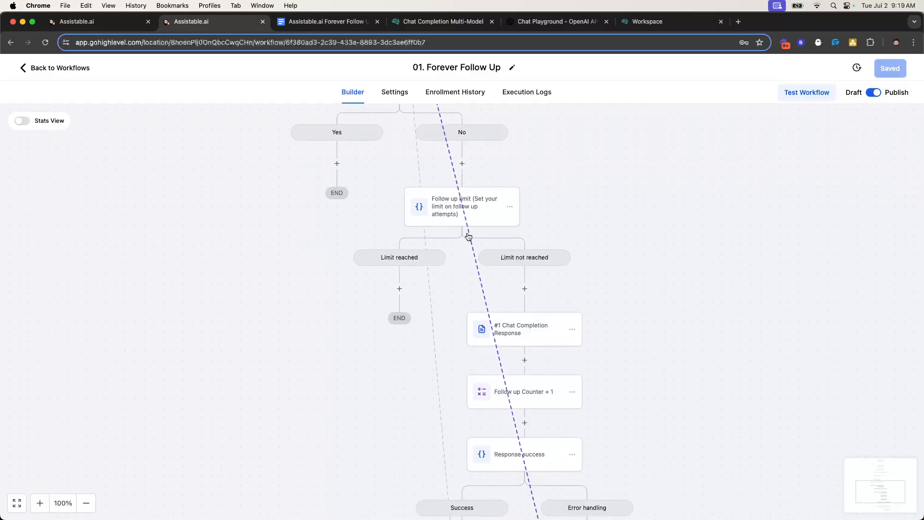
pyautogui.click(455, 210)
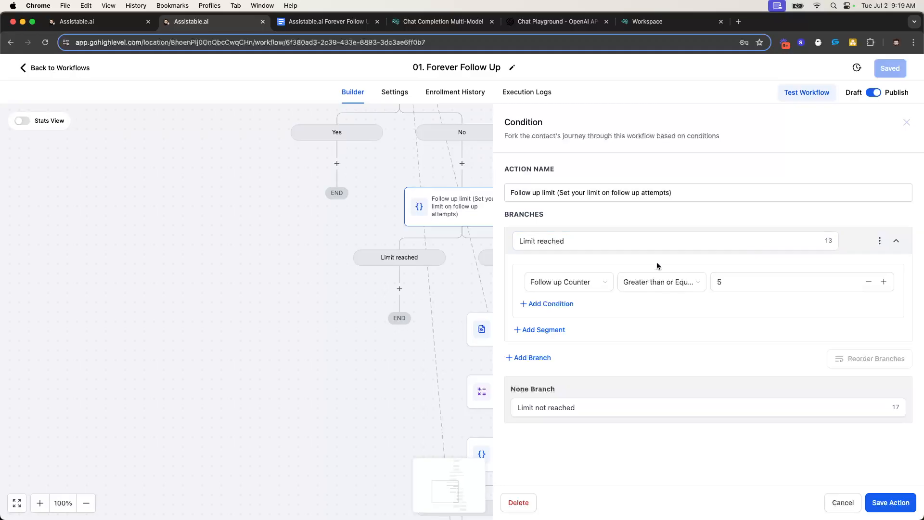
# Close the Follow up limit settings and move down to Limit not reached and Chat Completion Response
pyautogui.click(907, 122)
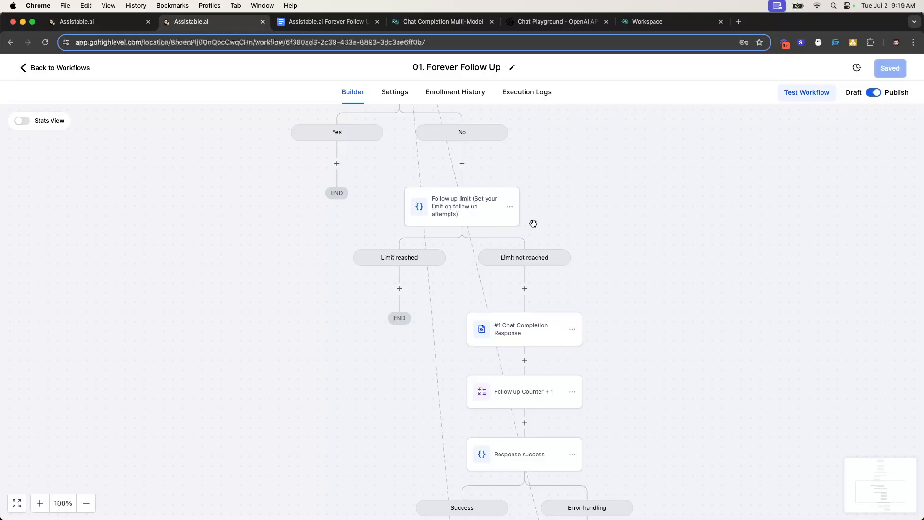
pyautogui.scroll(-2, 522, 214)
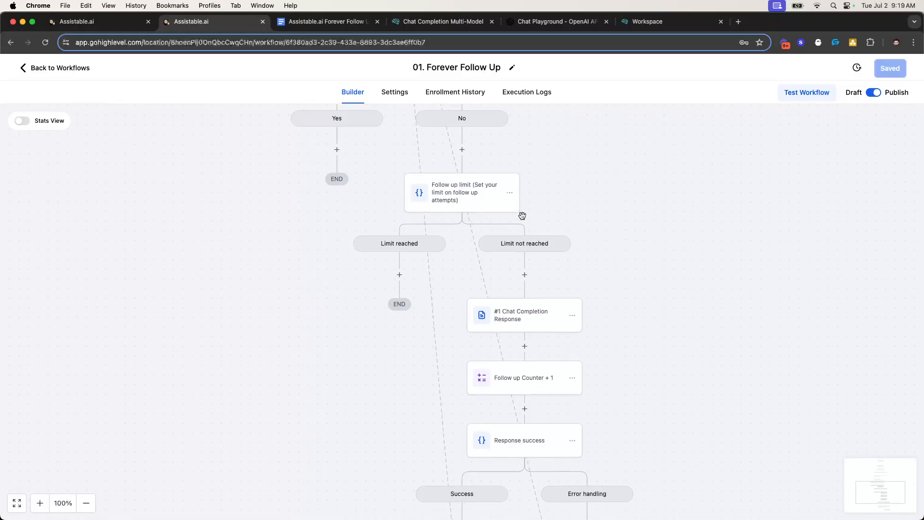
pyautogui.scroll(-1, 559, 297)
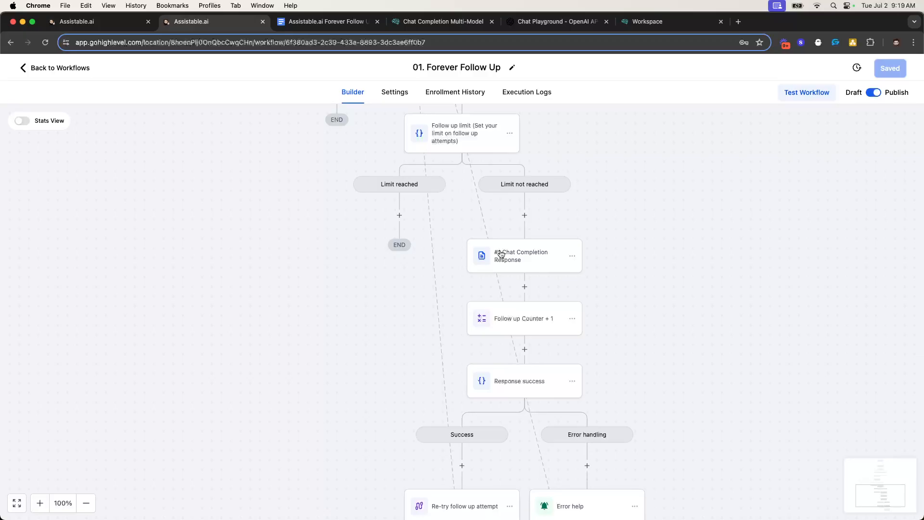
# Review the #1 Chat Completion Response webhook: POST URL, GPT-4o model, SMS type, prompt and 200 status
pyautogui.click(529, 256)
pyautogui.scroll(-3, 698, 231)
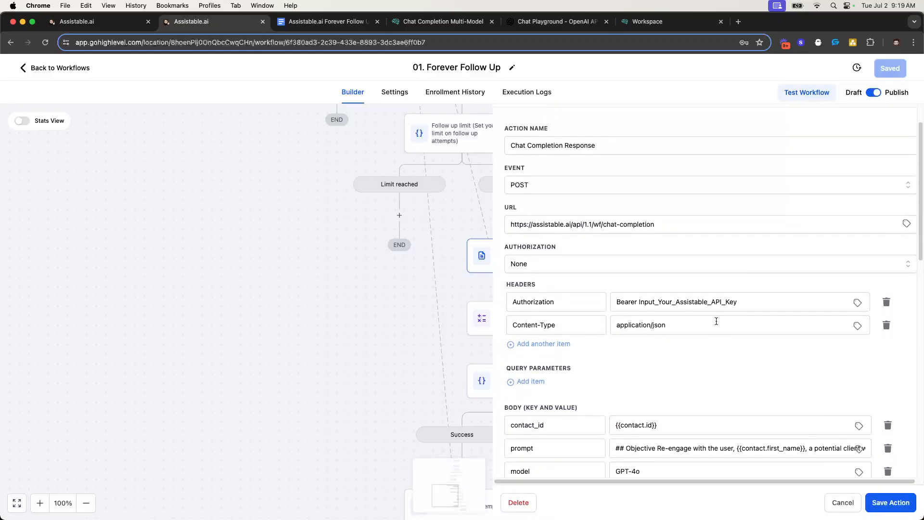
pyautogui.scroll(5, 447, 267)
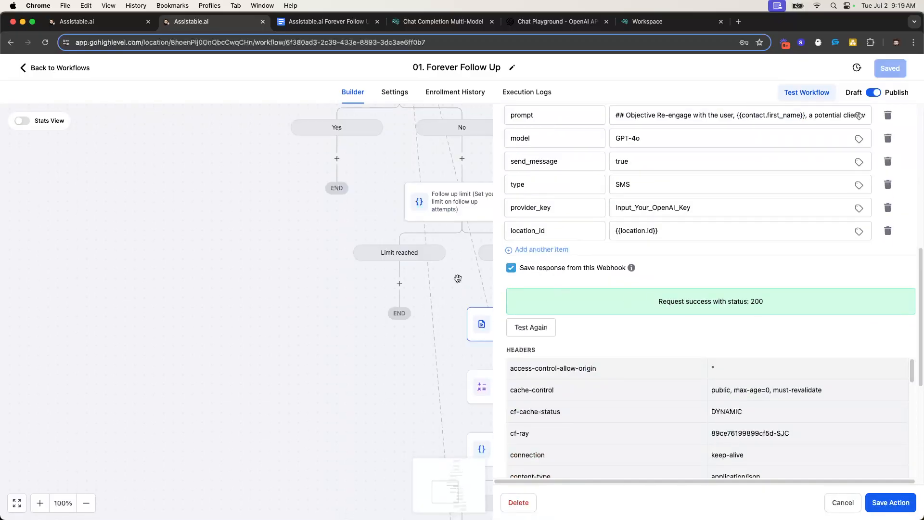
pyautogui.scroll(1, 456, 275)
pyautogui.scroll(8, 760, 304)
pyautogui.scroll(-3, 760, 304)
pyautogui.scroll(-8, 760, 304)
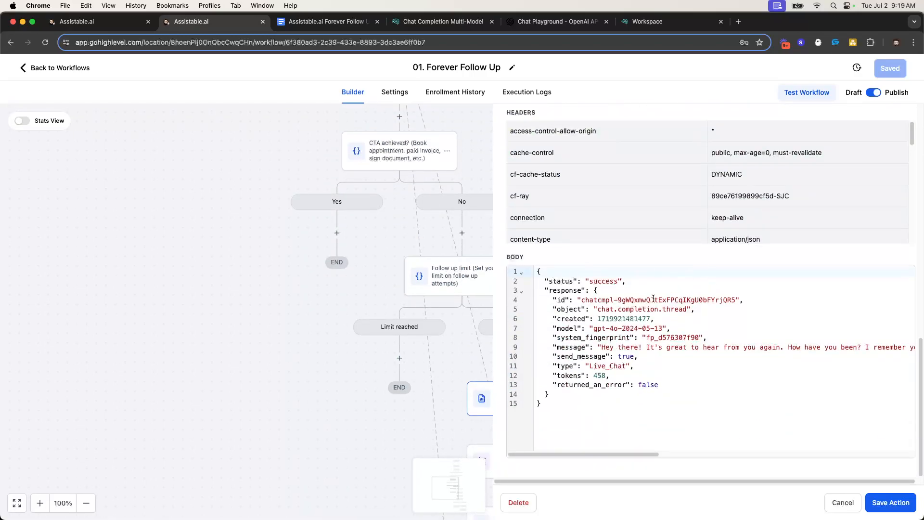
pyautogui.scroll(5, 655, 295)
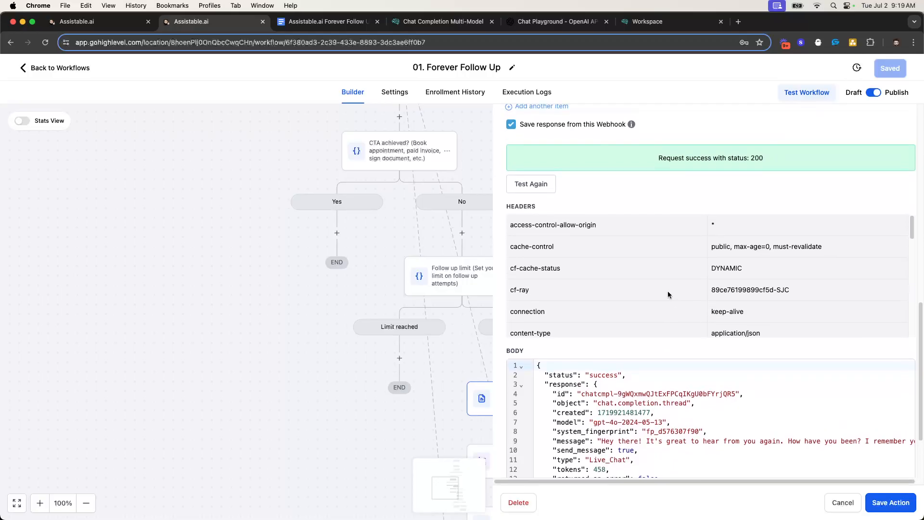
pyautogui.scroll(6, 630, 288)
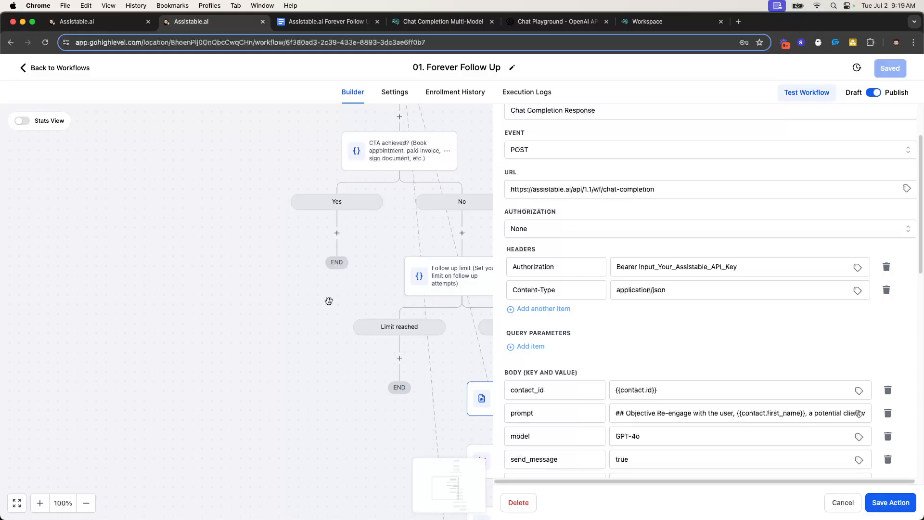
pyautogui.scroll(-3, 664, 296)
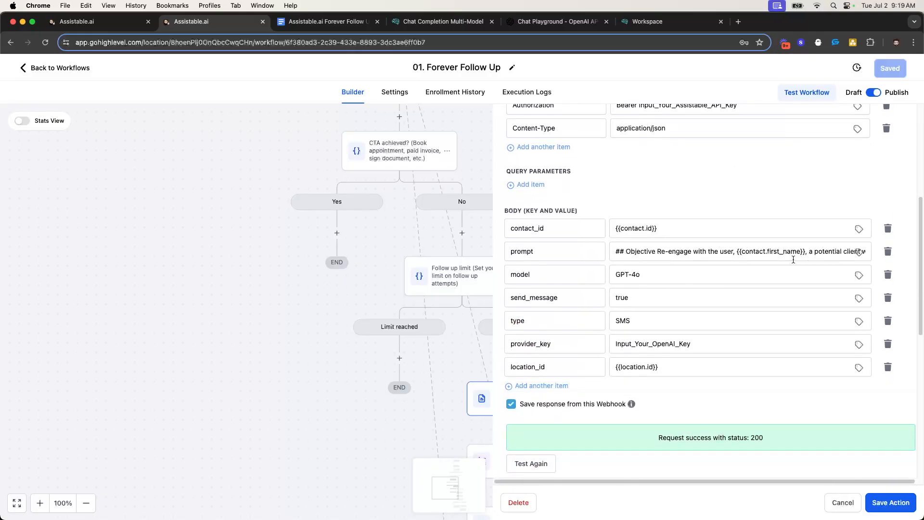
pyautogui.moveTo(614, 253); pyautogui.dragTo(881, 262)
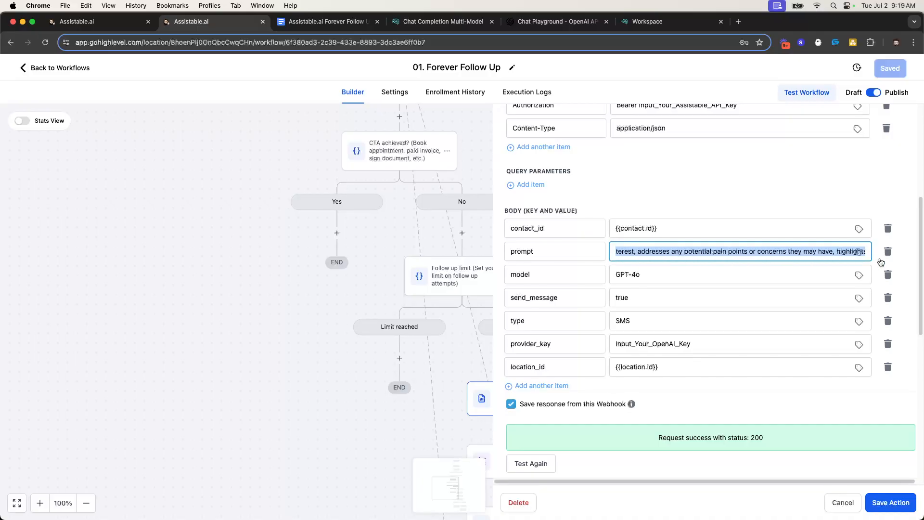
pyautogui.click(724, 184)
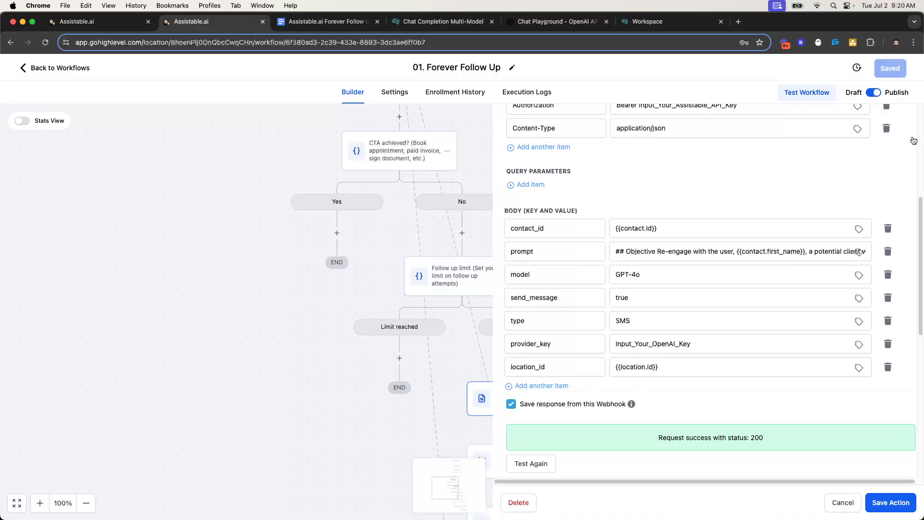
pyautogui.scroll(10, 905, 193)
# Close the webhook panel and view the Response success, Success retry and Error handling branches
pyautogui.click(898, 124)
pyautogui.scroll(-3, 530, 289)
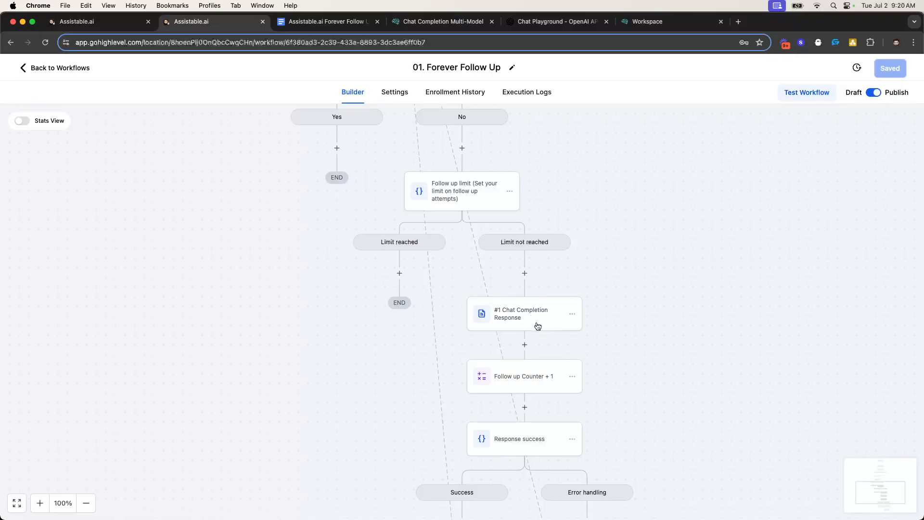
pyautogui.scroll(-1, 530, 327)
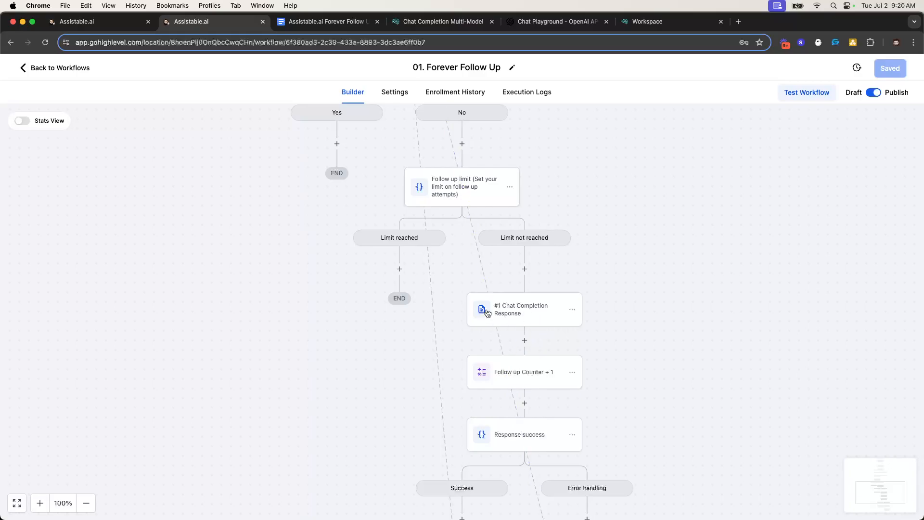
pyautogui.scroll(-5, 530, 304)
pyautogui.scroll(-6, 530, 262)
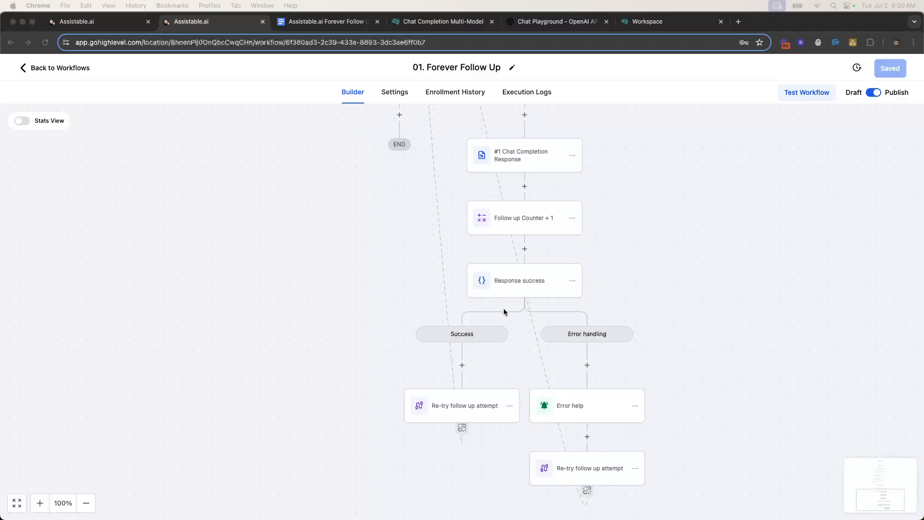
pyautogui.scroll(2, 510, 160)
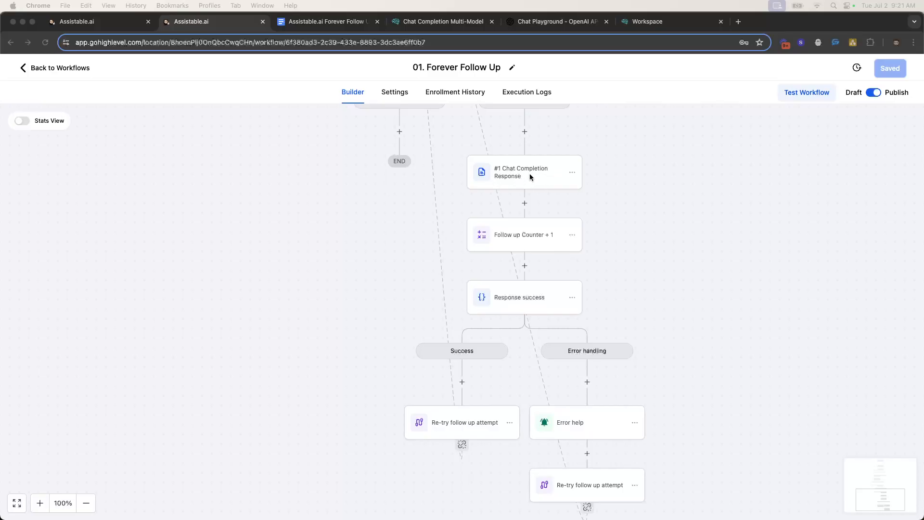
pyautogui.scroll(1, 547, 179)
pyautogui.scroll(4, 505, 207)
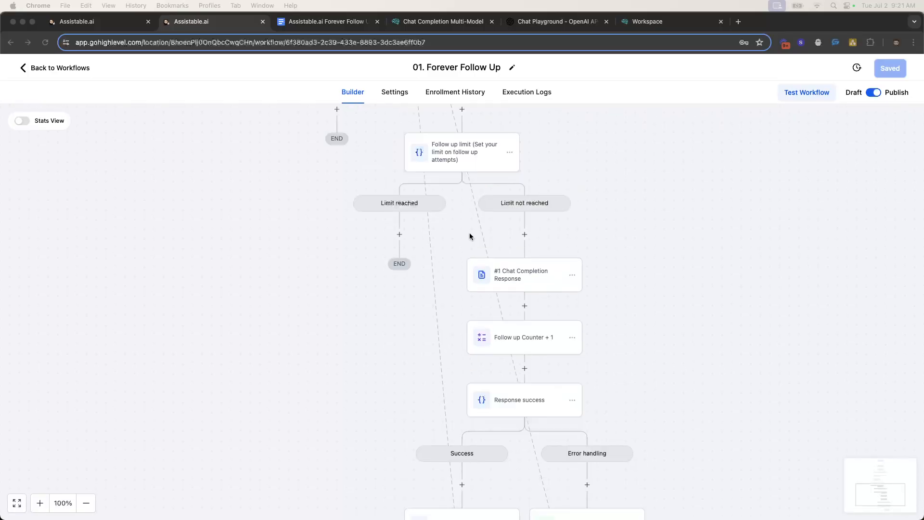
pyautogui.scroll(-2, 528, 272)
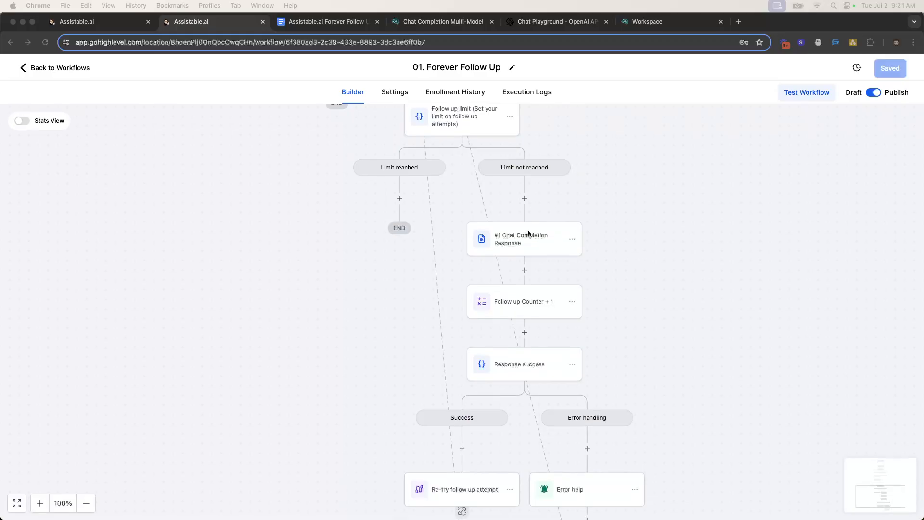
pyautogui.scroll(-4, 525, 236)
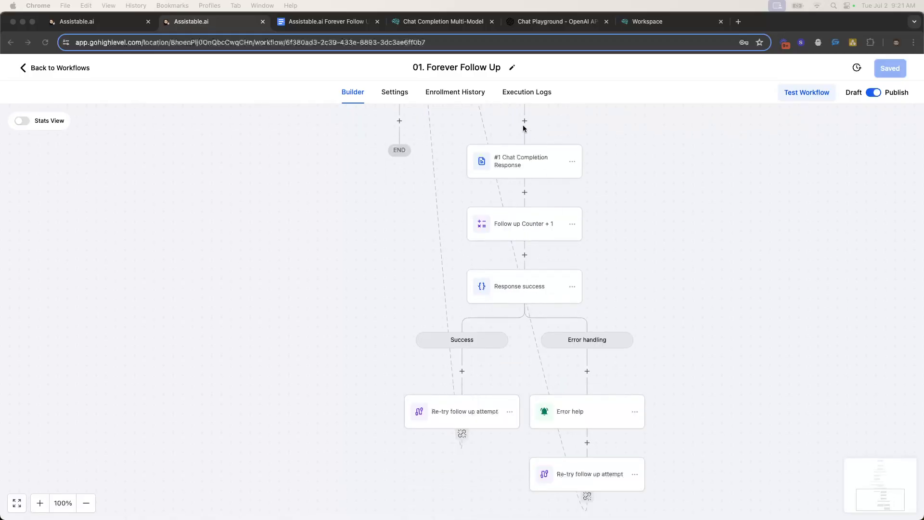
pyautogui.scroll(5, 524, 129)
pyautogui.scroll(-4, 503, 237)
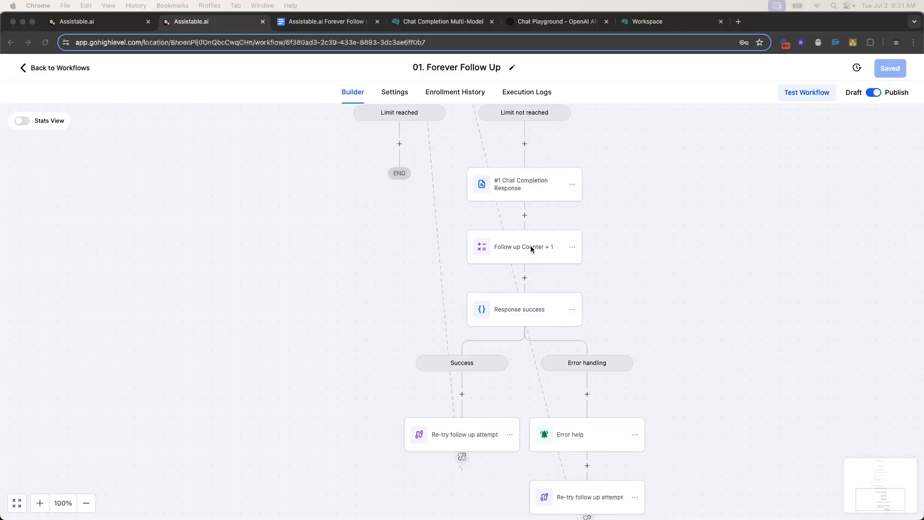
pyautogui.click(507, 247)
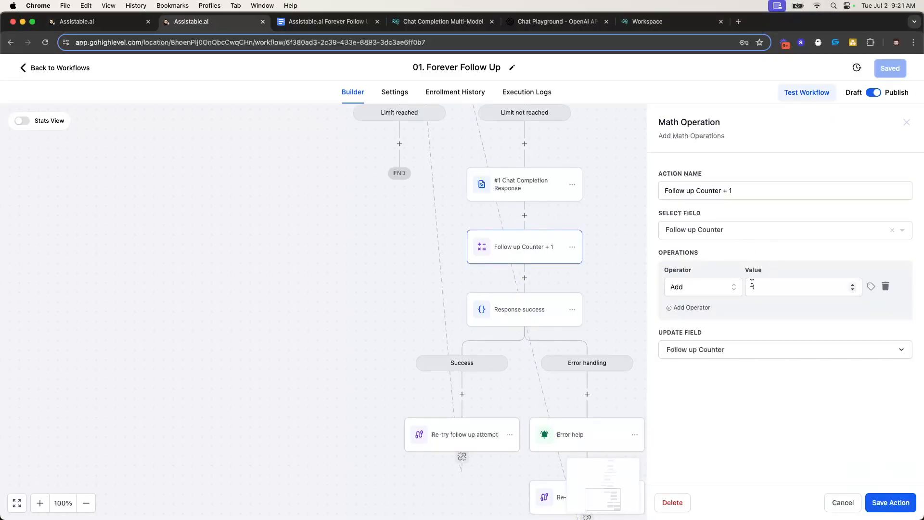
pyautogui.click(907, 124)
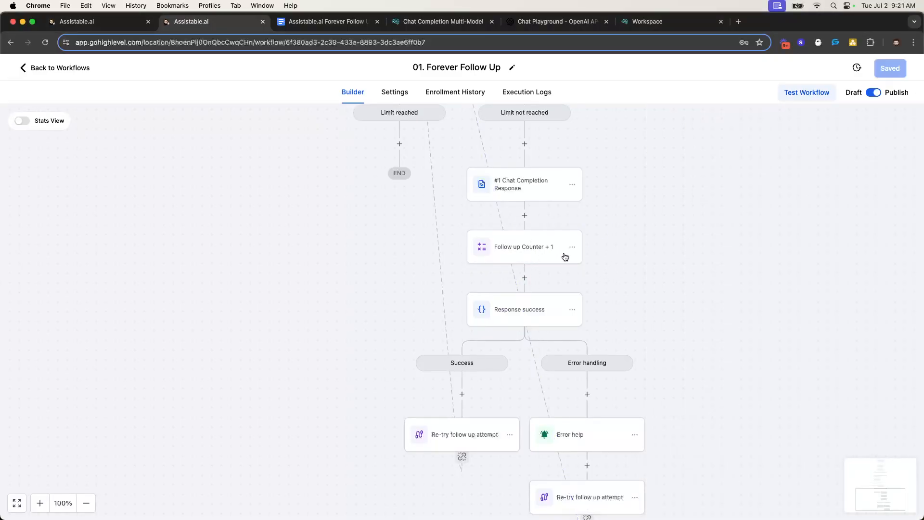
pyautogui.scroll(-2, 549, 241)
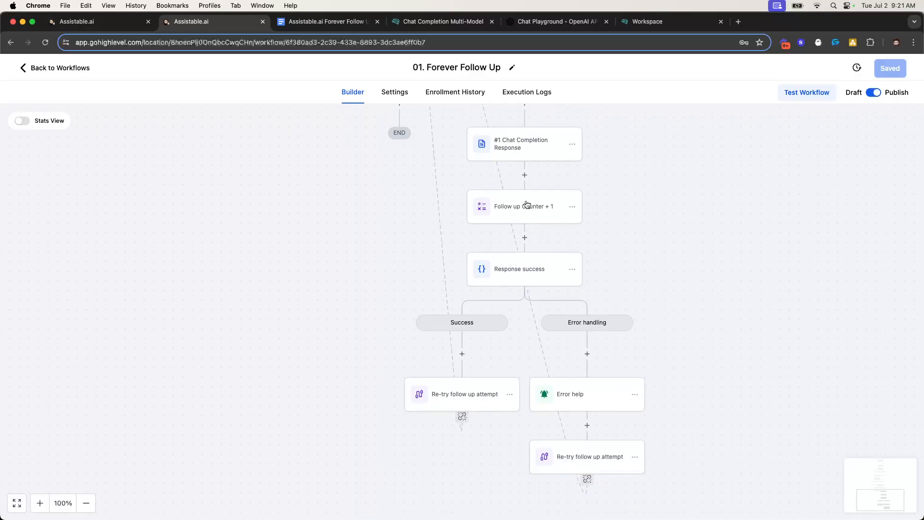
pyautogui.scroll(5, 527, 206)
pyautogui.scroll(-1, 476, 221)
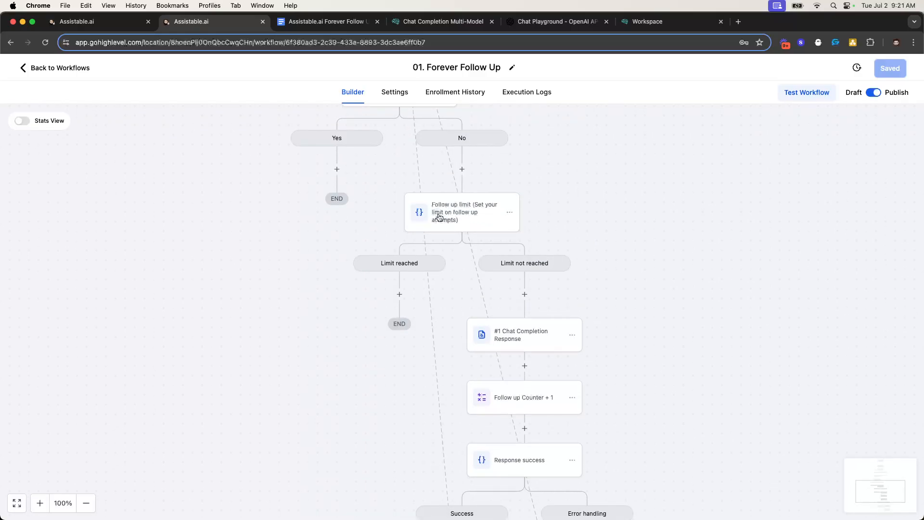
pyautogui.scroll(-1, 381, 274)
pyautogui.scroll(-3, 498, 237)
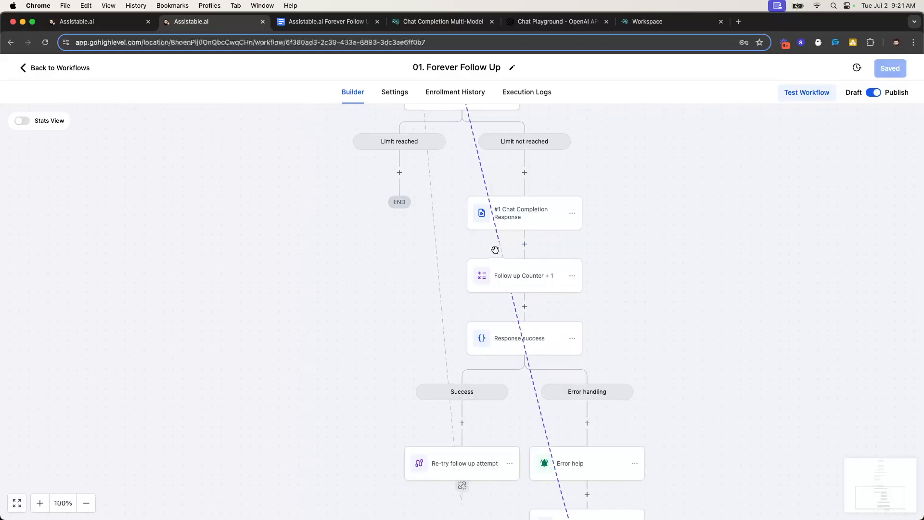
pyautogui.scroll(-3, 499, 251)
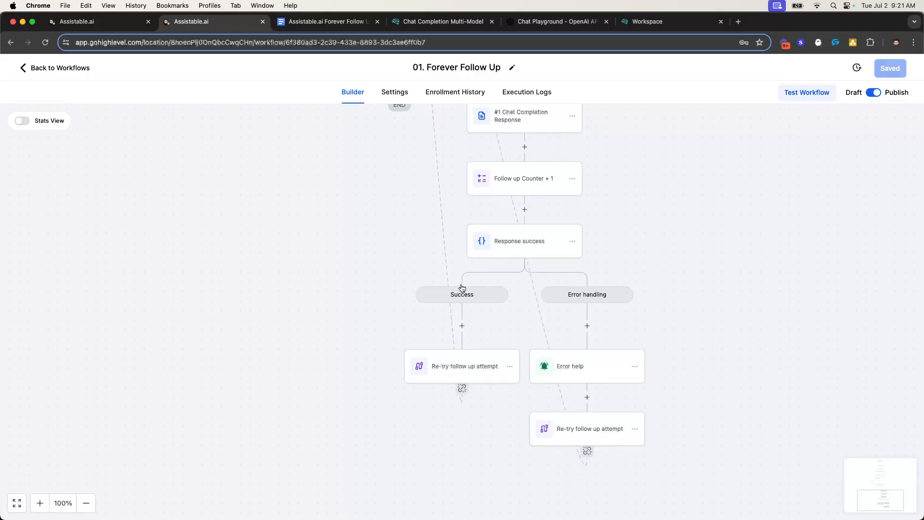
pyautogui.scroll(10, 491, 357)
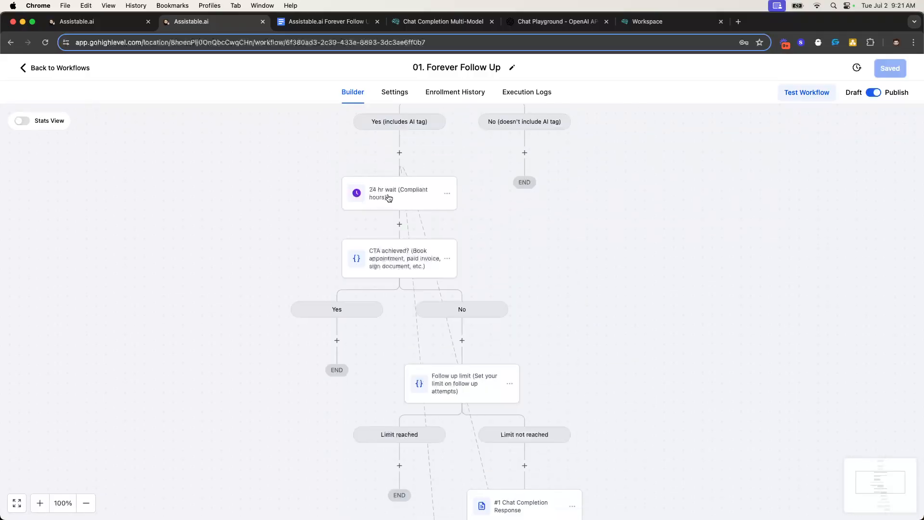
pyautogui.scroll(-10, 416, 170)
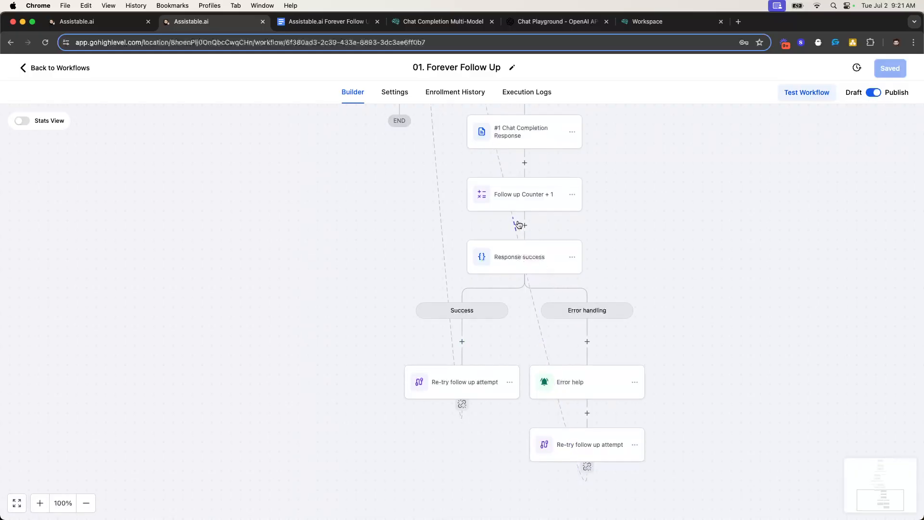
# Review the Error help internal notification settings, then close the panel
pyautogui.click(563, 383)
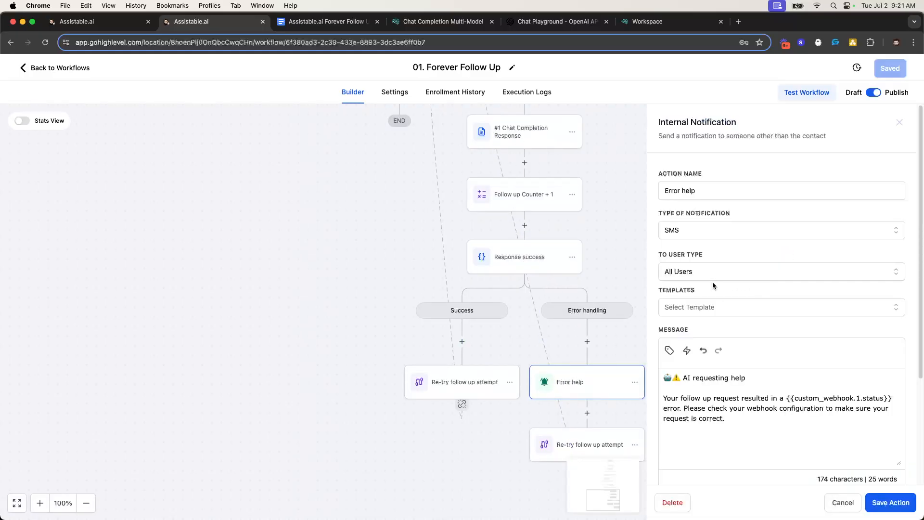
pyautogui.scroll(-1, 673, 374)
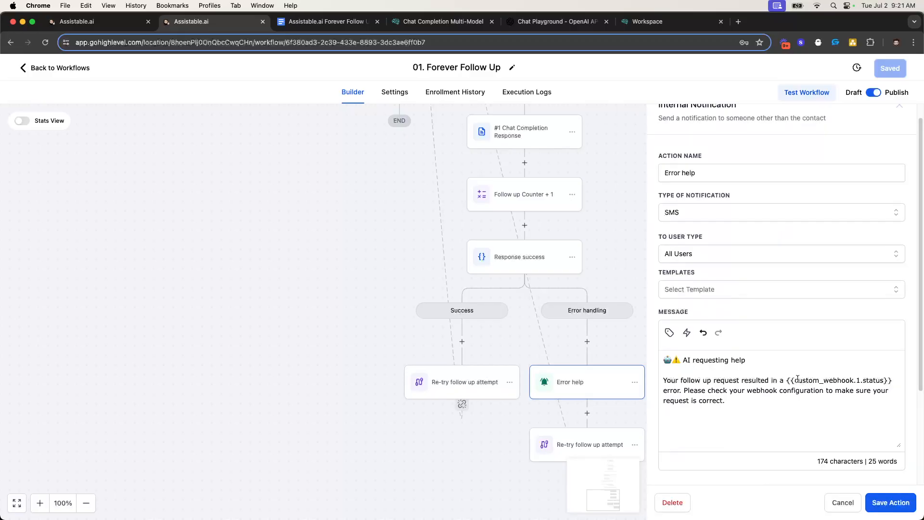
pyautogui.scroll(2, 516, 200)
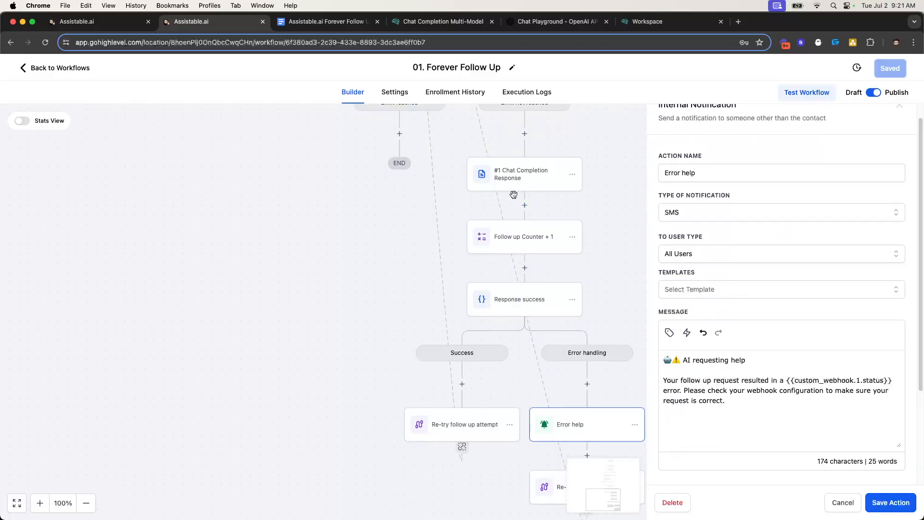
pyautogui.click(897, 111)
# Scroll through the entire 01. Forever Follow Up canvas to review every node
pyautogui.scroll(-3, 541, 345)
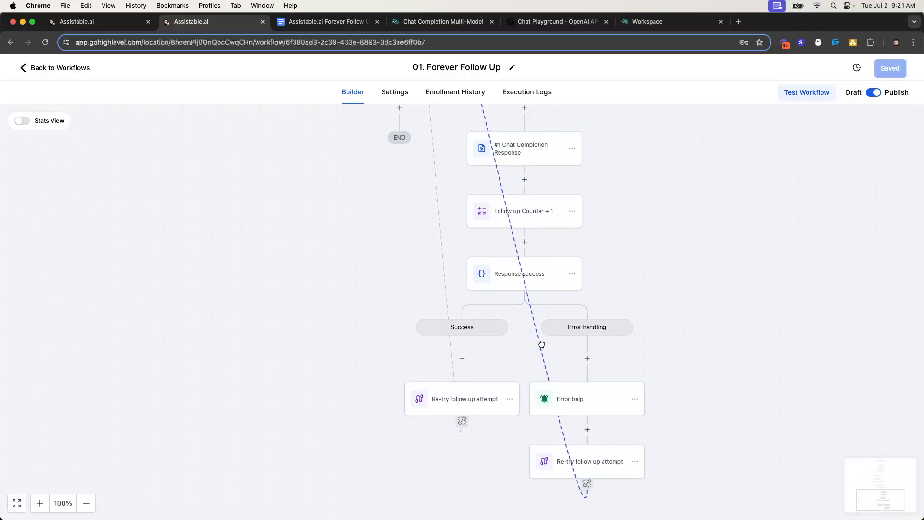
pyautogui.scroll(15, 640, 378)
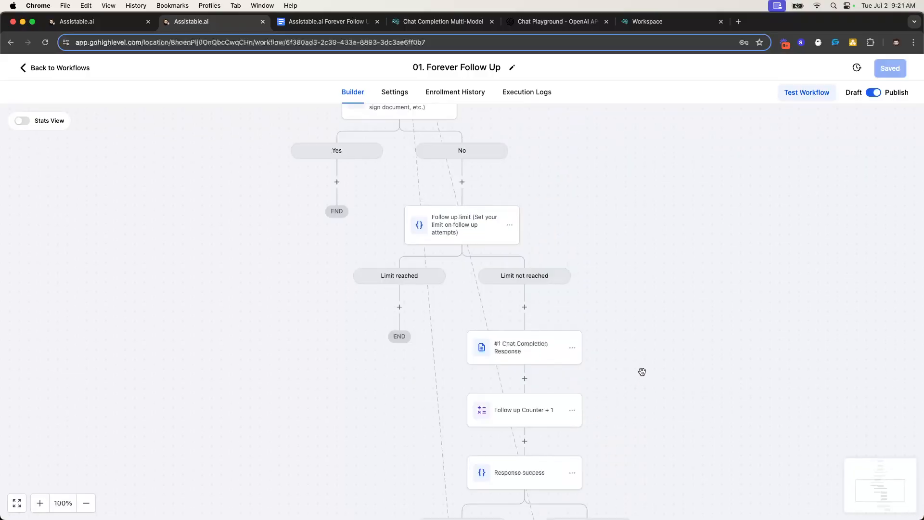
pyautogui.scroll(-4, 399, 159)
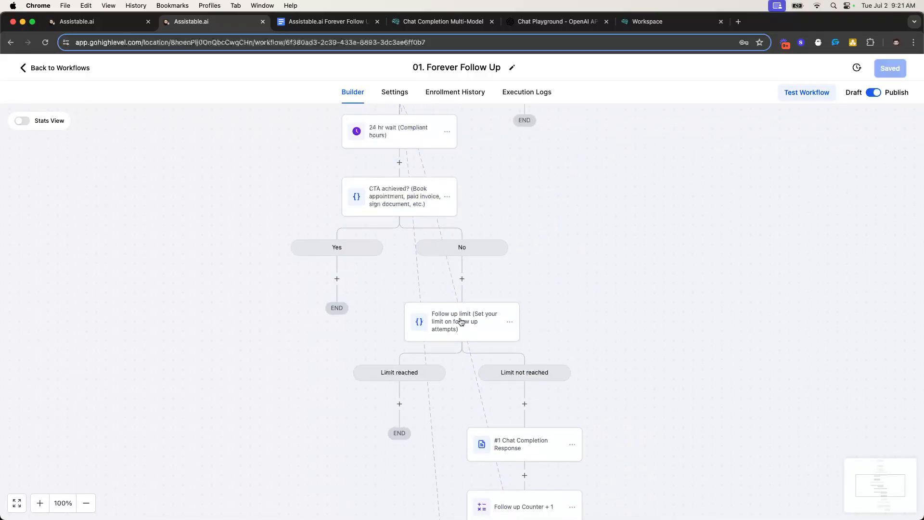
pyautogui.scroll(-10, 548, 380)
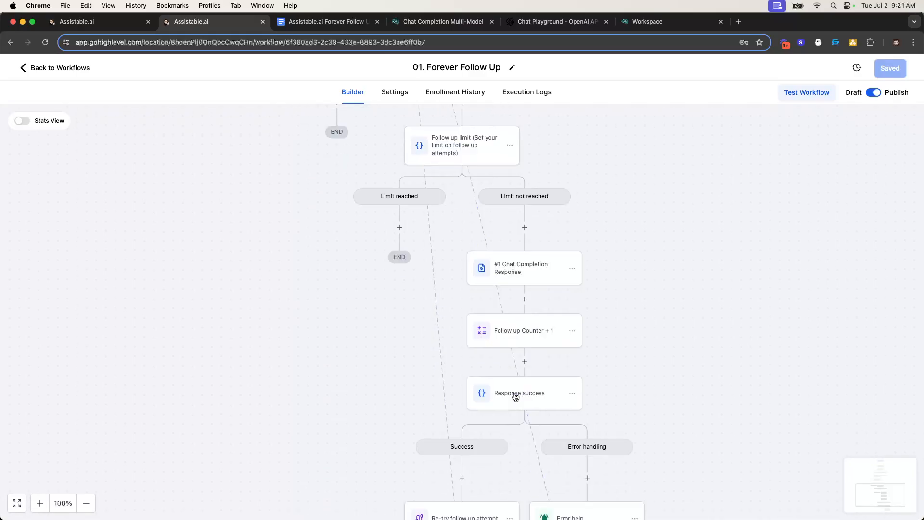
pyautogui.scroll(16, 495, 366)
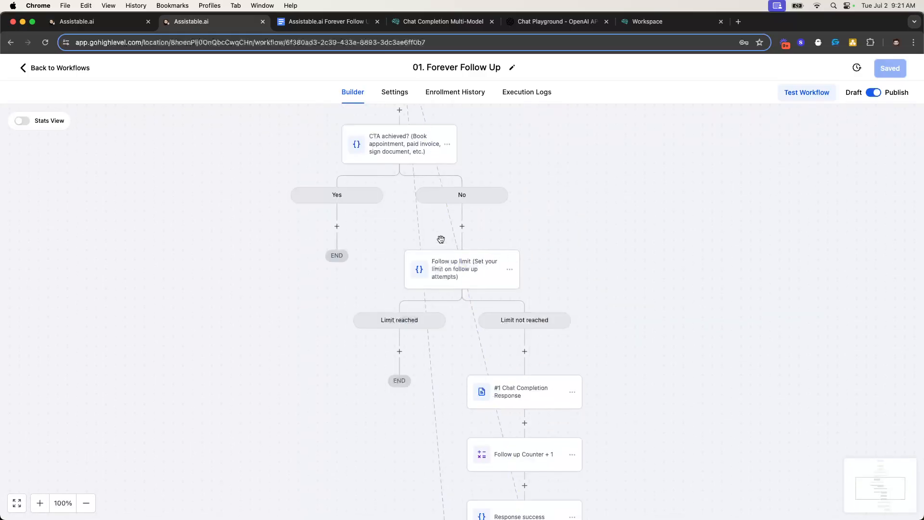
pyautogui.scroll(-7, 433, 378)
pyautogui.scroll(-7, 432, 378)
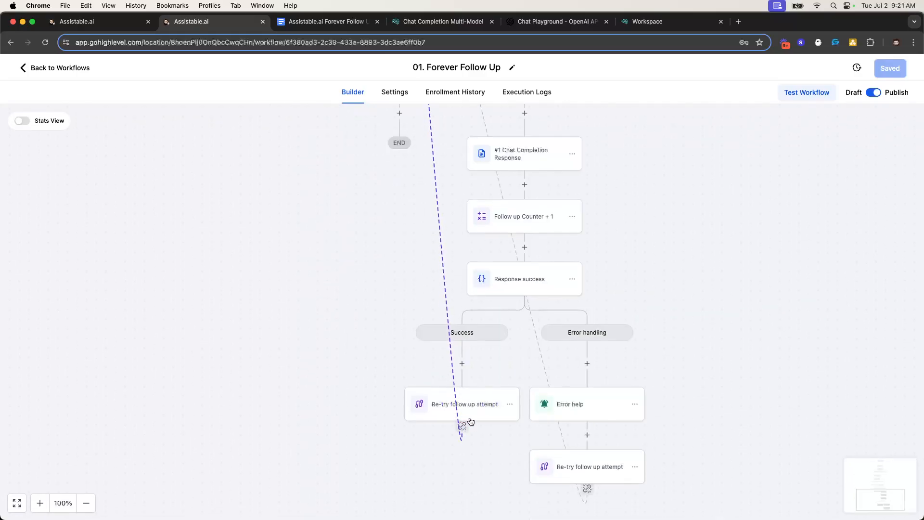
pyautogui.scroll(16, 447, 267)
pyautogui.scroll(-17, 446, 266)
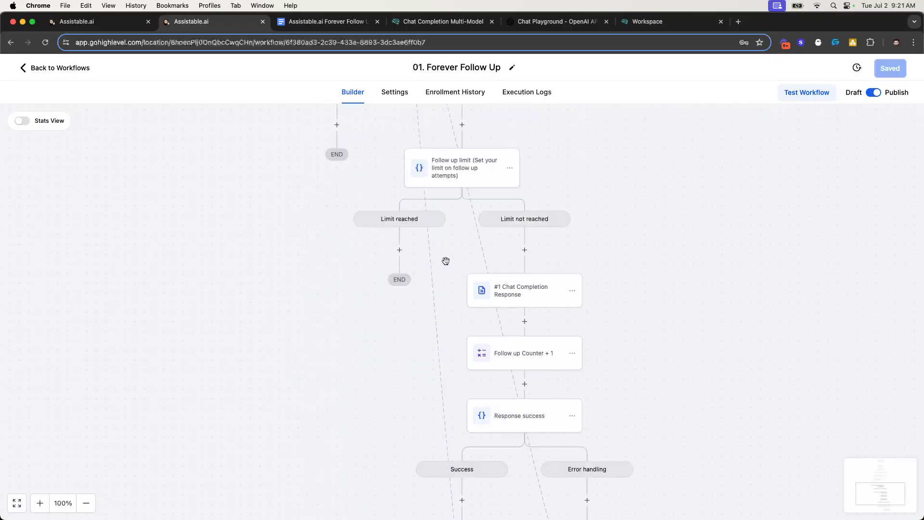
pyautogui.scroll(12, 468, 233)
pyautogui.scroll(-4, 468, 233)
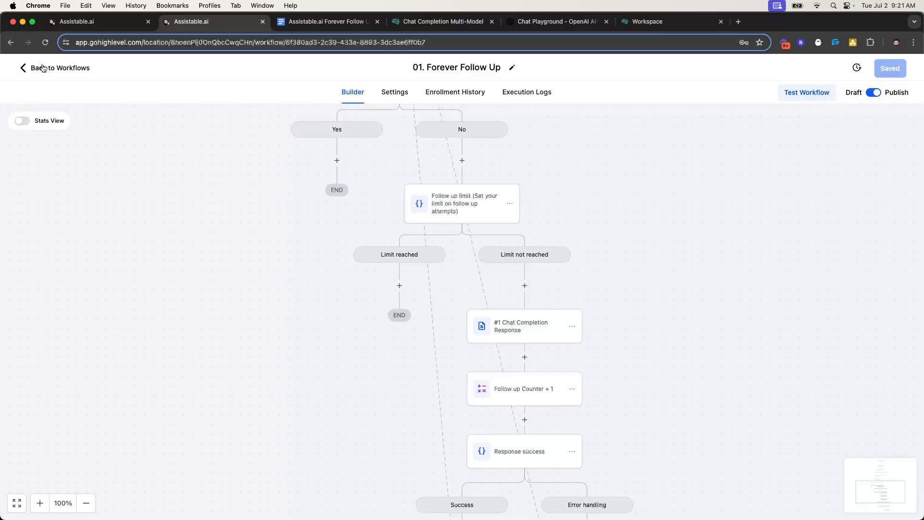
pyautogui.scroll(-6, 421, 220)
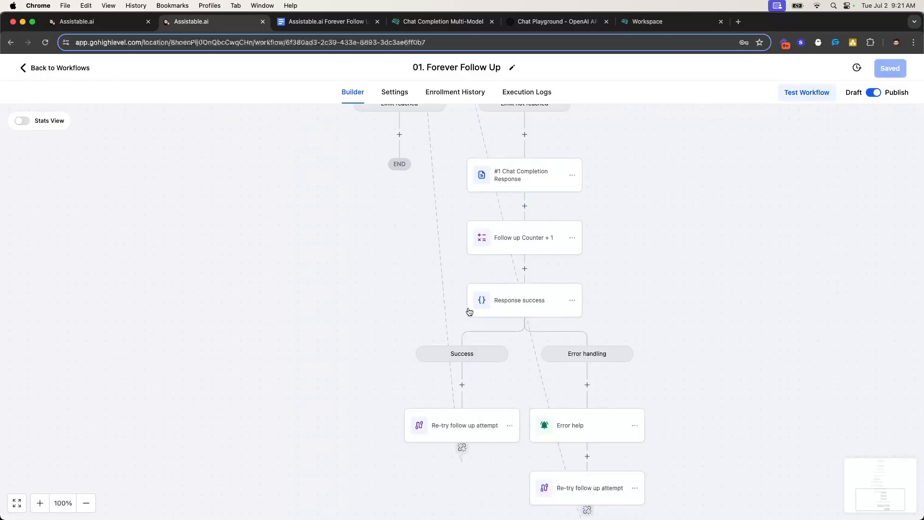
pyautogui.scroll(12, 471, 241)
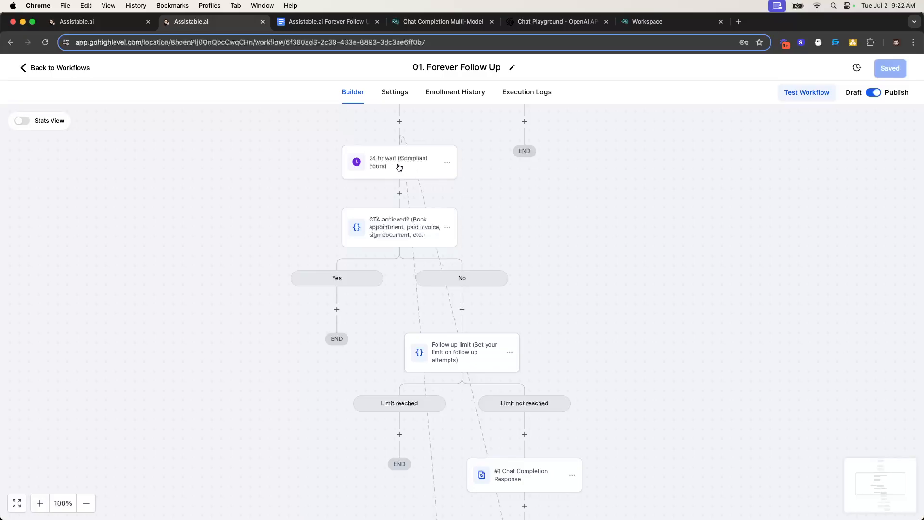
pyautogui.scroll(-6, 428, 171)
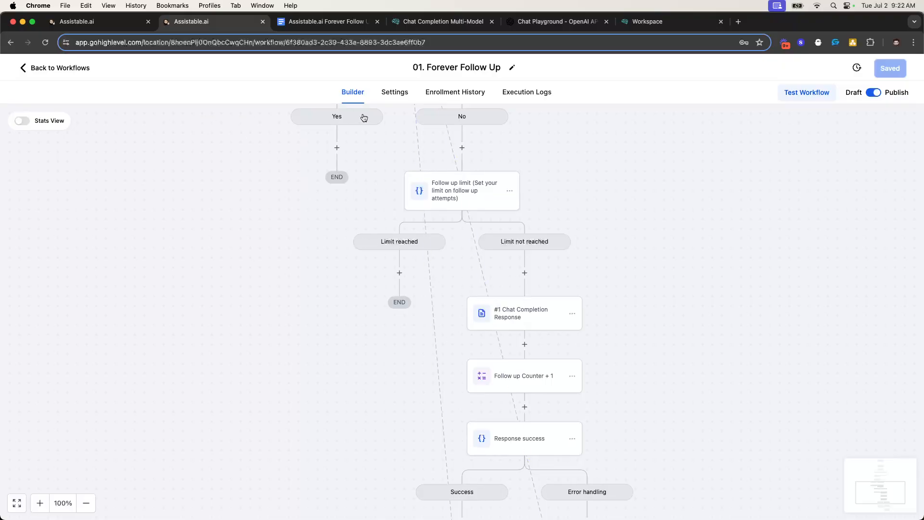
pyautogui.scroll(3, 364, 117)
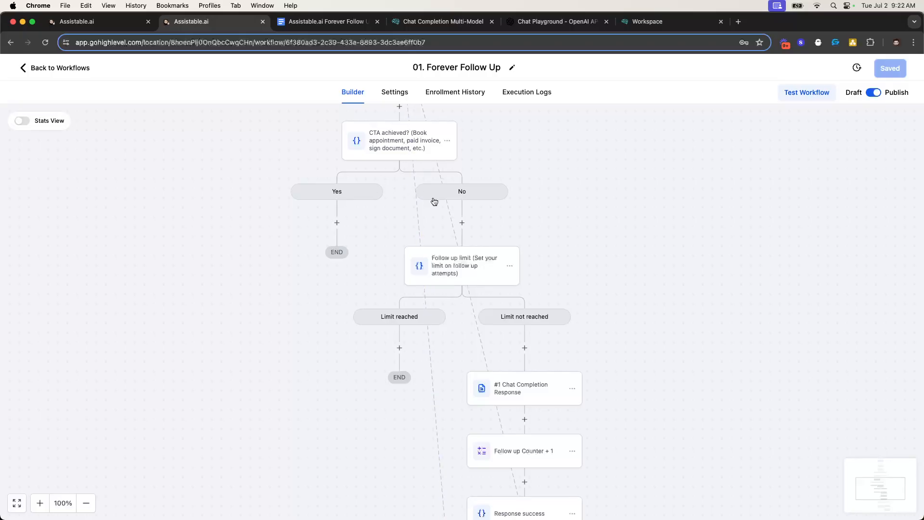
pyautogui.scroll(-4, 458, 212)
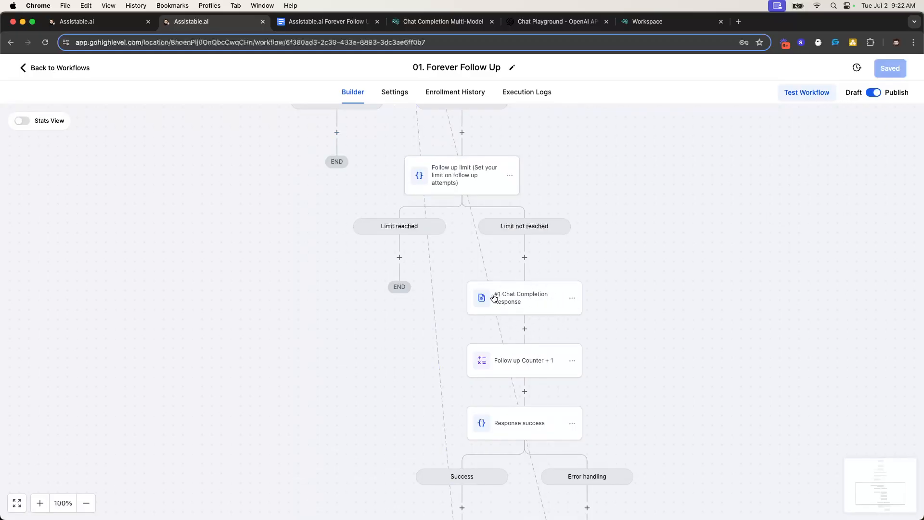
pyautogui.scroll(5, 531, 278)
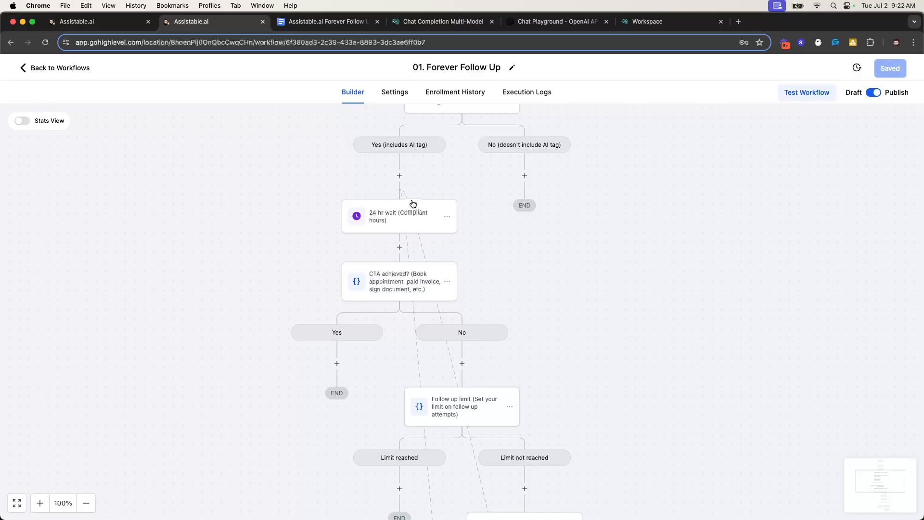
pyautogui.scroll(-4, 425, 190)
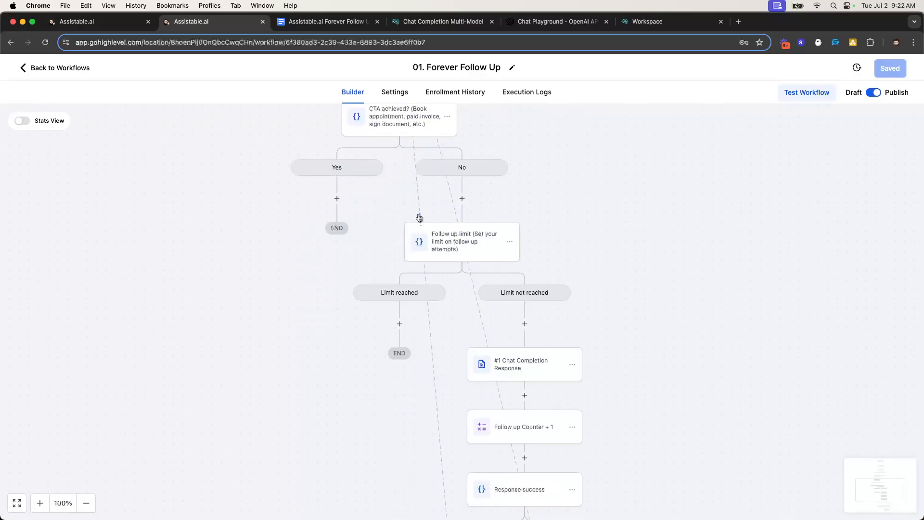
pyautogui.scroll(-4, 526, 258)
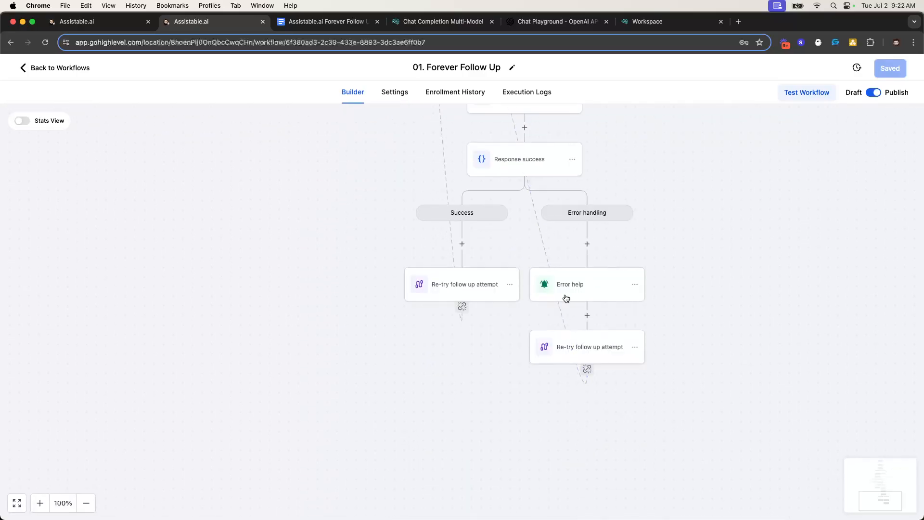
pyautogui.scroll(-2, 554, 269)
pyautogui.scroll(6, 540, 207)
# Open the 02. Goal Achieved workflow and inspect its Remove from Workflow step settings
pyautogui.click(60, 68)
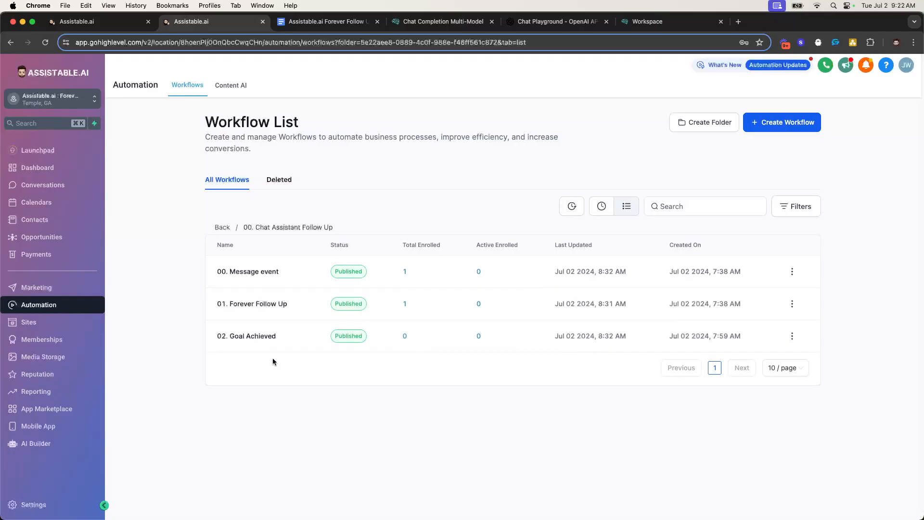
pyautogui.click(247, 334)
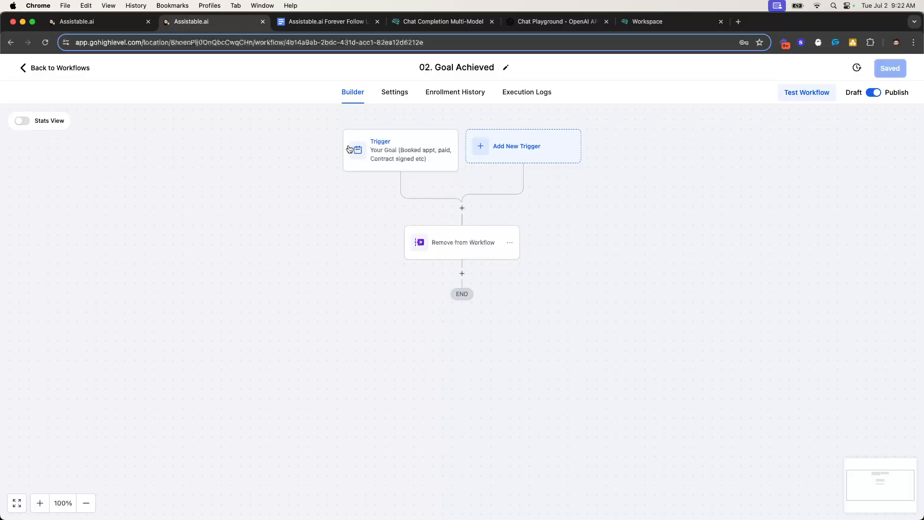
pyautogui.click(448, 245)
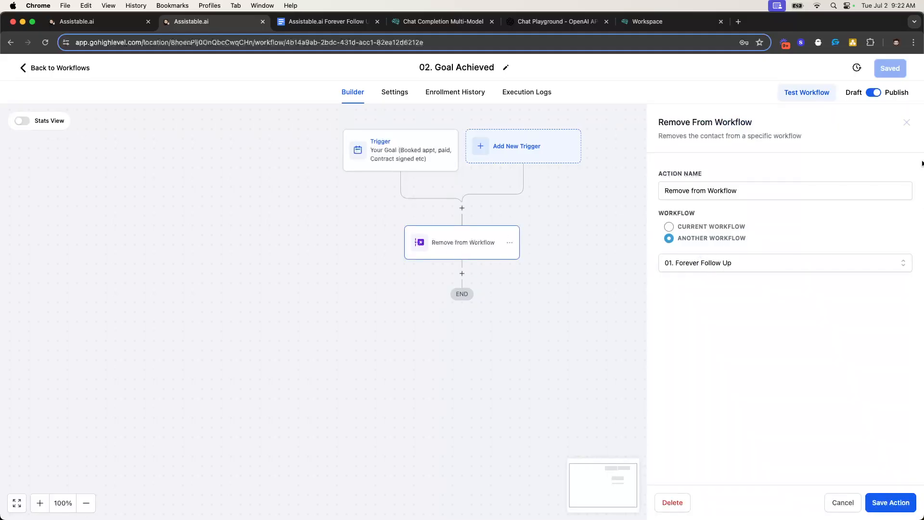
pyautogui.click(906, 123)
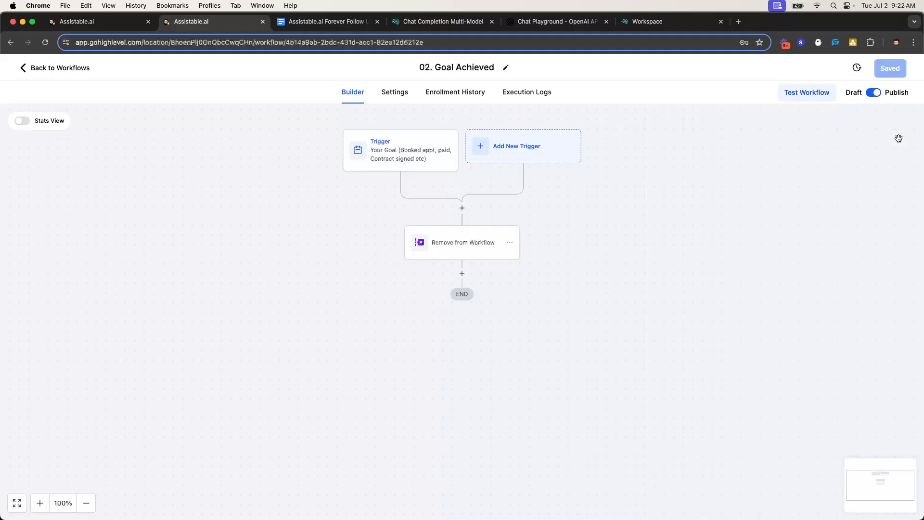
# Browse back through the workflow list and the 00. Chat Assistant Follow Up folder, then return to the walkthrough doc
pyautogui.click(79, 72)
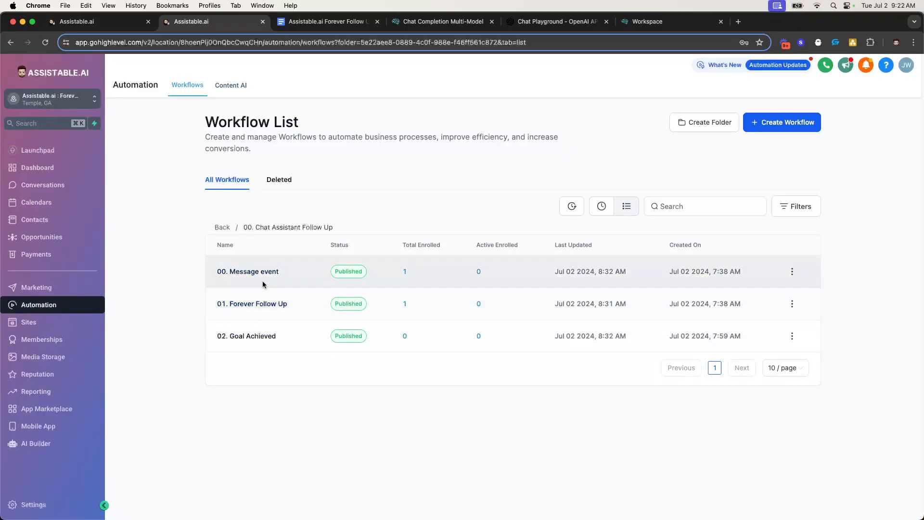
pyautogui.click(221, 227)
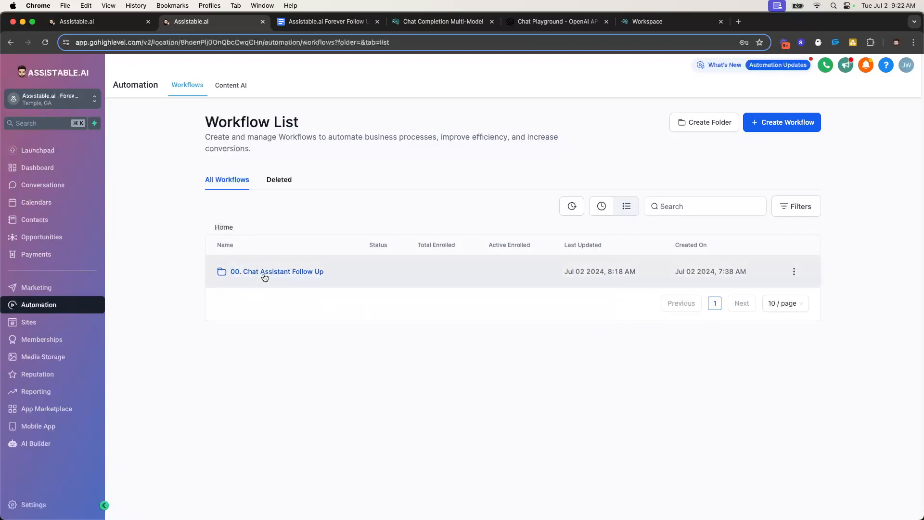
pyautogui.click(264, 273)
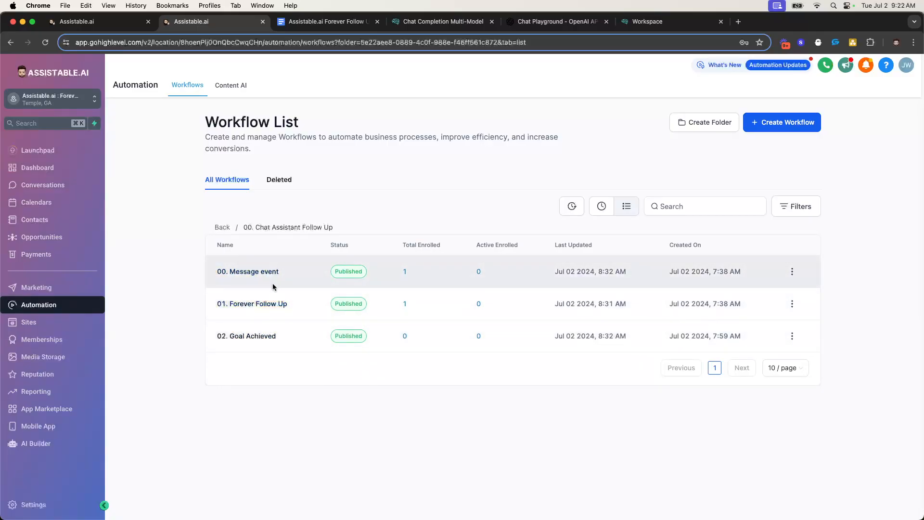
pyautogui.click(222, 228)
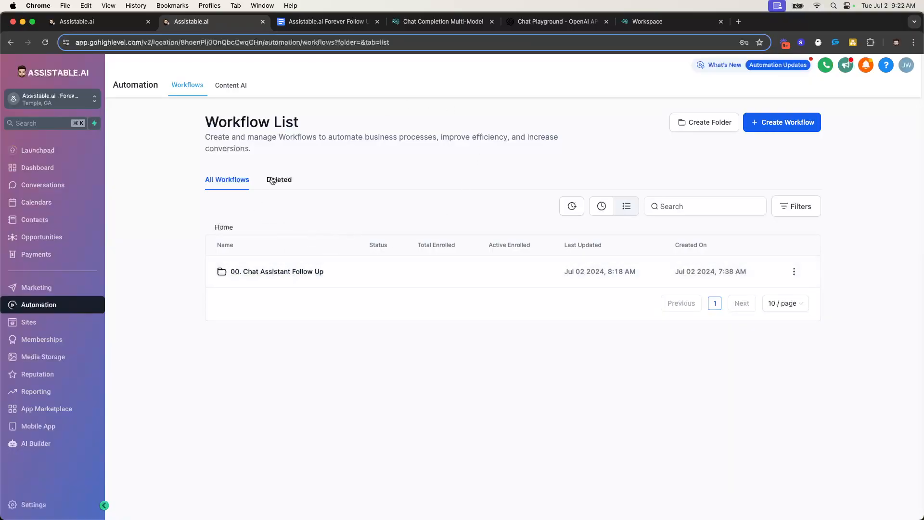
pyautogui.click(327, 21)
# Scroll through the walkthrough's opening setup steps, then bring up the agency's Sub-Accounts page
pyautogui.scroll(-15, 373, 254)
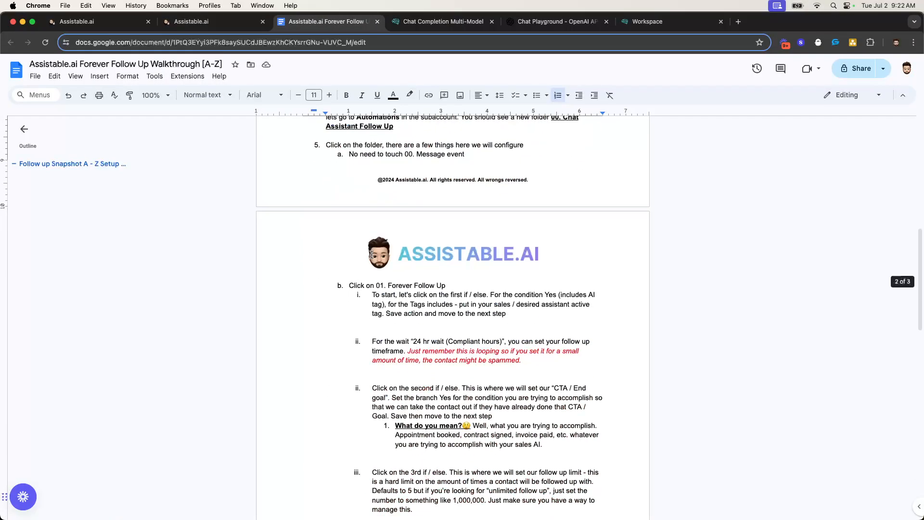
pyautogui.scroll(-8, 373, 253)
pyautogui.scroll(20, 387, 254)
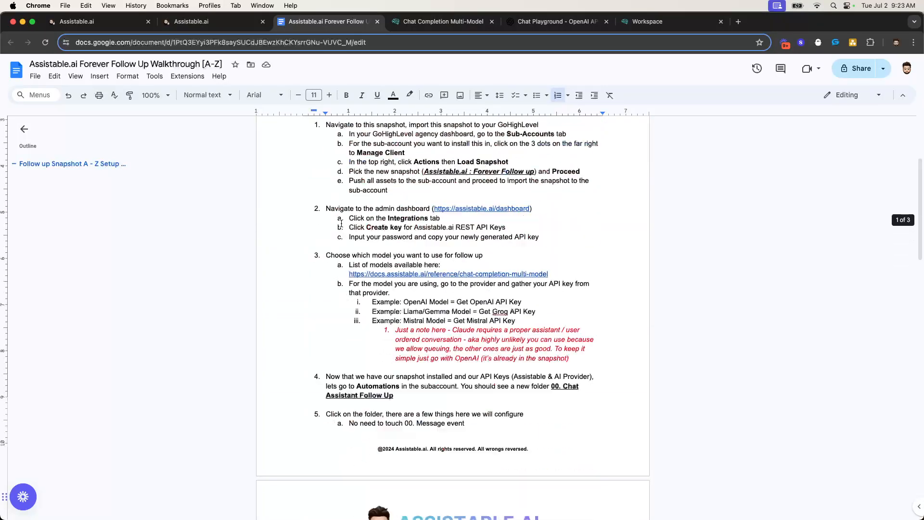
pyautogui.click(207, 21)
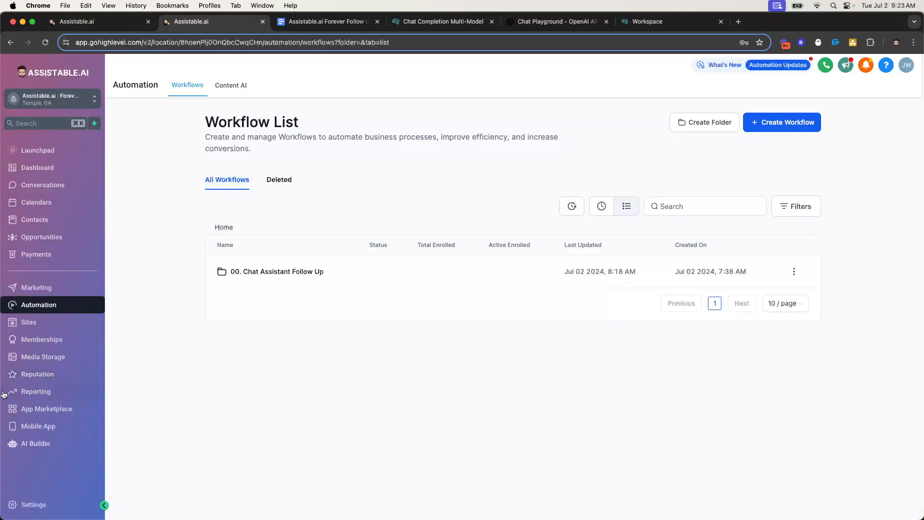
pyautogui.press('super+1')
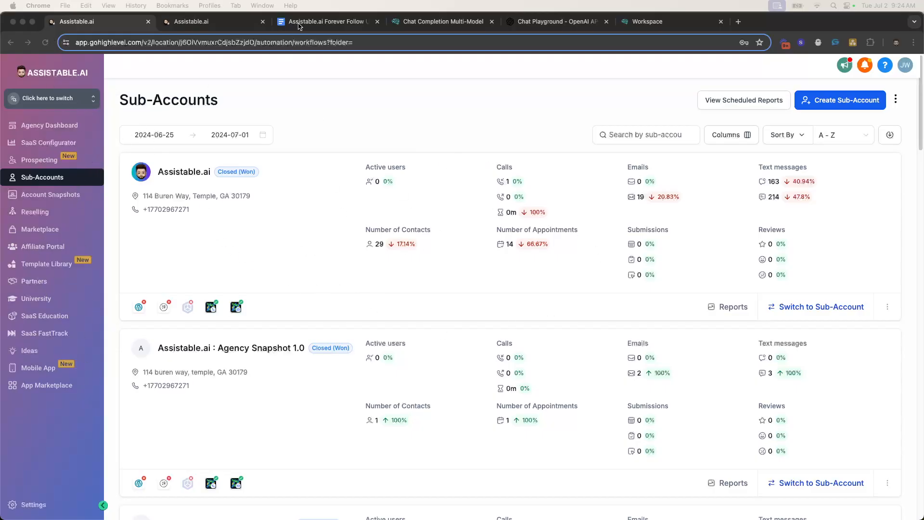
# Check where the walkthrough's 'this snapshot' link points, then return to the sub-accounts list
pyautogui.click(318, 21)
pyautogui.click(385, 282)
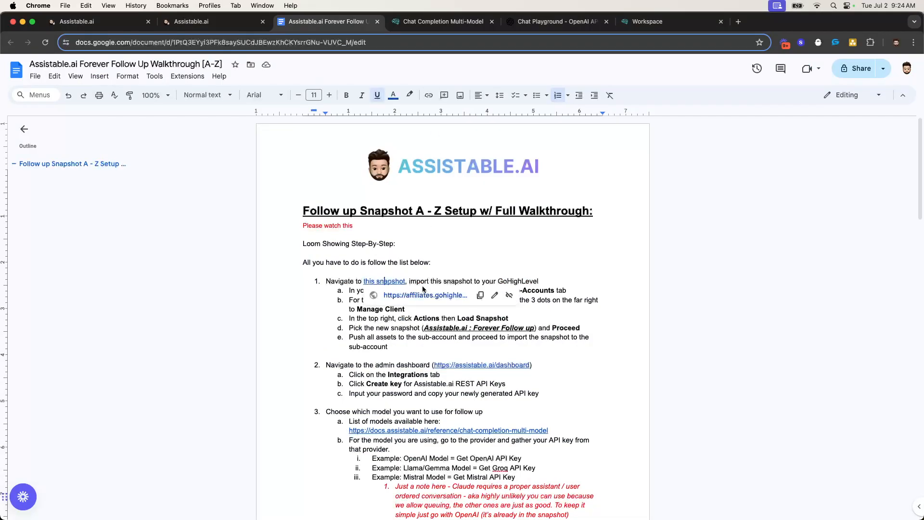
pyautogui.click(466, 261)
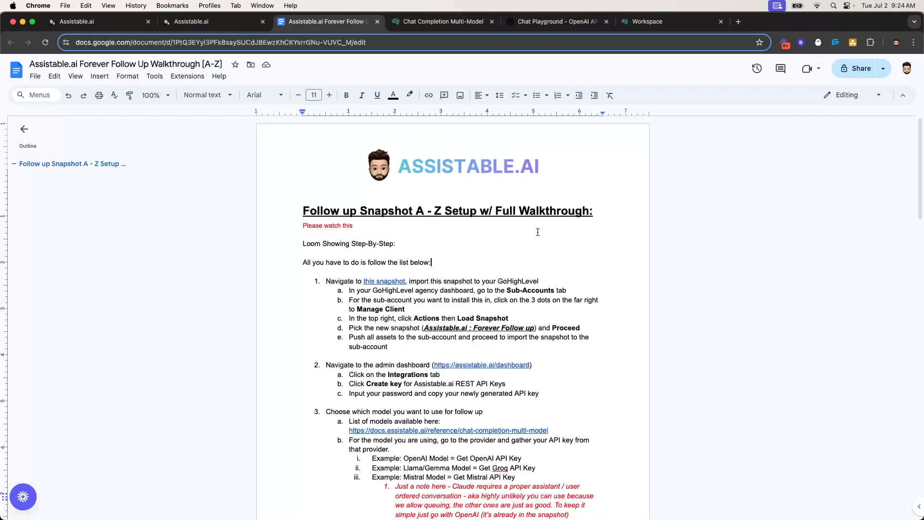
pyautogui.click(77, 22)
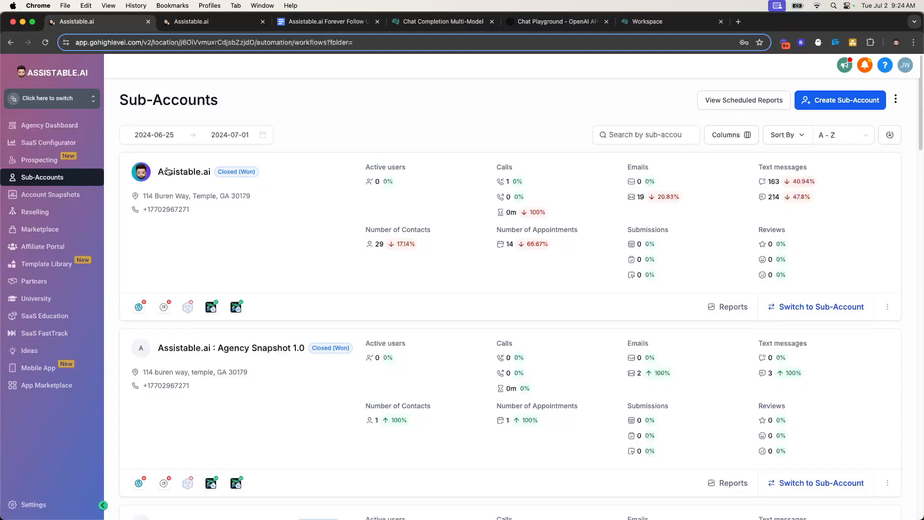
# Open Manage Client for the Assistable.ai sub-account and choose Load Snapshot from Actions
pyautogui.click(889, 310)
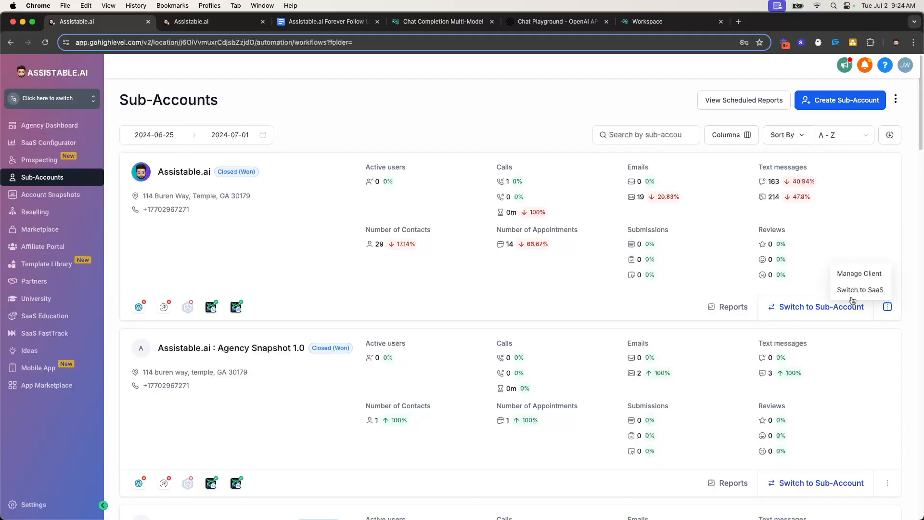
pyautogui.click(853, 273)
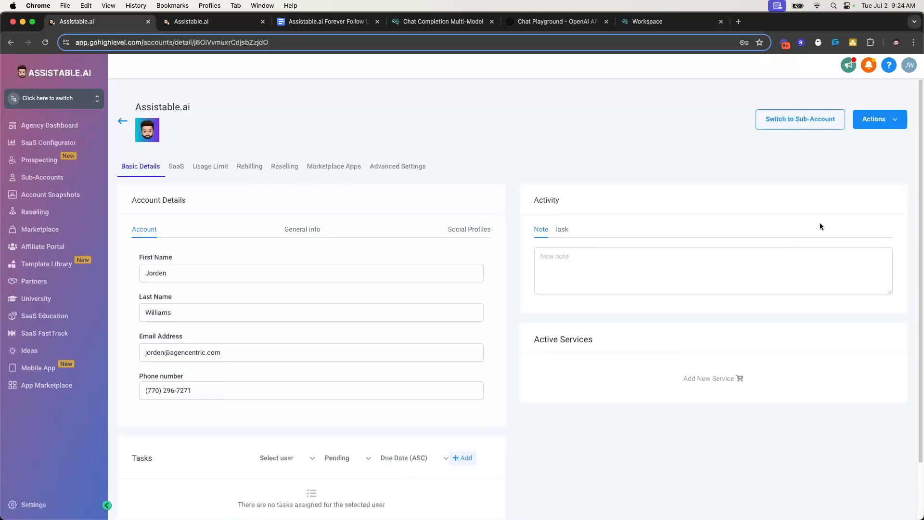
pyautogui.click(879, 119)
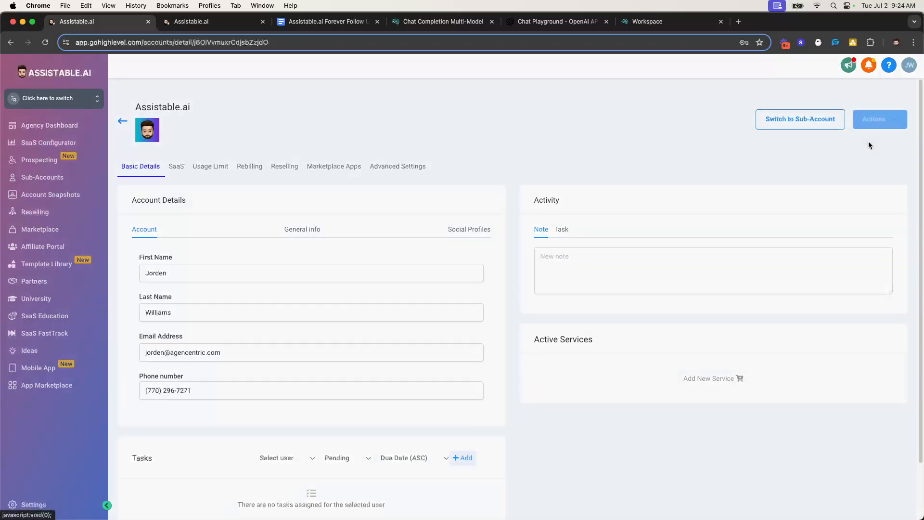
pyautogui.click(867, 141)
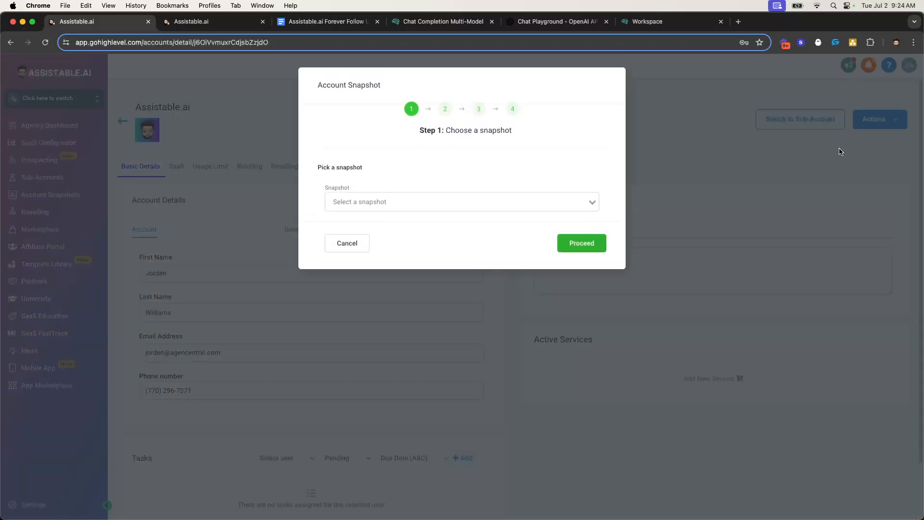
# Search 'assi' and select the Assistable.ai : Forever Follow up snapshot, then proceed
pyautogui.click(582, 201)
pyautogui.write('assis')
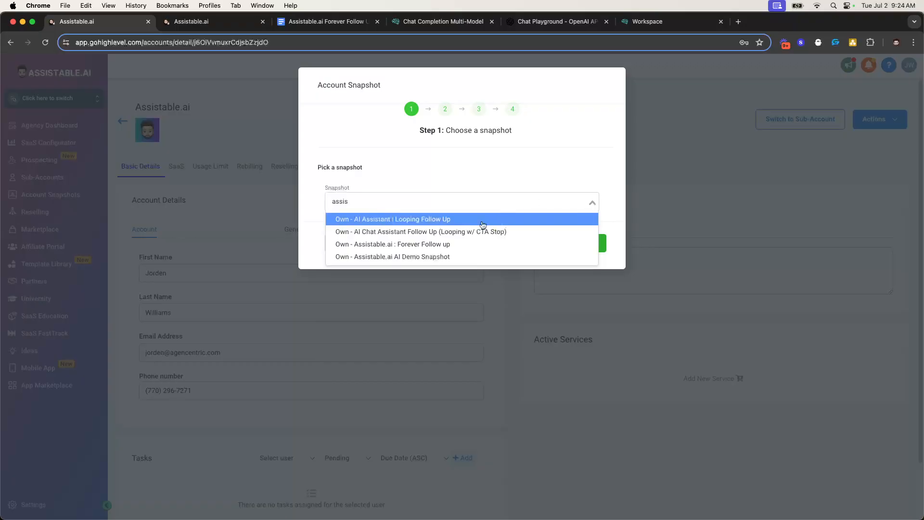
pyautogui.click(441, 245)
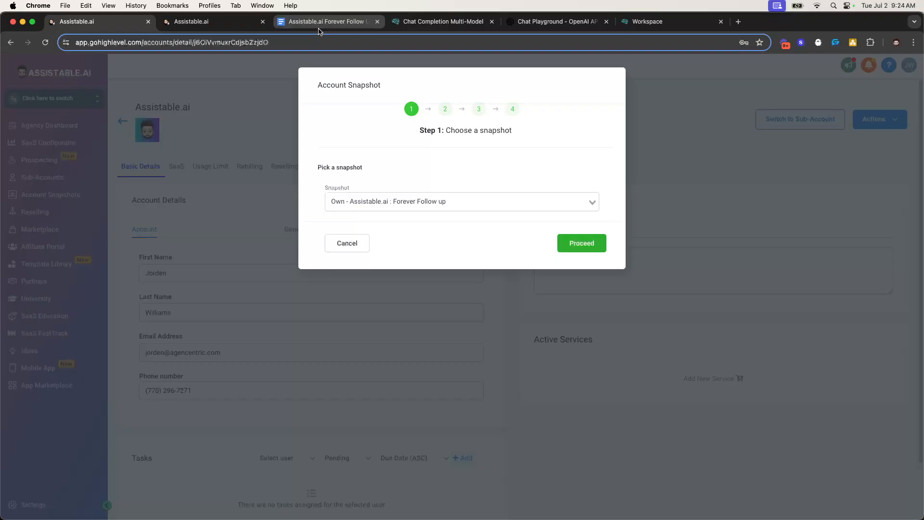
pyautogui.click(574, 245)
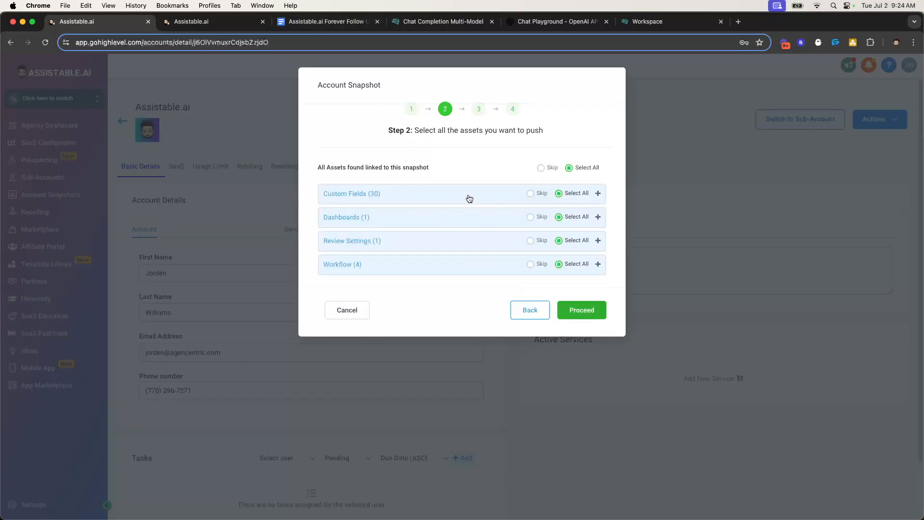
# Review the Custom Fields group and set Dashboards and Review Settings to Skip
pyautogui.click(419, 197)
pyautogui.scroll(-10, 392, 259)
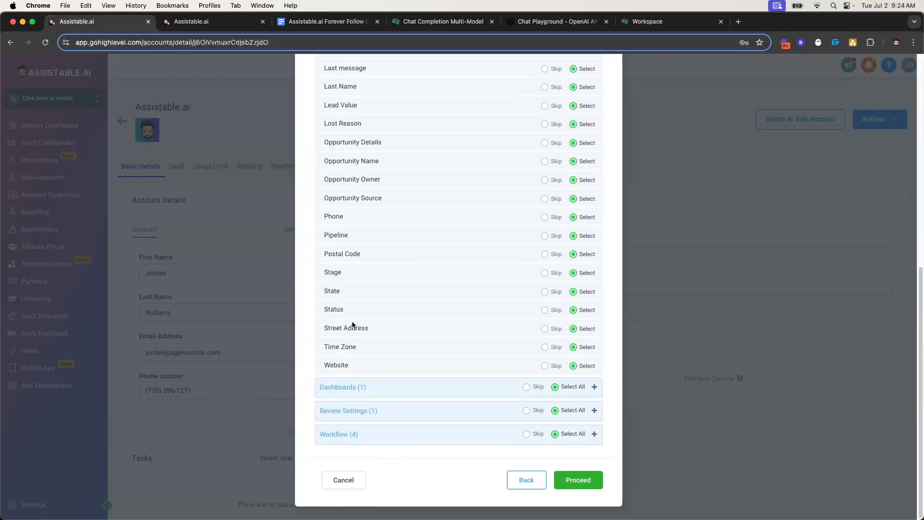
pyautogui.scroll(10, 336, 341)
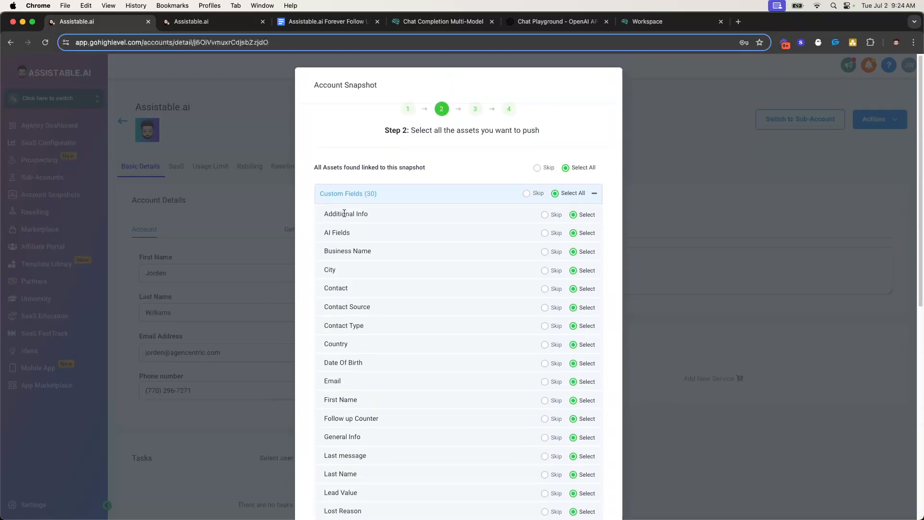
pyautogui.click(393, 177)
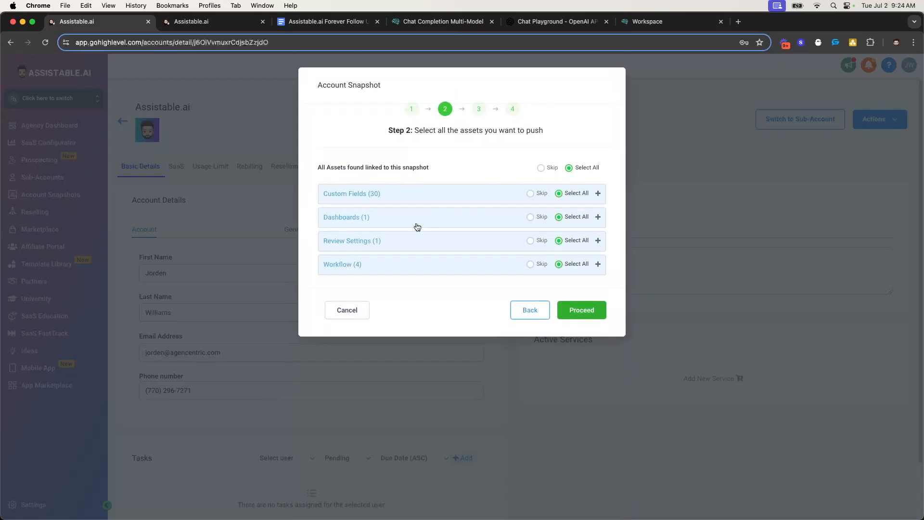
pyautogui.click(387, 219)
pyautogui.click(447, 219)
pyautogui.click(536, 219)
pyautogui.click(495, 242)
pyautogui.click(534, 242)
pyautogui.click(489, 248)
pyautogui.doubleClick(481, 221)
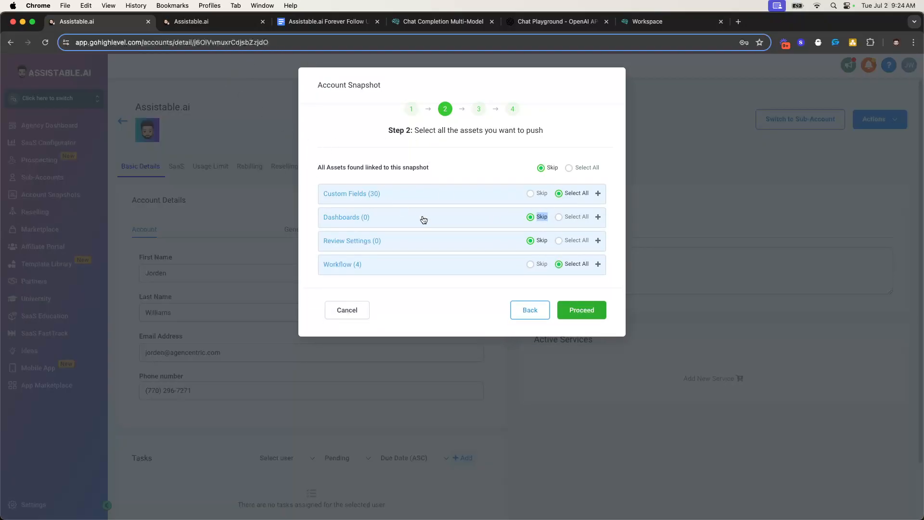
# Review the 4 workflows and 30 custom fields to push, then continue to the conflict check
pyautogui.click(489, 259)
pyautogui.click(426, 195)
pyautogui.scroll(-10, 431, 292)
pyautogui.scroll(10, 355, 344)
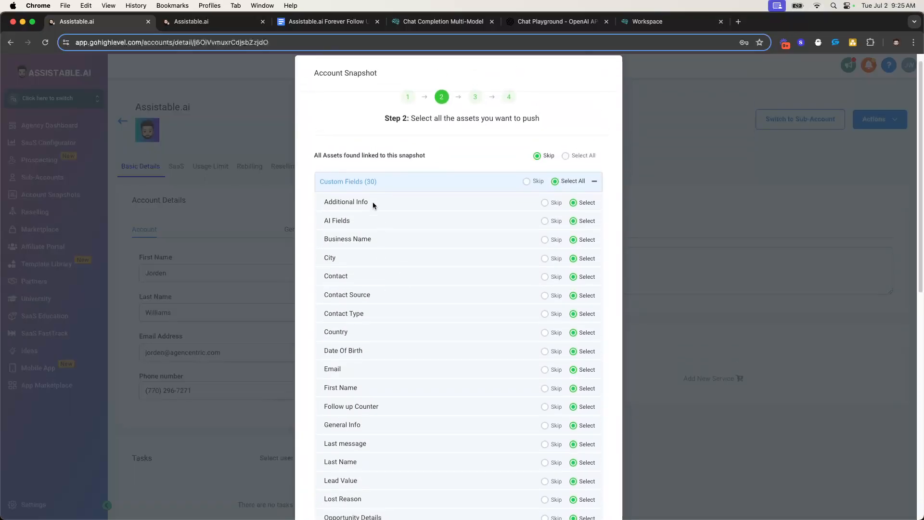
pyautogui.doubleClick(335, 222)
pyautogui.click(383, 185)
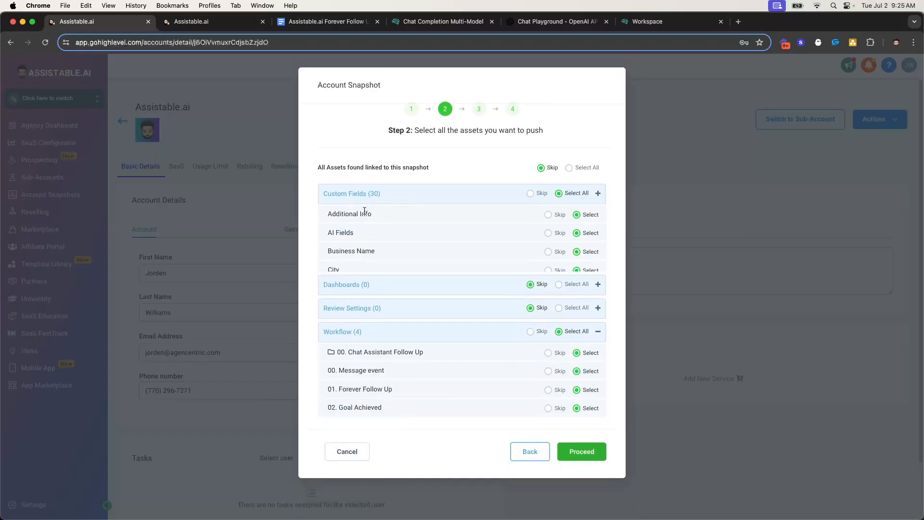
pyautogui.click(412, 264)
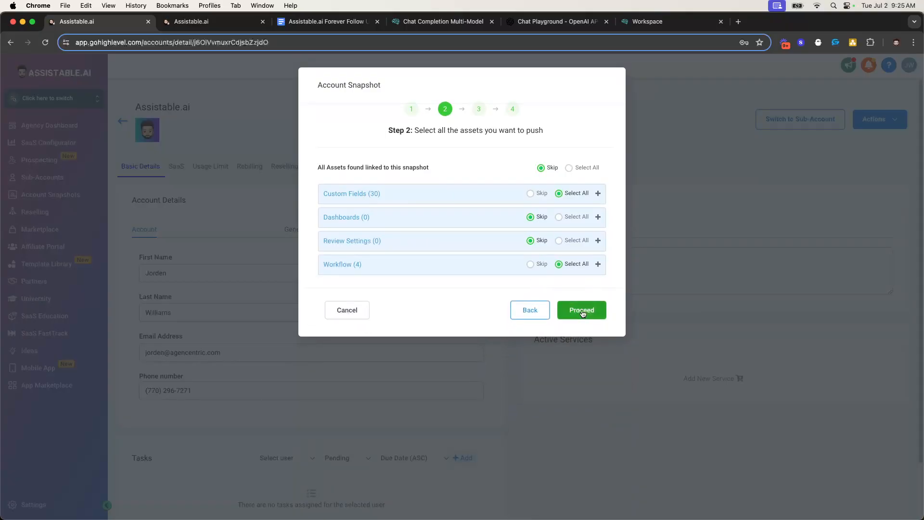
pyautogui.click(582, 311)
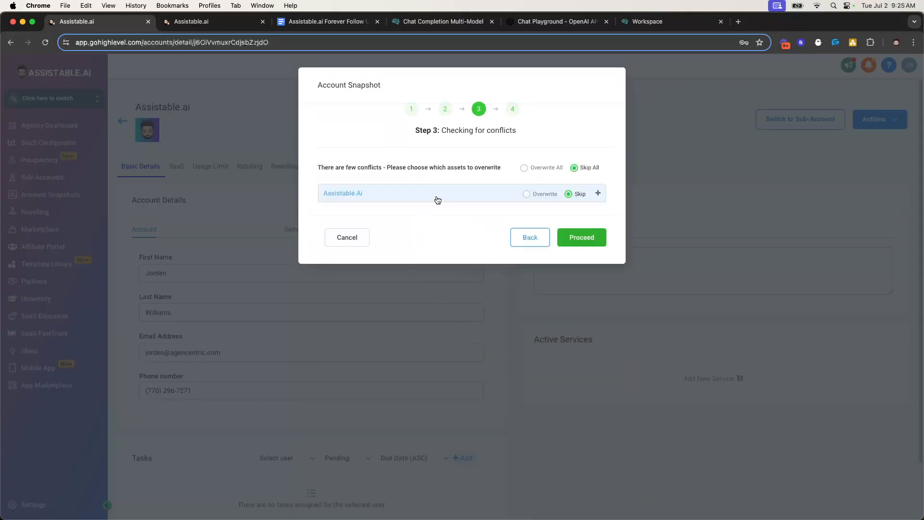
# Overwrite the conflicting Follow up Counter and Last message fields, type 'Confirm', and finish the import
pyautogui.click(438, 198)
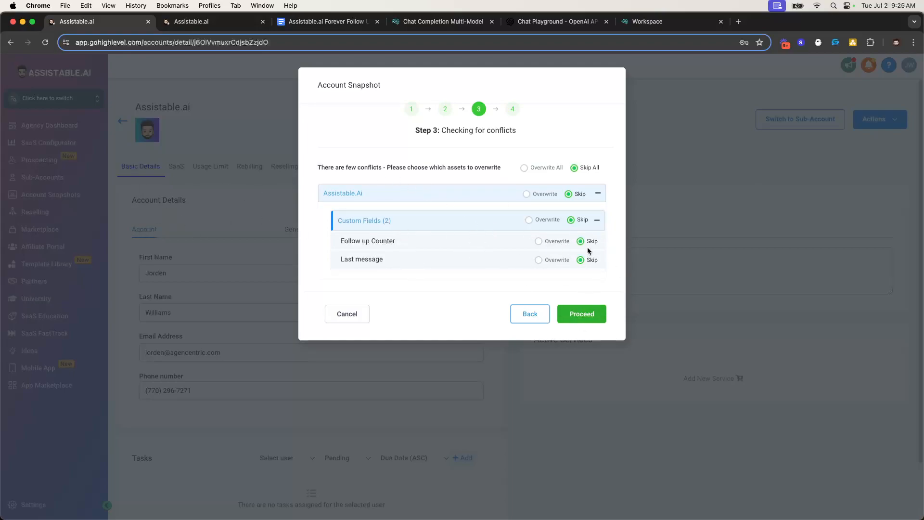
pyautogui.click(526, 169)
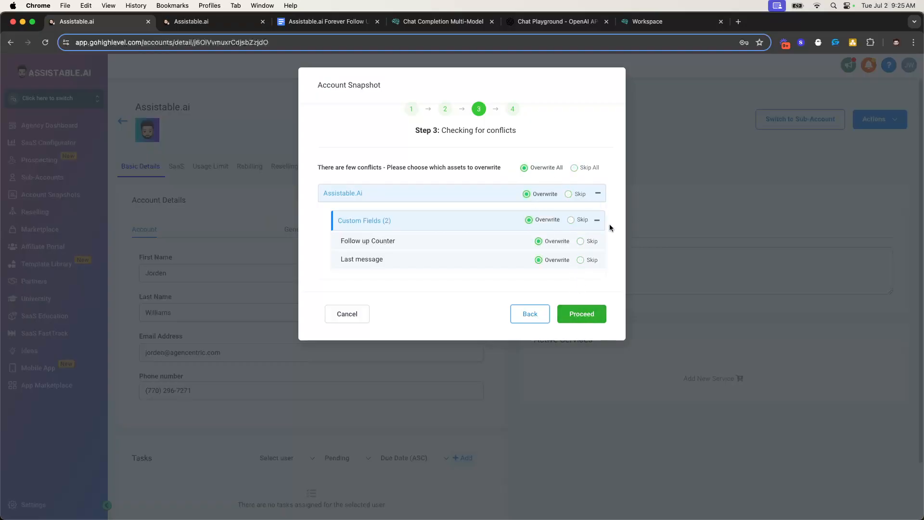
pyautogui.click(577, 316)
pyautogui.click(412, 210)
pyautogui.write('Confirm')
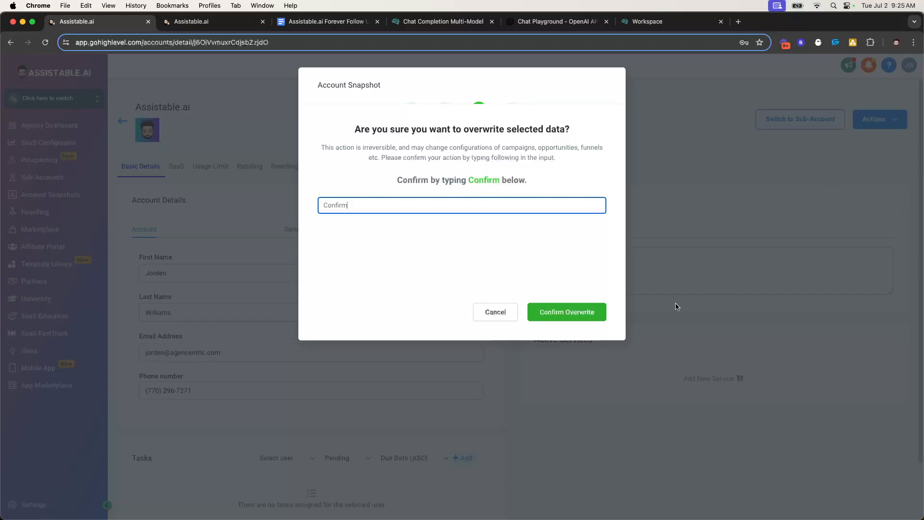
pyautogui.click(576, 310)
pyautogui.click(584, 203)
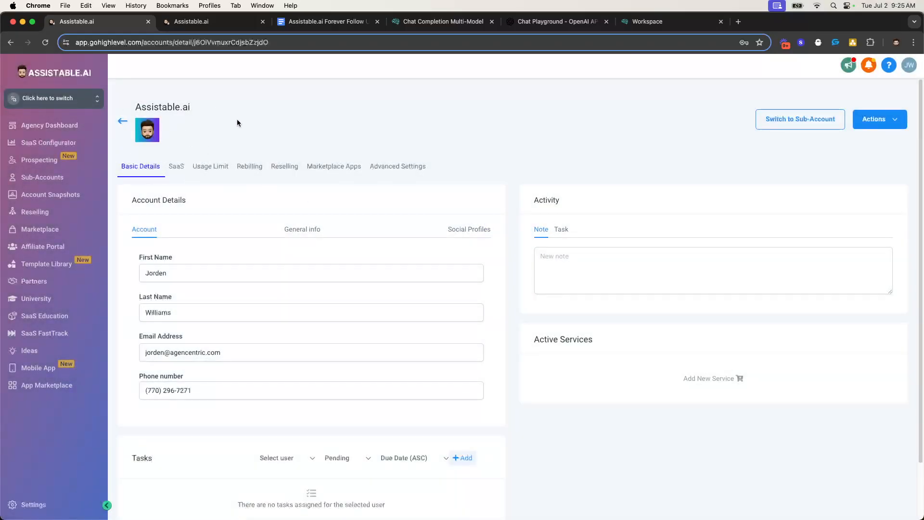
# Switch into the Assistable.ai sub-account and open its 00. Chat Assistant Follow Up workflow folder
pyautogui.click(806, 125)
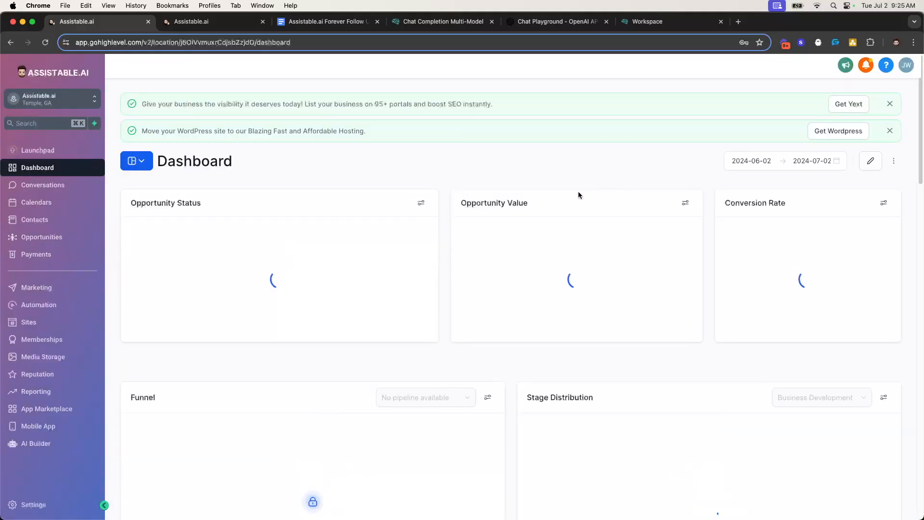
pyautogui.click(46, 305)
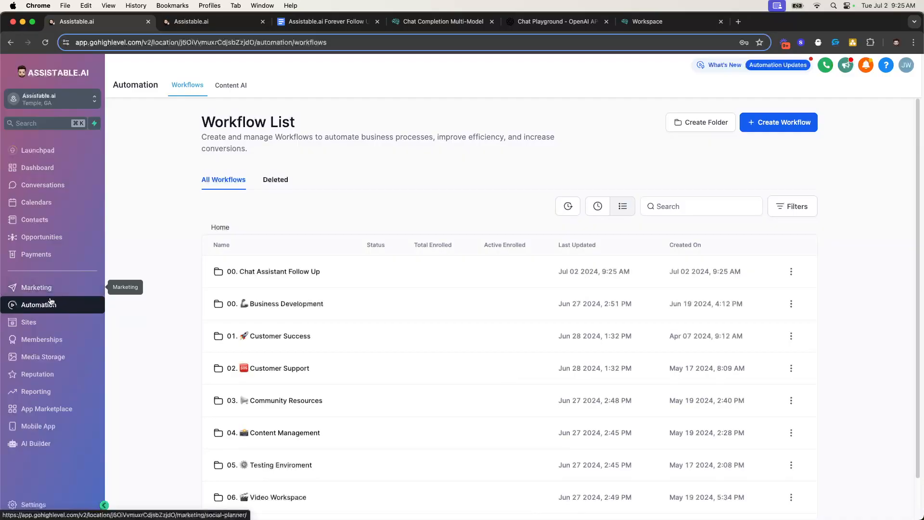
pyautogui.moveTo(207, 270); pyautogui.dragTo(319, 272)
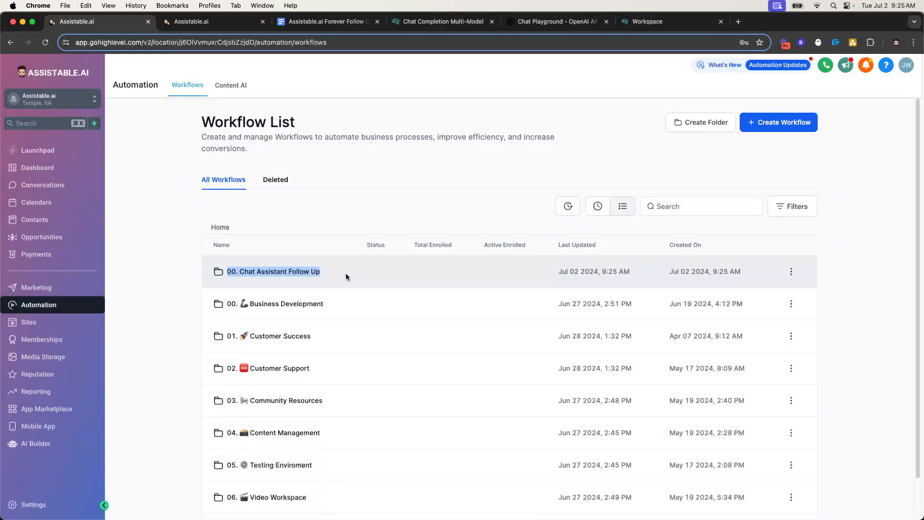
pyautogui.click(298, 279)
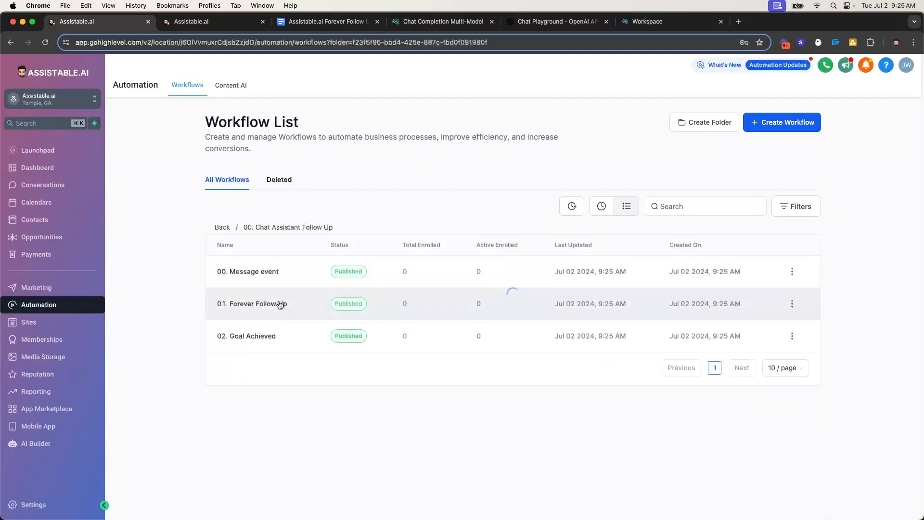
# Close the other account's workflow tab and go back to the walkthrough document
pyautogui.click(212, 23)
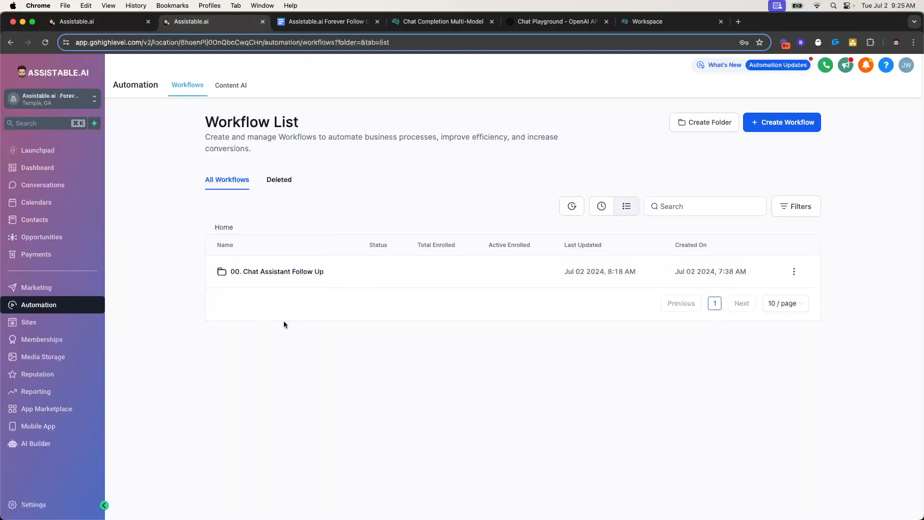
pyautogui.click(263, 23)
pyautogui.click(103, 21)
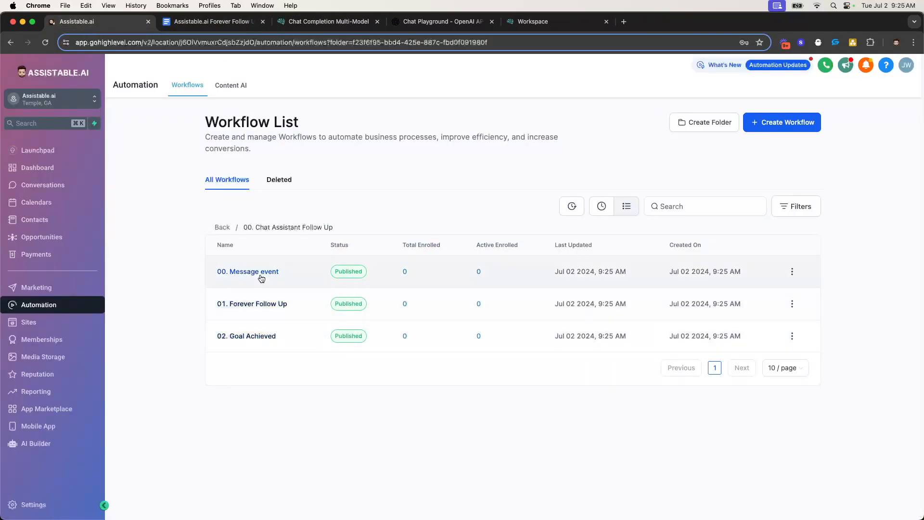
pyautogui.click(208, 24)
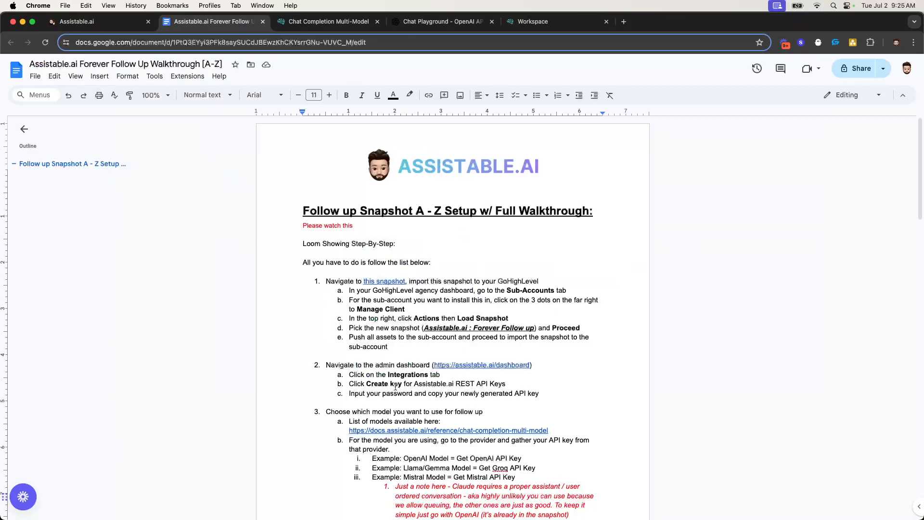
pyautogui.scroll(-1, 385, 361)
pyautogui.moveTo(325, 264); pyautogui.dragTo(420, 334)
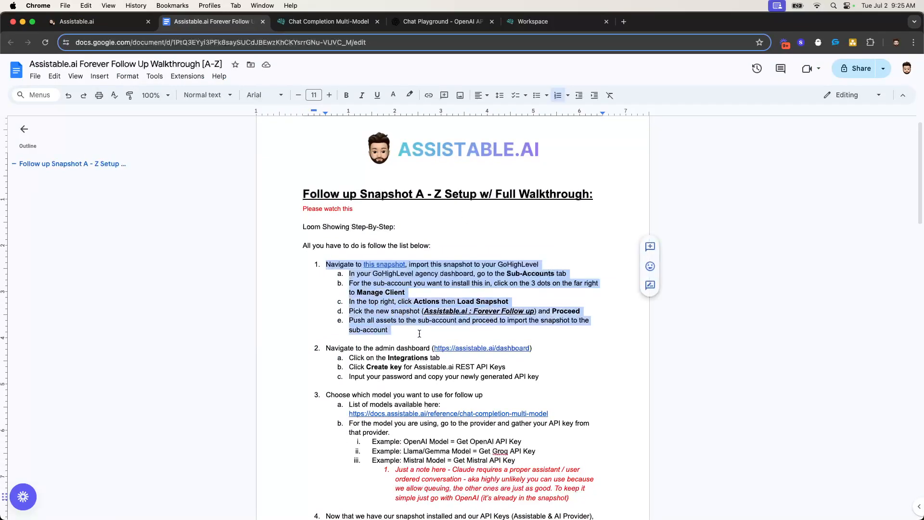
pyautogui.scroll(-3, 422, 332)
pyautogui.moveTo(328, 263); pyautogui.dragTo(456, 346)
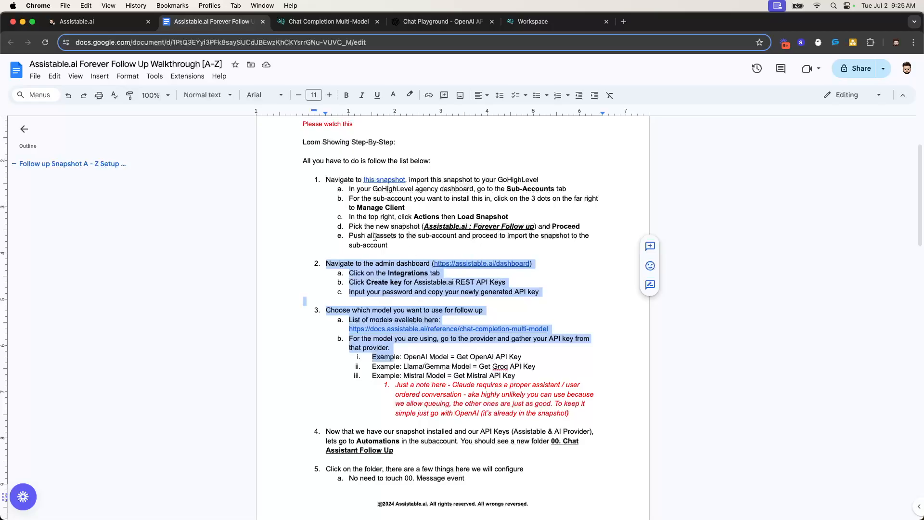
pyautogui.click(97, 21)
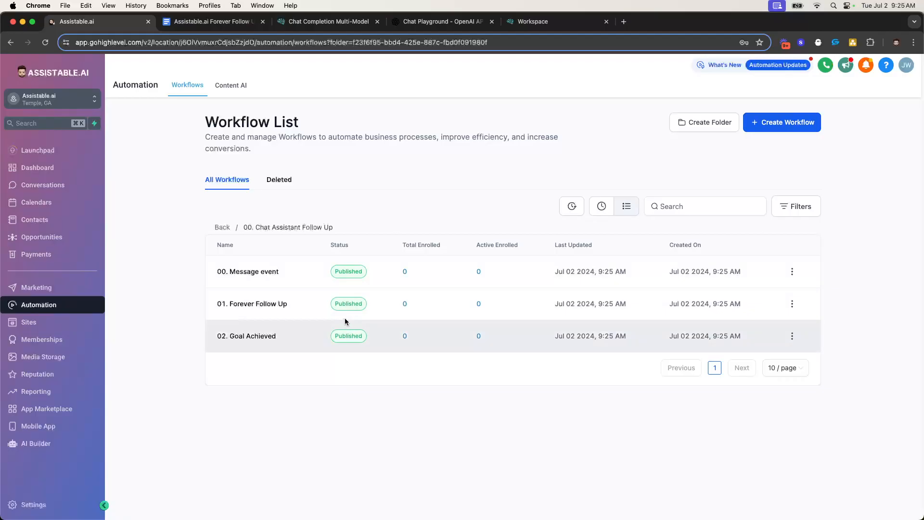
pyautogui.click(212, 21)
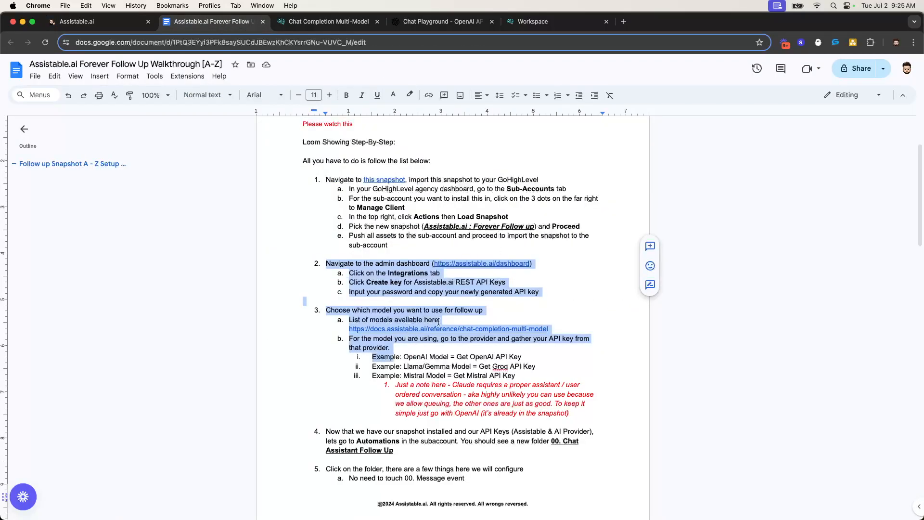
pyautogui.click(368, 274)
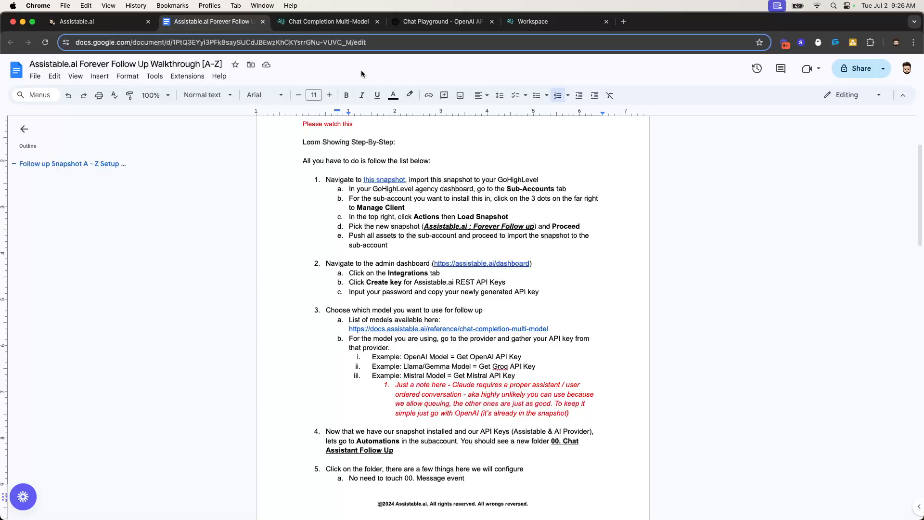
# Open the Chat Completion Multi-Model docs and scroll down to the supported models list
pyautogui.click(329, 21)
pyautogui.scroll(-4, 340, 239)
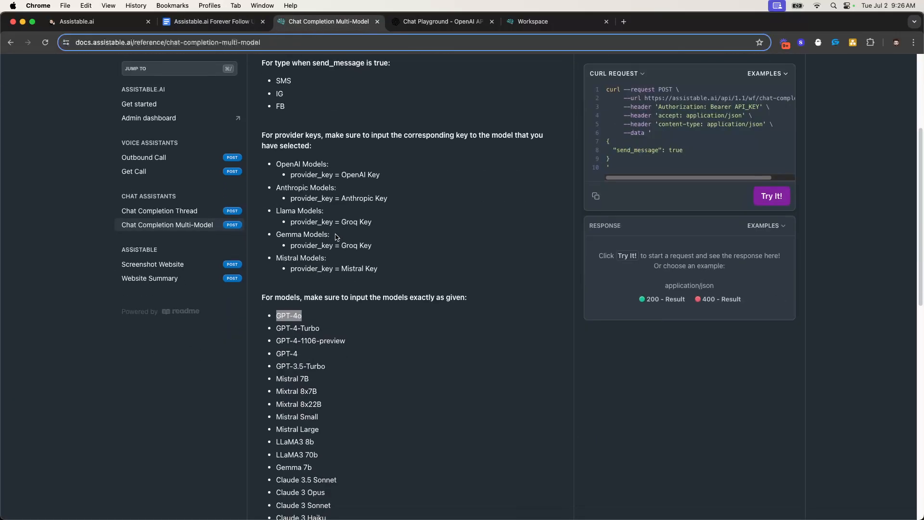
pyautogui.scroll(10, 339, 240)
pyautogui.click(212, 22)
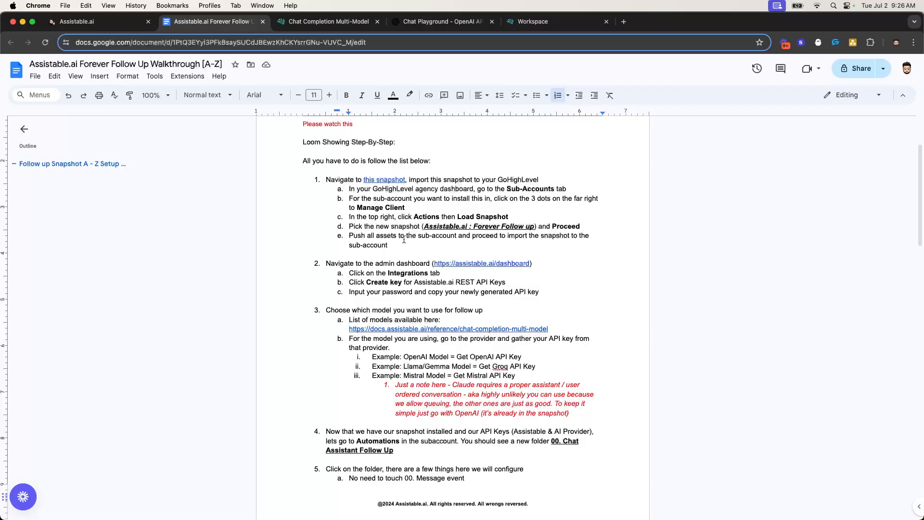
pyautogui.click(322, 23)
pyautogui.scroll(-4, 366, 241)
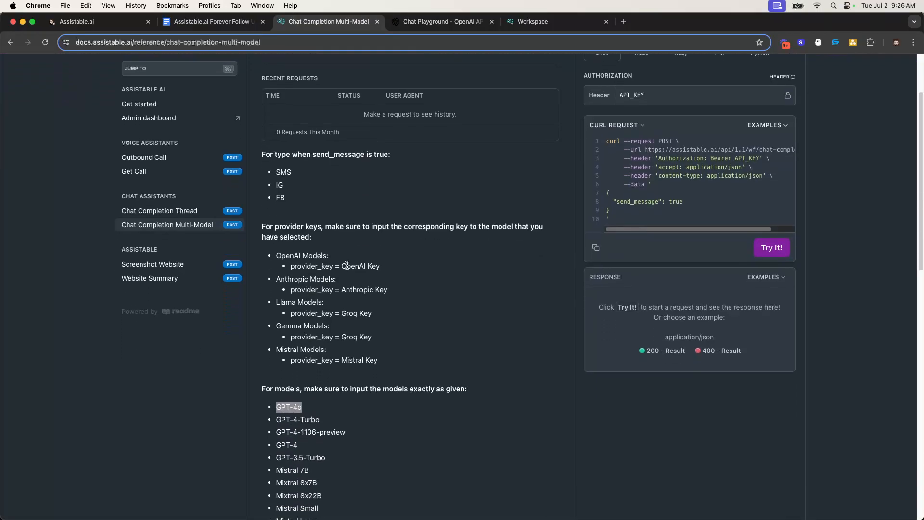
pyautogui.scroll(-6, 347, 265)
# Highlight the supported model list, picking out Gemma 7b, LLaMA3 70b and GPT-3.5-Turbo
pyautogui.click(278, 139)
pyautogui.moveTo(276, 137); pyautogui.dragTo(334, 344)
pyautogui.click(304, 323)
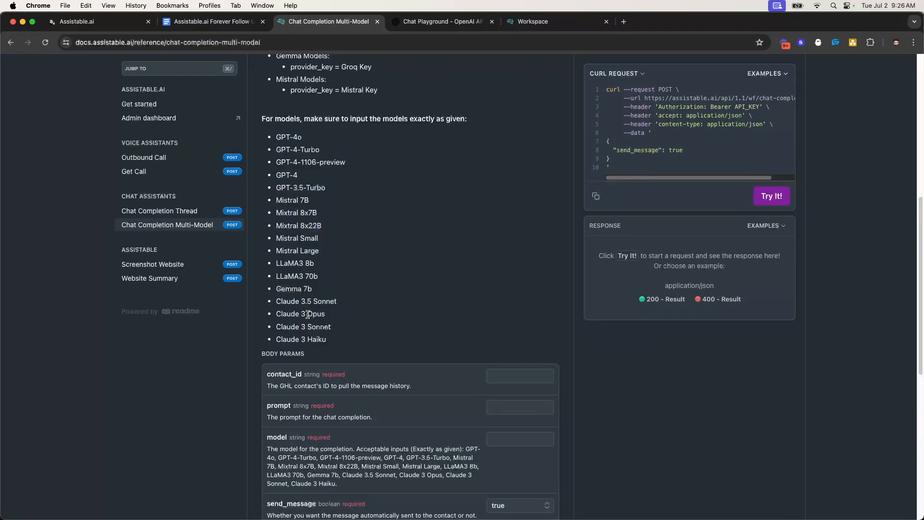
pyautogui.tripleClick(295, 289)
pyautogui.tripleClick(292, 276)
pyautogui.doubleClick(287, 238)
pyautogui.doubleClick(287, 200)
pyautogui.doubleClick(284, 187)
pyautogui.scroll(5, 352, 255)
pyautogui.scroll(-7, 347, 277)
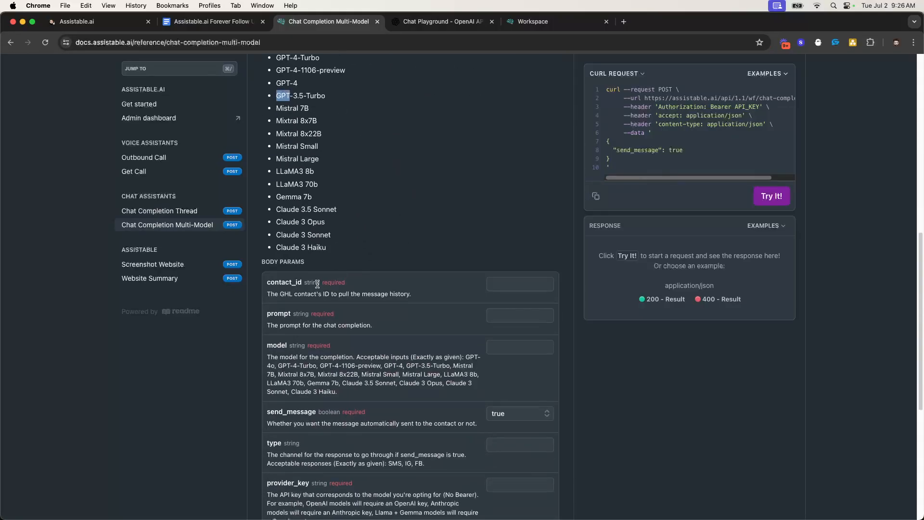
pyautogui.scroll(4, 332, 337)
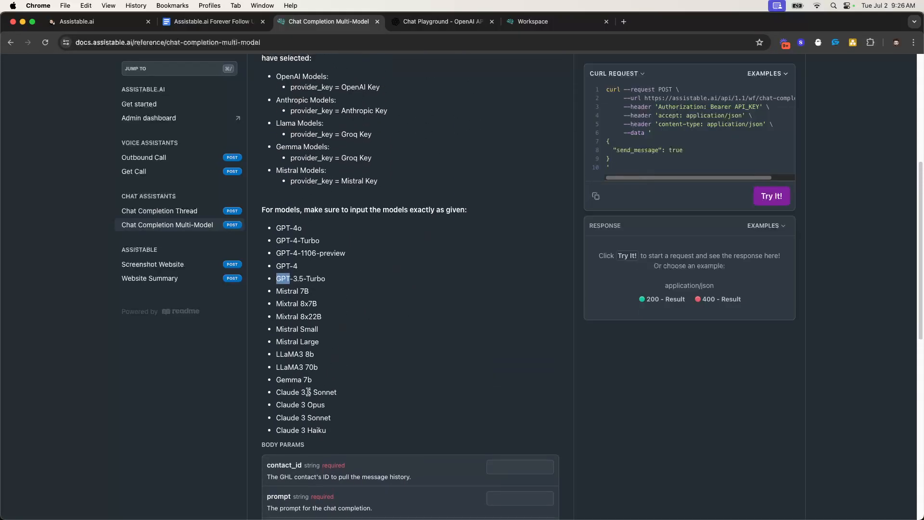
# Highlight the four Claude models, the range from Gemma 7b to GPT-4o, and GPT-4o
pyautogui.moveTo(276, 391); pyautogui.dragTo(339, 436)
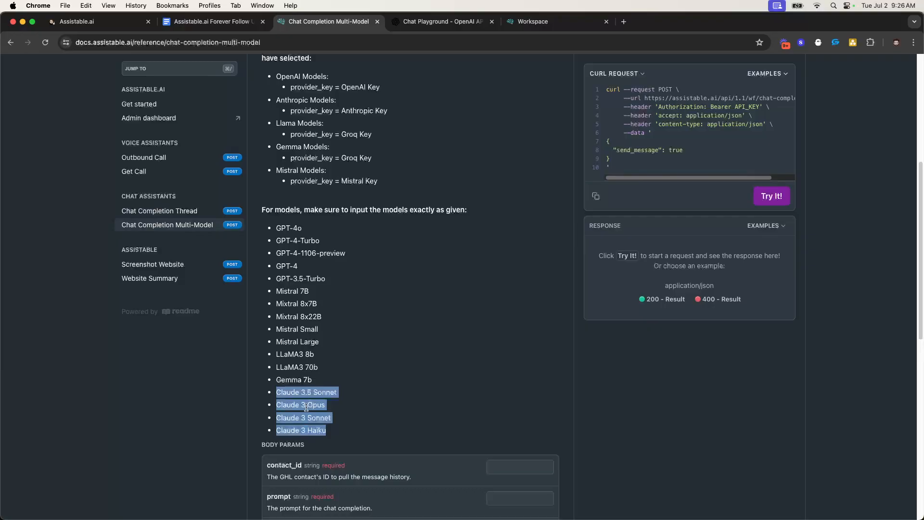
pyautogui.moveTo(313, 381); pyautogui.dragTo(303, 226)
pyautogui.click(284, 228)
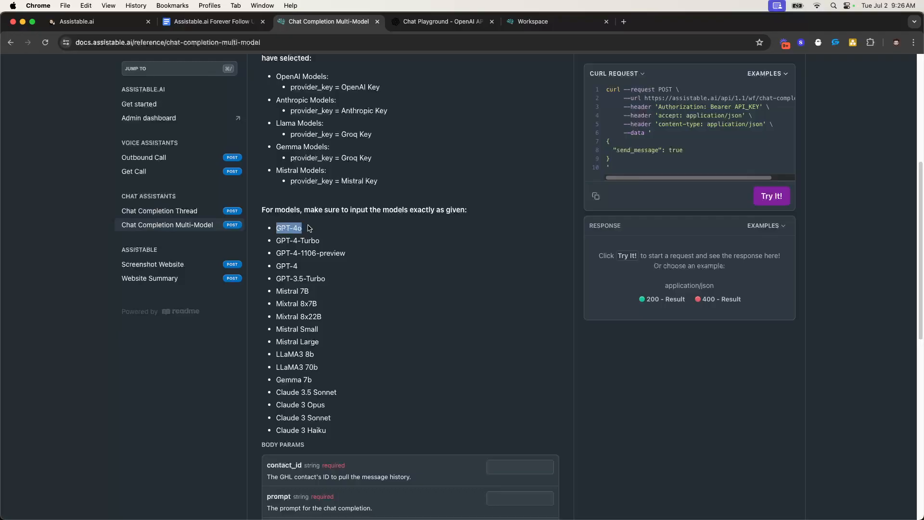
pyautogui.tripleClick(296, 229)
pyautogui.scroll(4, 331, 317)
pyautogui.scroll(-1, 356, 260)
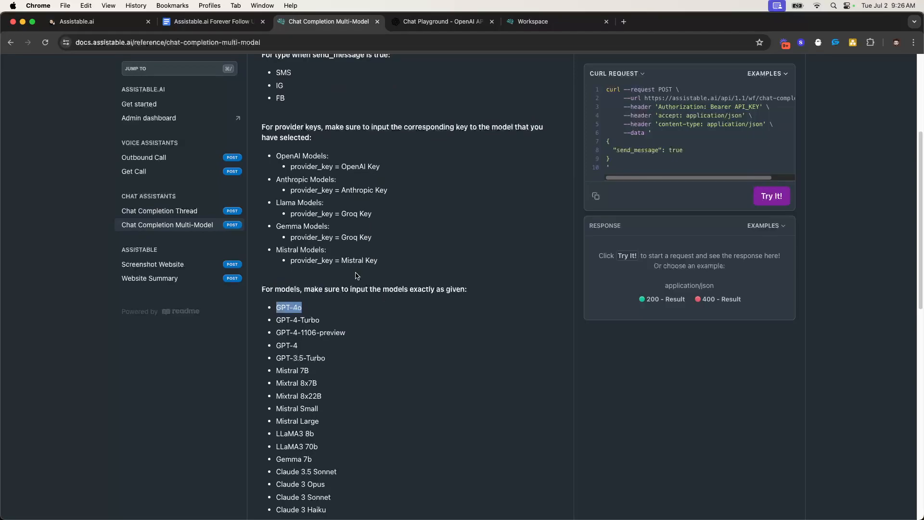
# Mark the provider key lines: Groq Key for Llama/Gemma, plus Anthropic, Mistral and OpenAI models
pyautogui.tripleClick(351, 213)
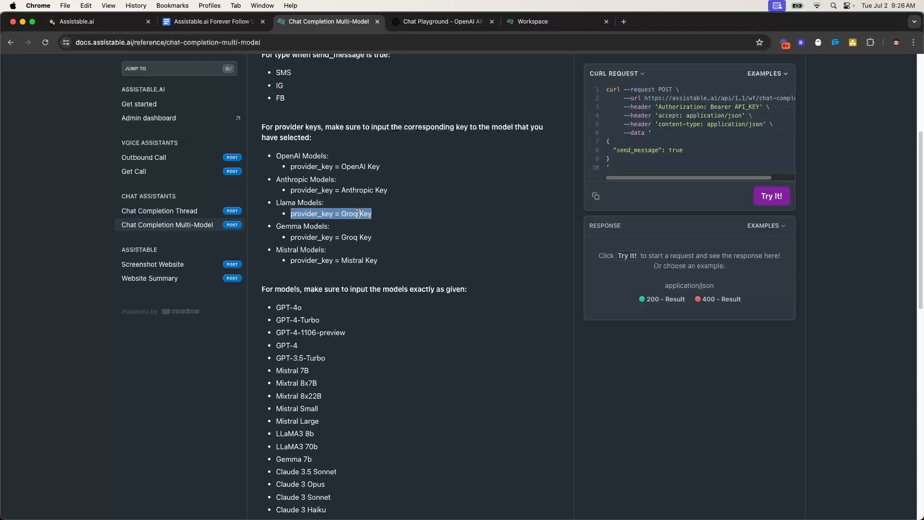
pyautogui.click(359, 234)
pyautogui.moveTo(346, 213); pyautogui.dragTo(378, 214)
pyautogui.moveTo(281, 202); pyautogui.dragTo(380, 236)
pyautogui.moveTo(386, 193); pyautogui.dragTo(271, 177)
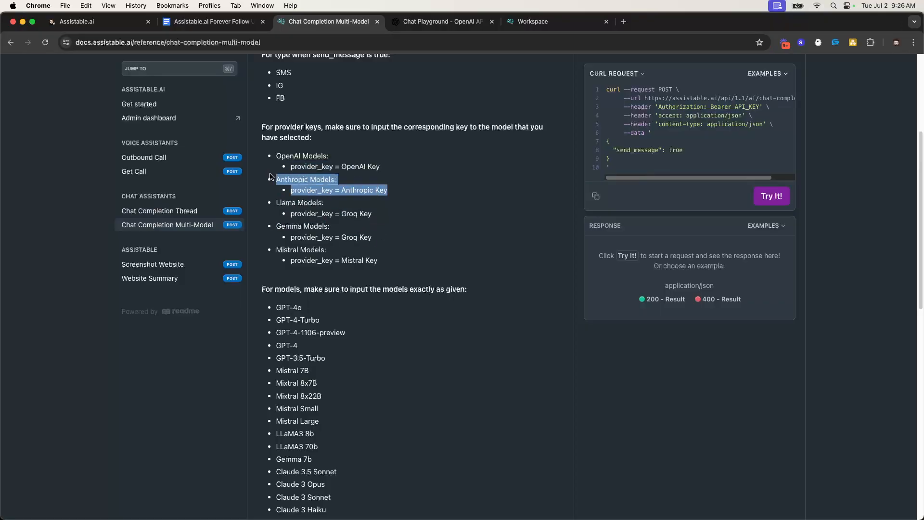
pyautogui.moveTo(275, 248); pyautogui.dragTo(399, 264)
pyautogui.moveTo(386, 171); pyautogui.dragTo(278, 151)
pyautogui.scroll(5, 350, 187)
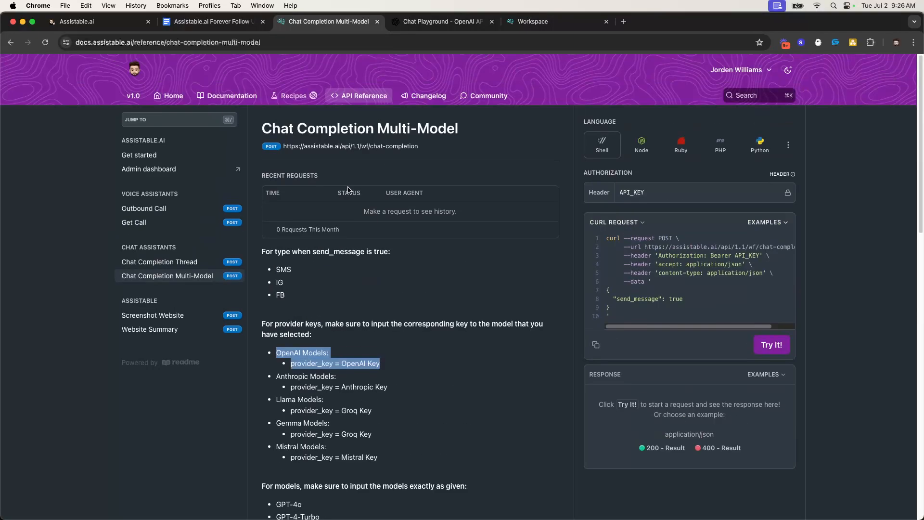
pyautogui.click(212, 21)
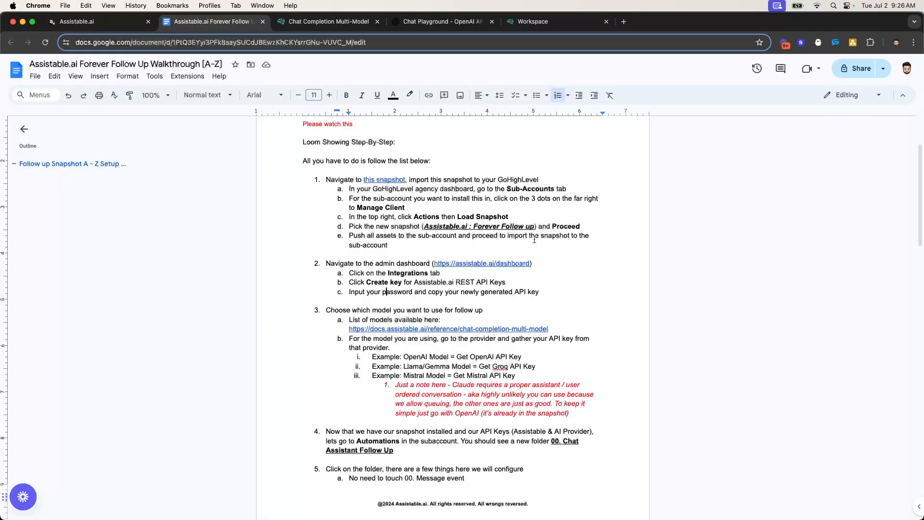
# Highlight step 2 about the admin-dashboard API key, then bring up the Agencentric dashboard
pyautogui.moveTo(327, 264); pyautogui.dragTo(546, 295)
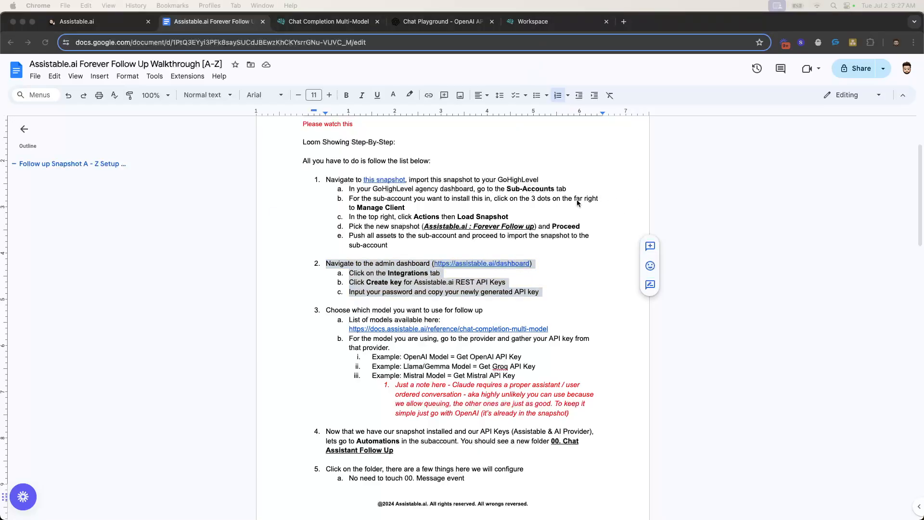
pyautogui.click(549, 28)
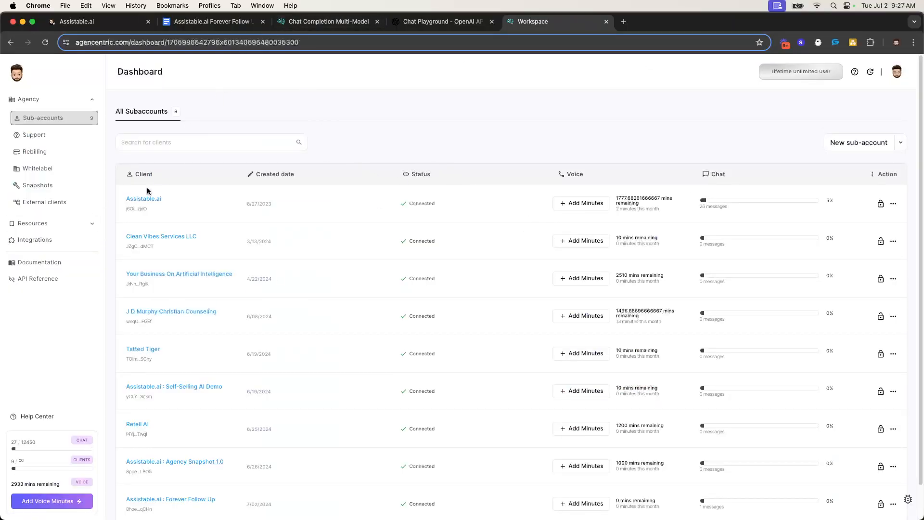
# In Integrations settings, create a new REST API key, authorizing it with the saved account password
pyautogui.click(56, 242)
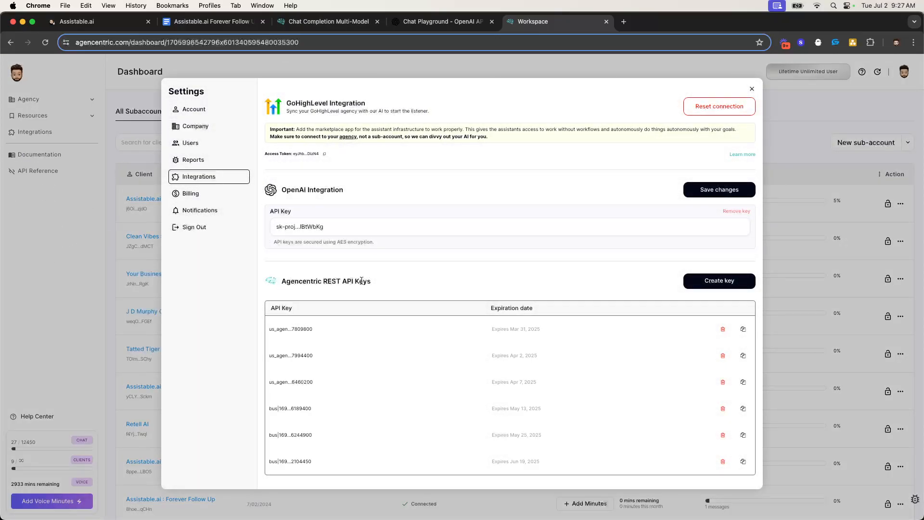
pyautogui.tripleClick(333, 282)
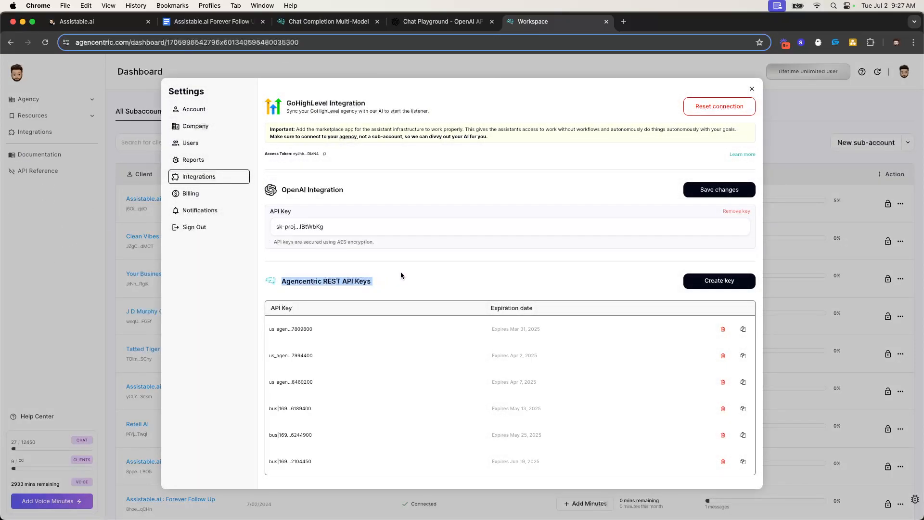
pyautogui.click(719, 283)
pyautogui.click(408, 166)
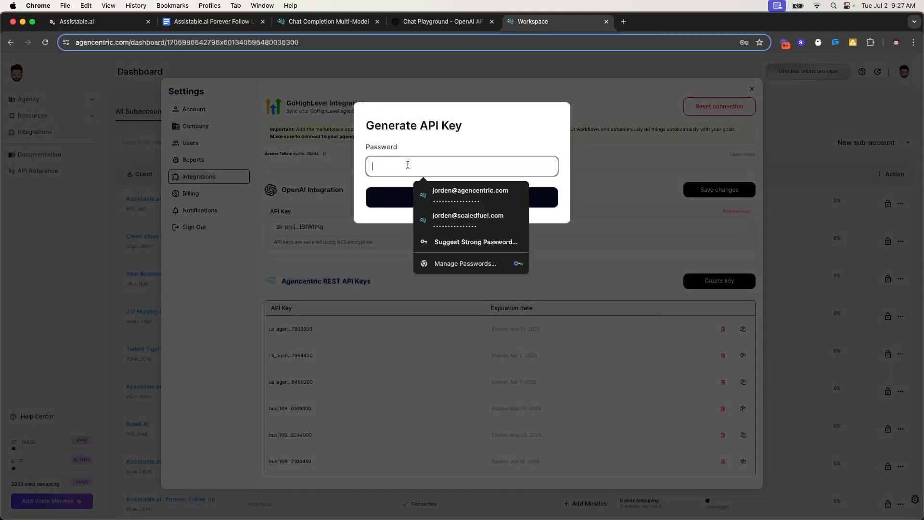
pyautogui.click(481, 195)
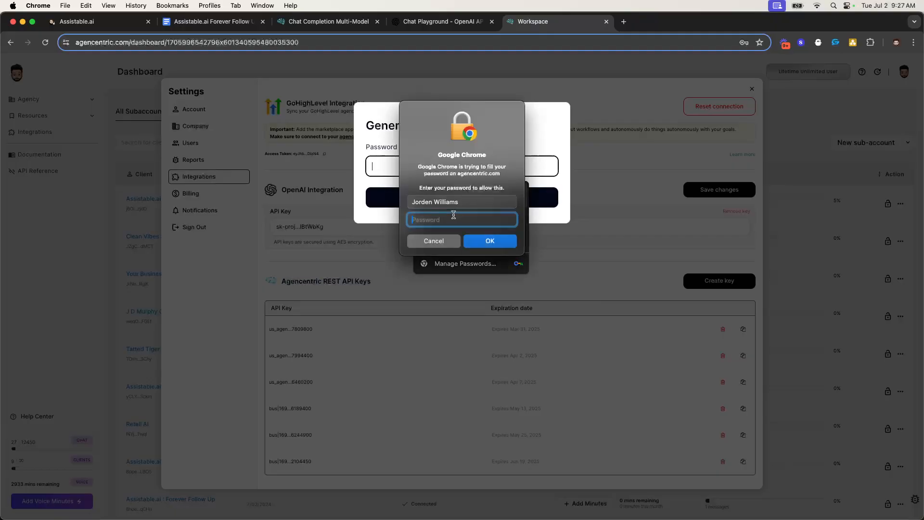
pyautogui.write('••••')
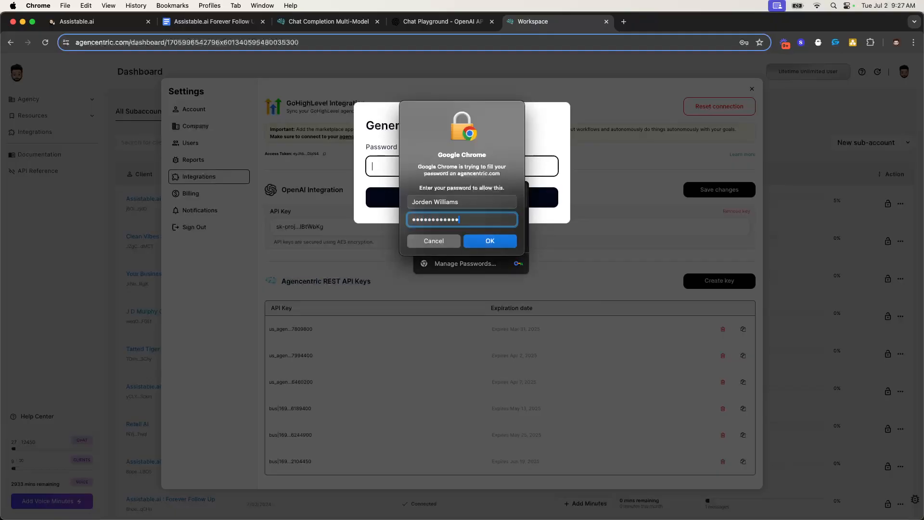
pyautogui.press('Return')
pyautogui.click(448, 202)
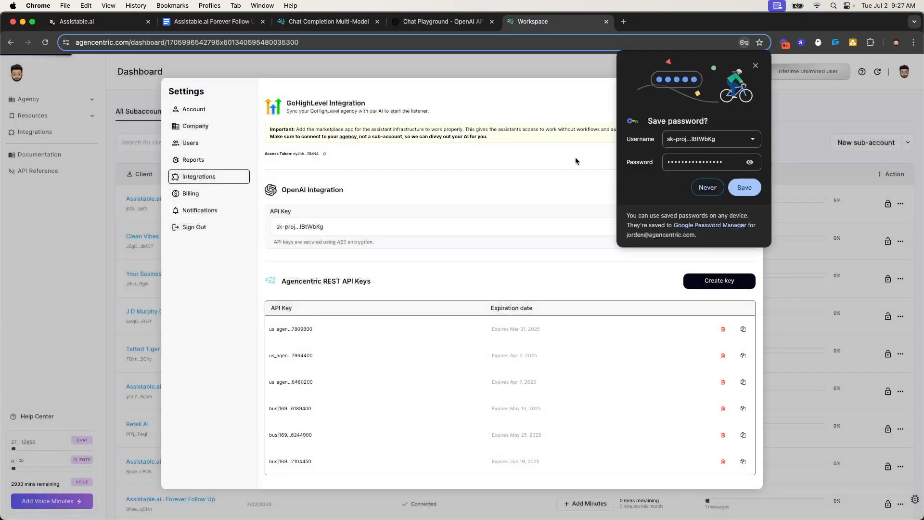
# Dismiss the save-password offer and copy the new REST API key expiring Jul 2, 2025
pyautogui.click(707, 187)
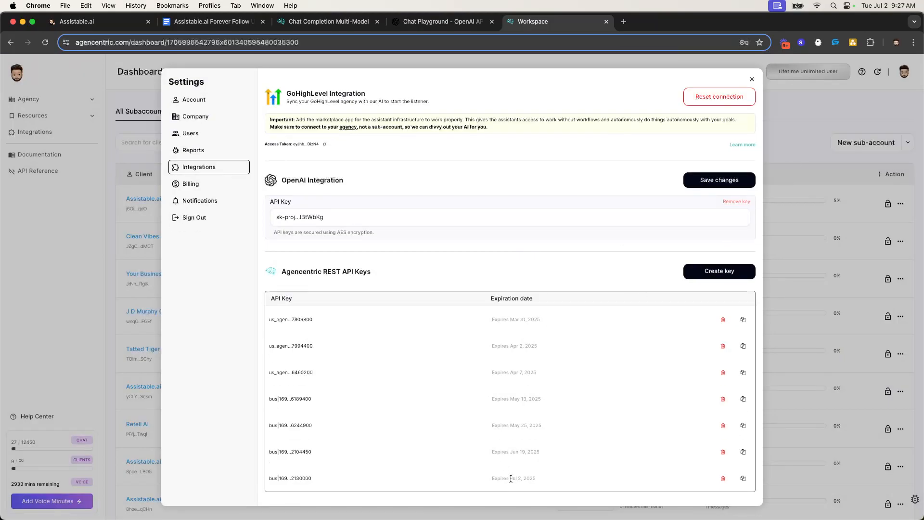
pyautogui.click(743, 479)
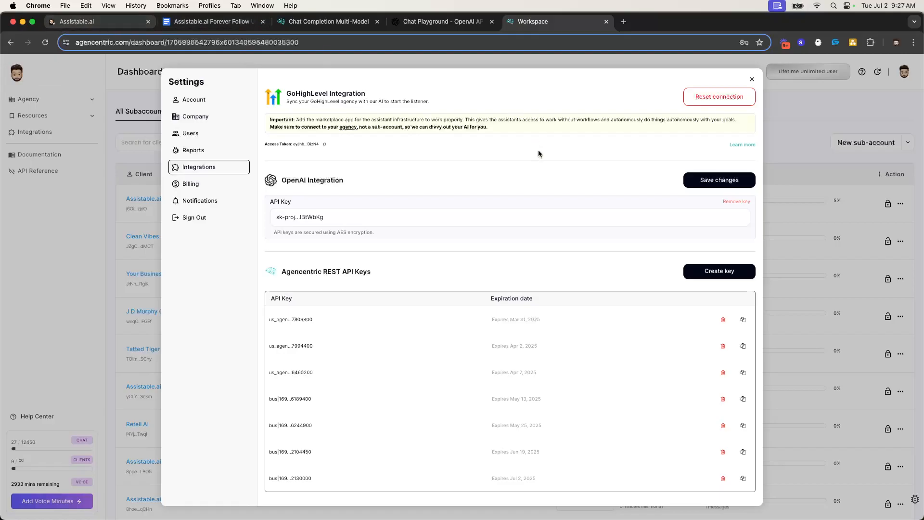
pyautogui.moveTo(264, 480); pyautogui.dragTo(336, 484)
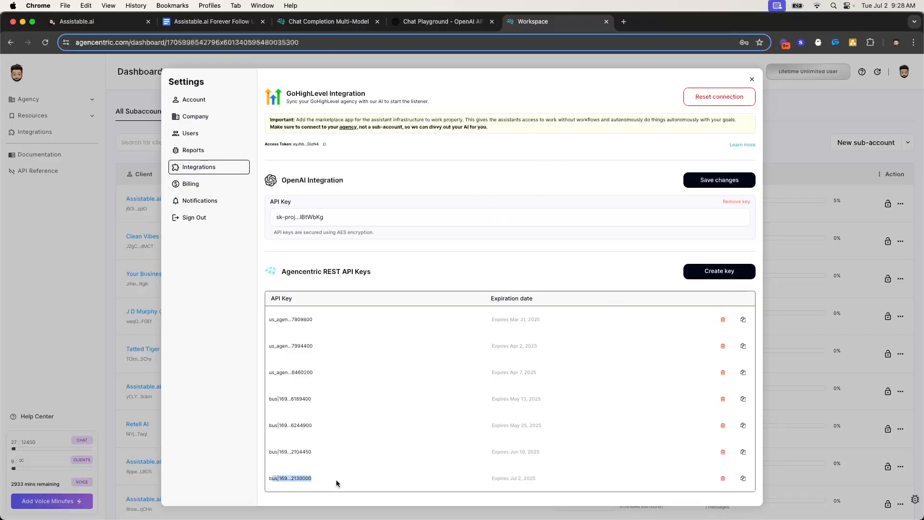
pyautogui.click(418, 402)
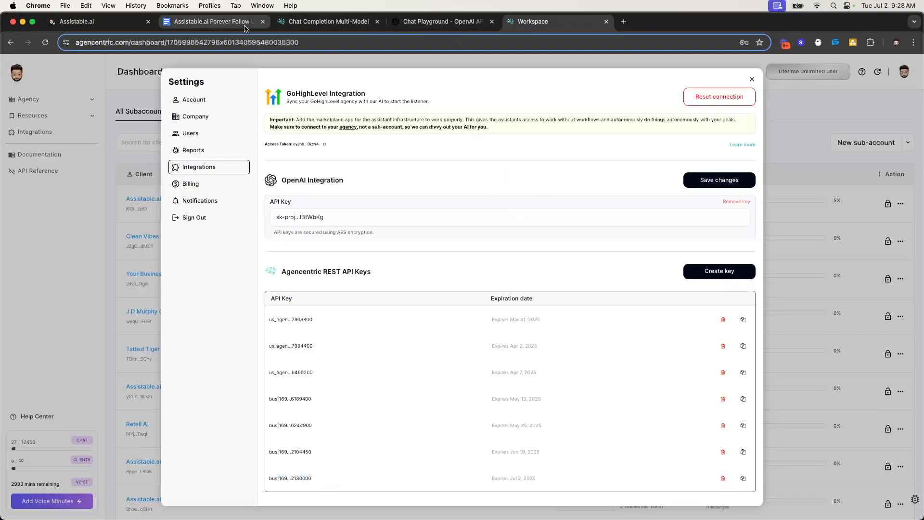
pyautogui.click(328, 24)
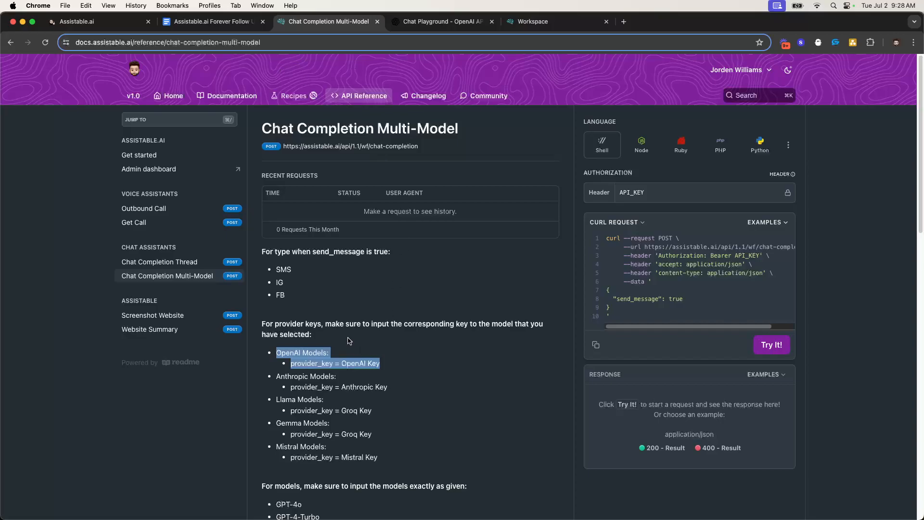
# Highlight the provider_key rules for Anthropic, Llama and Gemma models, then bring up the OpenAI API keys page
pyautogui.click(339, 331)
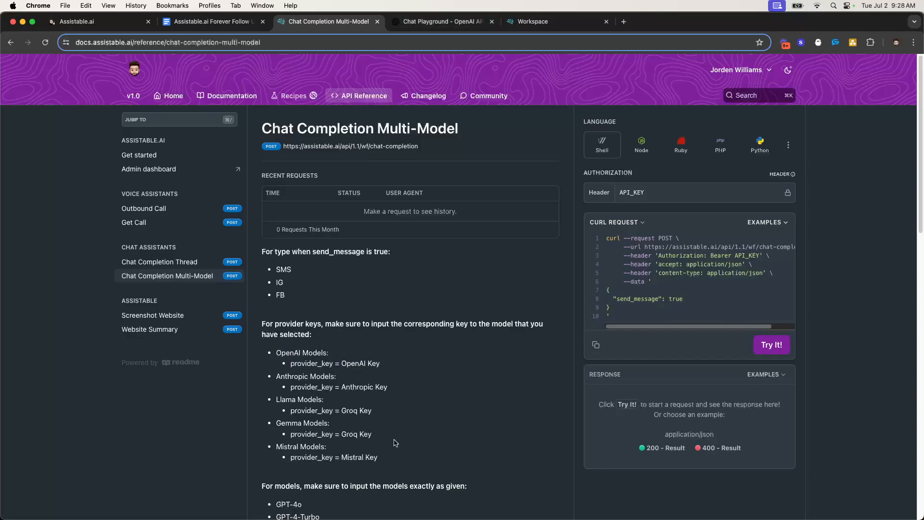
pyautogui.moveTo(380, 444); pyautogui.dragTo(471, 362)
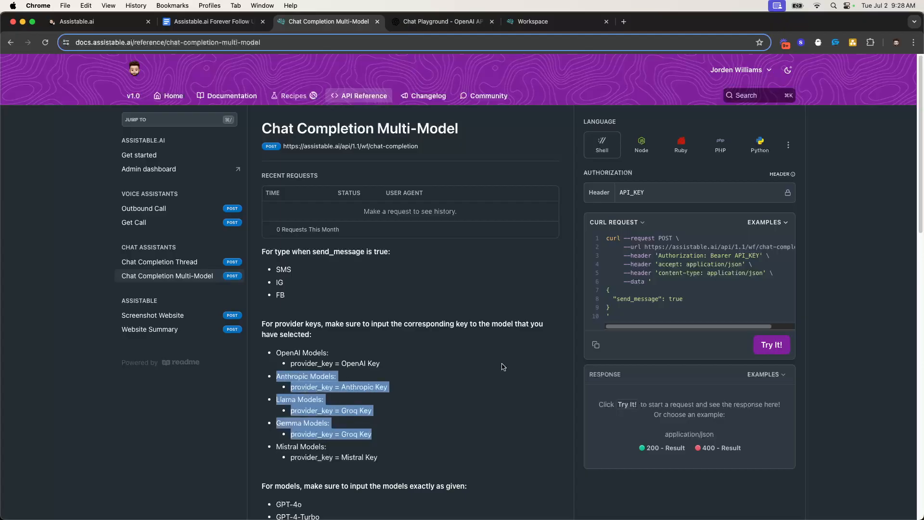
pyautogui.click(419, 21)
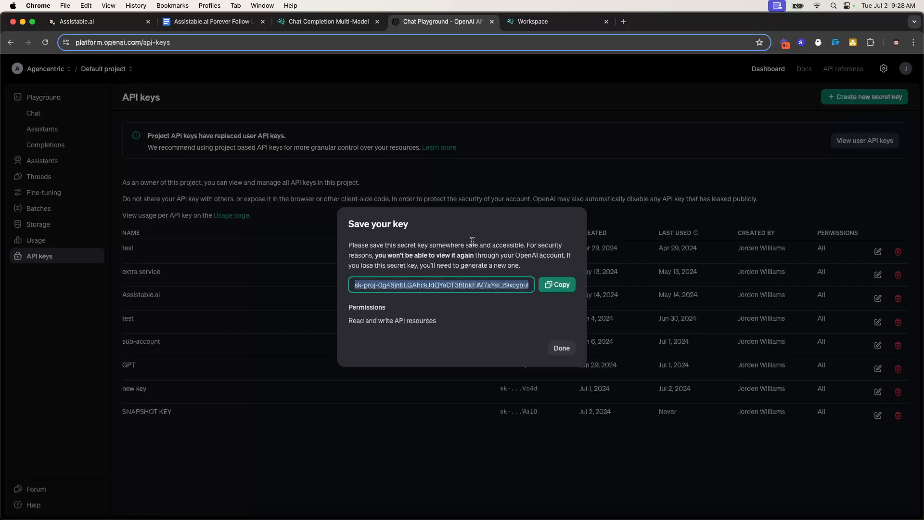
# Copy the newly generated OpenAI secret key from the 'Save your key' dialog
pyautogui.tripleClick(427, 285)
pyautogui.moveTo(452, 265); pyautogui.dragTo(473, 287)
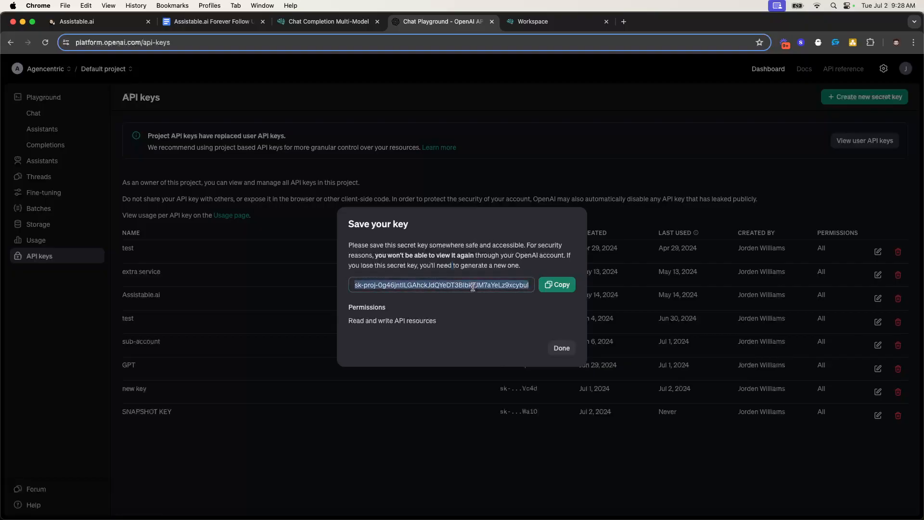
pyautogui.click(484, 263)
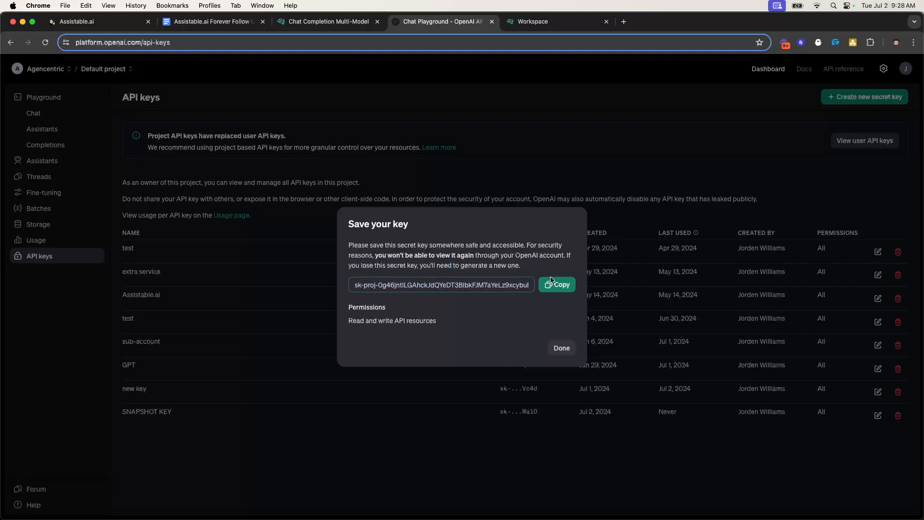
pyautogui.tripleClick(504, 285)
pyautogui.hotkey('ctrl', 'Tab')
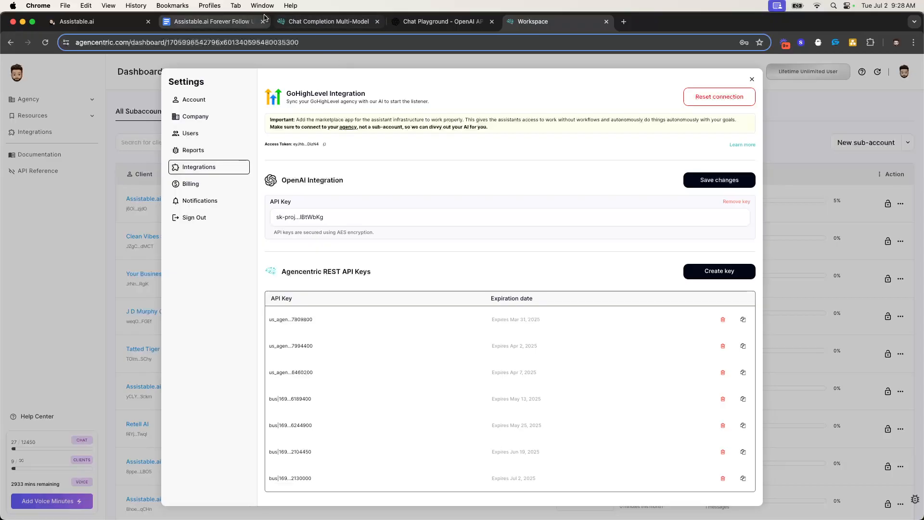
# Back in the Assistable.ai workflow list, open '01. Forever Follow Up' in the builder
pyautogui.click(60, 22)
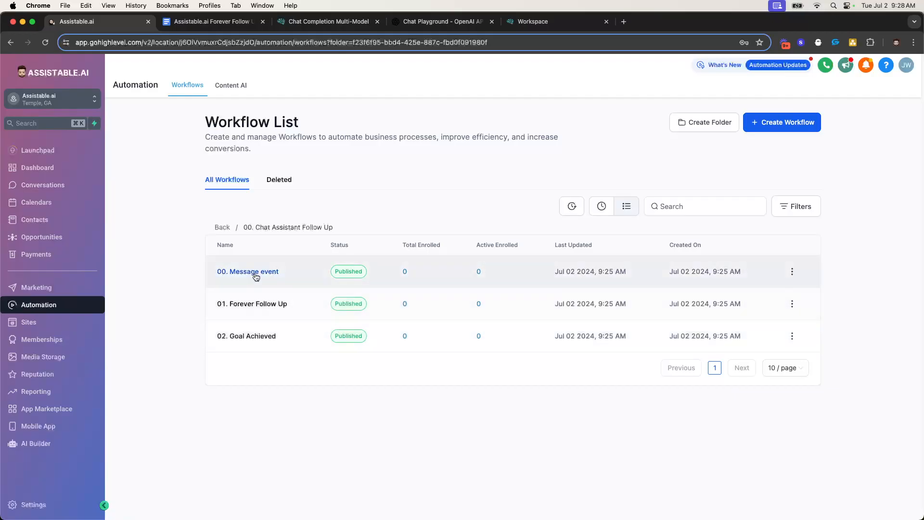
pyautogui.moveTo(210, 271); pyautogui.dragTo(284, 273)
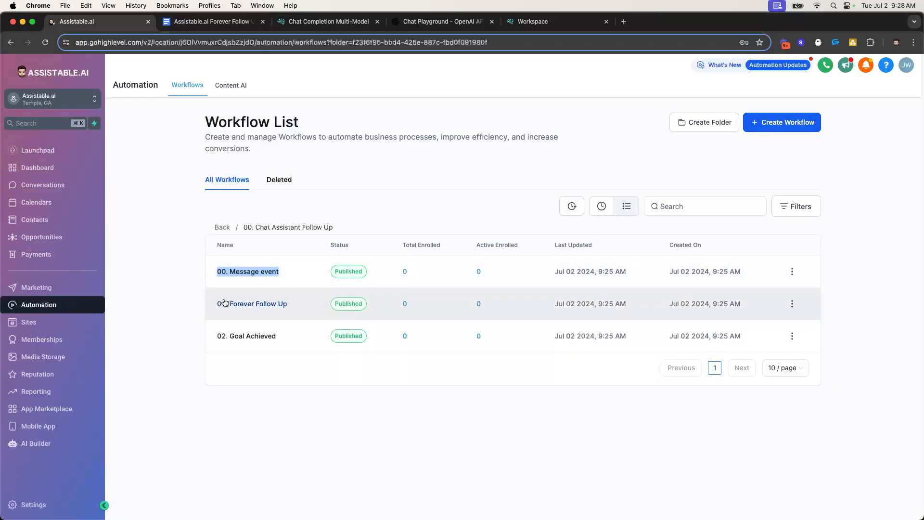
pyautogui.click(253, 303)
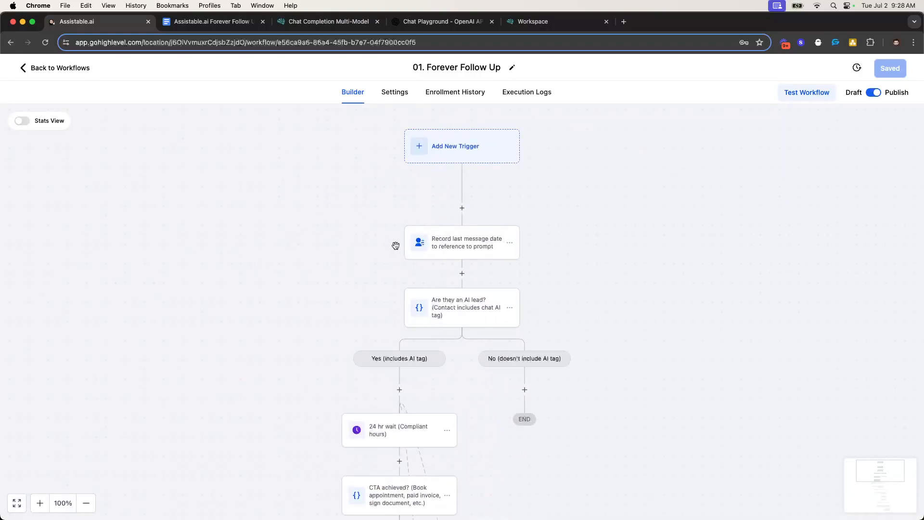
pyautogui.click(435, 249)
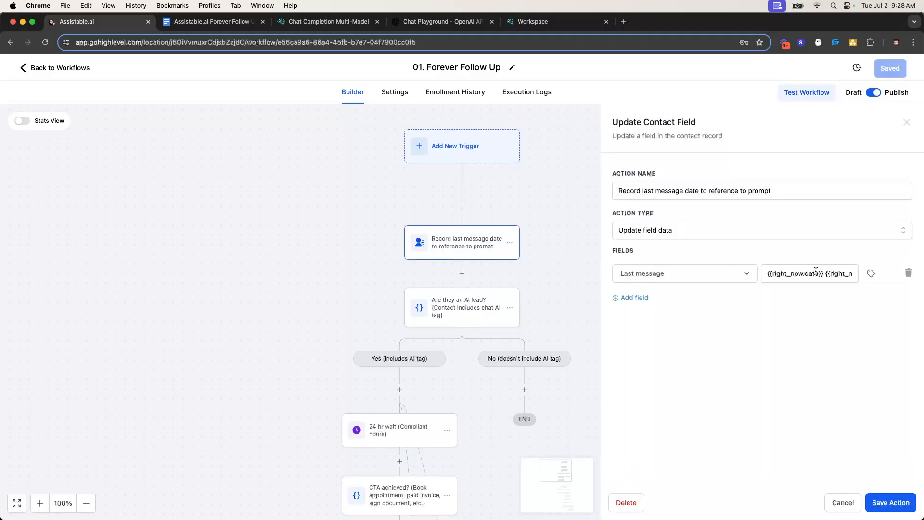
pyautogui.moveTo(766, 273); pyautogui.dragTo(864, 276)
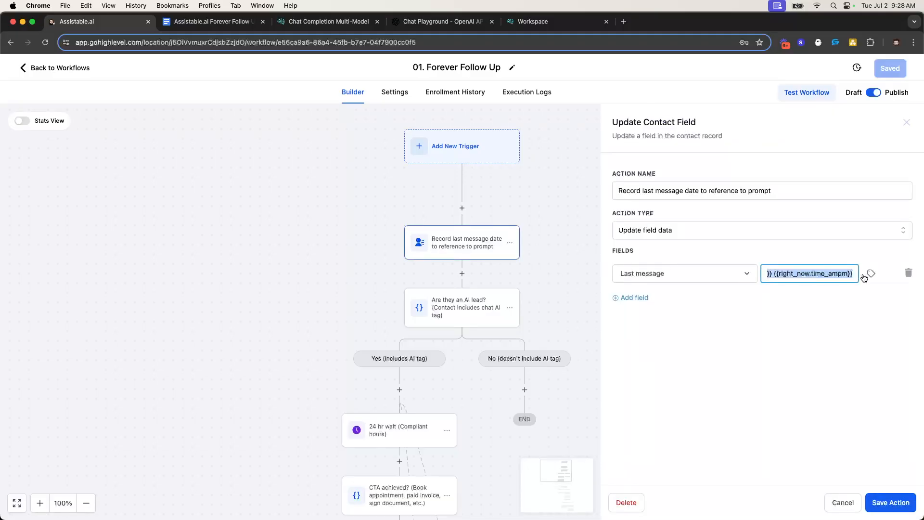
pyautogui.click(829, 323)
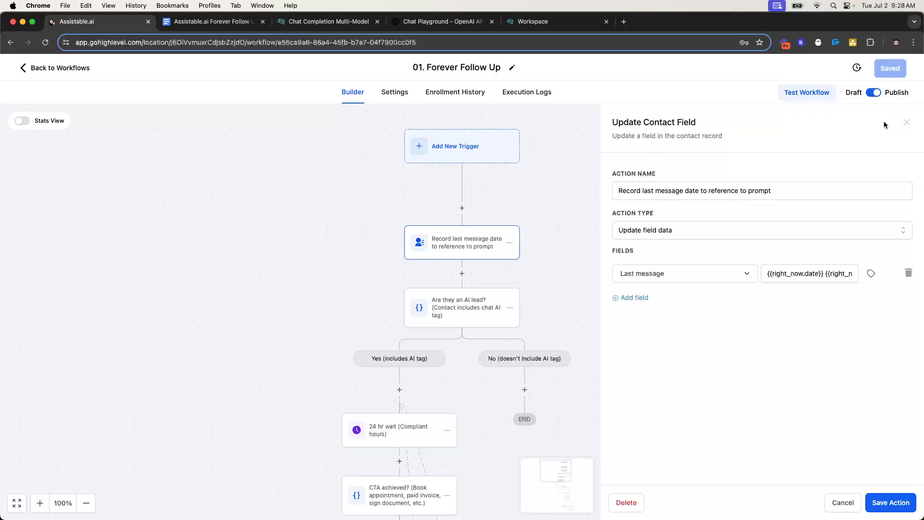
pyautogui.click(906, 123)
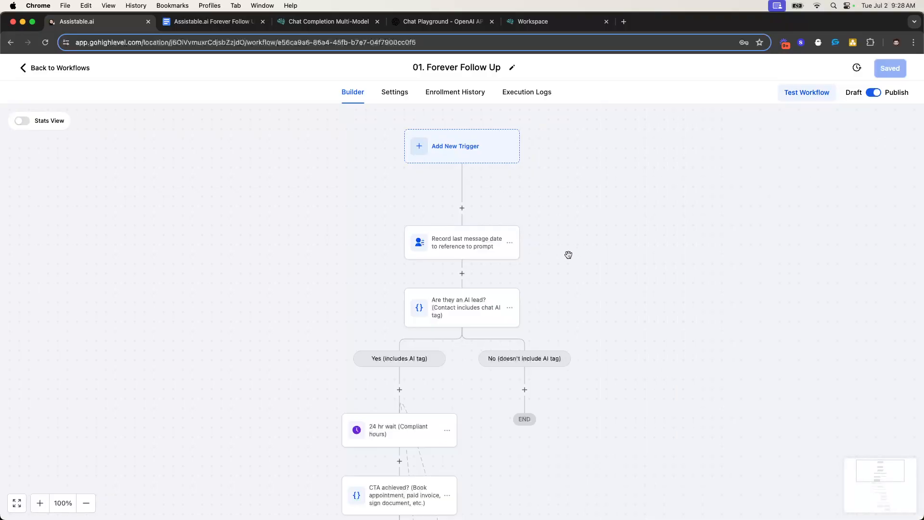
# Reopen the record last message date step, select its field value, and close it
pyautogui.click(471, 250)
pyautogui.click(775, 273)
pyautogui.hotkey('ctrl', 'a')
pyautogui.click(907, 123)
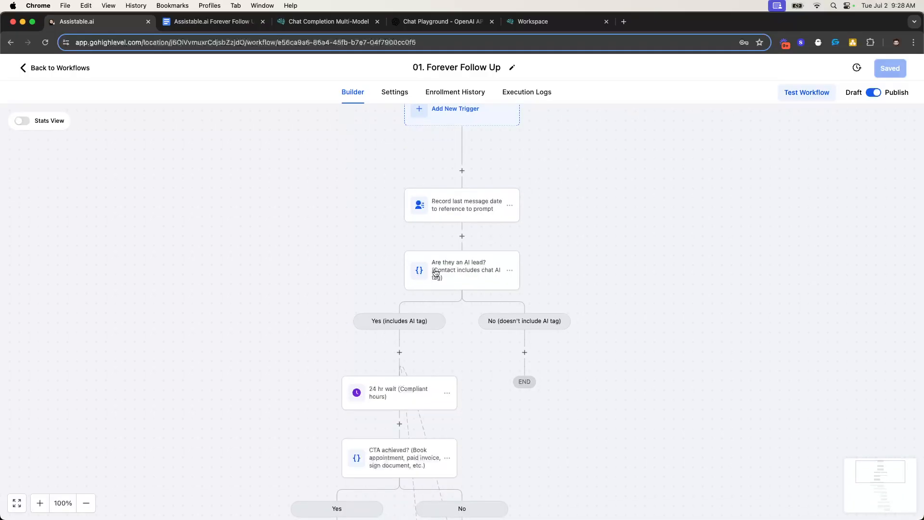
# Swap the 'agencentric sales assistant' tag for assistant_testing_setup_activation_test and save the condition
pyautogui.scroll(-2, 436, 272)
pyautogui.click(453, 236)
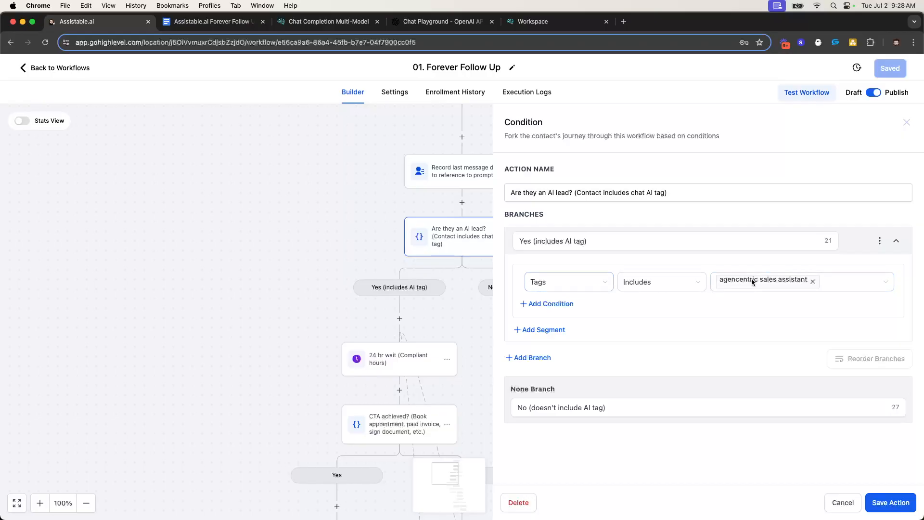
pyautogui.click(813, 282)
pyautogui.click(778, 287)
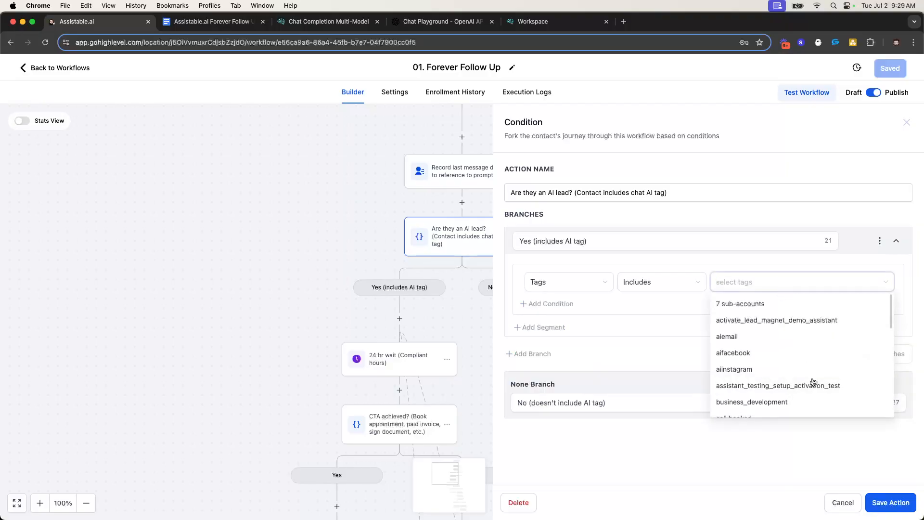
pyautogui.click(795, 386)
pyautogui.click(697, 320)
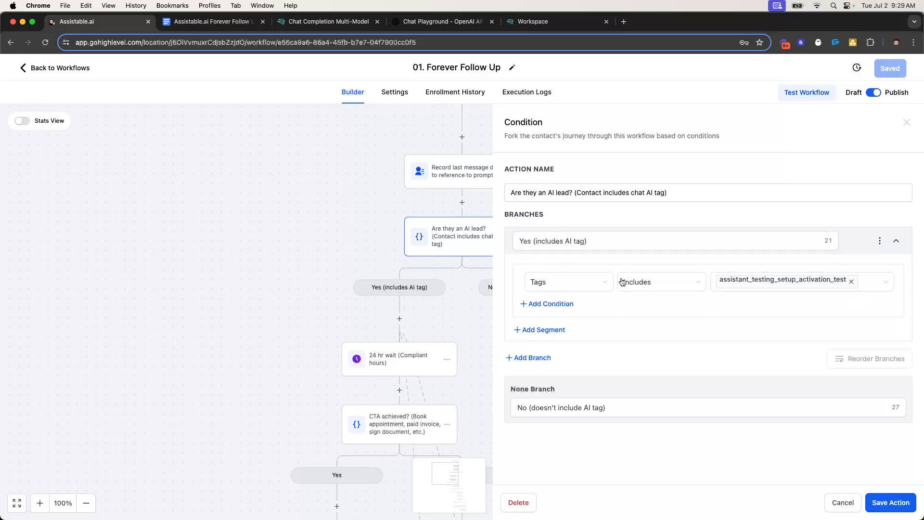
pyautogui.click(579, 236)
pyautogui.click(597, 284)
pyautogui.click(785, 285)
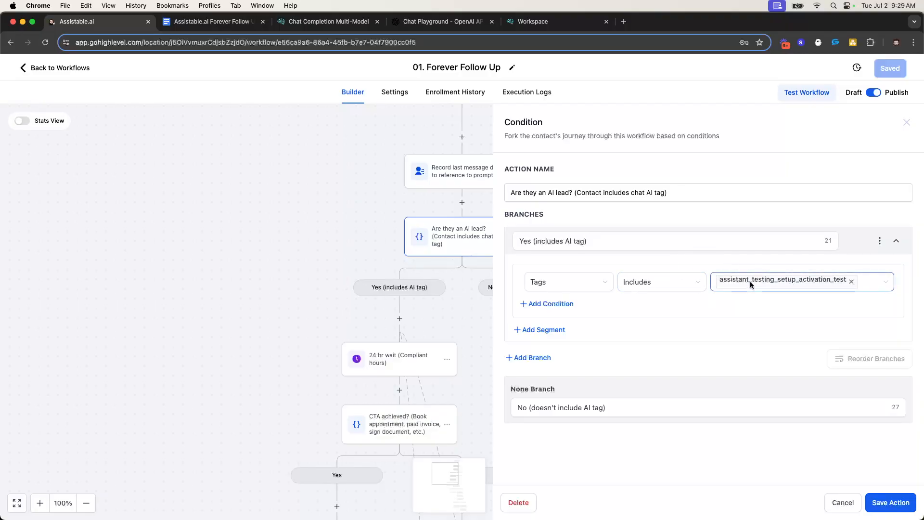
pyautogui.click(880, 502)
pyautogui.scroll(-3, 433, 253)
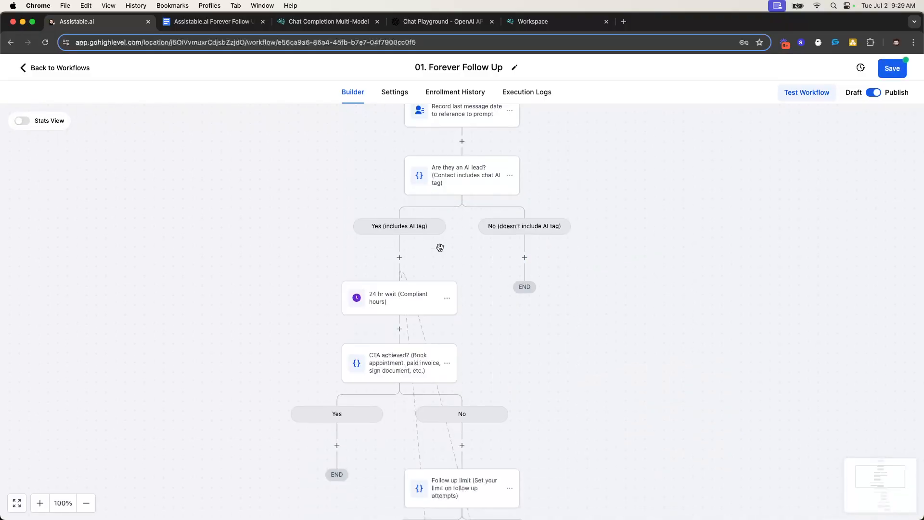
pyautogui.scroll(-1, 440, 247)
pyautogui.click(398, 282)
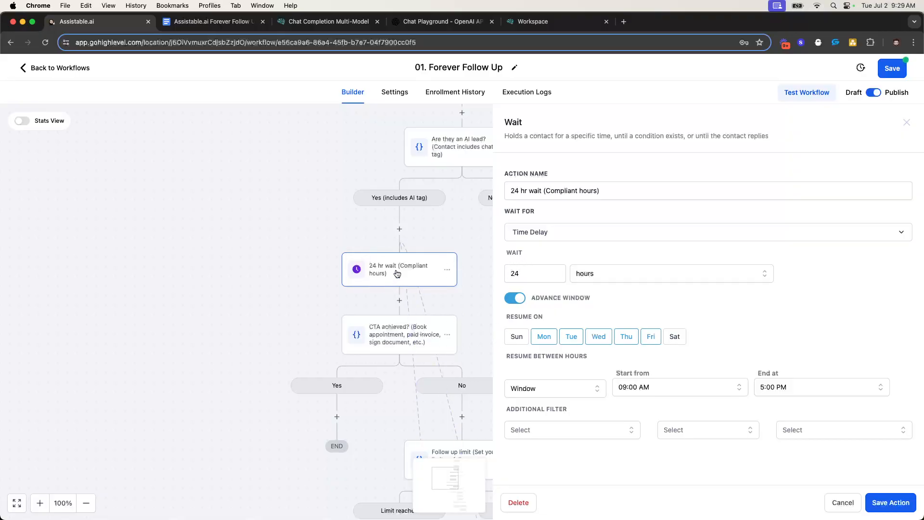
pyautogui.click(515, 273)
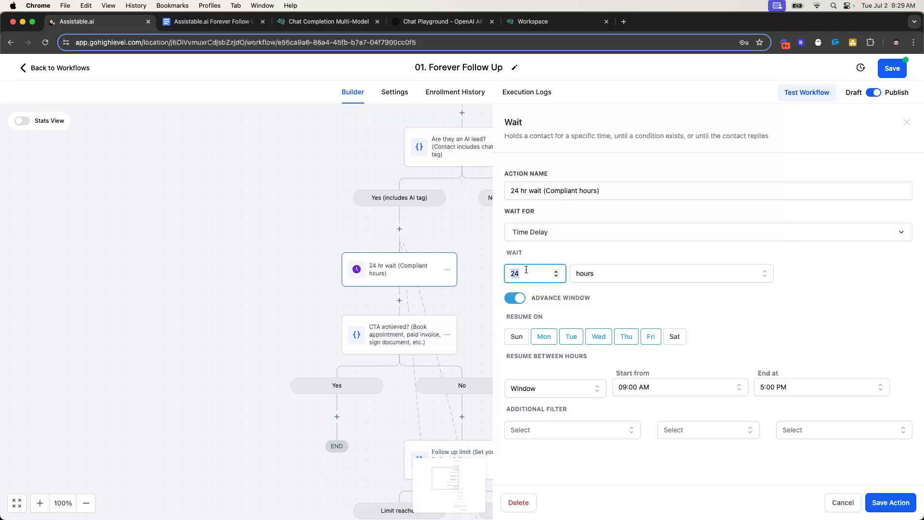
pyautogui.click(822, 289)
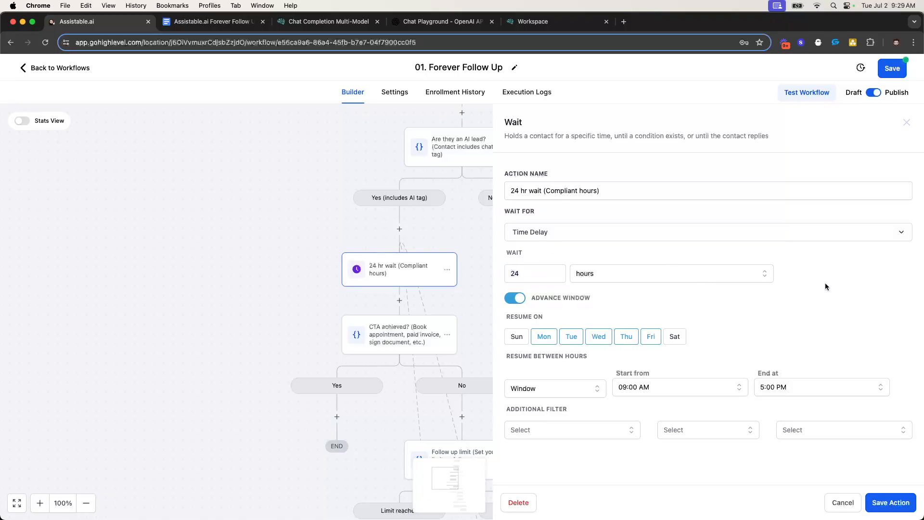
pyautogui.click(907, 123)
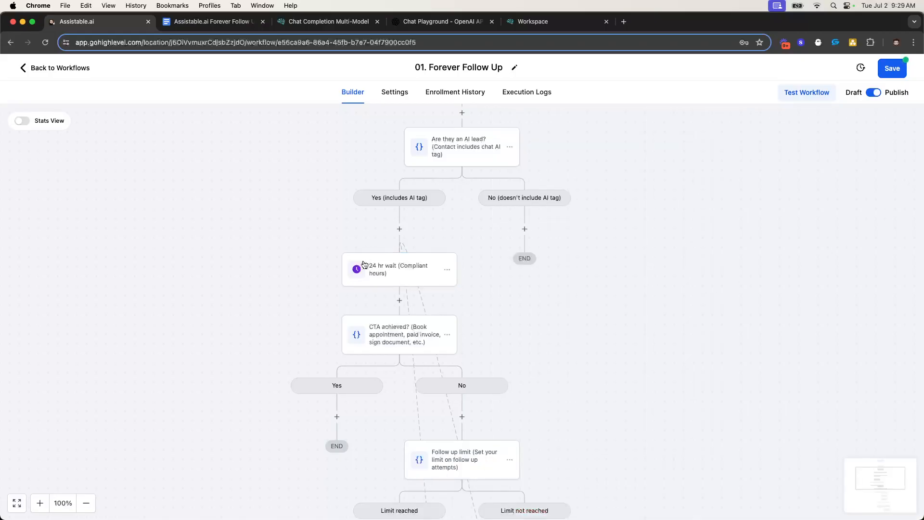
pyautogui.scroll(-2, 415, 269)
pyautogui.click(385, 269)
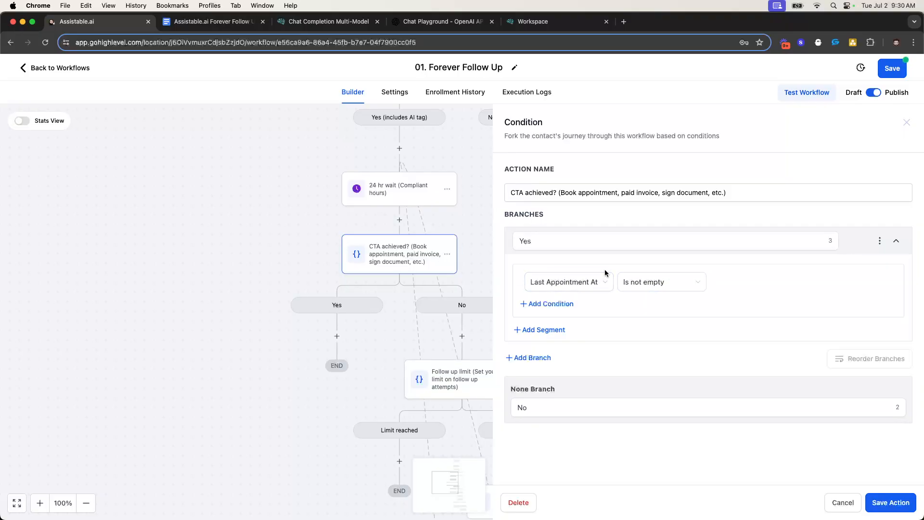
pyautogui.click(580, 283)
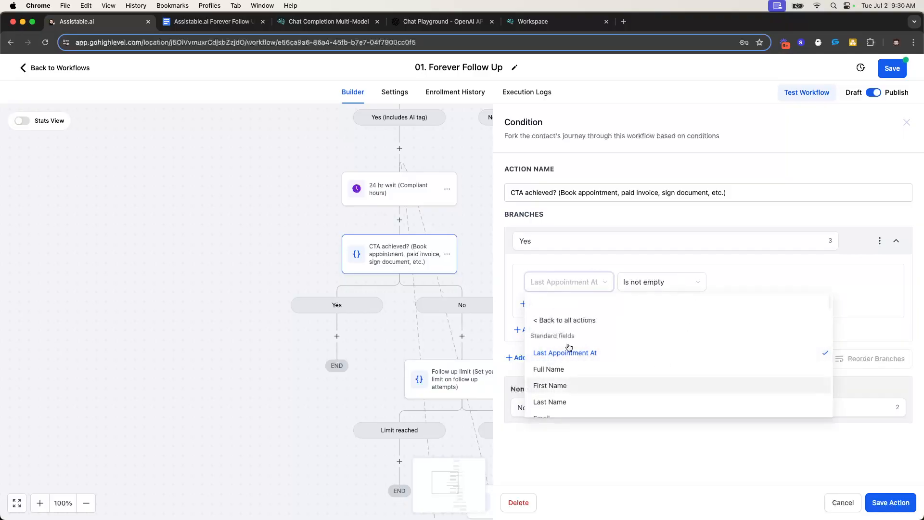
pyautogui.click(575, 266)
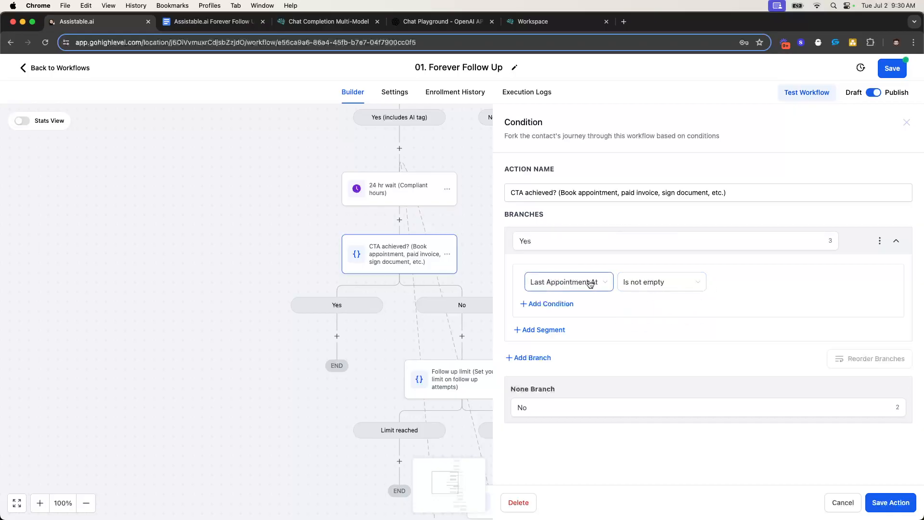
pyautogui.click(907, 122)
pyautogui.scroll(-1, 442, 251)
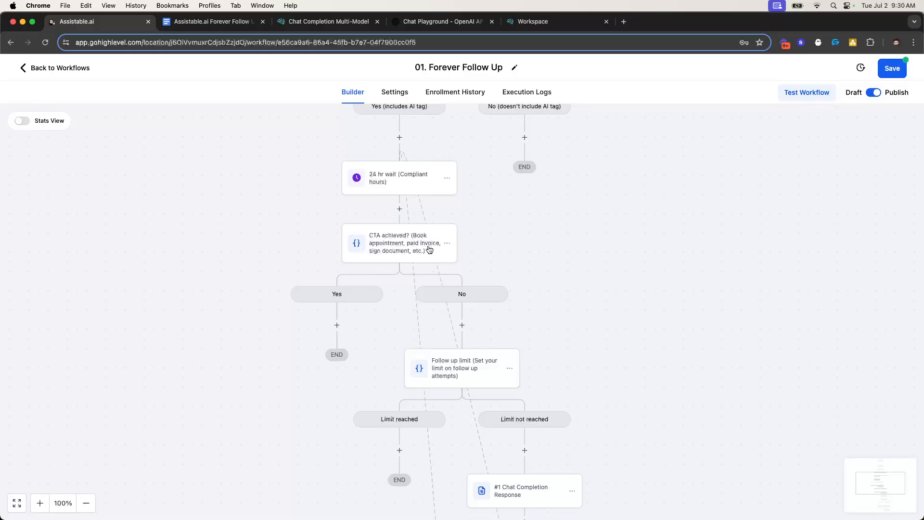
pyautogui.scroll(-1, 432, 250)
pyautogui.scroll(-5, 446, 256)
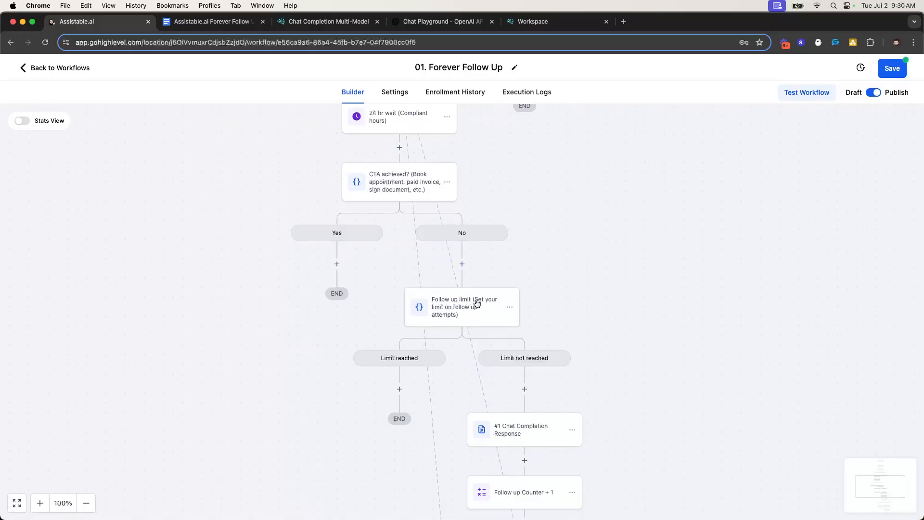
pyautogui.scroll(-2, 457, 293)
pyautogui.click(457, 285)
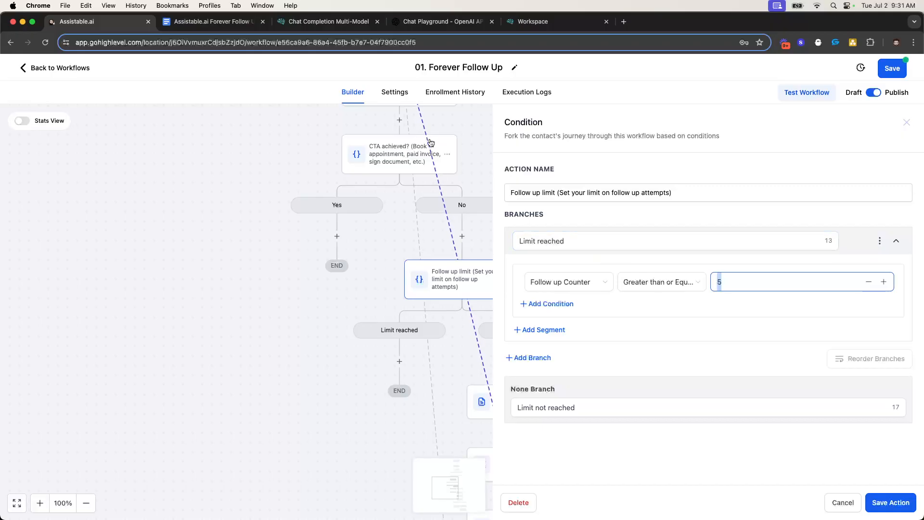
pyautogui.scroll(-2, 484, 311)
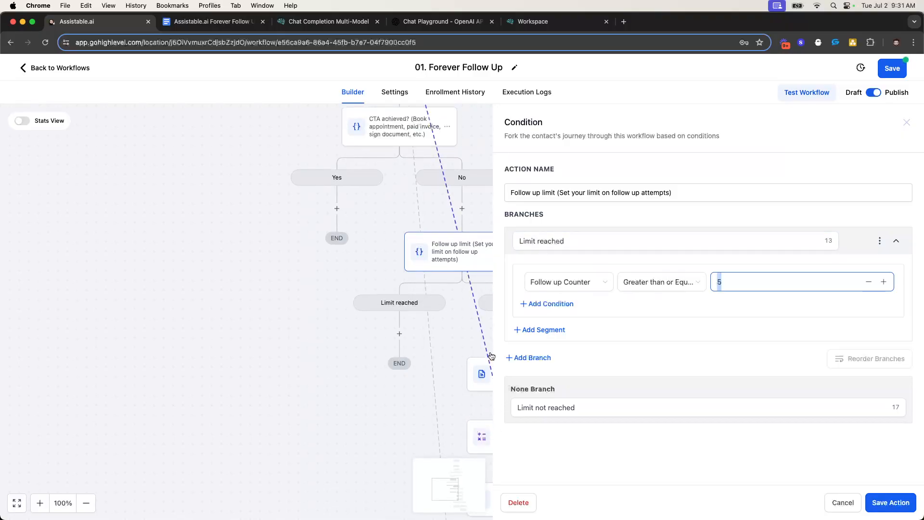
pyautogui.scroll(3, 448, 269)
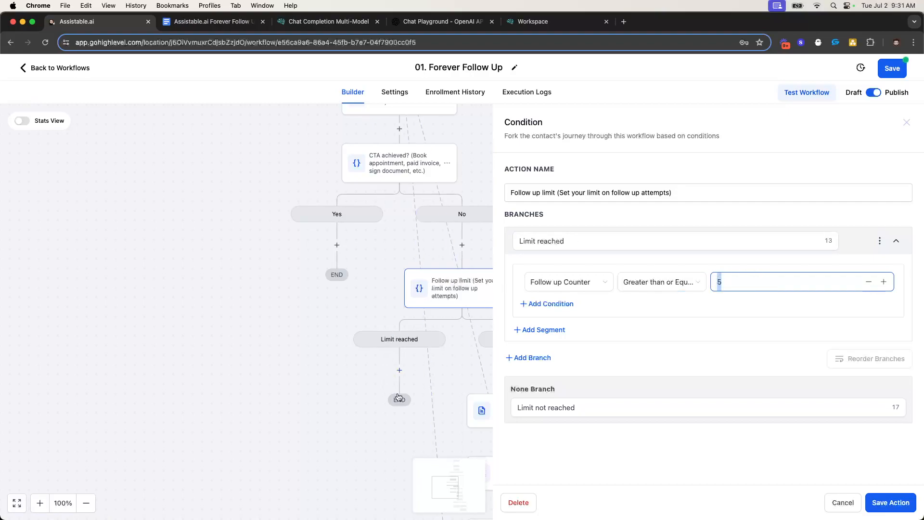
pyautogui.click(718, 279)
pyautogui.click(727, 282)
pyautogui.doubleClick(718, 282)
pyautogui.click(907, 122)
# Open the '#1 Chat Completion Response' webhook settings and scroll down to its Body key/value rows
pyautogui.scroll(-2, 483, 270)
pyautogui.scroll(-5, 483, 270)
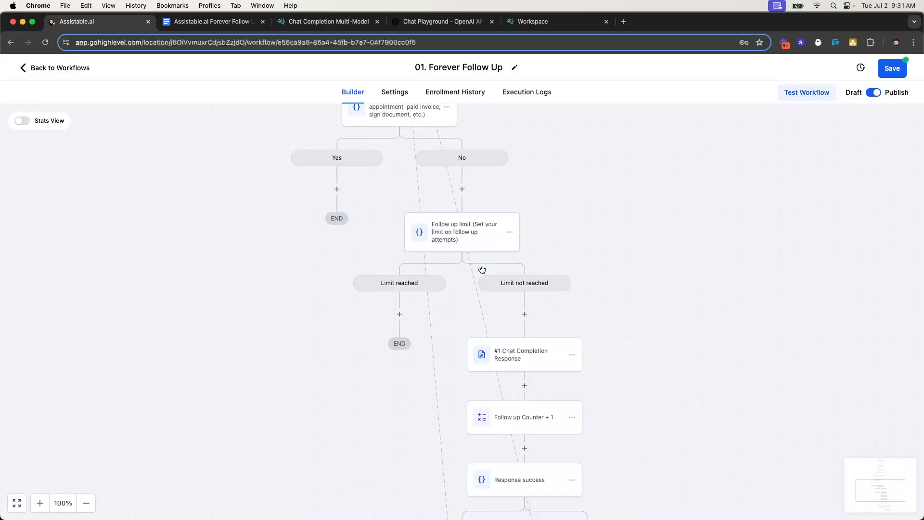
pyautogui.scroll(-1, 492, 262)
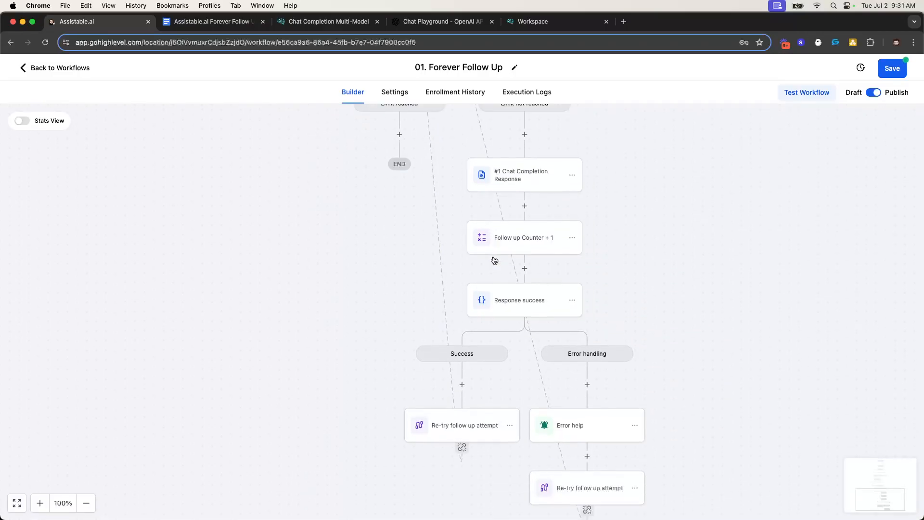
pyautogui.scroll(2, 537, 181)
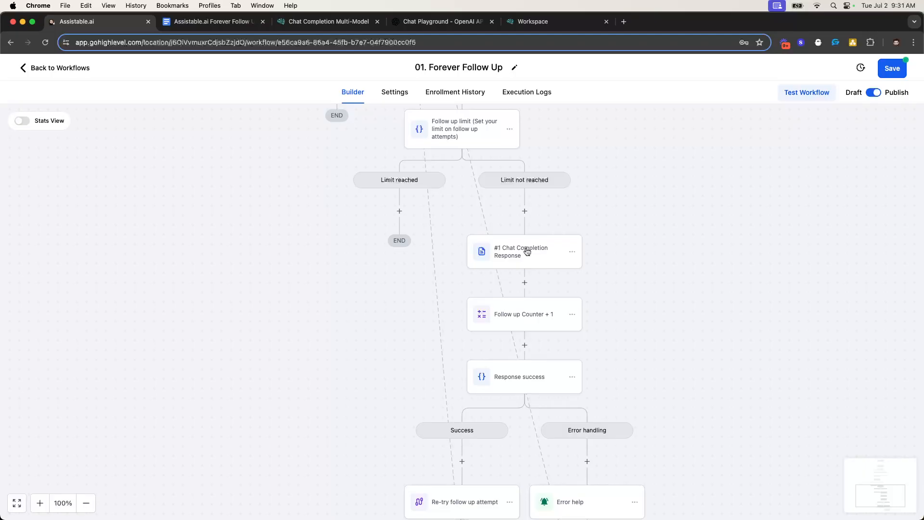
pyautogui.click(528, 252)
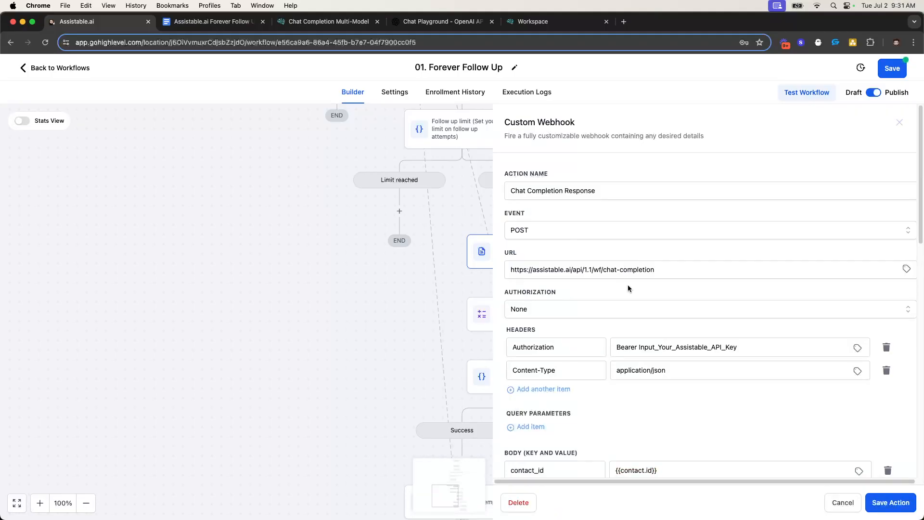
pyautogui.scroll(-1, 628, 288)
pyautogui.scroll(-5, 689, 300)
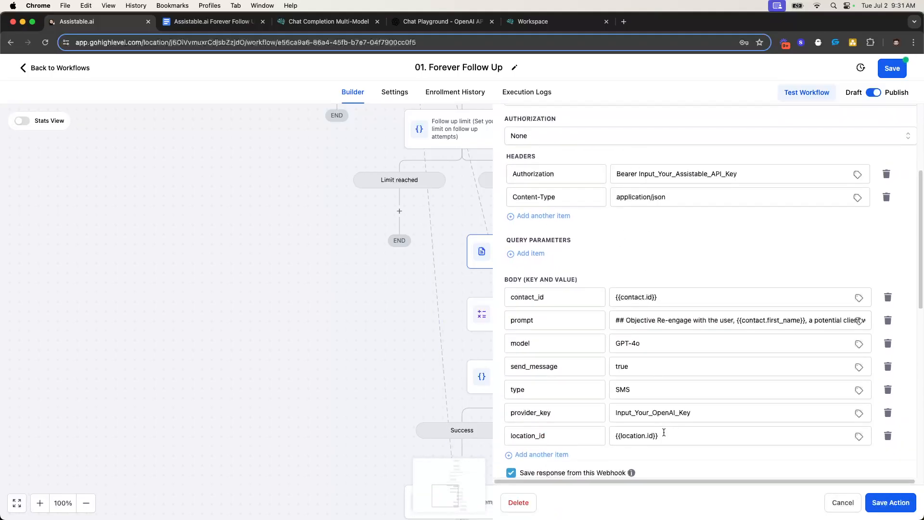
pyautogui.scroll(-1, 660, 419)
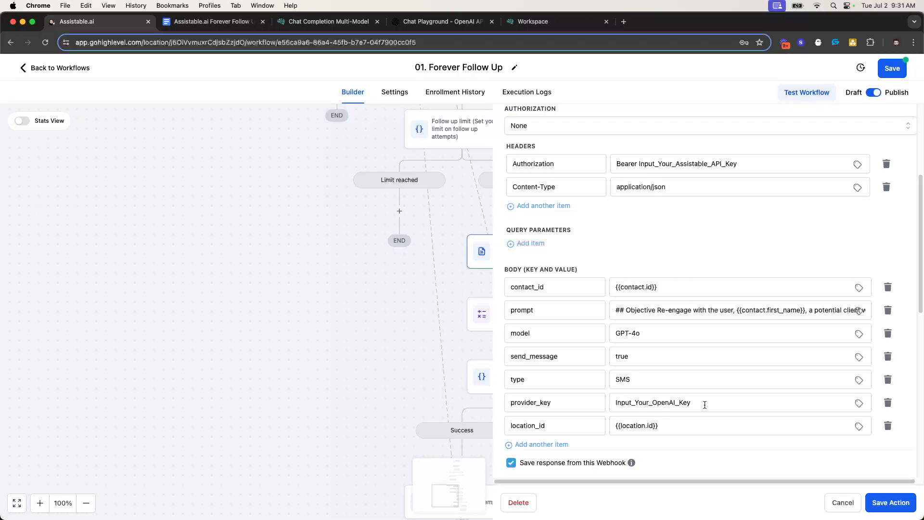
# Paste the copied OpenAI secret key over the Input_Your_OpenAI_Key placeholder in provider_key
pyautogui.click(453, 24)
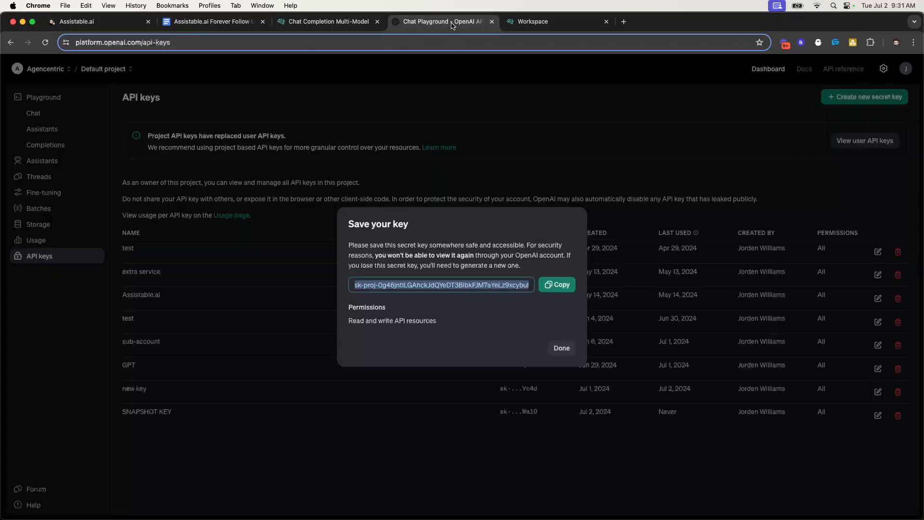
pyautogui.click(564, 284)
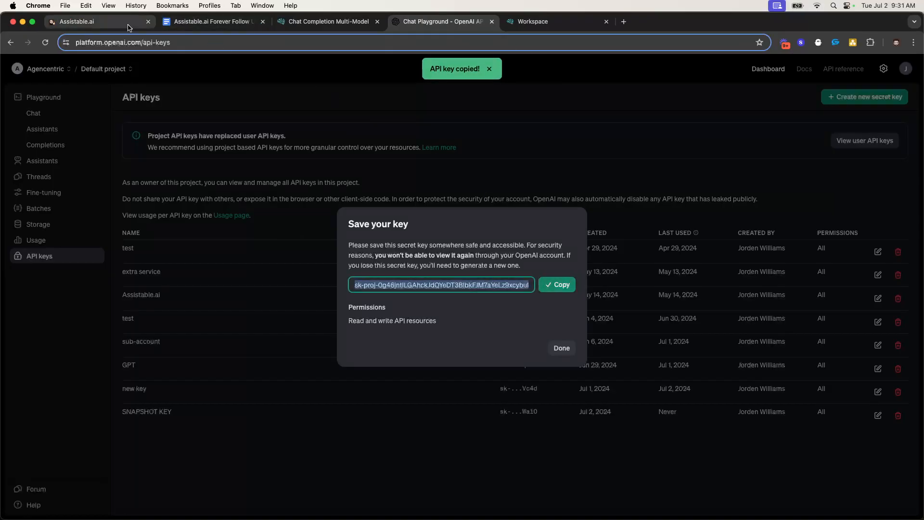
pyautogui.click(112, 24)
pyautogui.moveTo(113, 25); pyautogui.dragTo(568, 24)
pyautogui.doubleClick(665, 404)
pyautogui.press('super+v')
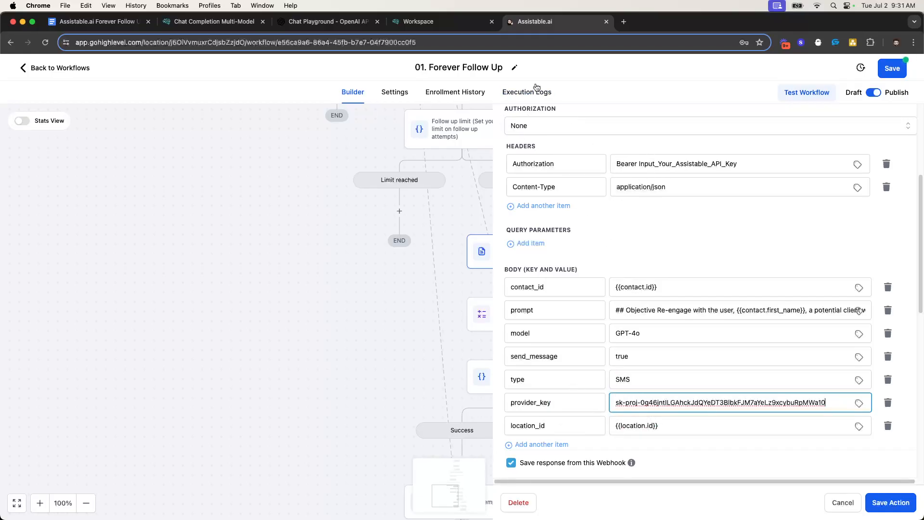
# Paste the Assistable API key over the Input_Your_Assistable_API_Key placeholder in Authorization
pyautogui.click(443, 22)
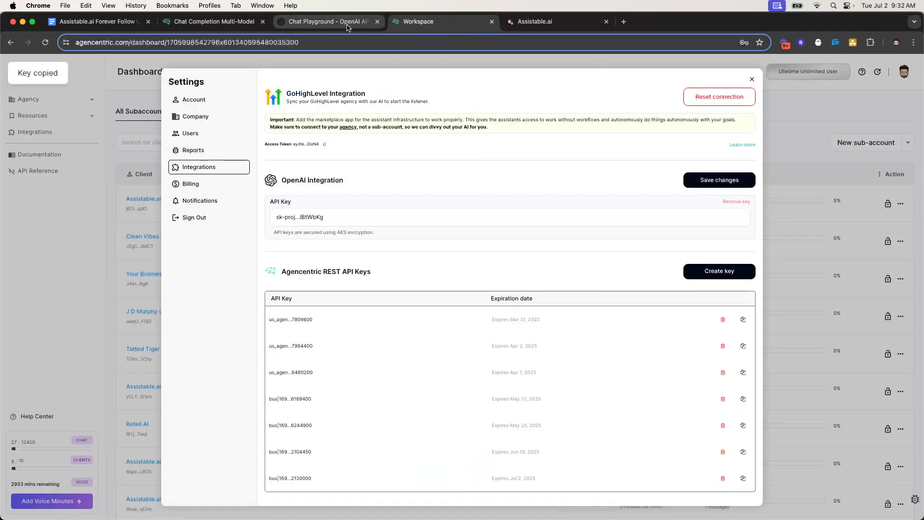
pyautogui.click(526, 21)
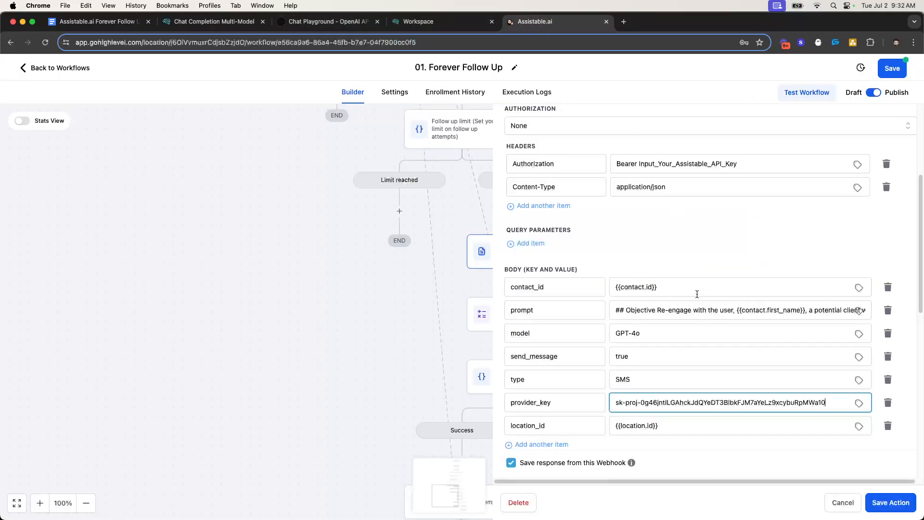
pyautogui.doubleClick(640, 164)
pyautogui.press('super+v')
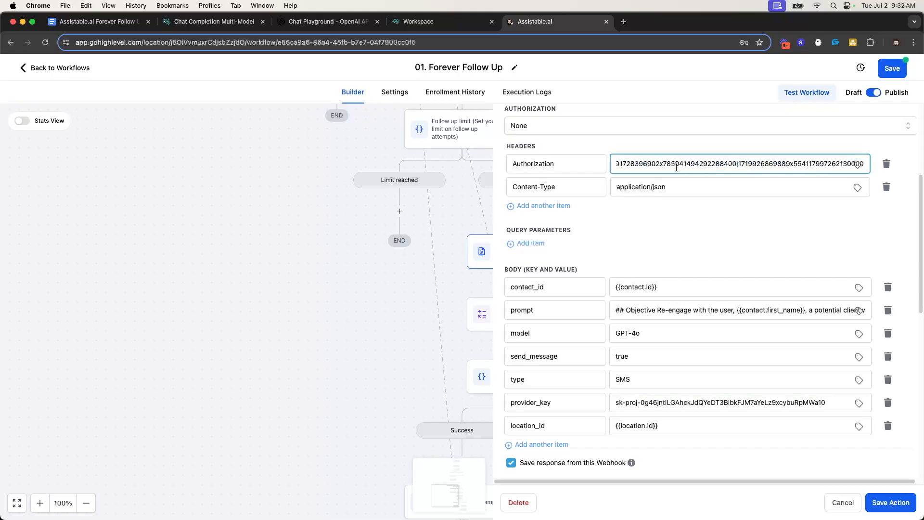
# Confirm Bearer still precedes the key and review the webhook's status 200 response
pyautogui.click(697, 235)
pyautogui.click(625, 164)
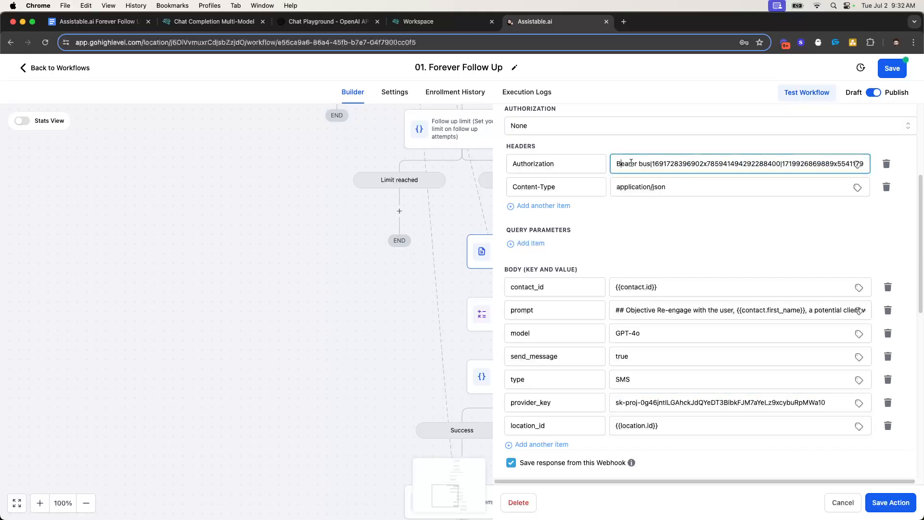
pyautogui.click(718, 239)
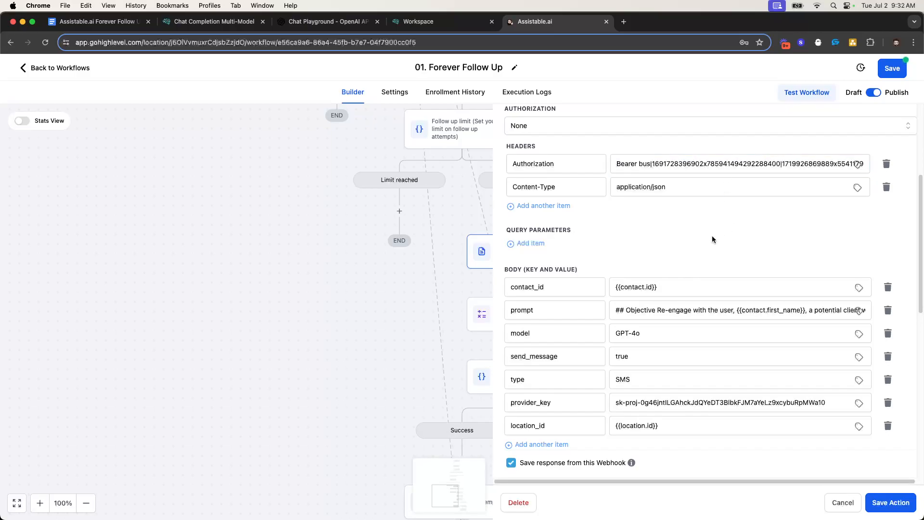
pyautogui.scroll(-5, 712, 240)
pyautogui.scroll(2, 505, 273)
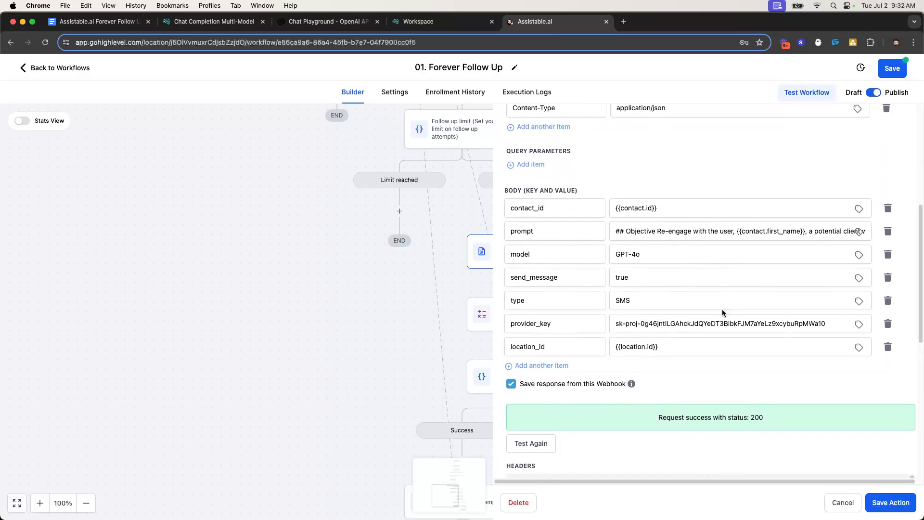
pyautogui.scroll(7, 721, 305)
pyautogui.scroll(-12, 708, 324)
pyautogui.scroll(-3, 772, 318)
pyautogui.scroll(3, 713, 332)
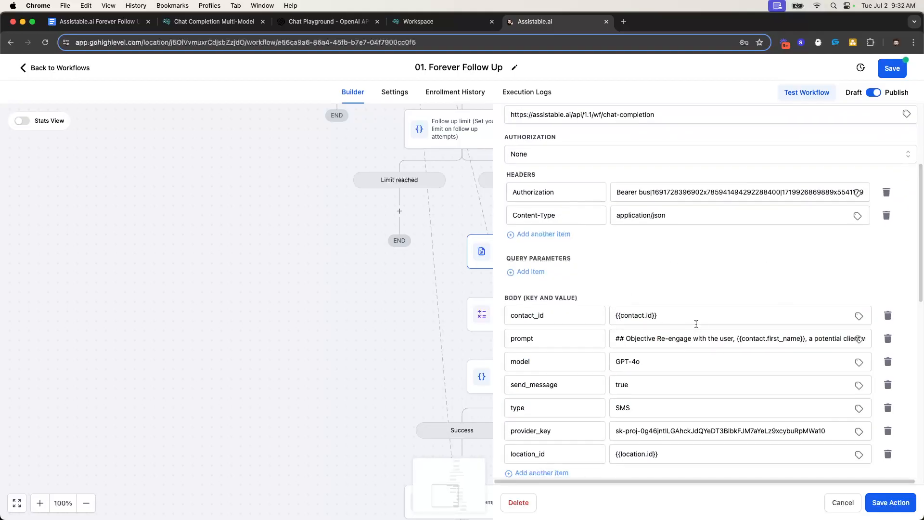
pyautogui.scroll(-1, 696, 324)
# After a glance at the walkthrough doc, save the updated webhook action
pyautogui.click(130, 22)
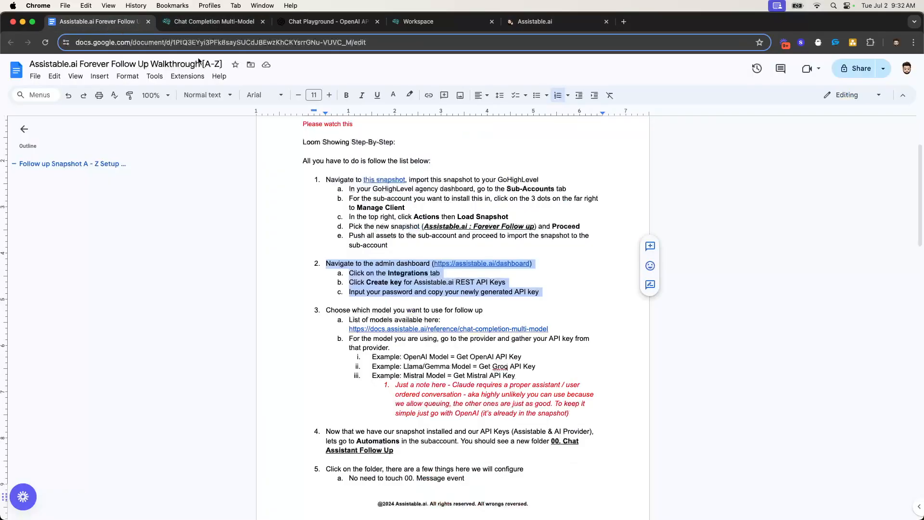
pyautogui.click(443, 21)
pyautogui.click(553, 22)
pyautogui.scroll(-5, 693, 317)
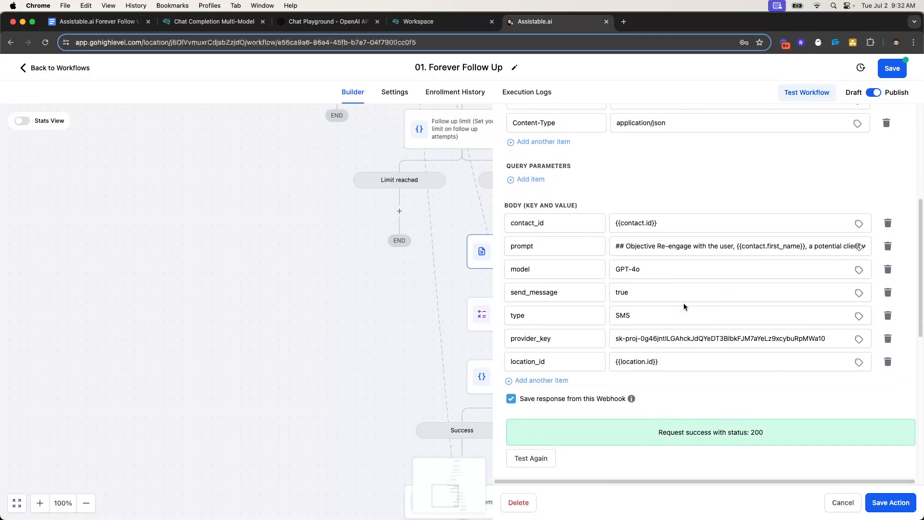
pyautogui.scroll(4, 742, 338)
pyautogui.click(887, 502)
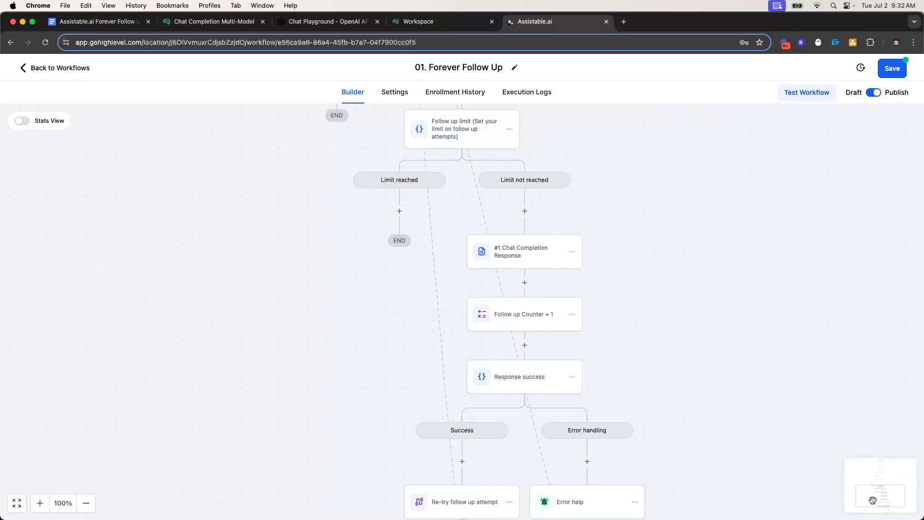
# Review the flowchart and save the 01. Forever Follow Up workflow
pyautogui.scroll(-2, 572, 310)
pyautogui.scroll(-2, 508, 293)
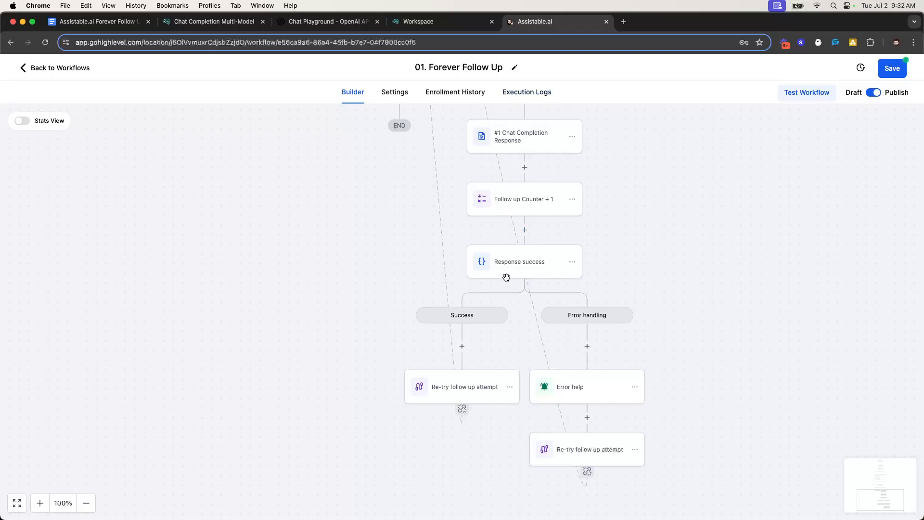
pyautogui.scroll(3, 477, 289)
pyautogui.scroll(-2, 506, 245)
pyautogui.scroll(-1, 535, 226)
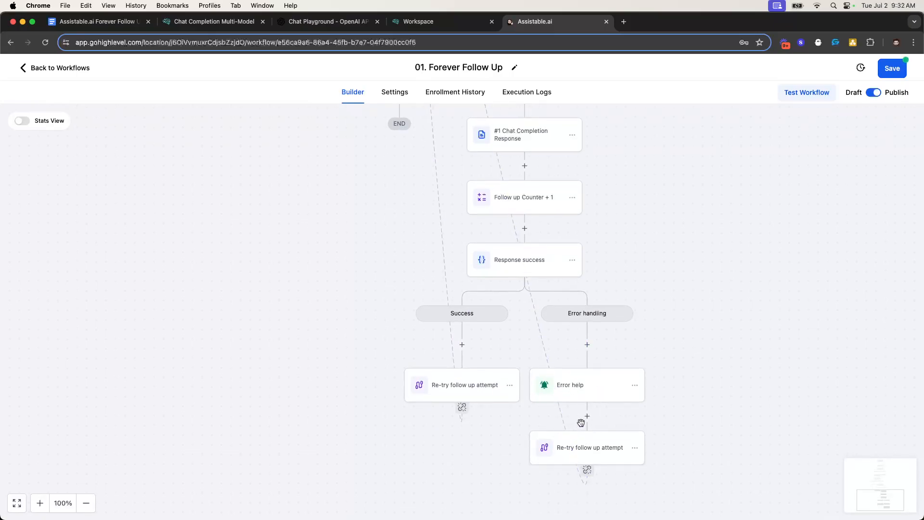
pyautogui.scroll(5, 536, 245)
pyautogui.scroll(3, 692, 237)
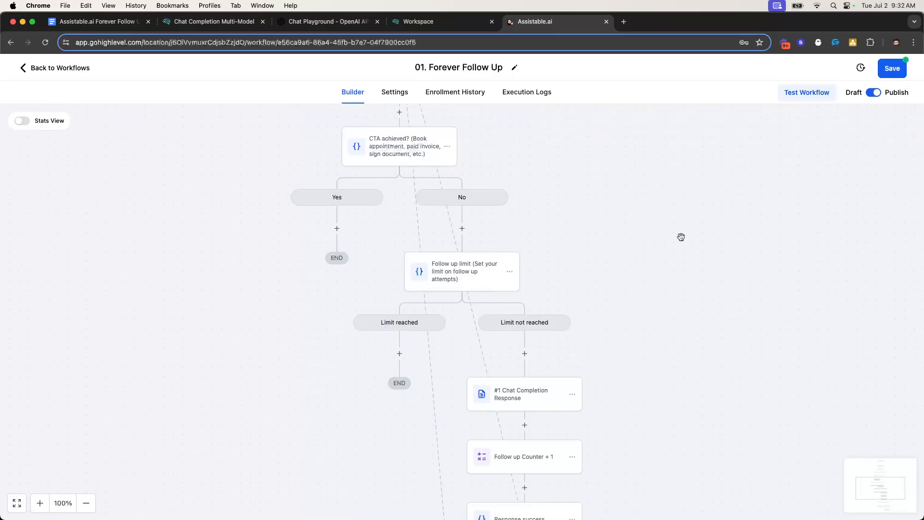
pyautogui.scroll(5, 412, 221)
pyautogui.scroll(-10, 425, 208)
pyautogui.scroll(-1, 538, 266)
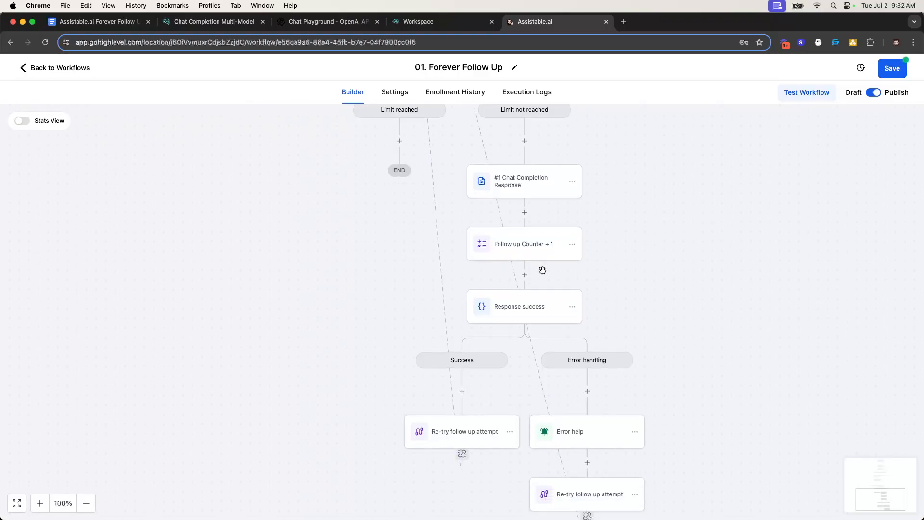
pyautogui.scroll(6, 392, 264)
pyautogui.click(888, 71)
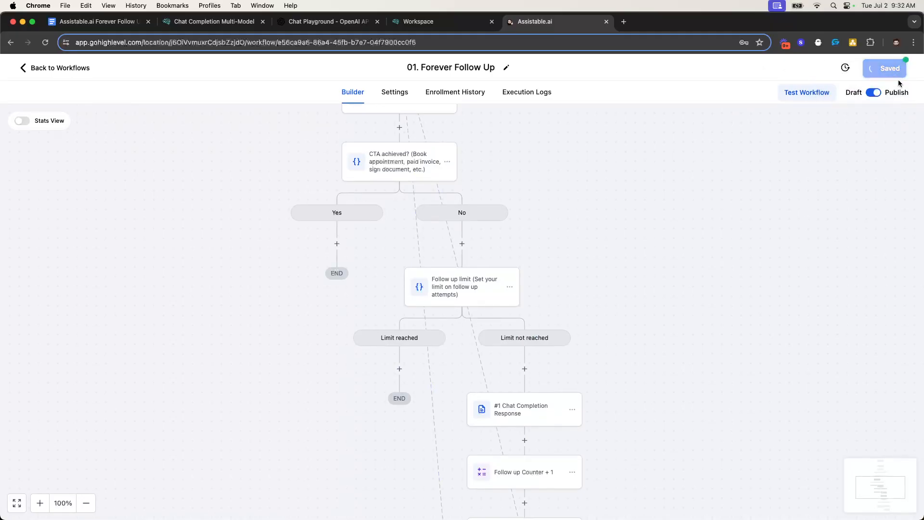
pyautogui.moveTo(97, 21); pyautogui.dragTo(558, 21)
# Read the walkthrough's webhook and 02. Goal Achieved steps, then return to the workflow builder
pyautogui.scroll(-1, 437, 371)
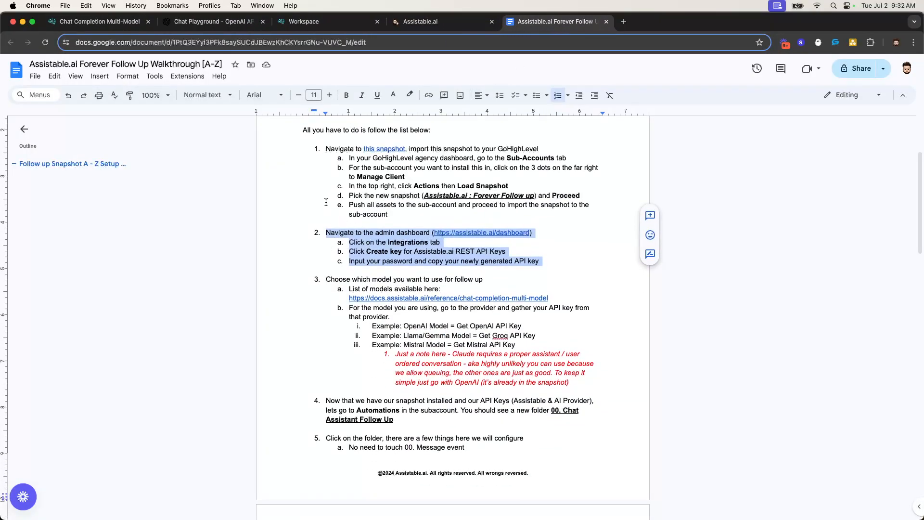
pyautogui.scroll(-6, 360, 288)
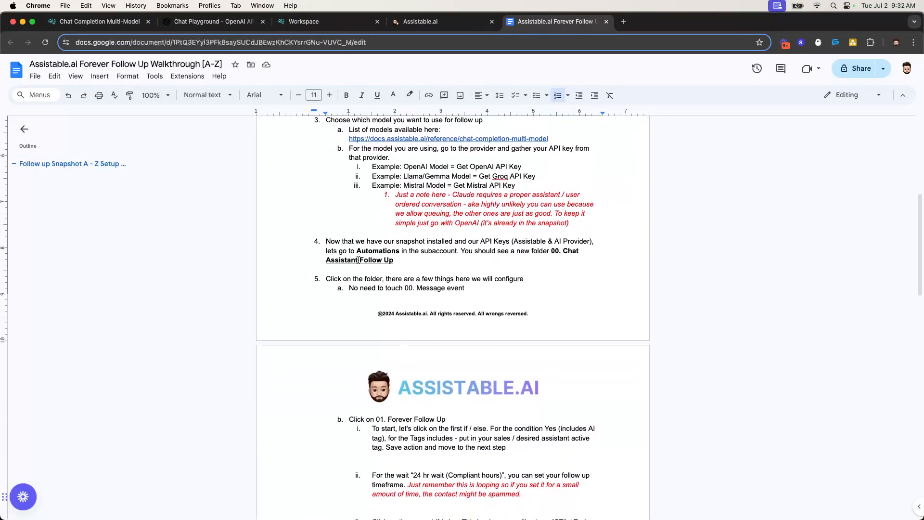
pyautogui.scroll(-8, 336, 221)
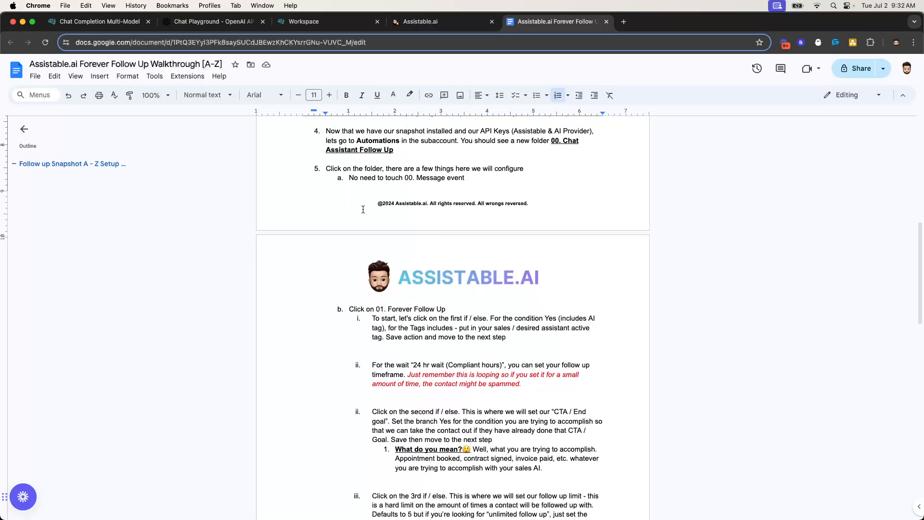
pyautogui.scroll(-12, 405, 236)
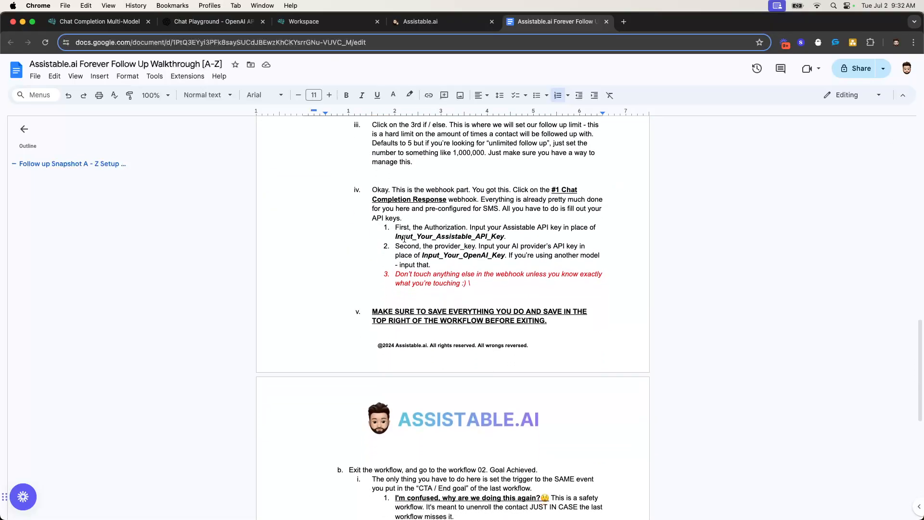
pyautogui.scroll(7, 406, 288)
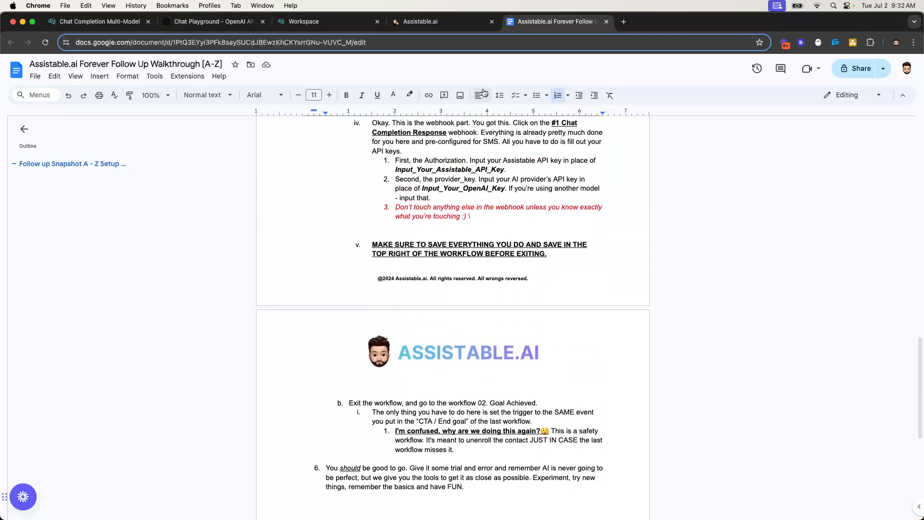
pyautogui.click(422, 28)
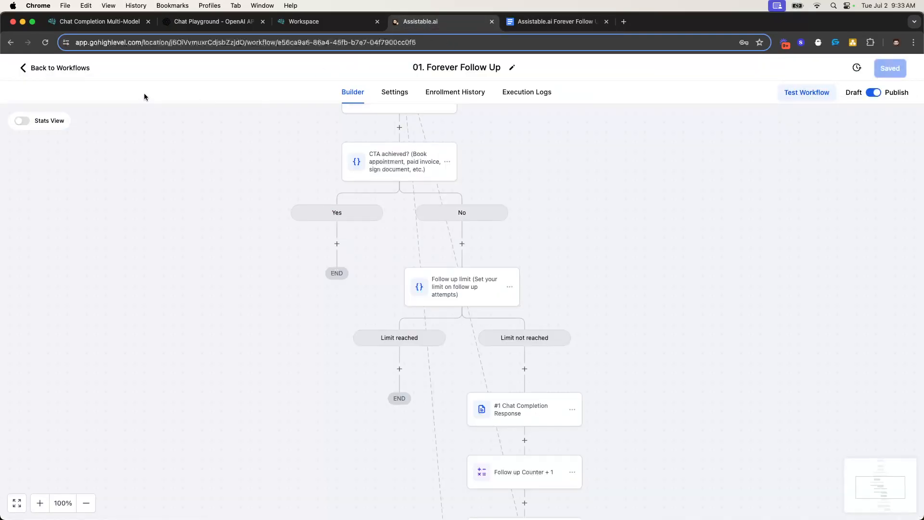
# Open 02. Goal Achieved and inspect its goal trigger and Remove from Workflow action
pyautogui.click(69, 75)
pyautogui.moveTo(209, 341); pyautogui.dragTo(296, 340)
pyautogui.click(244, 336)
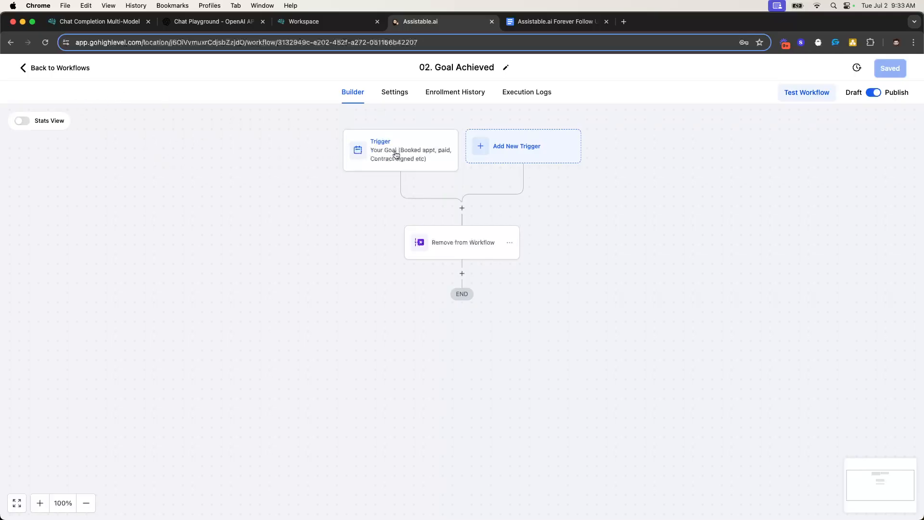
pyautogui.click(513, 153)
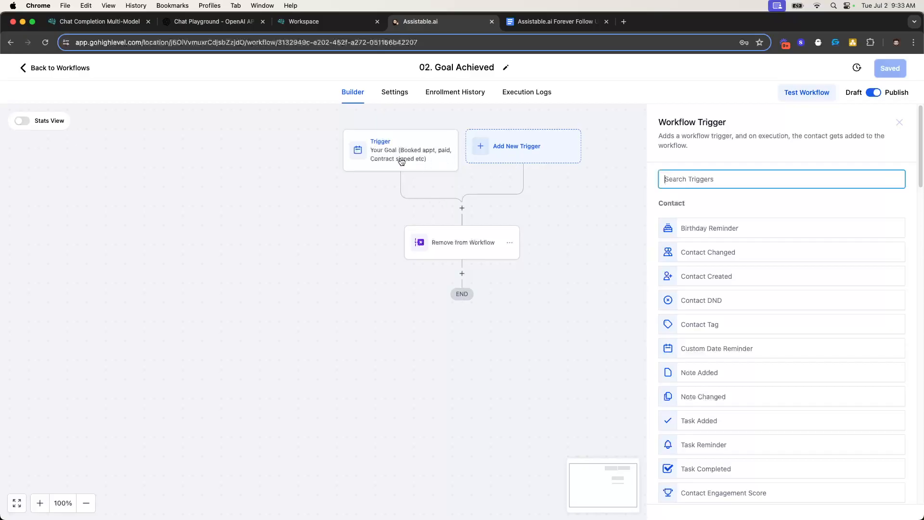
pyautogui.click(402, 162)
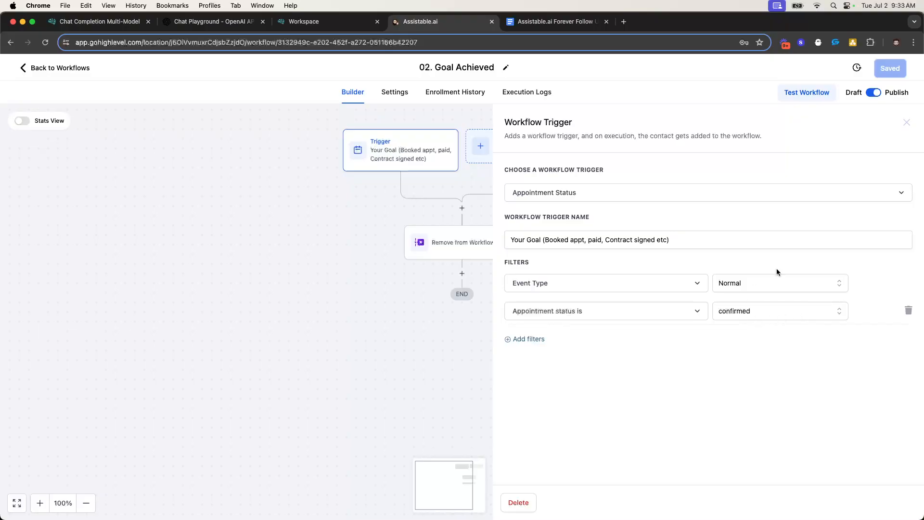
pyautogui.click(907, 123)
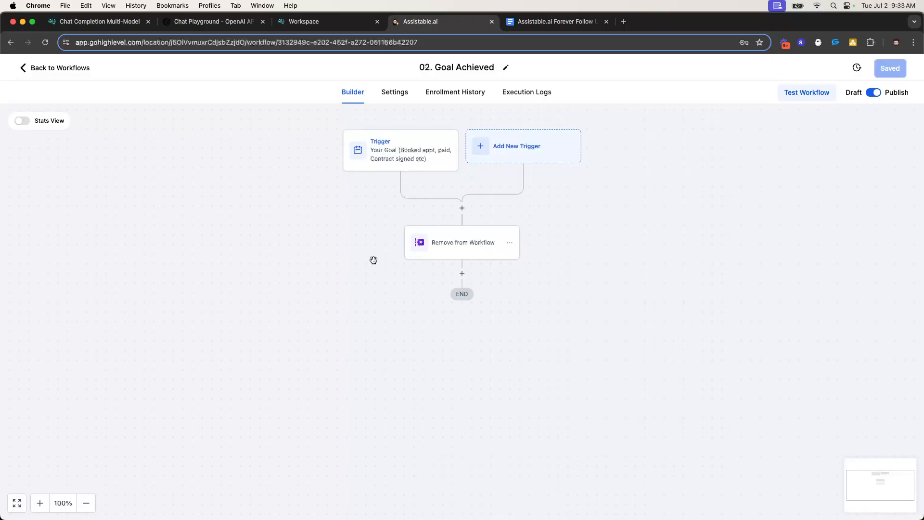
pyautogui.click(436, 249)
pyautogui.click(907, 122)
# Back at the workflow list, read the walkthrough's safety-workflow notes and item 6 advice
pyautogui.click(72, 68)
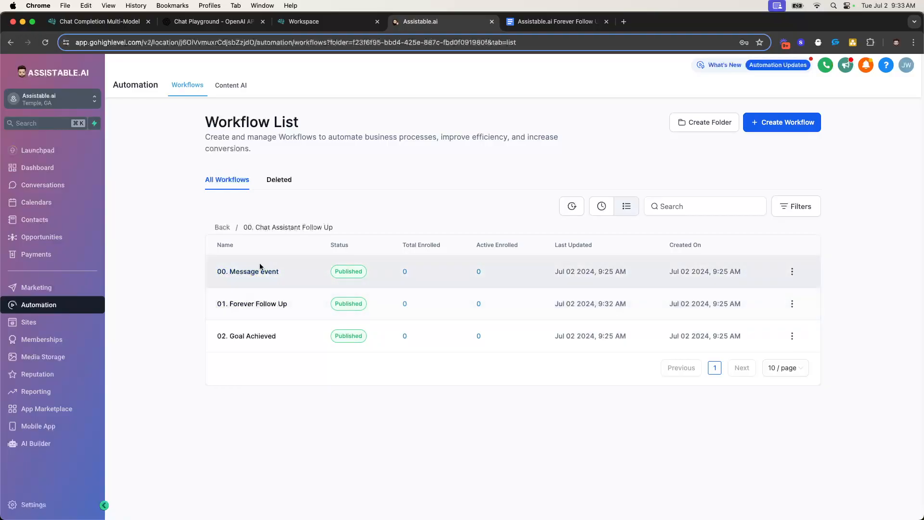
pyautogui.click(554, 22)
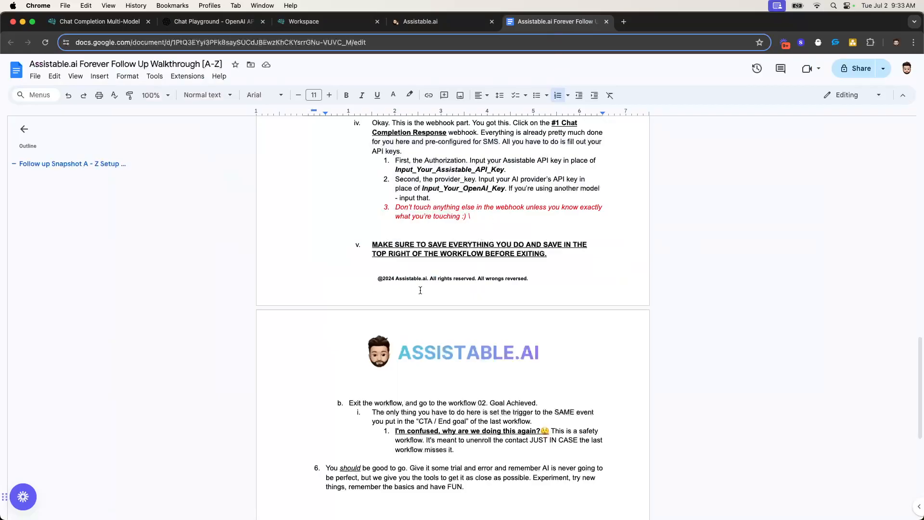
pyautogui.scroll(-5, 396, 280)
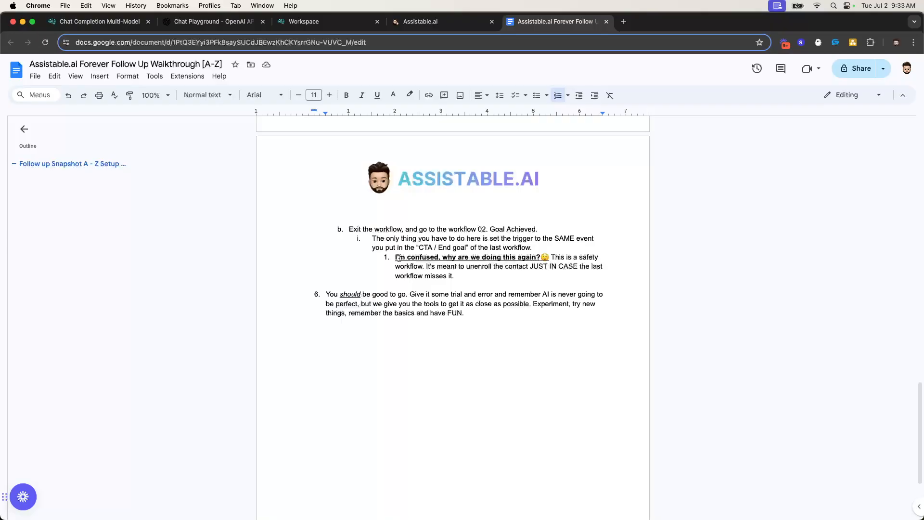
pyautogui.tripleClick(391, 259)
pyautogui.click(452, 266)
pyautogui.moveTo(363, 295); pyautogui.dragTo(481, 313)
pyautogui.click(481, 303)
# Start a new contact from Contacts and enter the contact's first and last name
pyautogui.click(411, 20)
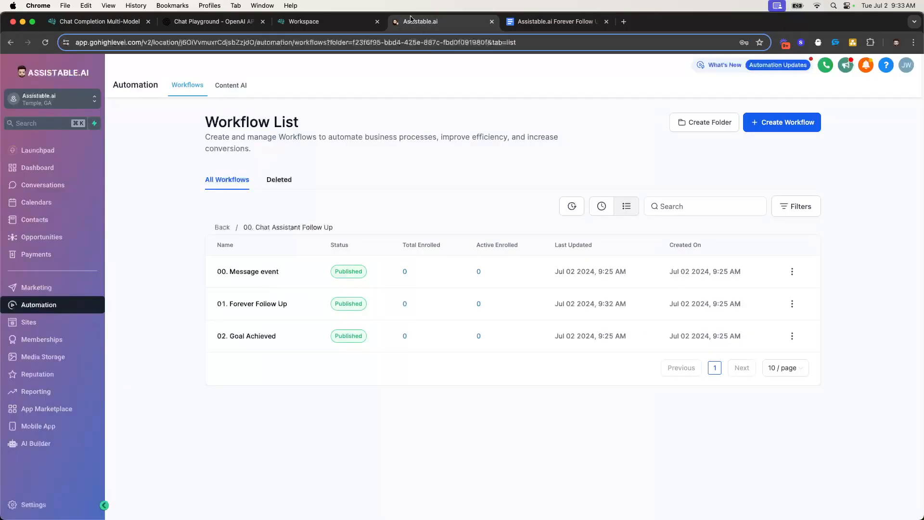
pyautogui.click(72, 223)
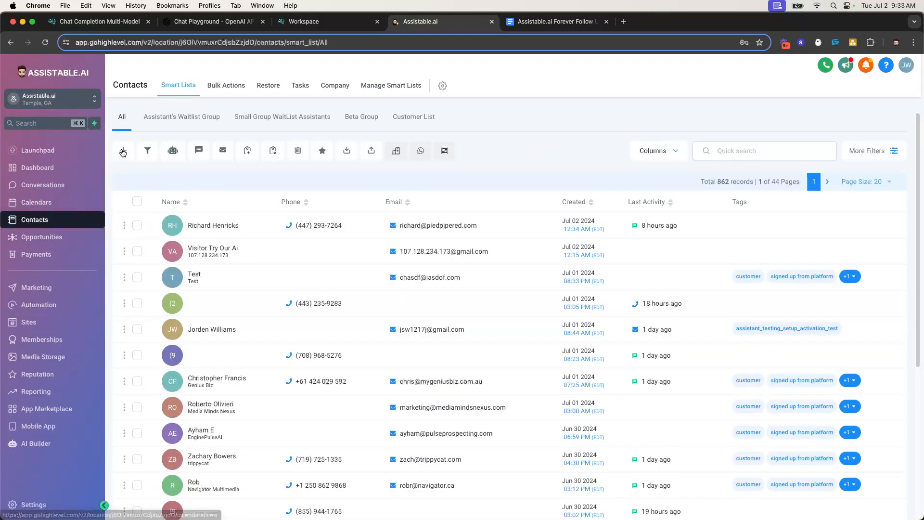
pyautogui.click(123, 150)
pyautogui.click(367, 236)
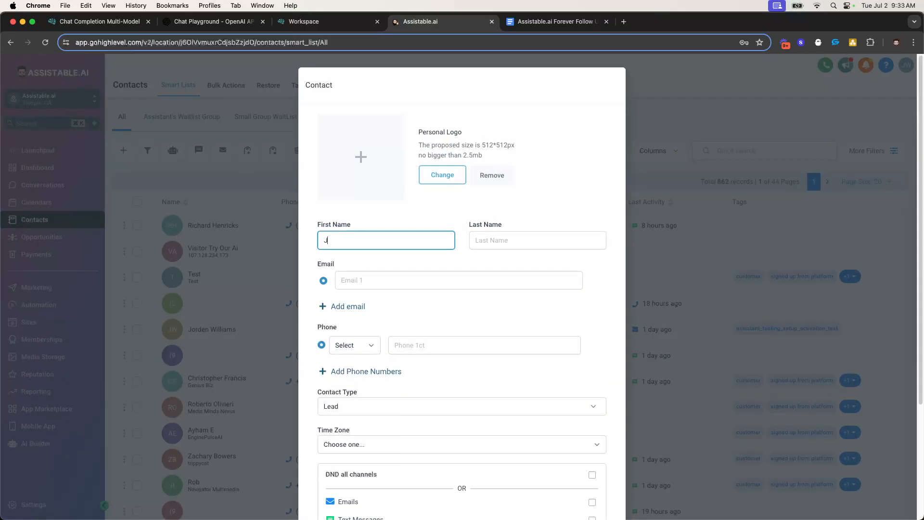
pyautogui.press('Tab')
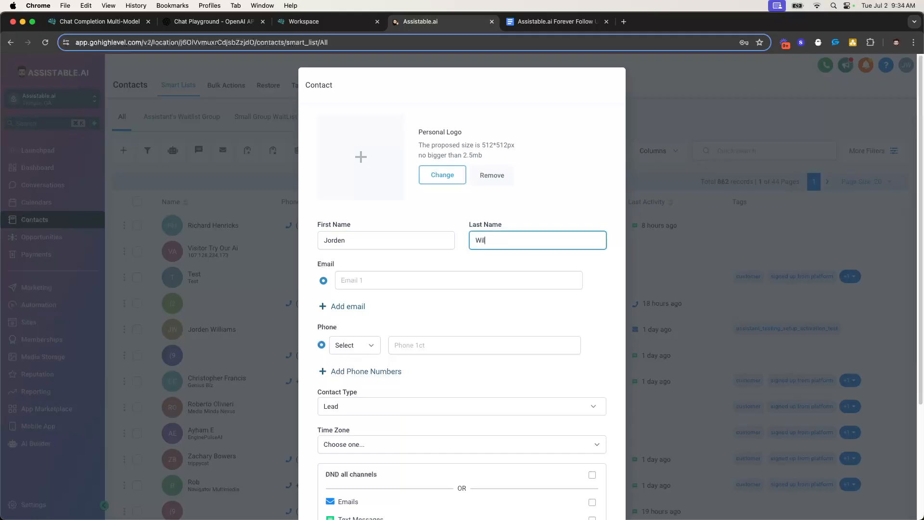
pyautogui.press('Tab')
# Fill in the contact's e-mail address and phone number, then save the contact
pyautogui.write('jor')
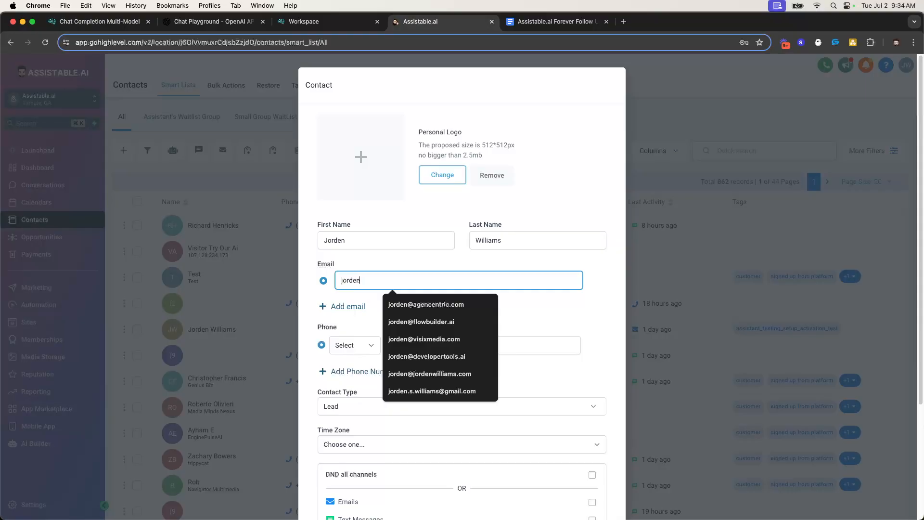
pyautogui.write('den')
pyautogui.press('Escape')
pyautogui.click(377, 275)
pyautogui.press('Down')
pyautogui.press('Return')
pyautogui.click(433, 345)
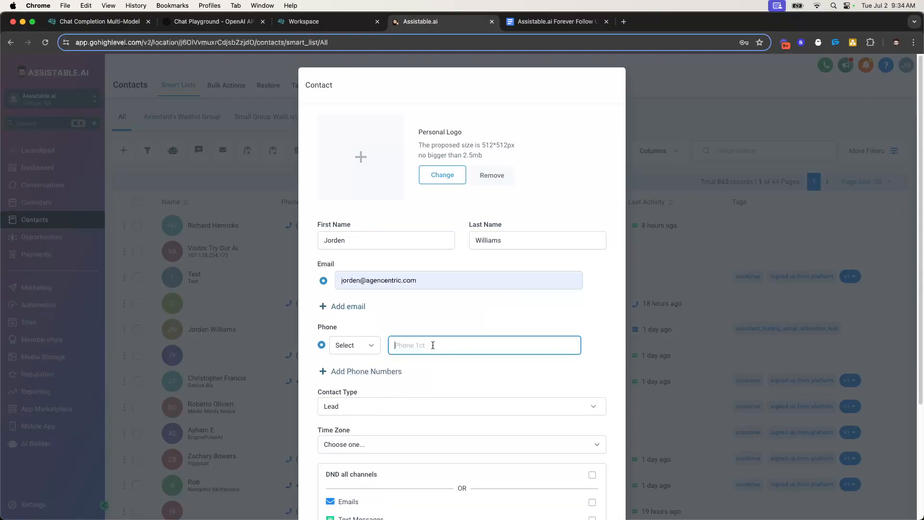
pyautogui.scroll(-5, 542, 327)
pyautogui.click(586, 479)
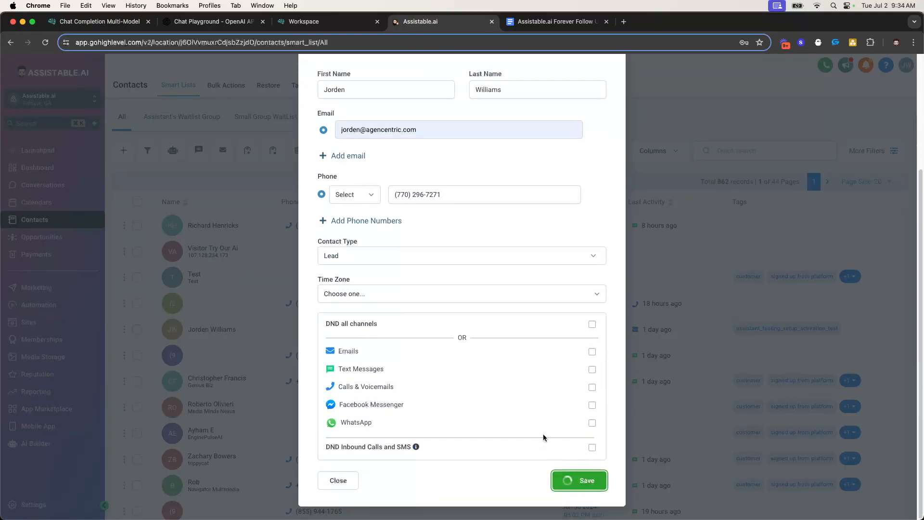
# On the new contact's record, bring up the list of available tags
pyautogui.scroll(-10, 232, 314)
pyautogui.scroll(3, 165, 287)
pyautogui.scroll(-3, 165, 287)
pyautogui.click(153, 280)
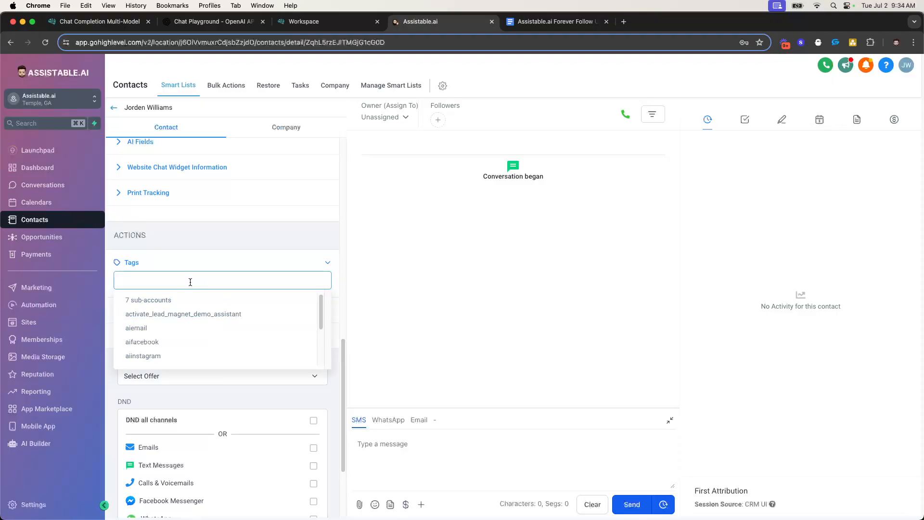
# Add the assistant_testing_setup_activation_test tag to the test contact
pyautogui.scroll(-5, 169, 343)
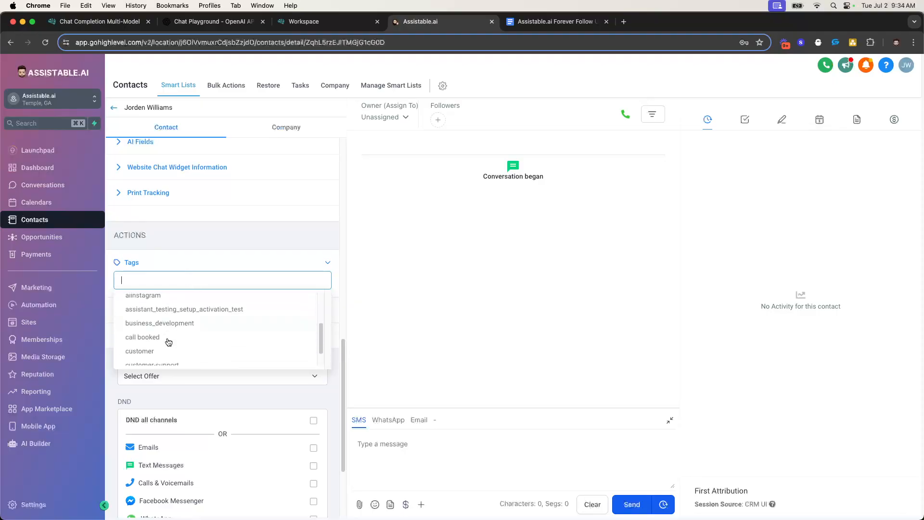
pyautogui.click(184, 309)
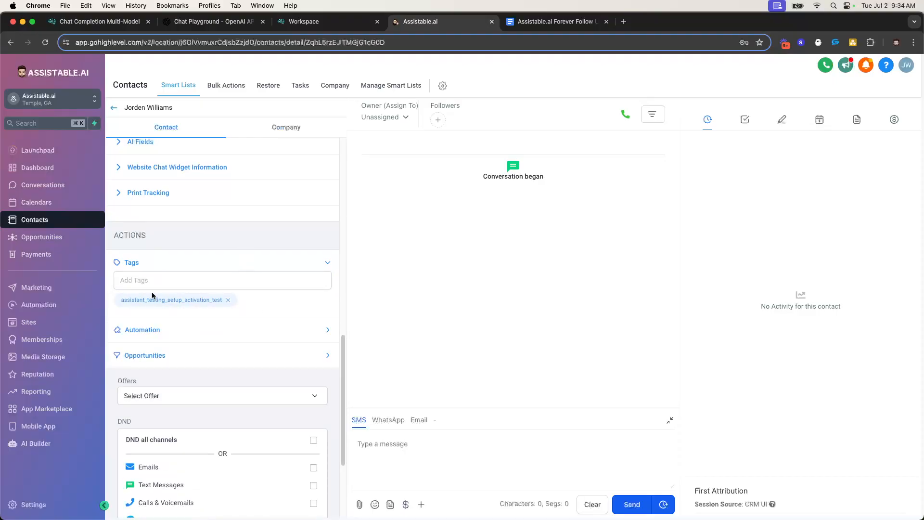
pyautogui.moveTo(125, 302); pyautogui.dragTo(215, 300)
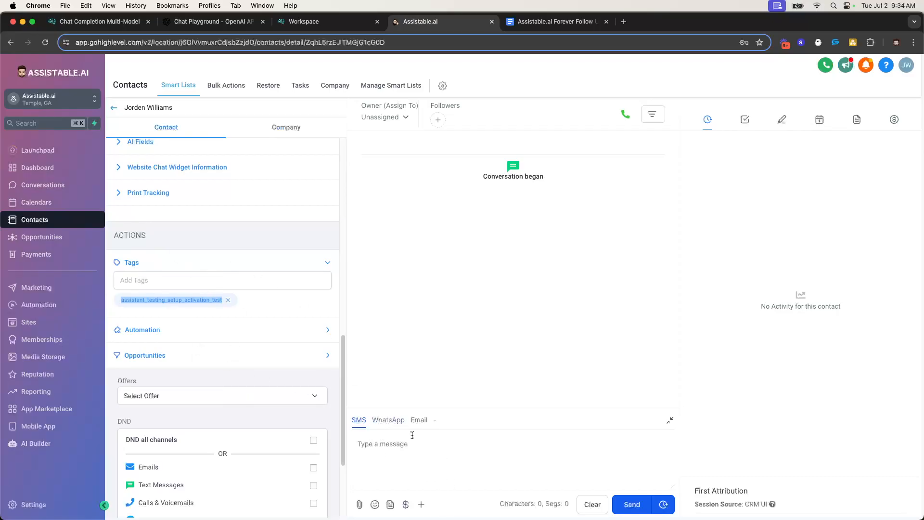
# Send the contact an SMS, greeting them by first name, asking what caught their eye on the Facebook AI form
pyautogui.click(432, 465)
pyautogui.write('Hey Jor')
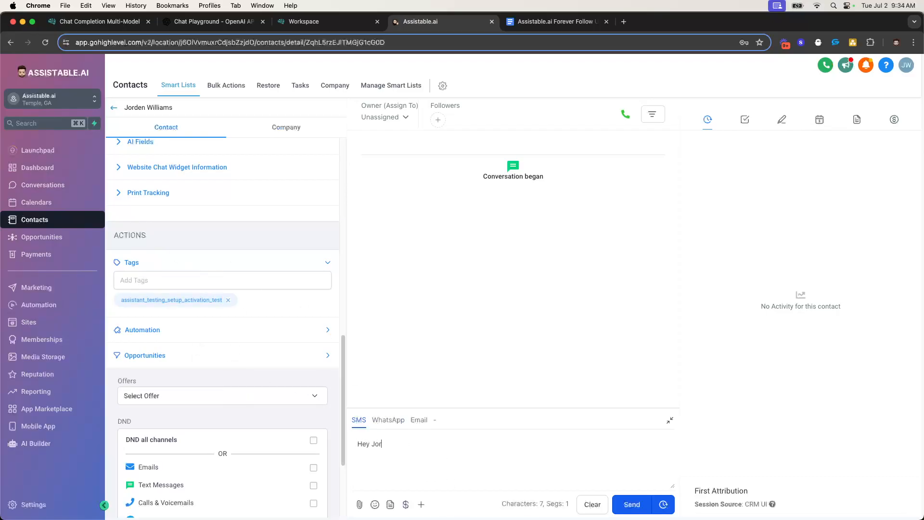
pyautogui.write('den, saw you filled out the face')
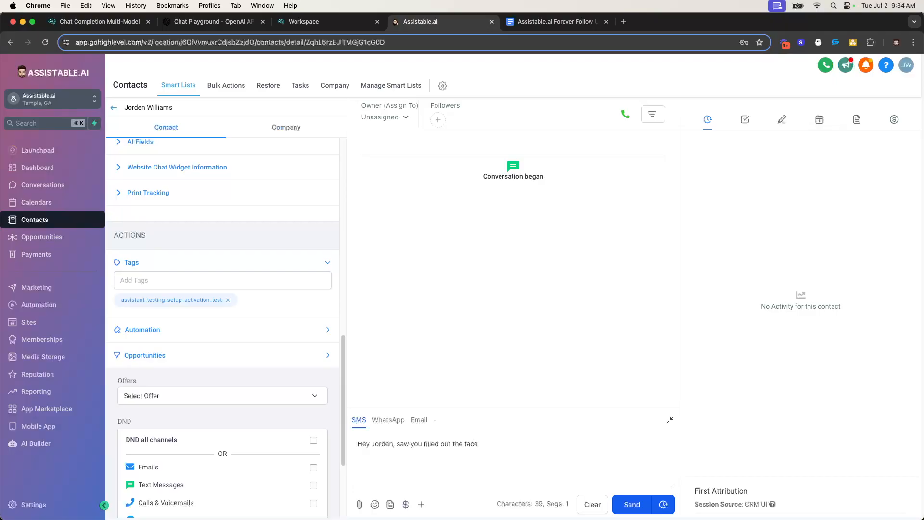
pyautogui.write('book form for AI. What caught eye?')
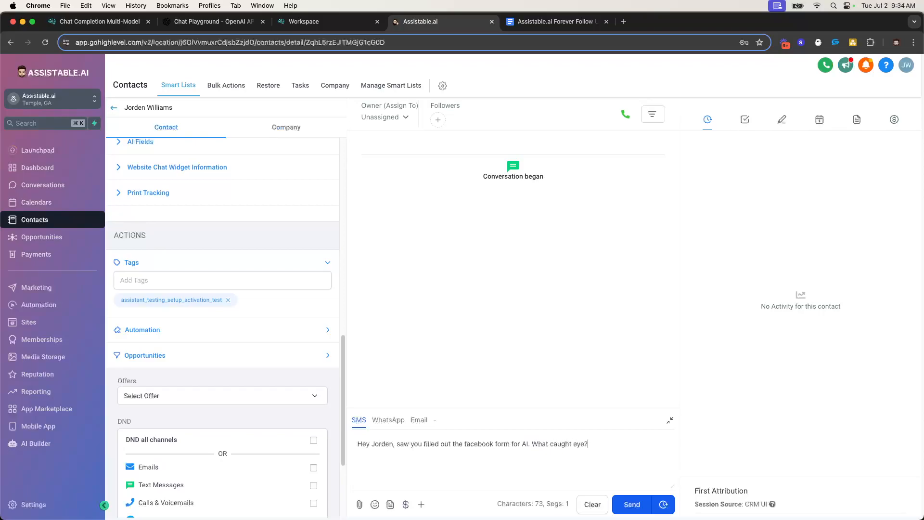
pyautogui.click(629, 503)
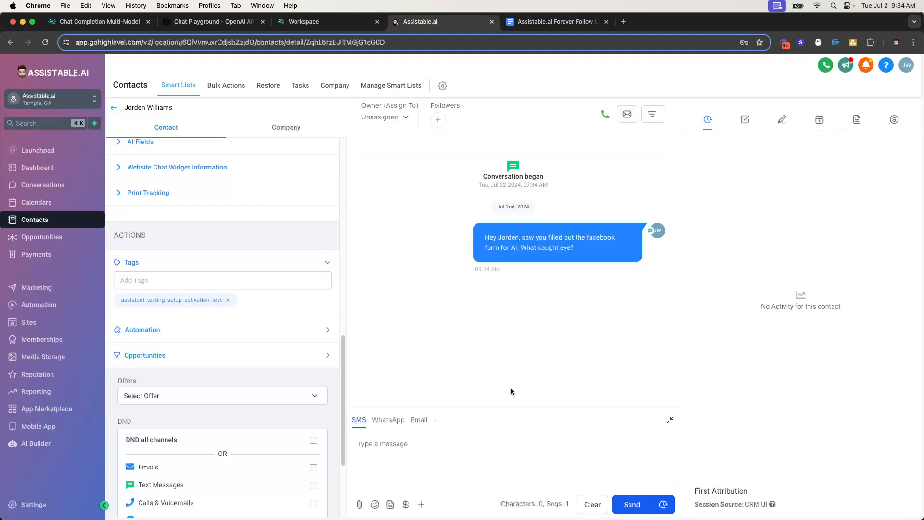
# Open the contact's page in a new browser tab using its copied URL
pyautogui.click(409, 42)
pyautogui.press('super+c')
pyautogui.click(633, 23)
pyautogui.press('super+v')
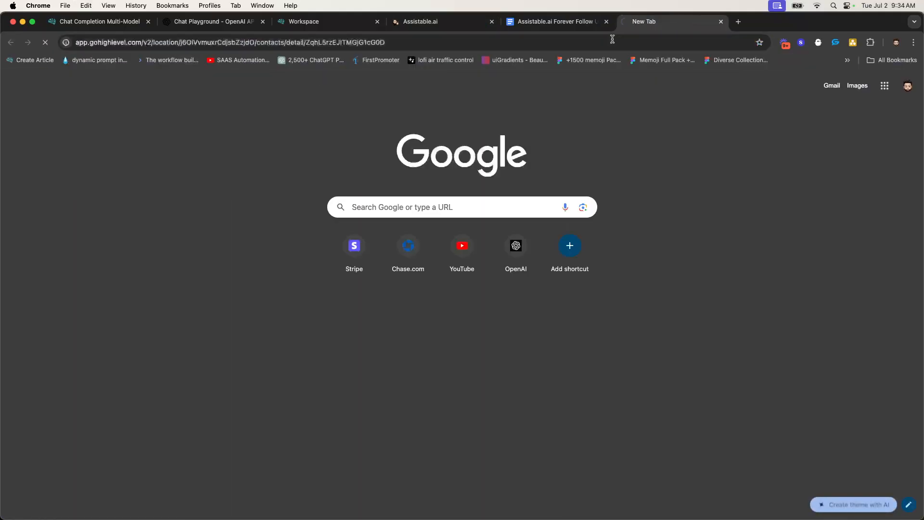
pyautogui.press('Return')
# Show the 00. Chat Assistant Follow Up workflow list in one tab, alongside the contact's page
pyautogui.click(606, 22)
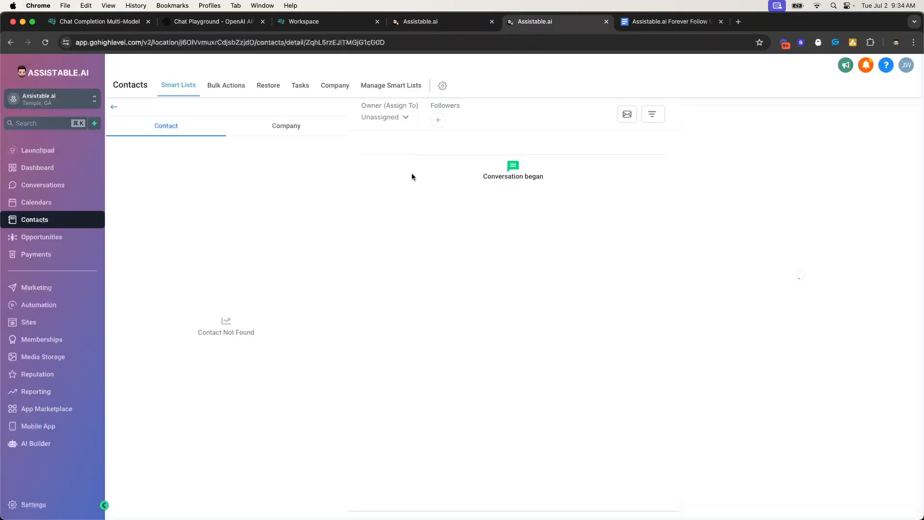
pyautogui.click(38, 305)
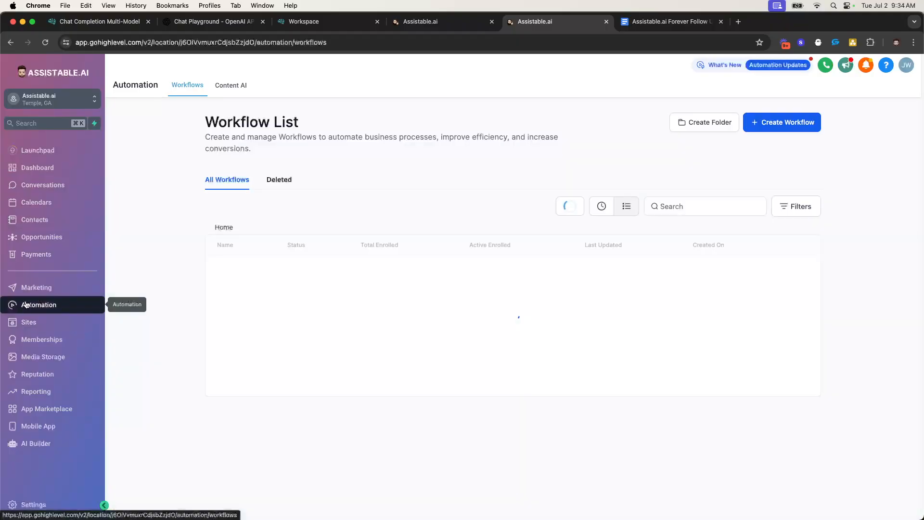
pyautogui.click(260, 271)
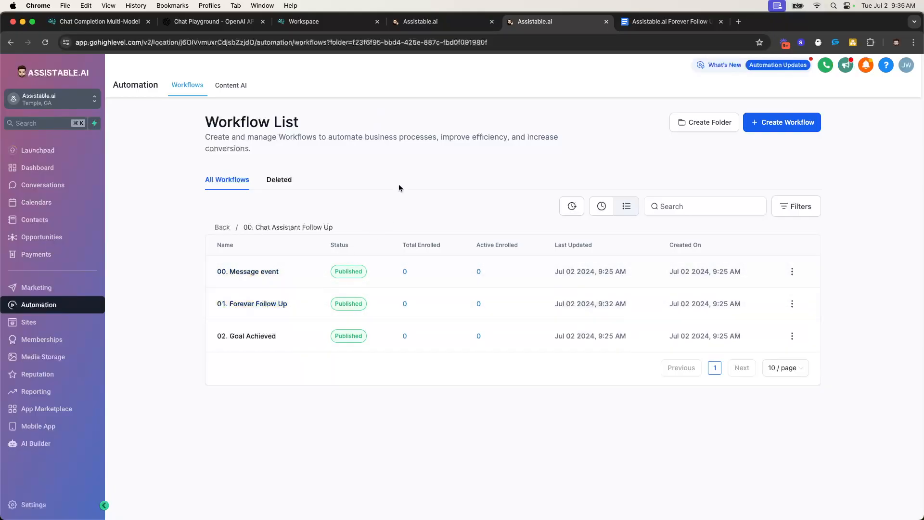
pyautogui.click(407, 20)
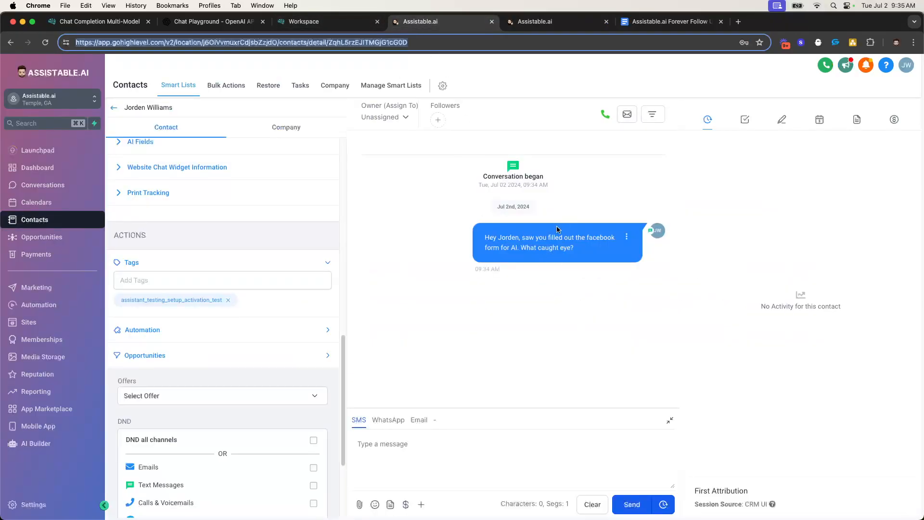
pyautogui.click(539, 25)
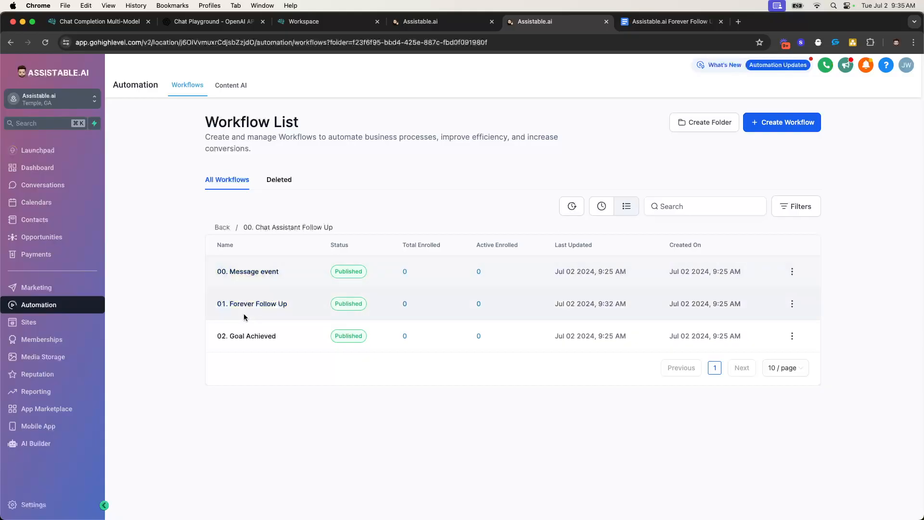
pyautogui.click(438, 27)
pyautogui.click(530, 21)
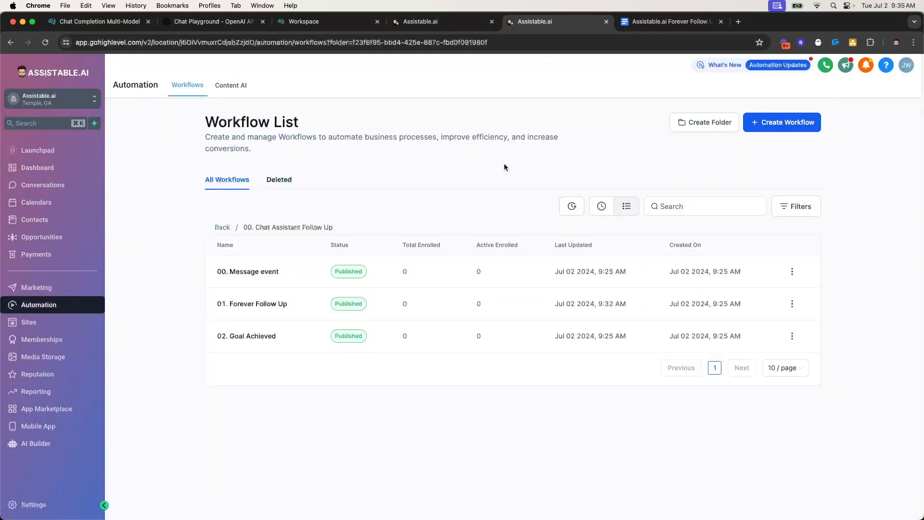
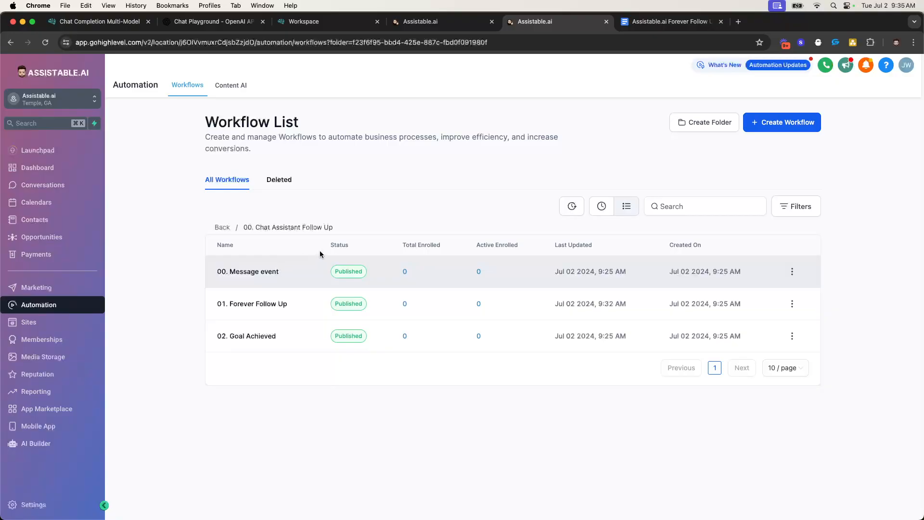
# Check the contact's 'Looks easy' reply, then reload the workflow list to refresh enrollment counts
pyautogui.click(424, 22)
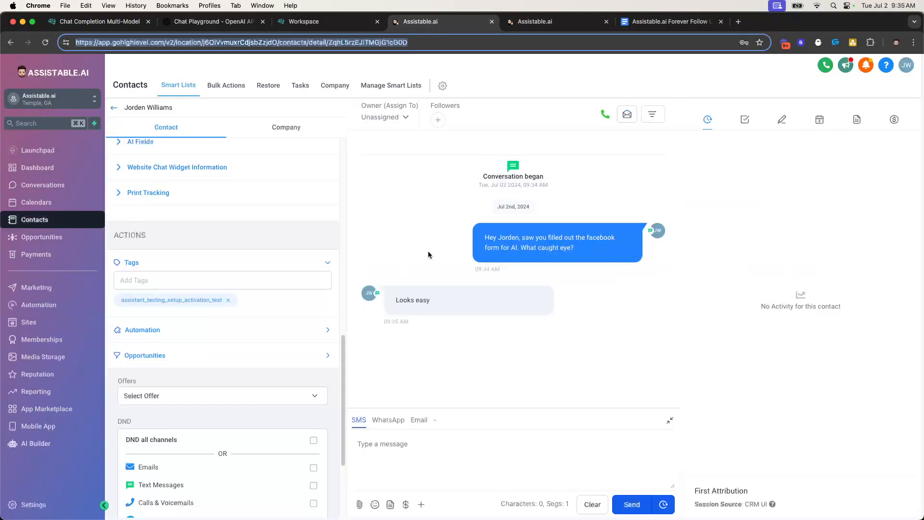
pyautogui.tripleClick(417, 296)
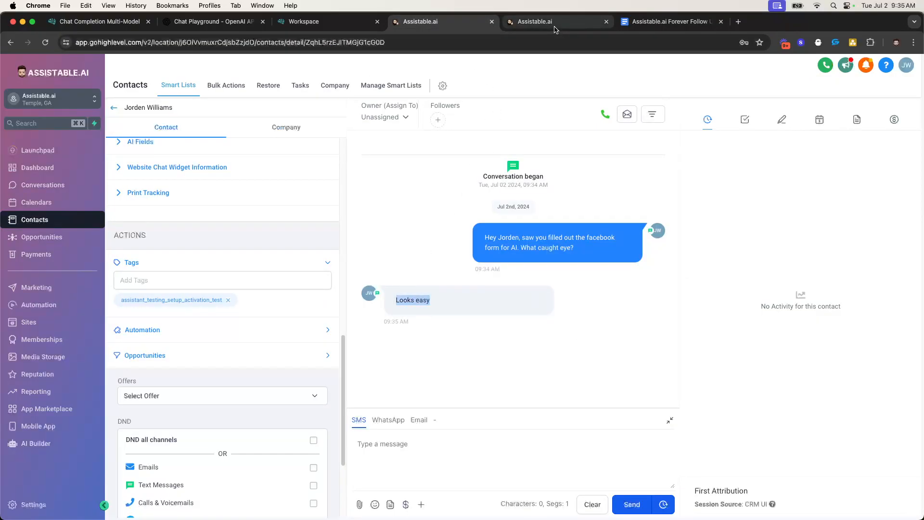
pyautogui.click(555, 26)
pyautogui.click(45, 43)
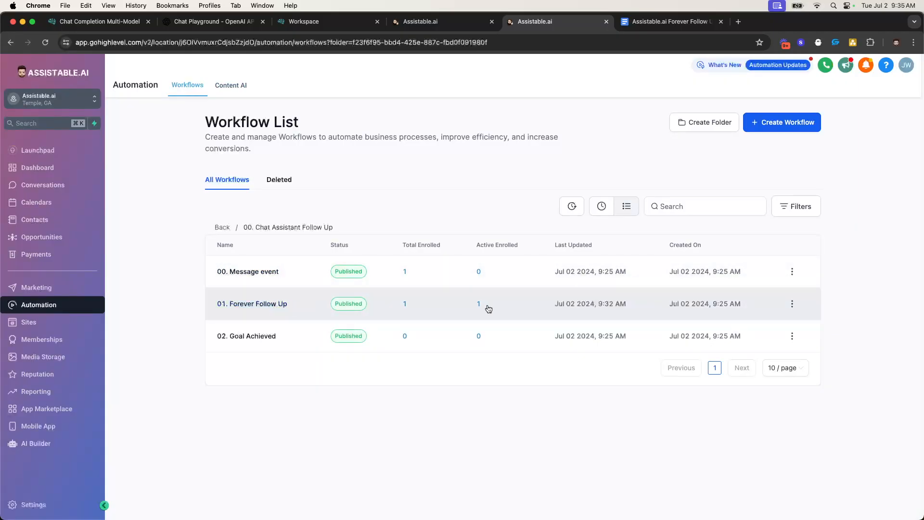
# Open the 01. Forever Follow Up workflow and scroll through its canvas
pyautogui.click(272, 304)
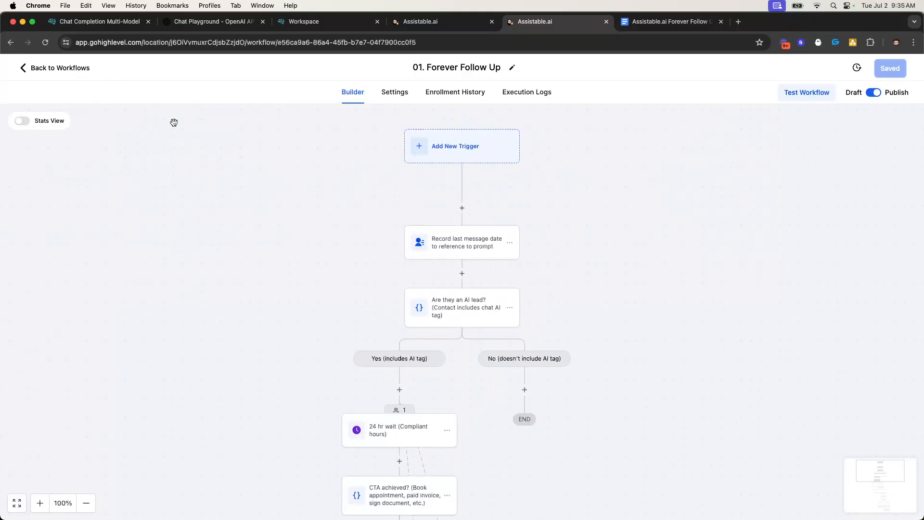
pyautogui.scroll(-1, 434, 217)
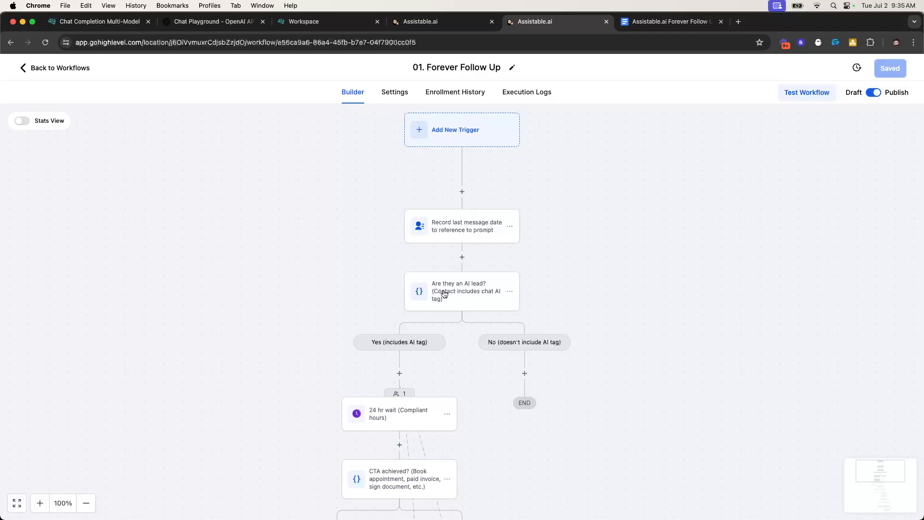
pyautogui.scroll(-2, 457, 226)
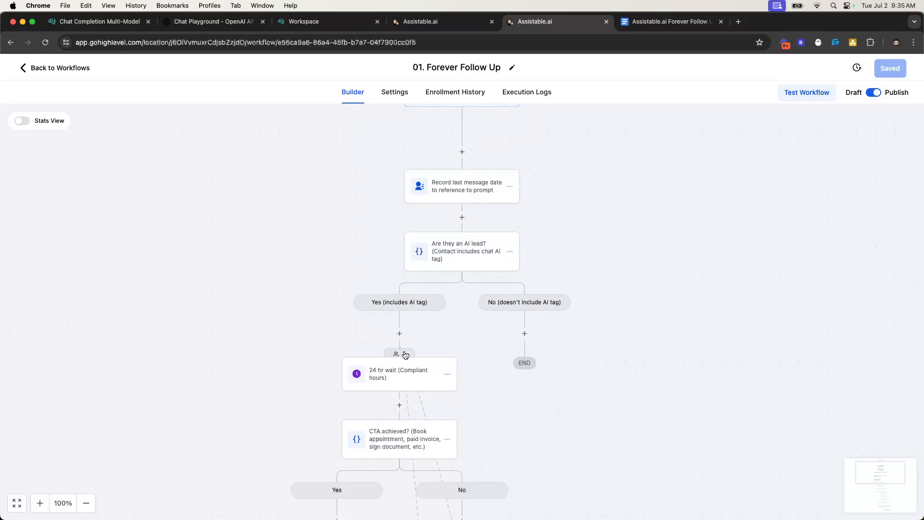
pyautogui.scroll(-2, 559, 260)
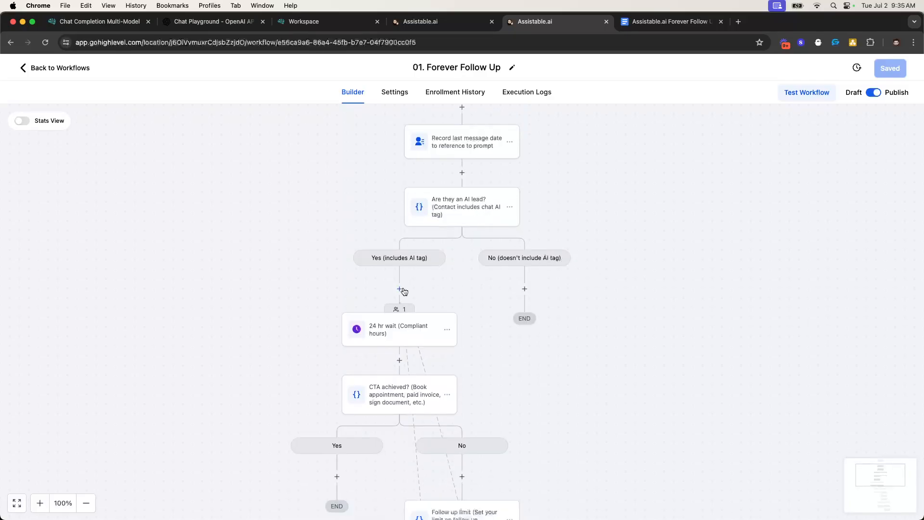
# Review the contact's conversation, highlighting the outgoing AI messages and the 'Looks easy' reply
pyautogui.click(431, 21)
pyautogui.click(521, 252)
pyautogui.moveTo(473, 229); pyautogui.dragTo(577, 265)
pyautogui.click(392, 293)
pyautogui.moveTo(392, 295); pyautogui.dragTo(490, 302)
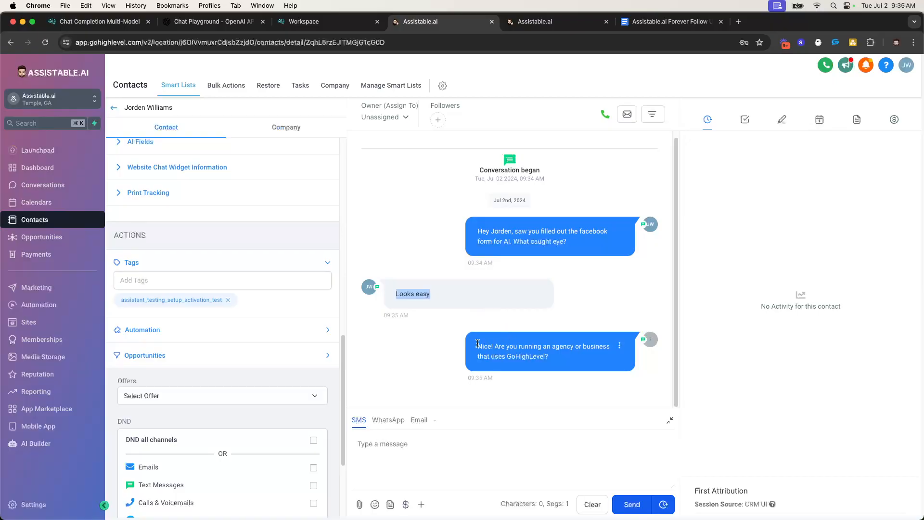
pyautogui.moveTo(477, 343); pyautogui.dragTo(603, 366)
pyautogui.click(585, 363)
# Return to the Forever Follow Up builder and scroll down through its steps
pyautogui.click(554, 22)
pyautogui.scroll(-2, 422, 273)
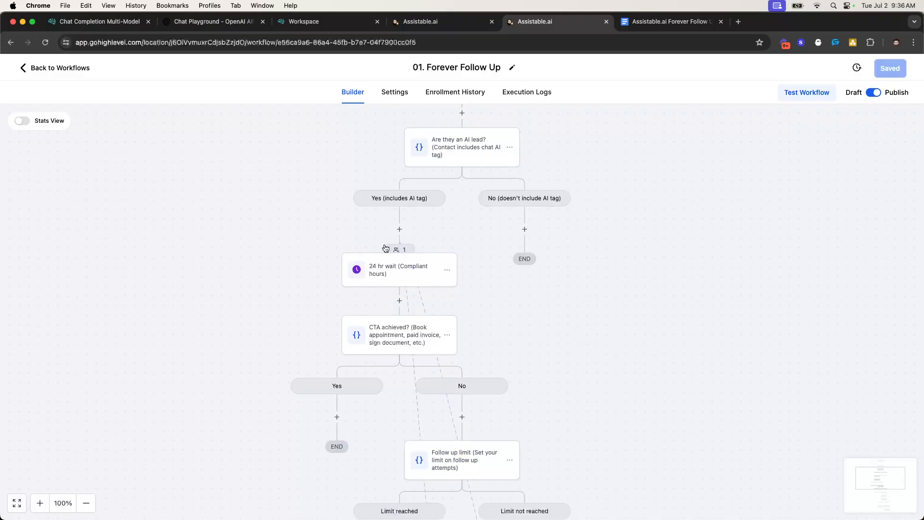
pyautogui.scroll(-1, 385, 248)
pyautogui.scroll(-1, 435, 278)
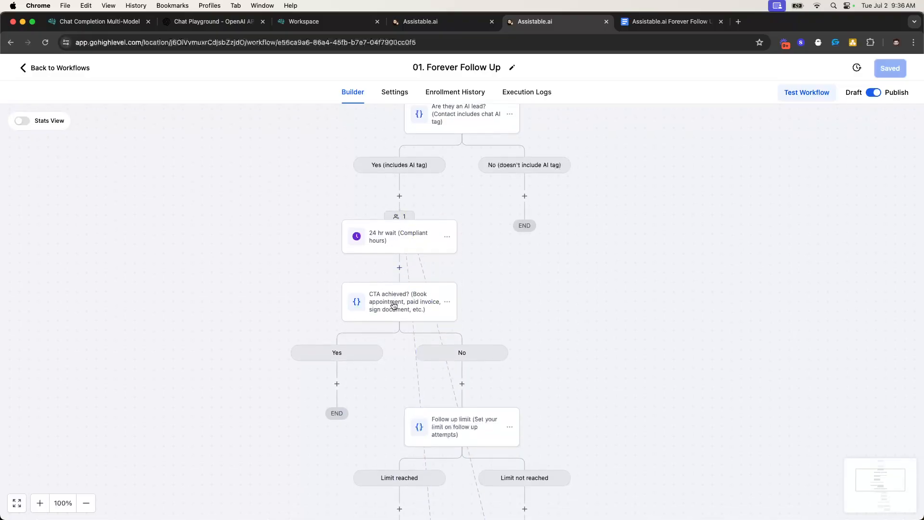
pyautogui.scroll(-1, 394, 305)
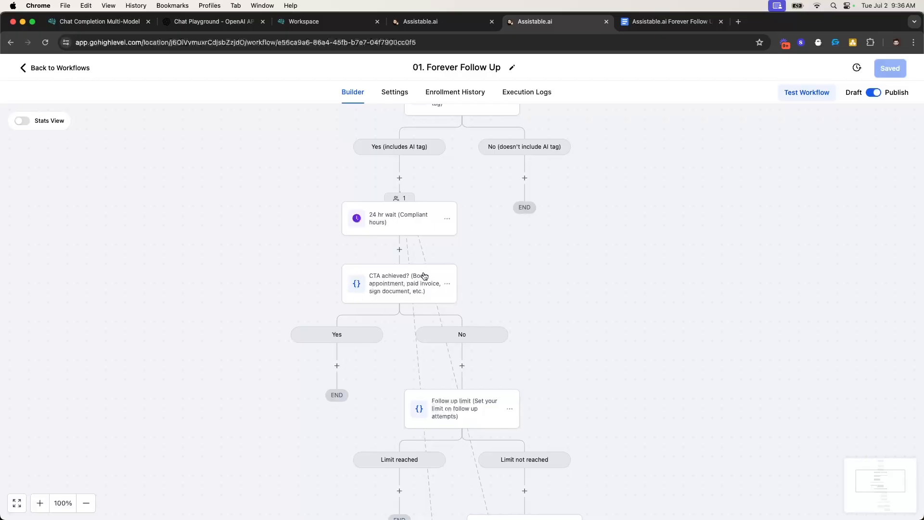
pyautogui.scroll(-1, 413, 287)
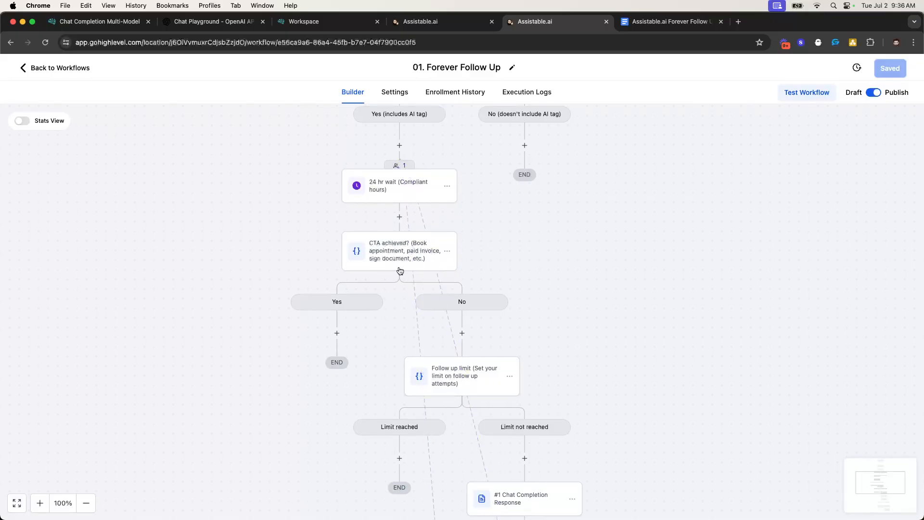
pyautogui.scroll(-2, 401, 269)
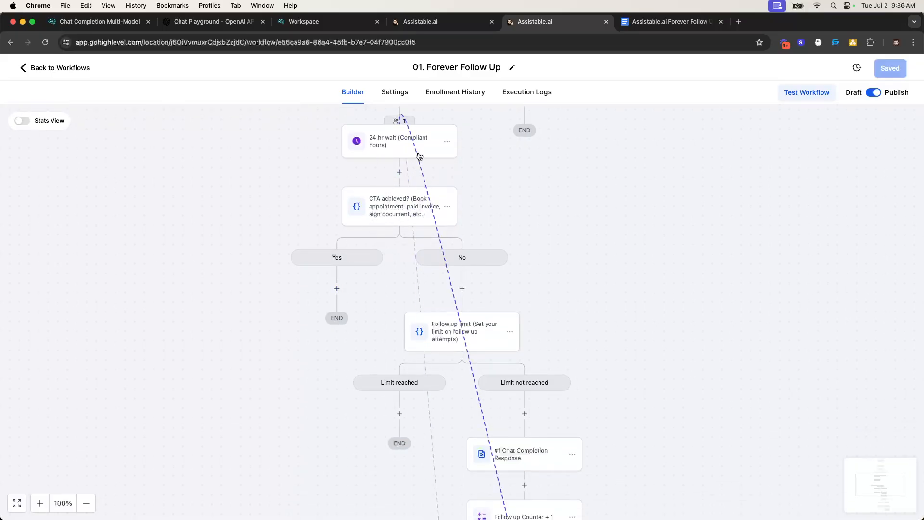
pyautogui.scroll(-15, 410, 196)
pyautogui.scroll(20, 530, 346)
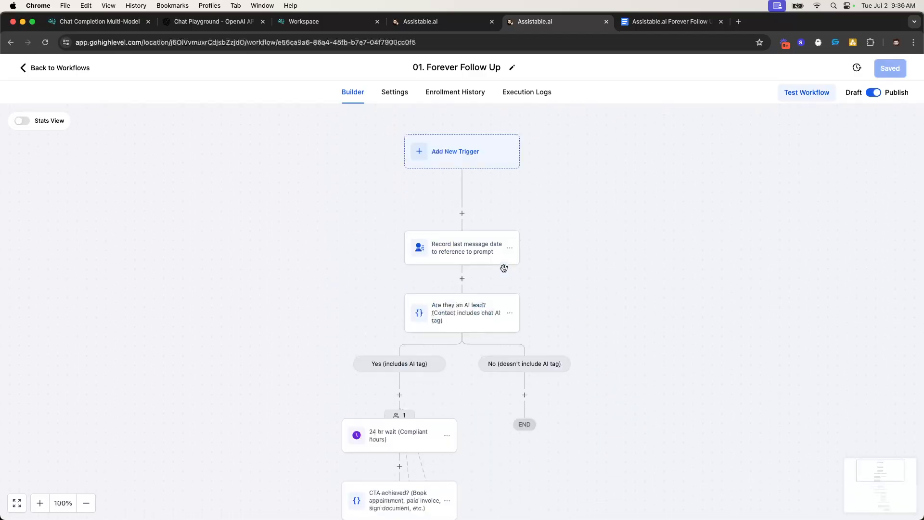
pyautogui.scroll(-2, 504, 268)
# Back on the workflow list, reload to confirm 2 total enrollments and reopen 01. Forever Follow Up
pyautogui.click(78, 70)
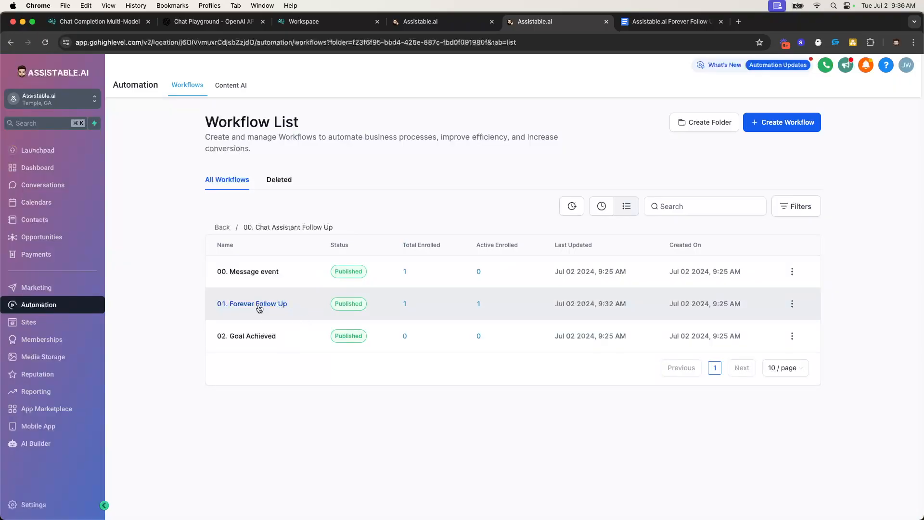
pyautogui.click(424, 21)
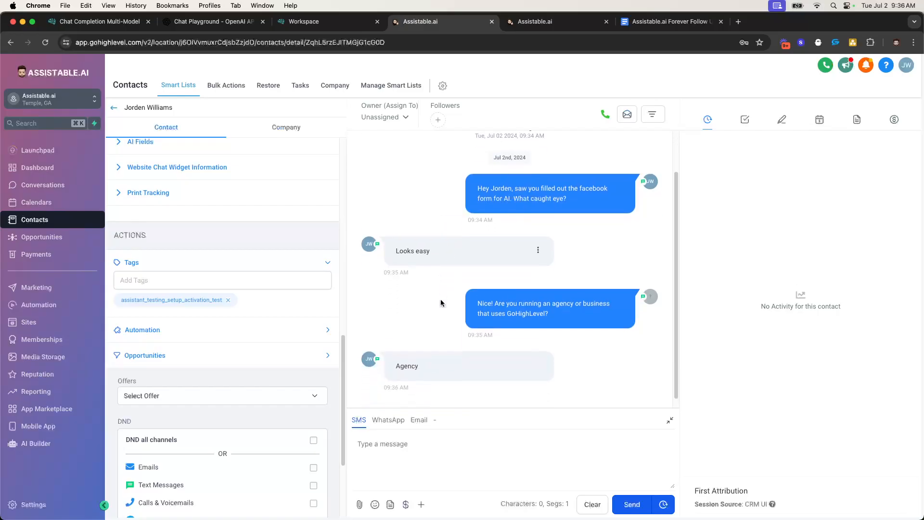
pyautogui.click(539, 23)
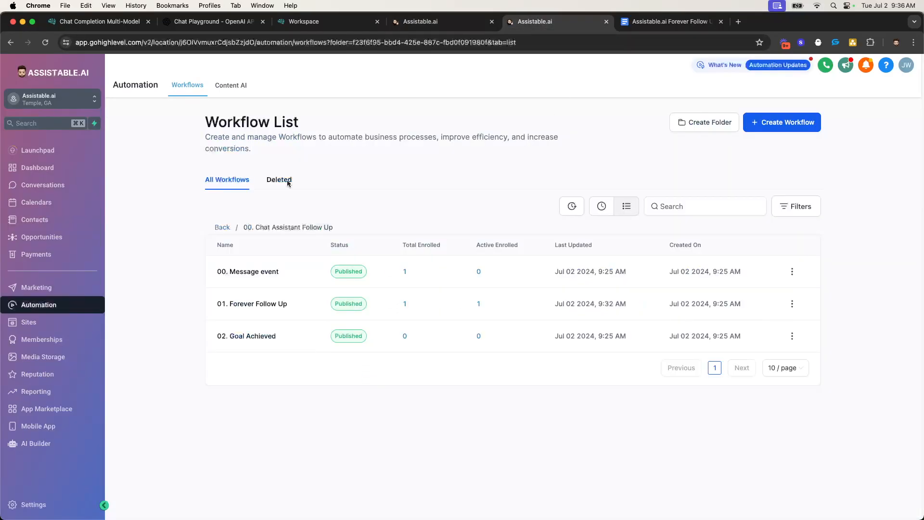
pyautogui.click(44, 42)
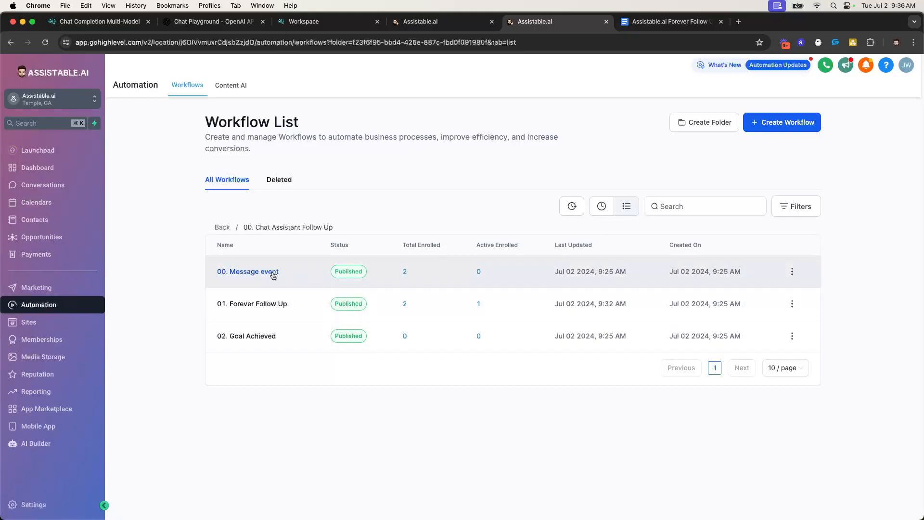
pyautogui.click(271, 305)
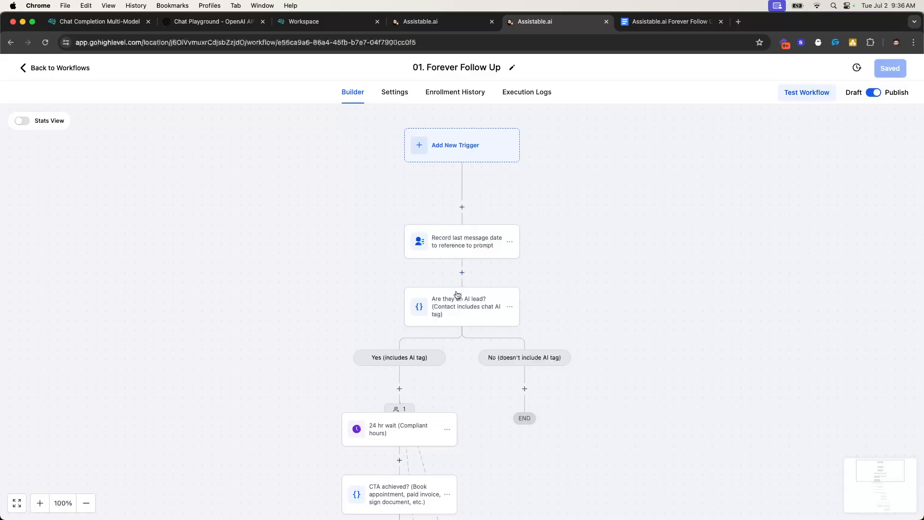
# Check the workflow's execution logs, then scroll the builder canvas to the 24 hr wait step
pyautogui.click(508, 93)
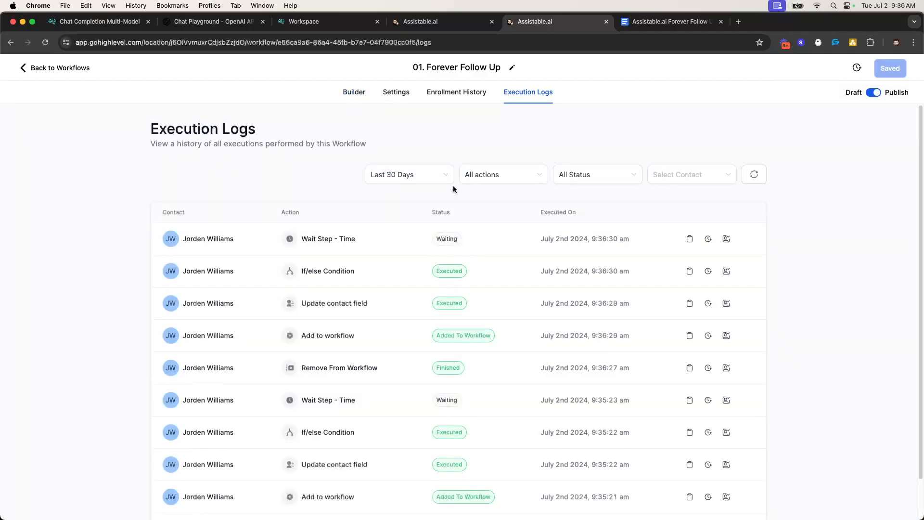
pyautogui.scroll(-1, 438, 231)
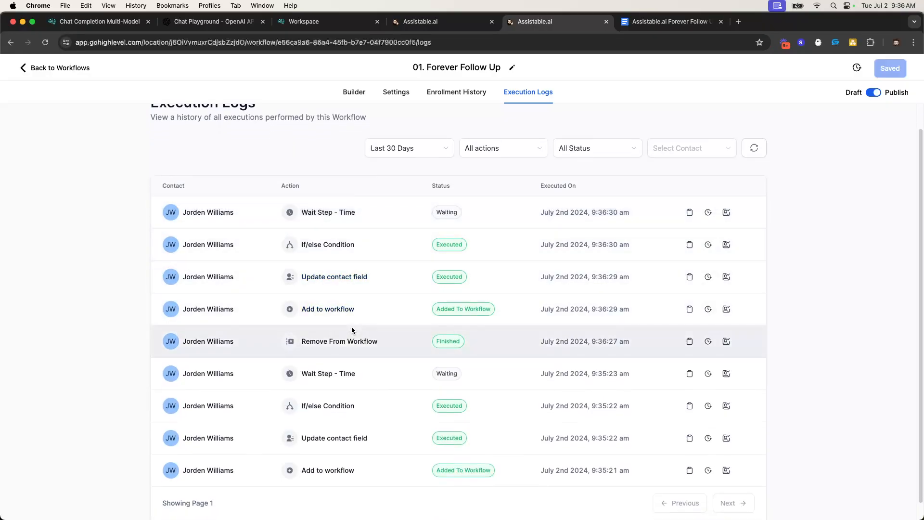
pyautogui.scroll(-1, 313, 335)
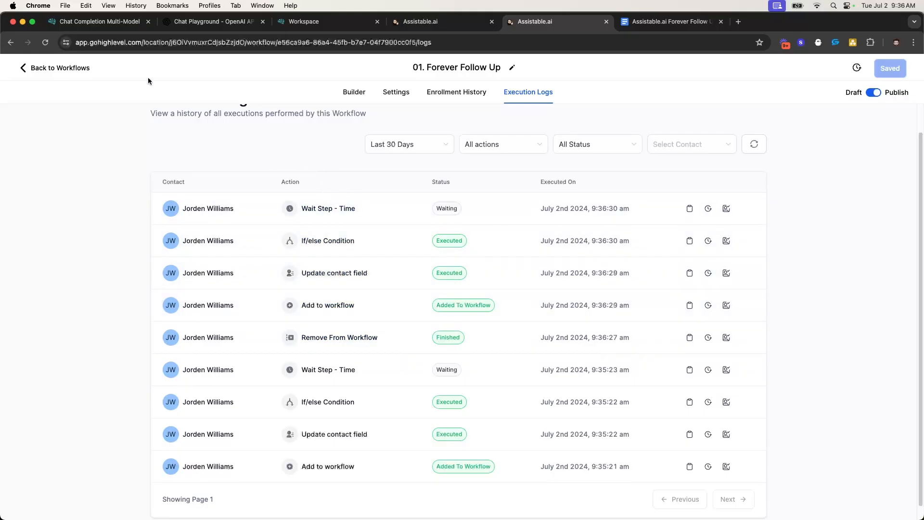
pyautogui.click(354, 92)
pyautogui.scroll(-3, 406, 264)
pyautogui.scroll(3, 416, 207)
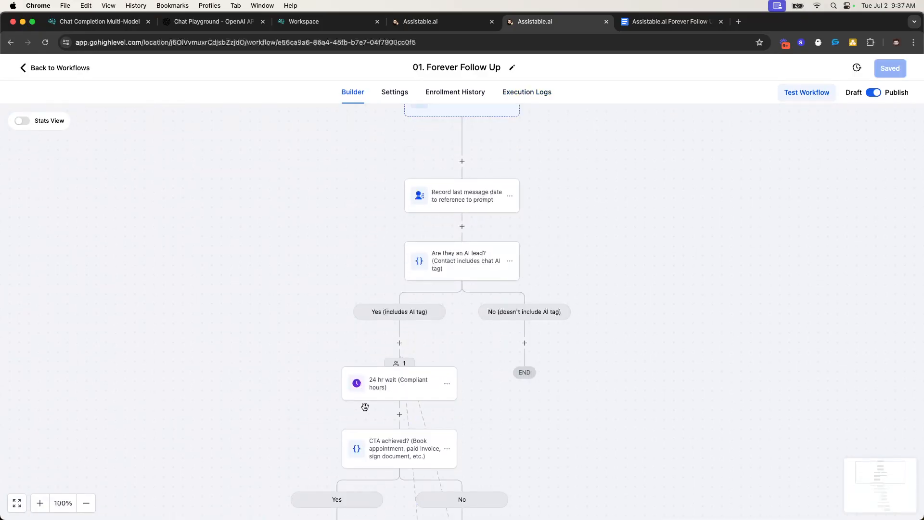
pyautogui.scroll(1, 395, 208)
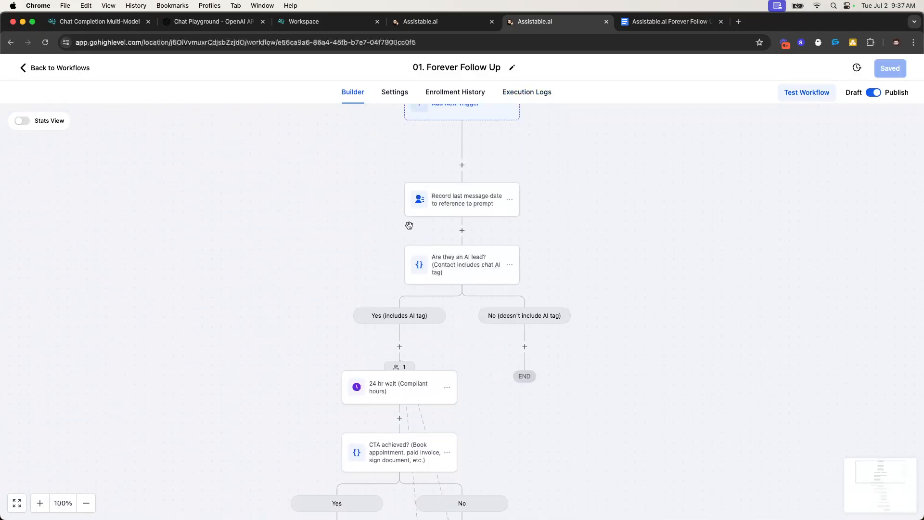
pyautogui.scroll(-5, 428, 274)
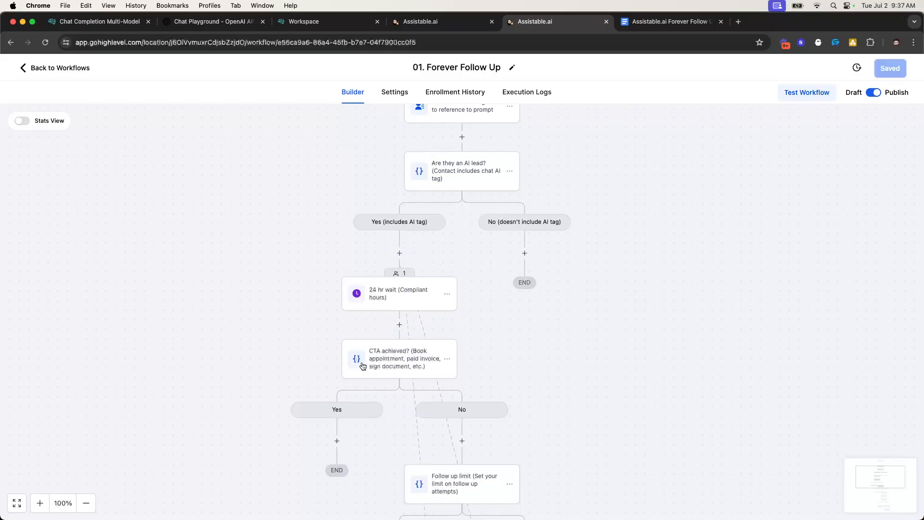
pyautogui.scroll(-7, 435, 360)
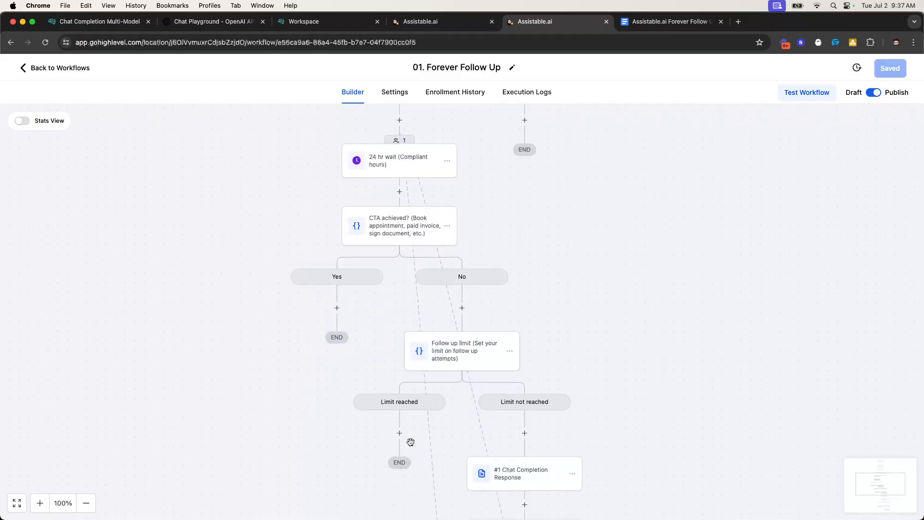
pyautogui.scroll(7, 412, 436)
pyautogui.scroll(7, 505, 314)
pyautogui.scroll(-2, 495, 334)
# Review the contact's 'Agency' reply, then return to the builder's 24 hr wait step
pyautogui.click(427, 22)
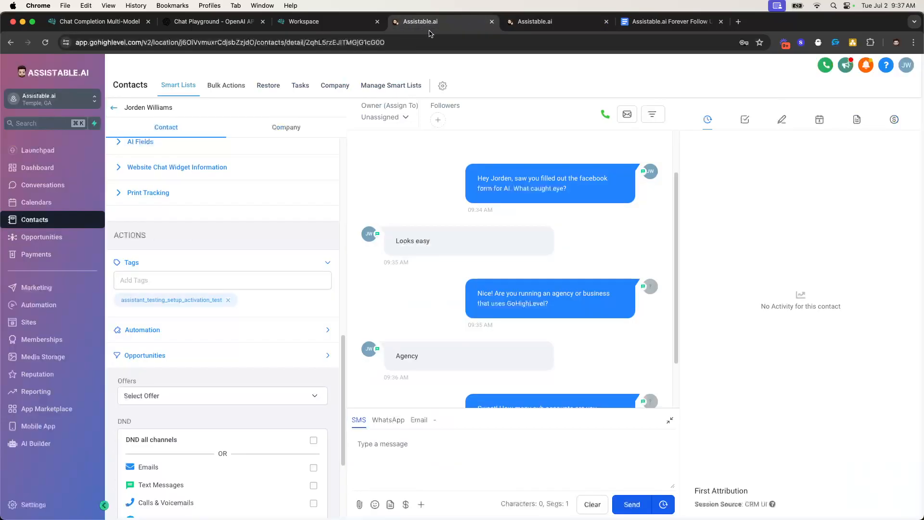
pyautogui.scroll(-2, 523, 366)
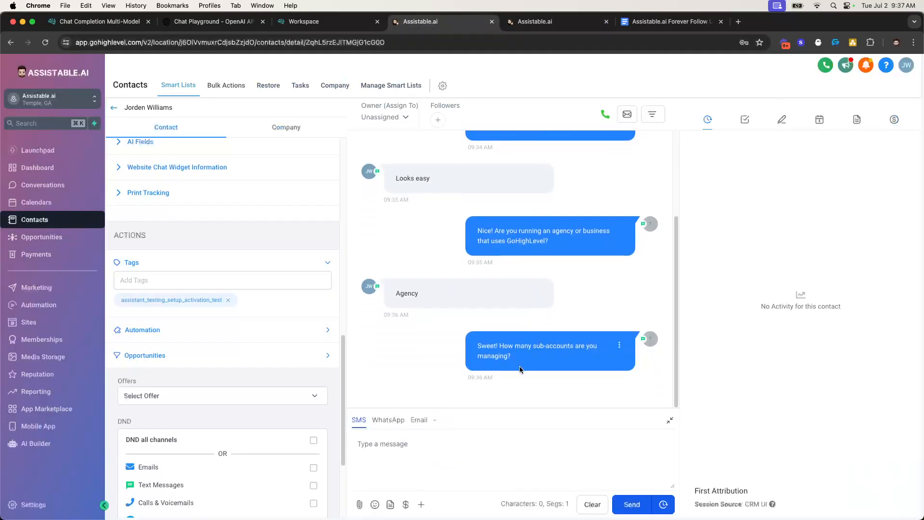
pyautogui.doubleClick(399, 291)
pyautogui.click(378, 293)
pyautogui.moveTo(355, 278); pyautogui.dragTo(431, 303)
pyautogui.click(428, 301)
pyautogui.click(534, 21)
pyautogui.scroll(-1, 415, 237)
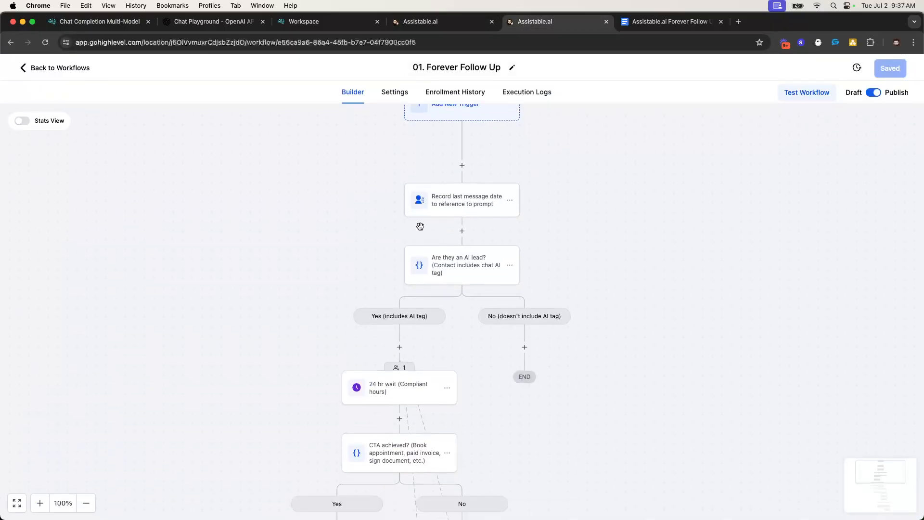
pyautogui.scroll(-1, 400, 373)
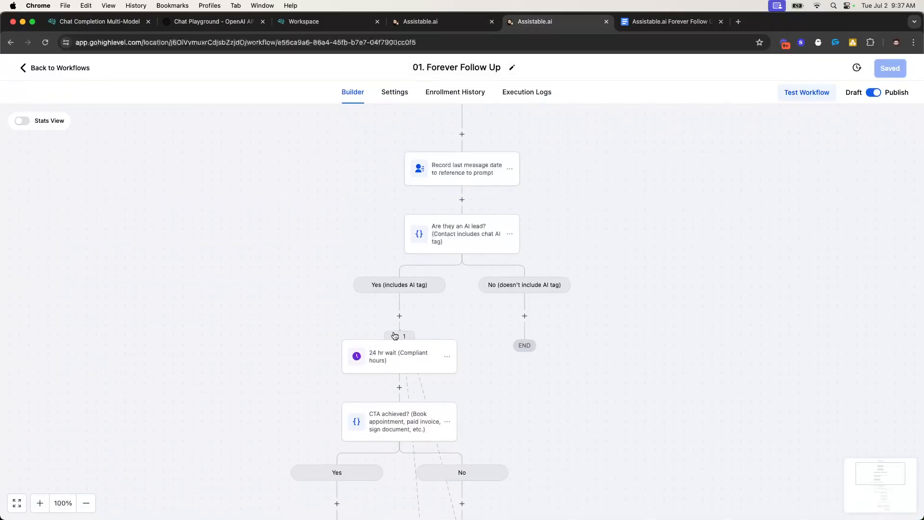
# Force the contact at the 24 hr wait step on with Move all, then reopen the workflow
pyautogui.click(406, 336)
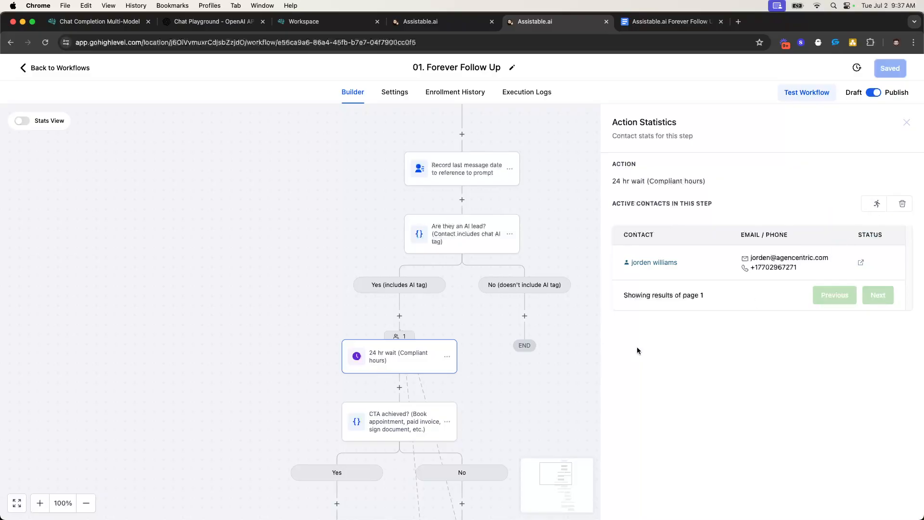
pyautogui.click(870, 207)
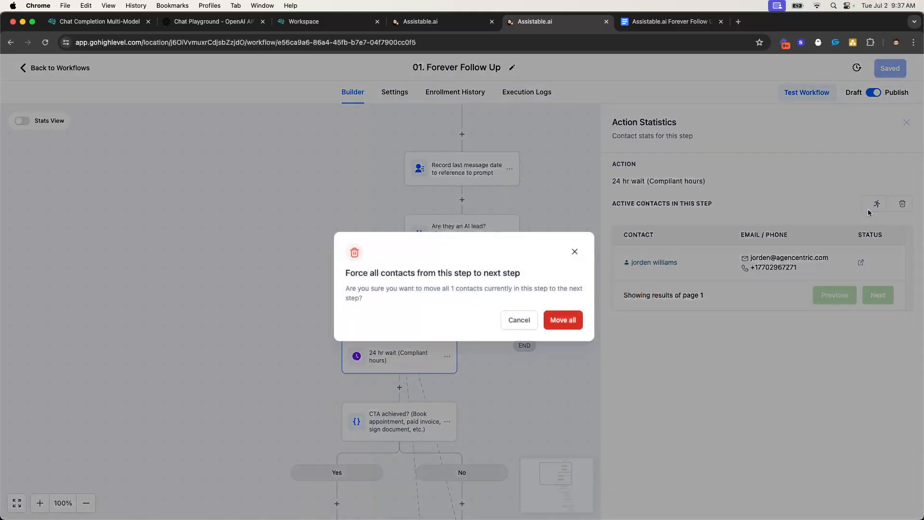
pyautogui.click(567, 320)
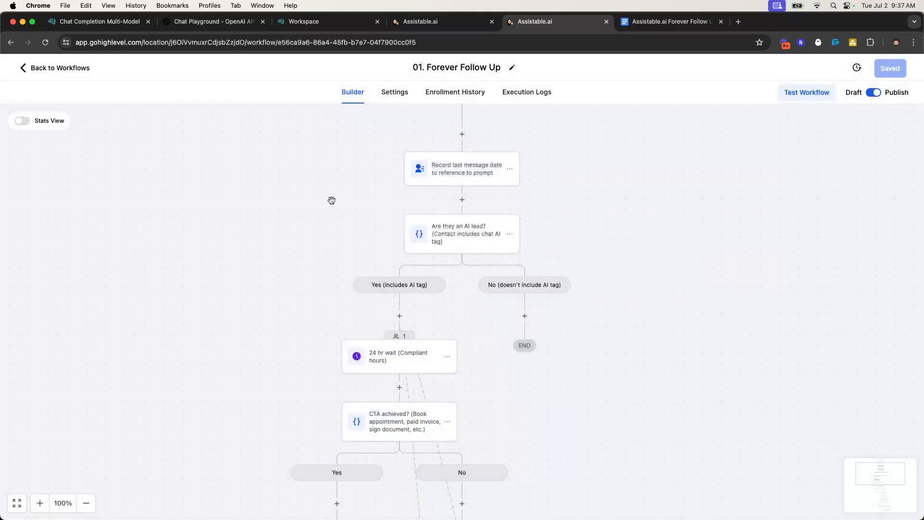
pyautogui.click(55, 71)
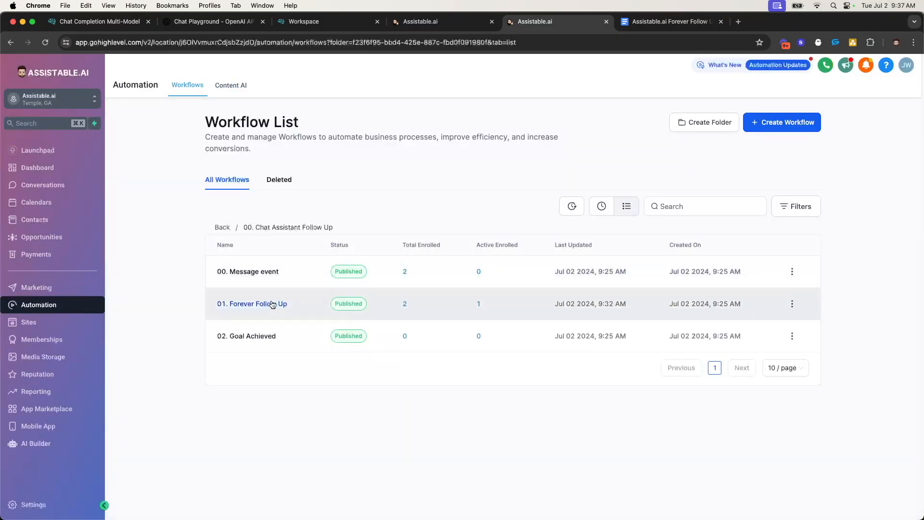
pyautogui.click(275, 302)
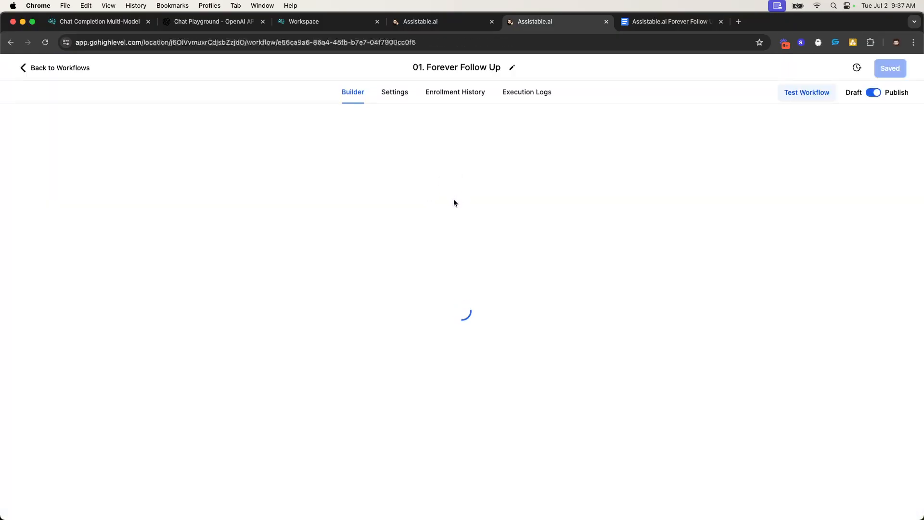
pyautogui.scroll(-10, 453, 216)
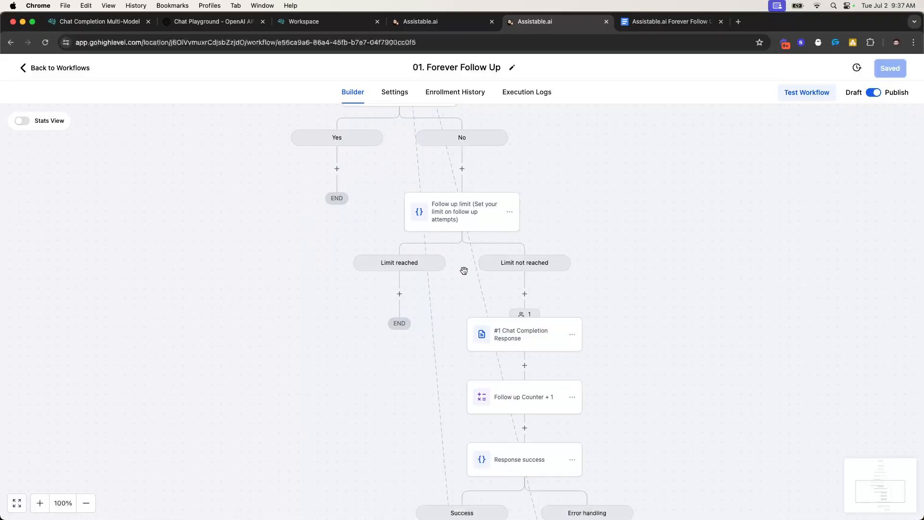
pyautogui.scroll(-3, 507, 334)
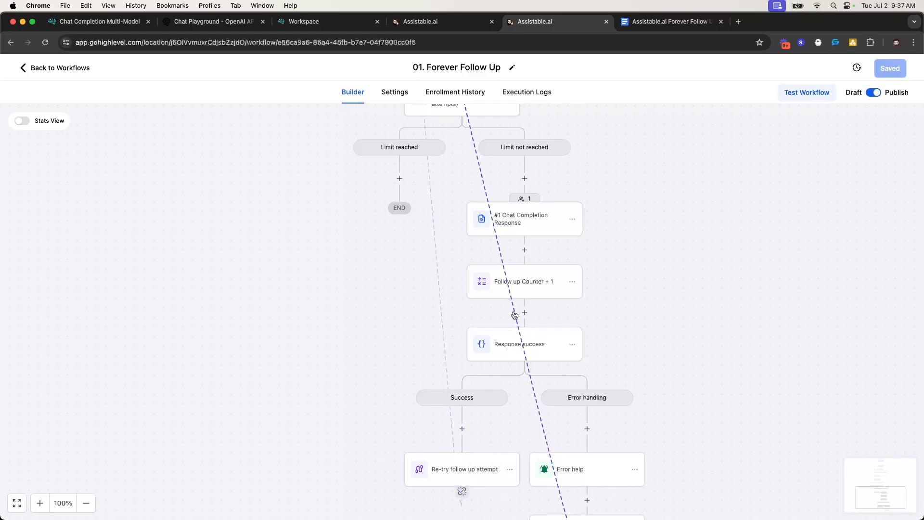
# Review the latest AI follow-up message in the contact's conversation
pyautogui.click(417, 23)
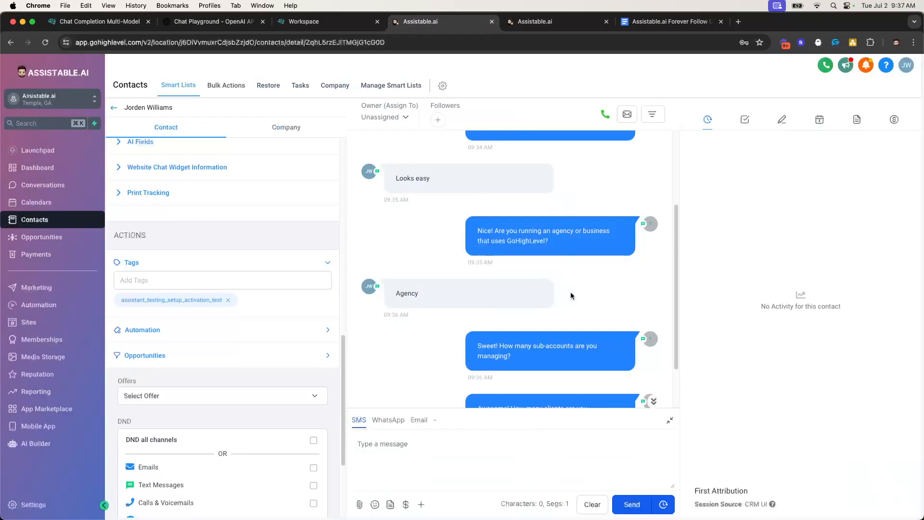
pyautogui.moveTo(479, 344); pyautogui.dragTo(561, 365)
pyautogui.click(561, 365)
pyautogui.moveTo(479, 344); pyautogui.dragTo(561, 365)
pyautogui.click(563, 364)
pyautogui.tripleClick(562, 362)
pyautogui.tripleClick(558, 365)
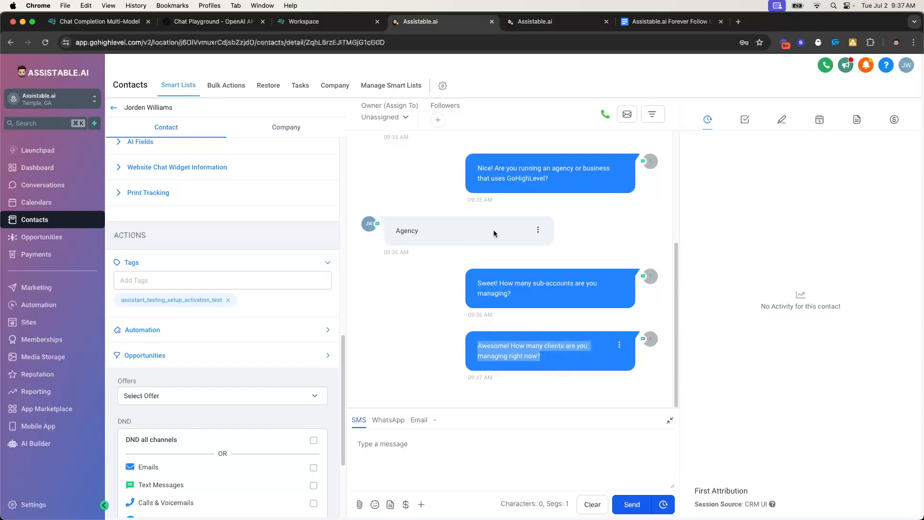
# Open the Chat Completion Response webhook settings in the Forever Follow Up builder
pyautogui.click(554, 21)
pyautogui.scroll(-2, 489, 342)
pyautogui.scroll(5, 520, 306)
pyautogui.click(512, 284)
pyautogui.scroll(-1, 719, 361)
pyautogui.scroll(-8, 718, 361)
pyautogui.scroll(3, 718, 361)
pyautogui.moveTo(624, 251); pyautogui.dragTo(862, 248)
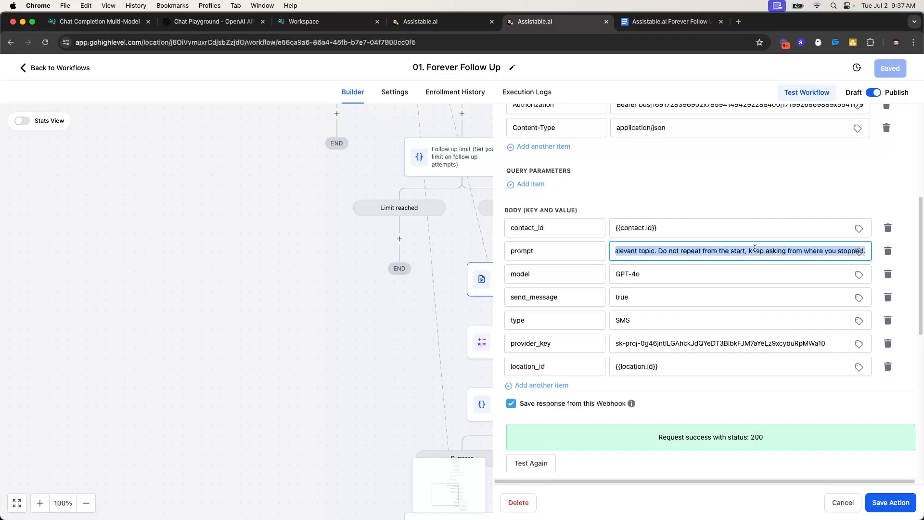
pyautogui.moveTo(755, 248); pyautogui.dragTo(518, 243)
pyautogui.moveTo(609, 251); pyautogui.dragTo(923, 255)
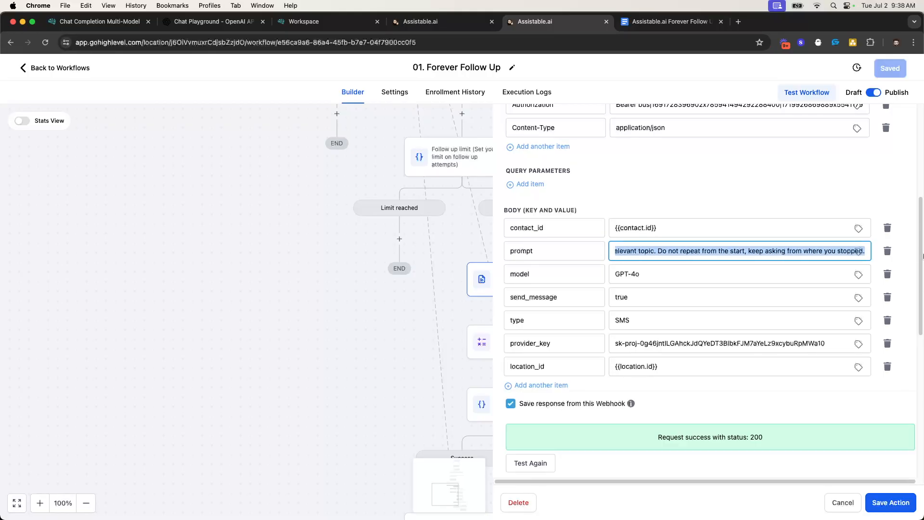
pyautogui.click(726, 250)
pyautogui.press('super+a')
pyautogui.click(685, 253)
pyautogui.moveTo(642, 251); pyautogui.dragTo(904, 261)
# Highlight part of the webhook prompt text, then close the webhook settings
pyautogui.click(810, 252)
pyautogui.moveTo(829, 251); pyautogui.dragTo(579, 248)
pyautogui.click(623, 196)
pyautogui.scroll(5, 796, 160)
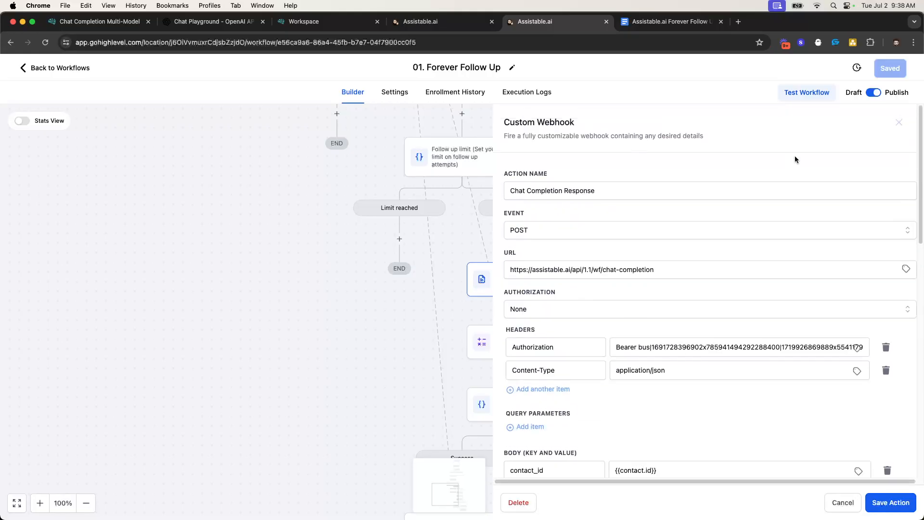
pyautogui.click(905, 124)
# Reopen and close the Chat Completion Response step's settings
pyautogui.scroll(10, 681, 202)
pyautogui.scroll(6, 481, 130)
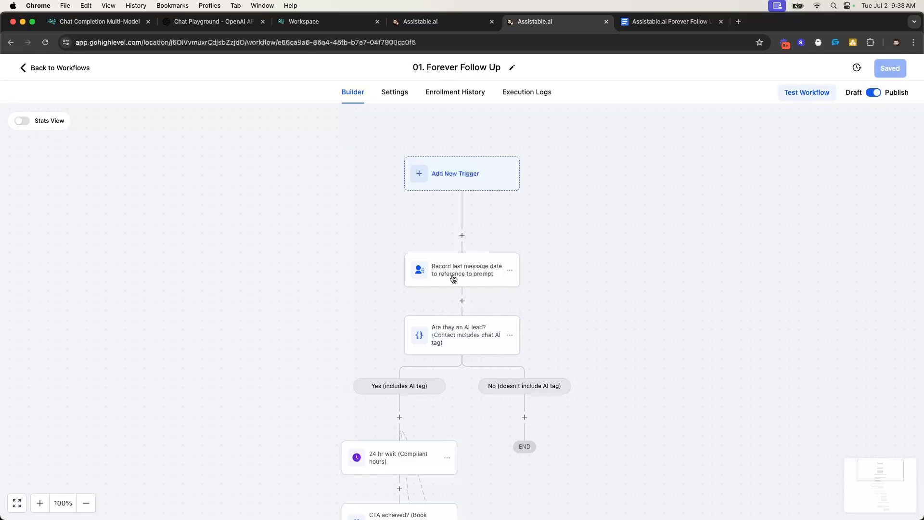
pyautogui.scroll(-5, 465, 283)
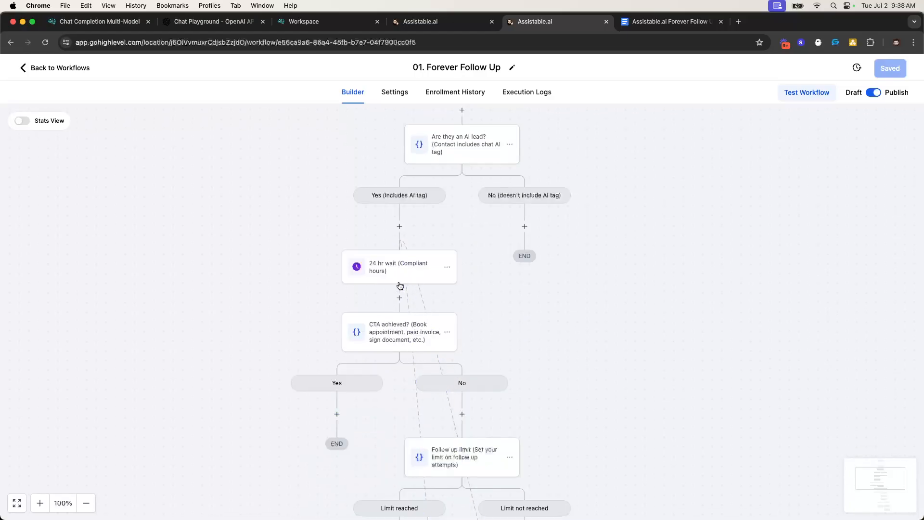
pyautogui.scroll(-7, 434, 285)
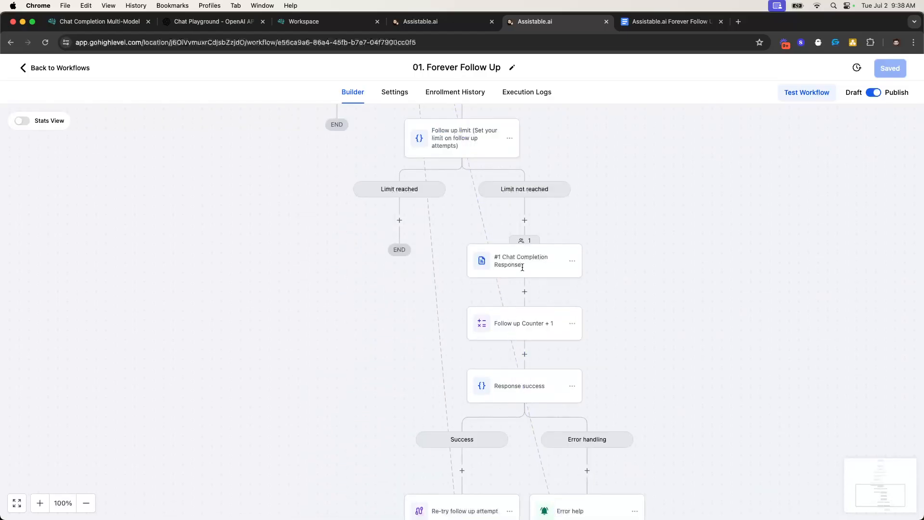
pyautogui.click(520, 263)
pyautogui.click(896, 124)
# Reload the Forever Follow Up workflow to refresh contact positions on the canvas
pyautogui.click(43, 44)
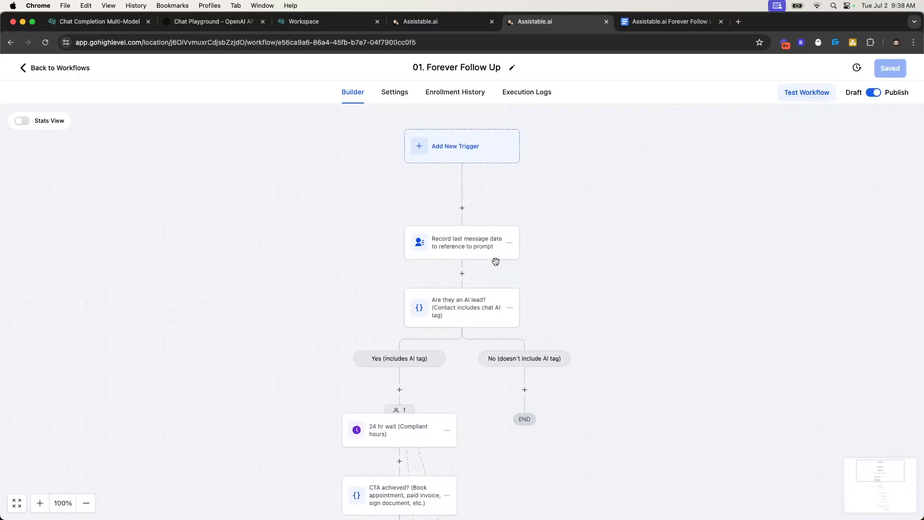
pyautogui.scroll(-3, 496, 261)
pyautogui.scroll(-8, 420, 278)
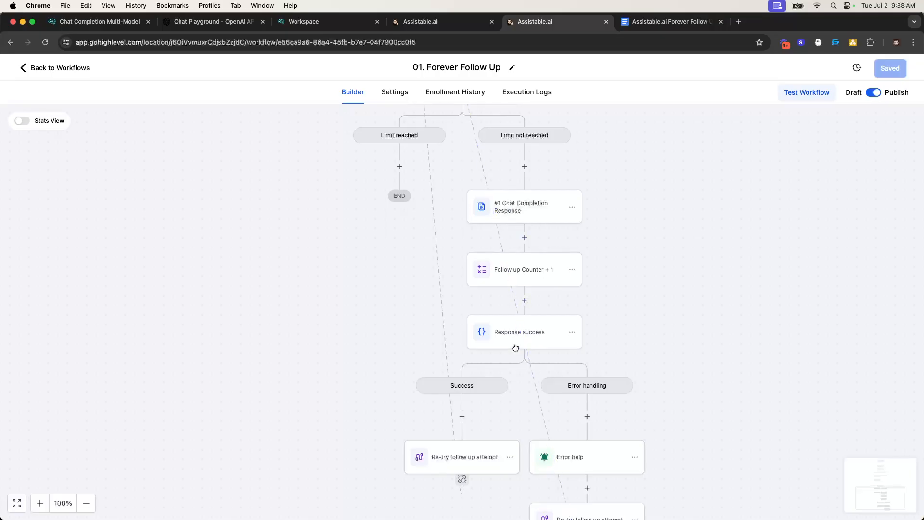
pyautogui.scroll(5, 460, 433)
# Move all contacts at the 24 hr wait step onward, then reload the contact's page
pyautogui.click(420, 22)
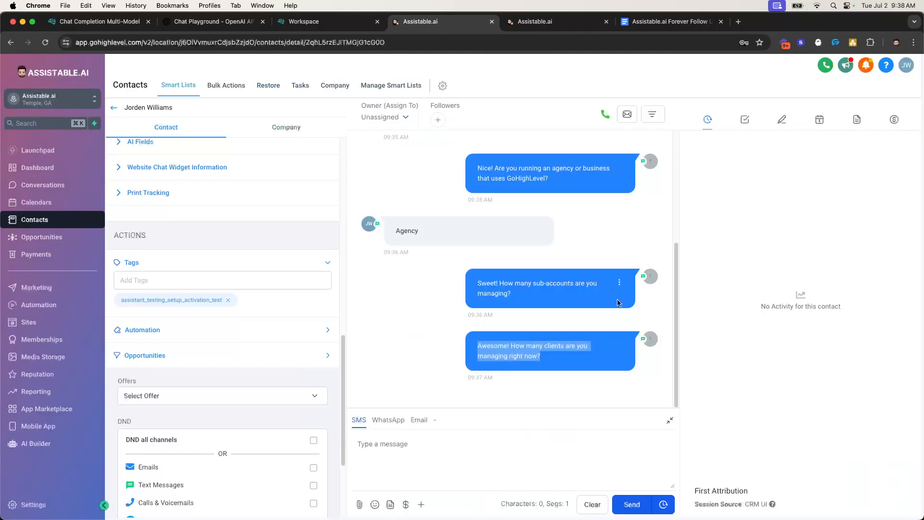
pyautogui.click(508, 321)
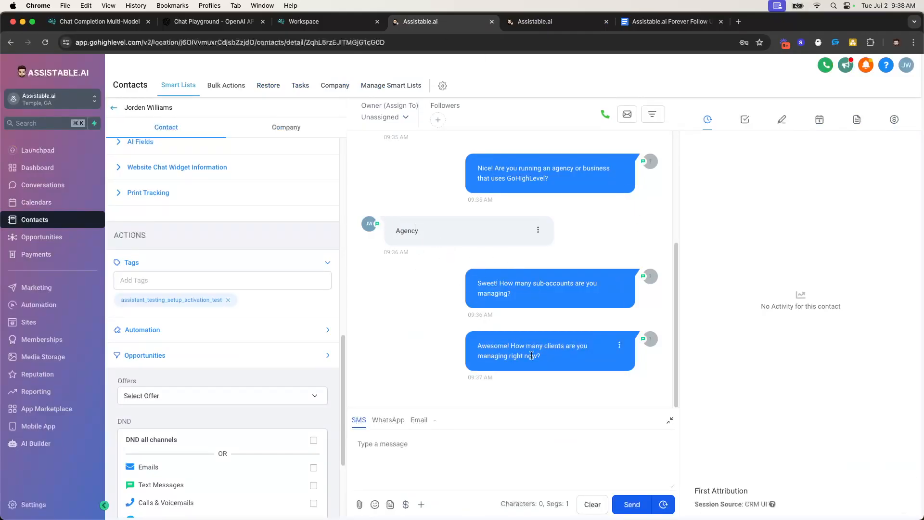
pyautogui.click(534, 21)
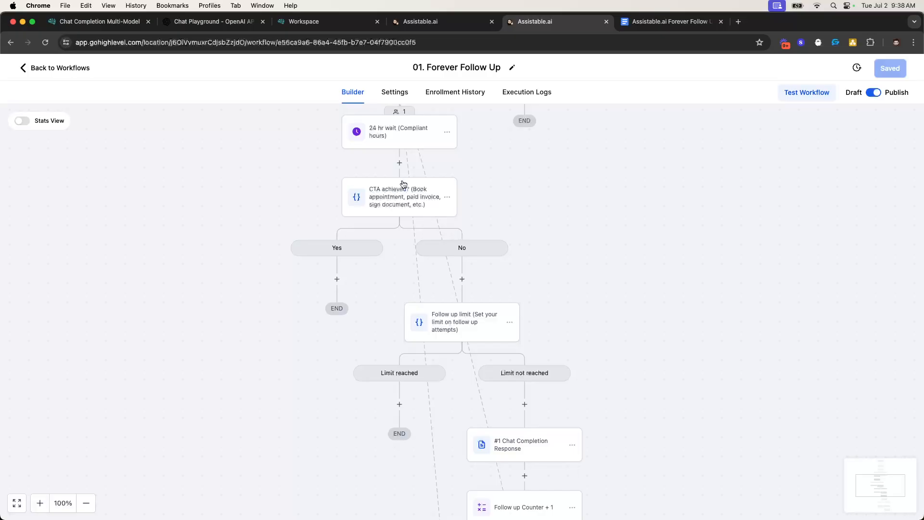
pyautogui.click(397, 110)
pyautogui.click(877, 204)
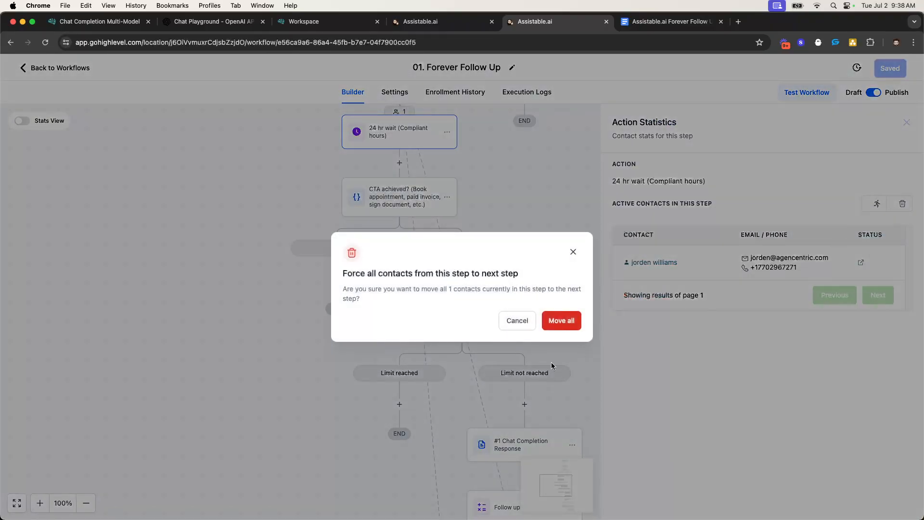
pyautogui.click(564, 320)
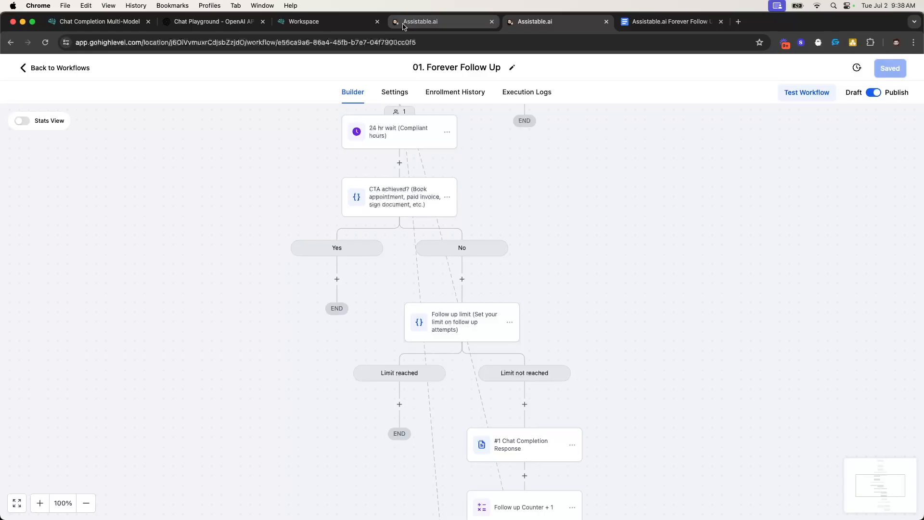
pyautogui.click(419, 21)
pyautogui.click(45, 43)
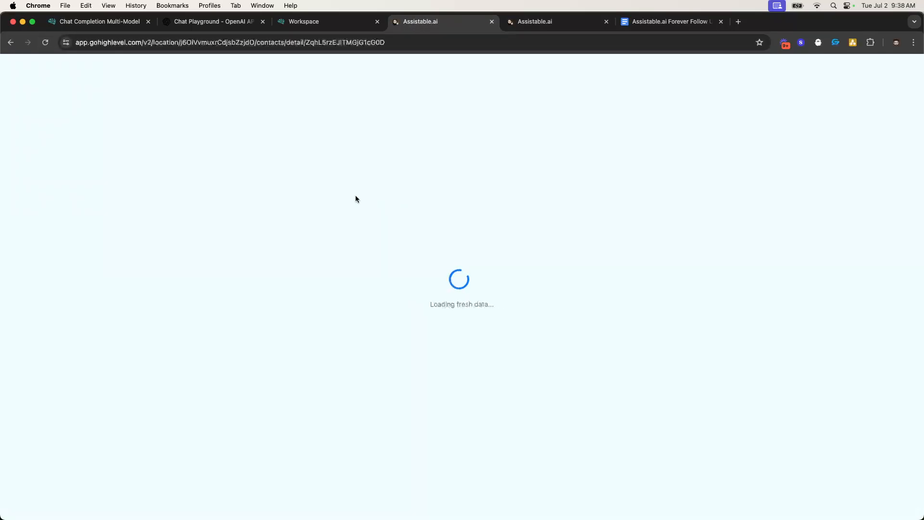
# Check the Follow Up Counter value of 1 in the contact's AI Fields
pyautogui.scroll(-10, 248, 239)
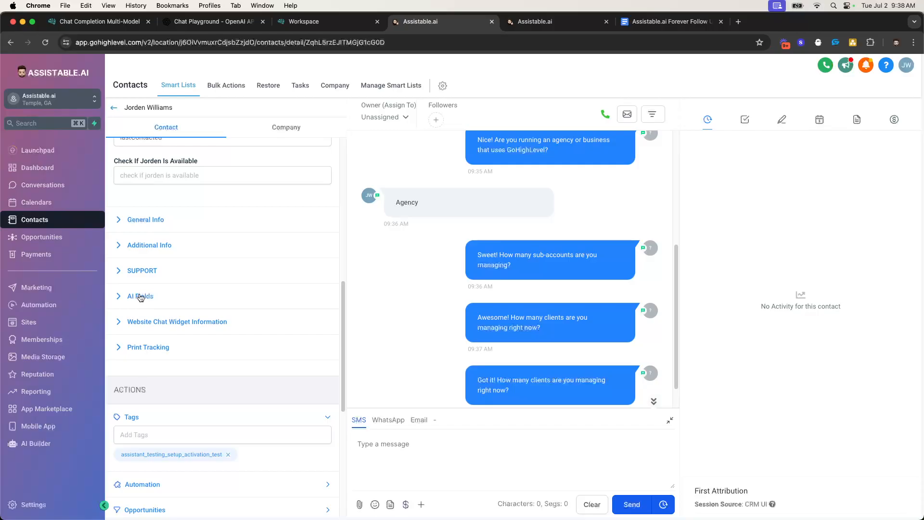
pyautogui.click(140, 298)
pyautogui.scroll(-1, 137, 333)
pyautogui.doubleClick(126, 369)
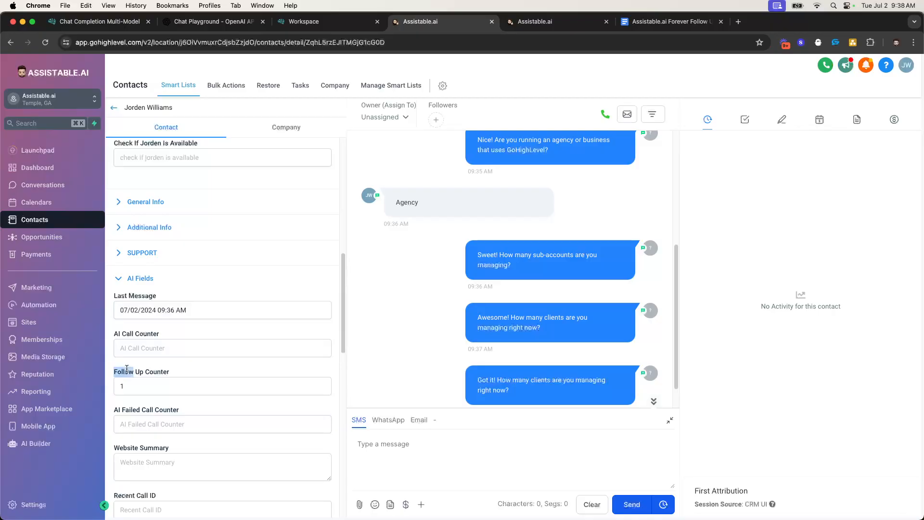
pyautogui.click(137, 279)
# Review the three outgoing follow-up messages, then return to the Forever Follow Up builder
pyautogui.scroll(2, 298, 289)
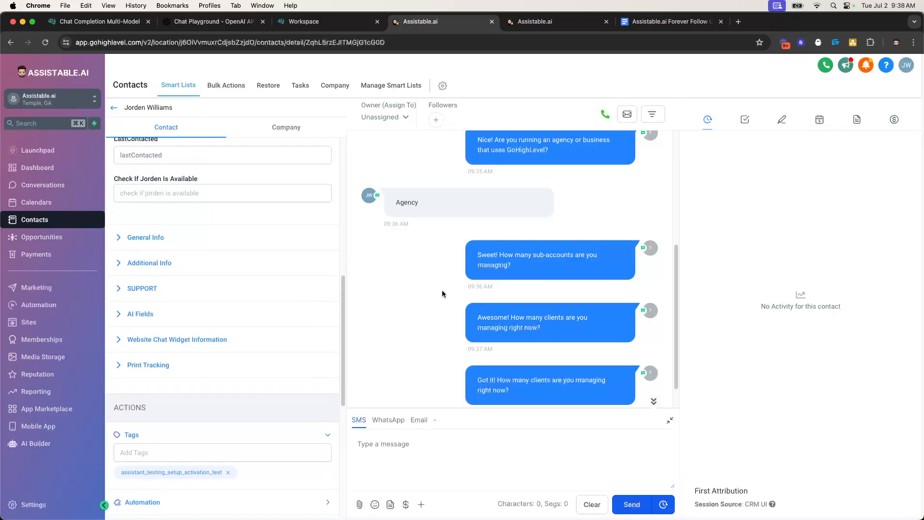
pyautogui.scroll(-2, 437, 291)
pyautogui.moveTo(477, 220); pyautogui.dragTo(460, 211)
pyautogui.click(566, 360)
pyautogui.click(462, 215)
pyautogui.click(547, 361)
pyautogui.scroll(3, 460, 211)
pyautogui.scroll(-3, 460, 211)
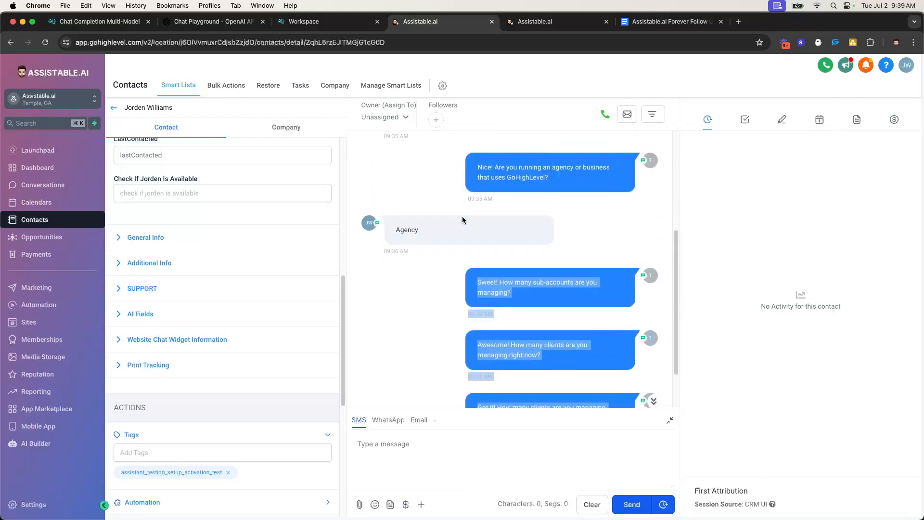
pyautogui.click(524, 22)
pyautogui.scroll(-6, 459, 253)
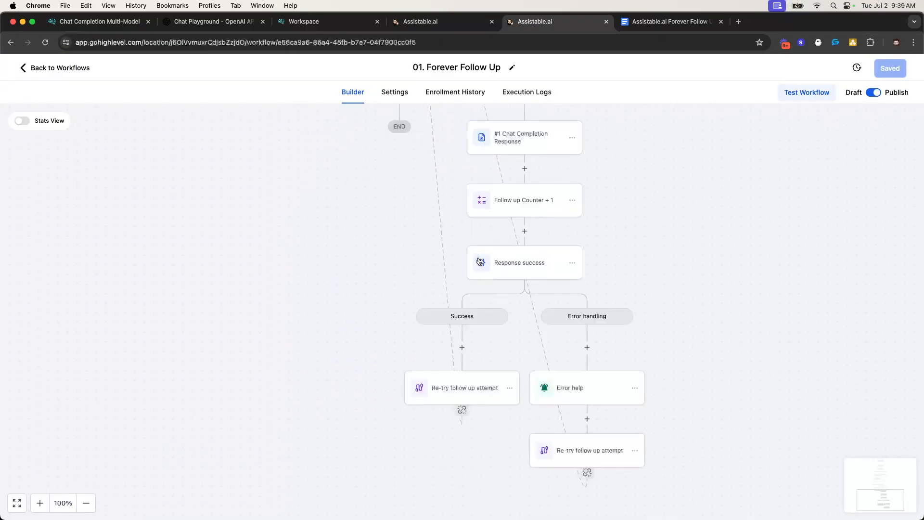
# Scroll up the builder and go back to the Chat Assistant Follow Up workflow list
pyautogui.scroll(3, 513, 159)
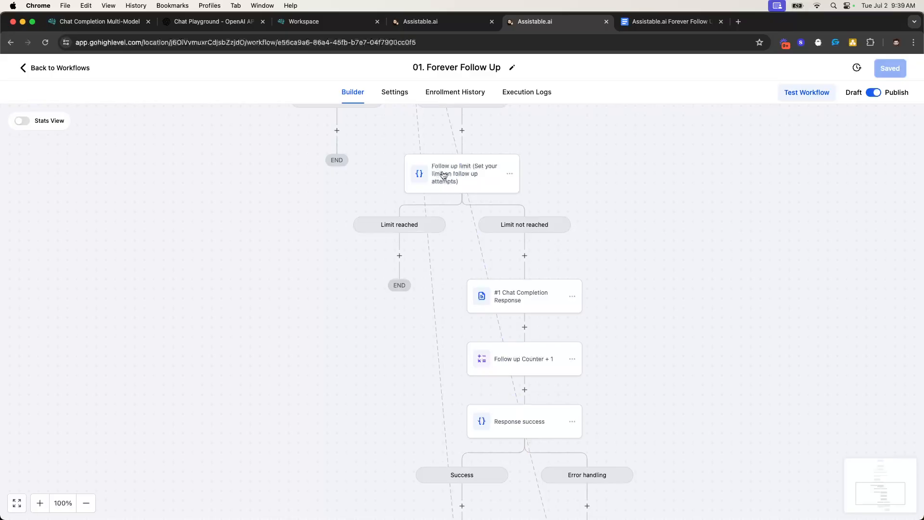
pyautogui.scroll(3, 408, 242)
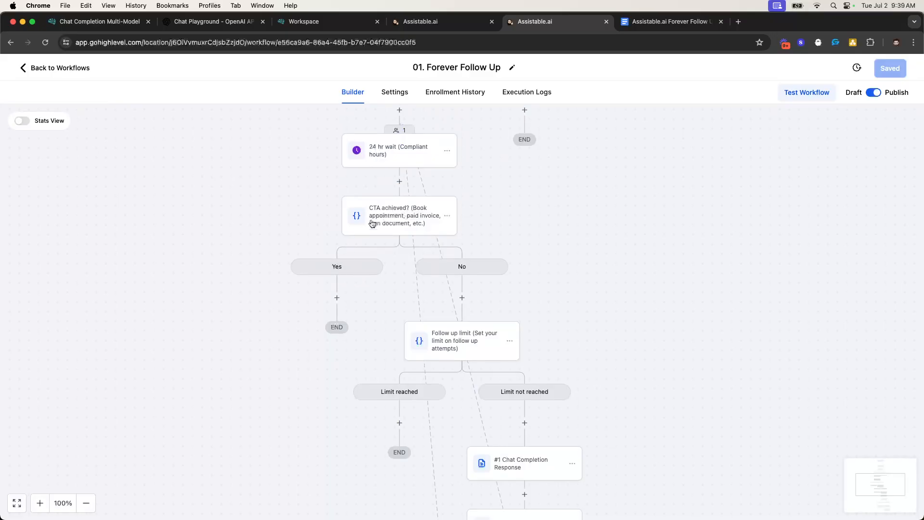
pyautogui.scroll(3, 477, 262)
pyautogui.scroll(1, 477, 262)
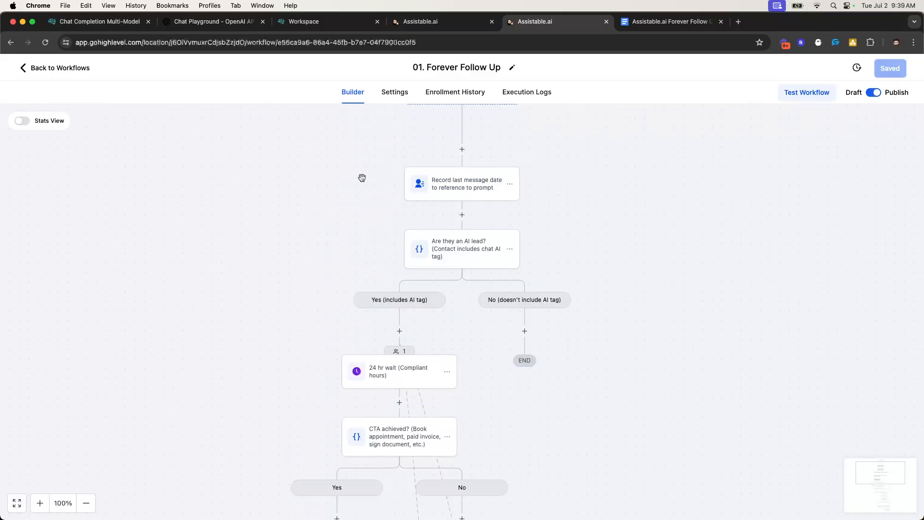
pyautogui.click(63, 67)
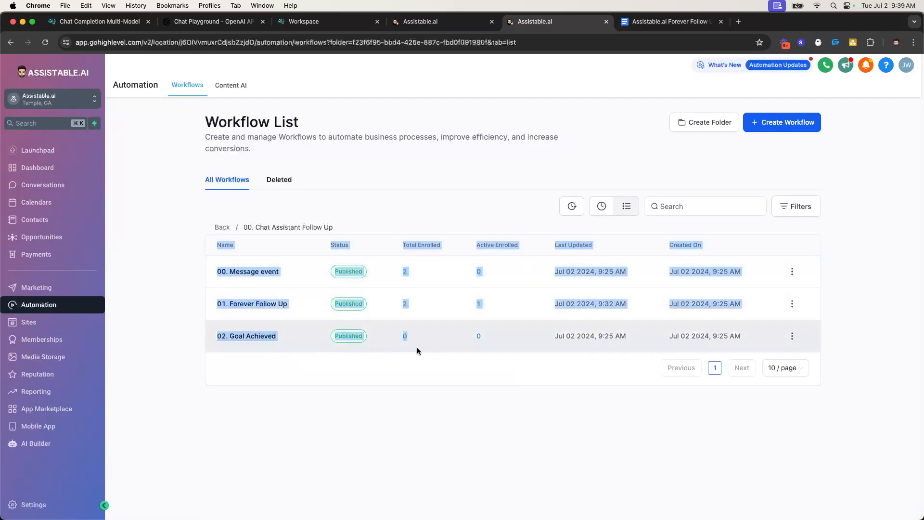
# Highlight workflow list rows to review Forever Follow Up's 2 total, 1 active enrollments
pyautogui.moveTo(193, 219); pyautogui.dragTo(389, 349)
pyautogui.click(391, 352)
pyautogui.moveTo(203, 232); pyautogui.dragTo(391, 359)
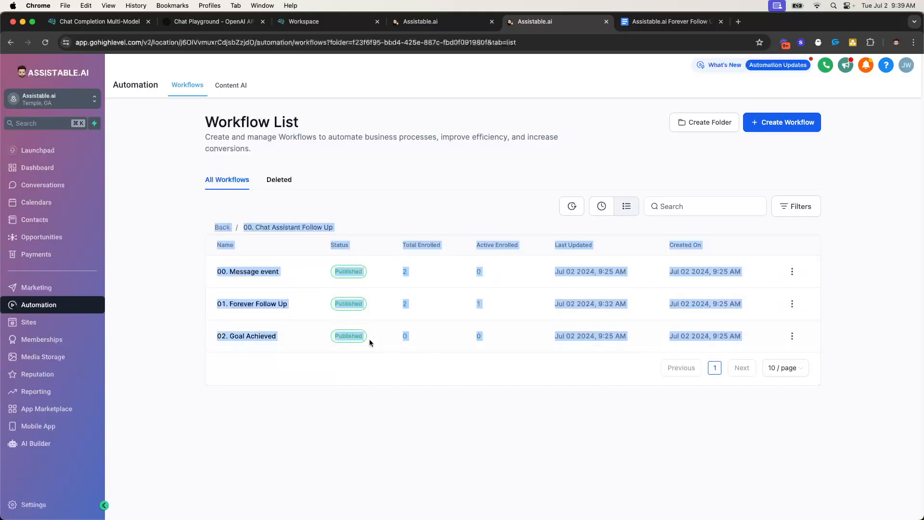
pyautogui.click(201, 219)
pyautogui.moveTo(202, 221); pyautogui.dragTo(631, 374)
pyautogui.click(583, 365)
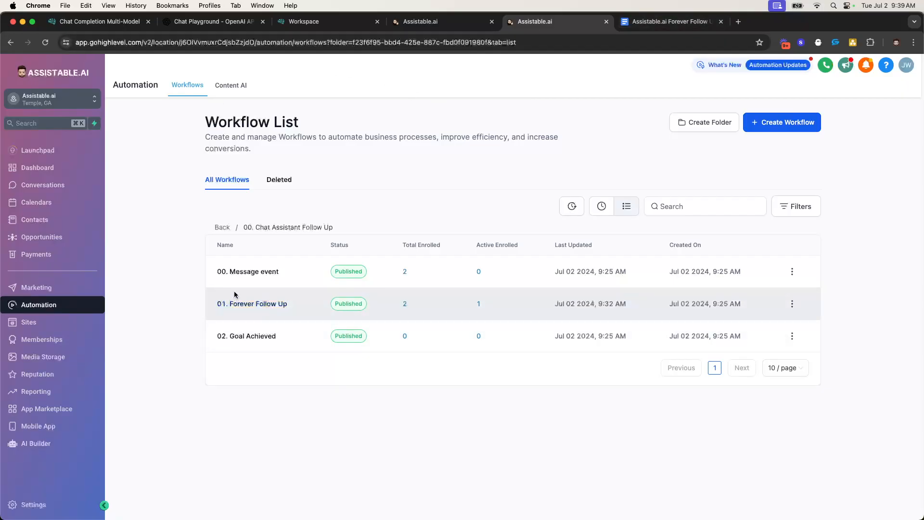
pyautogui.moveTo(249, 233); pyautogui.dragTo(148, 219)
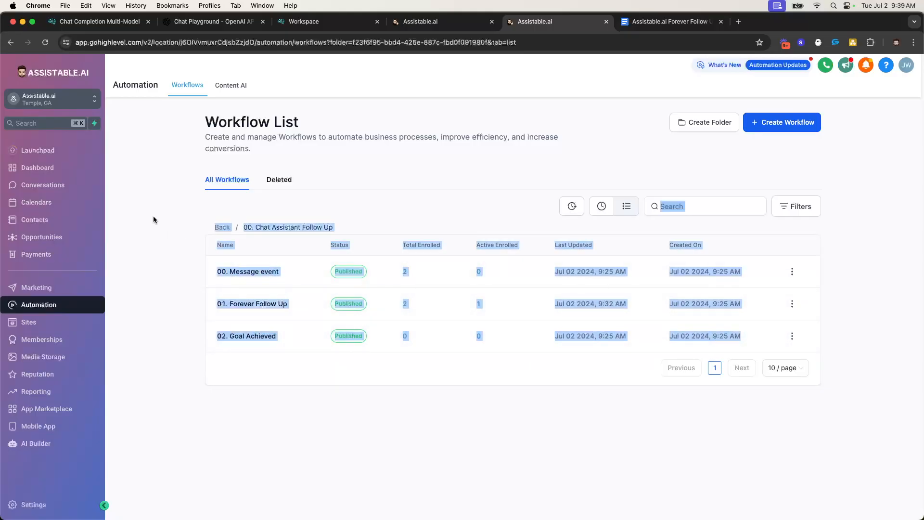
pyautogui.click(149, 219)
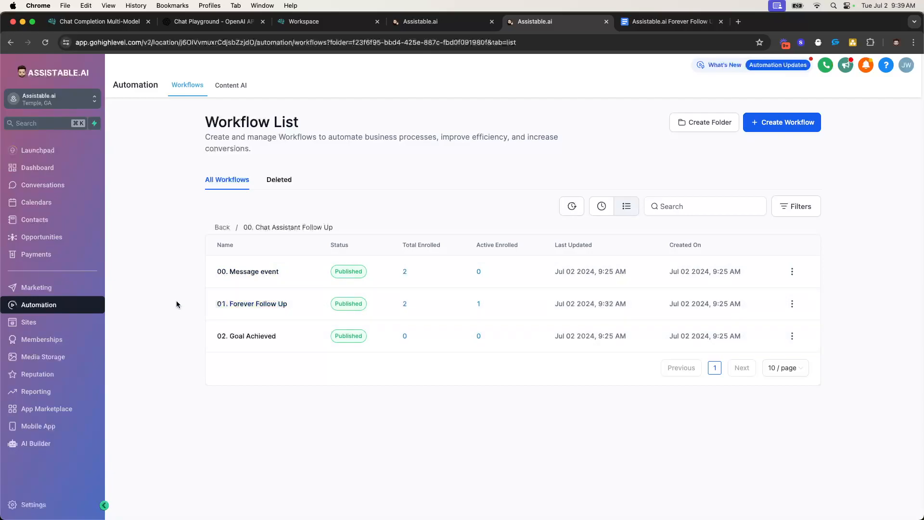
pyautogui.moveTo(174, 301); pyautogui.dragTo(316, 313)
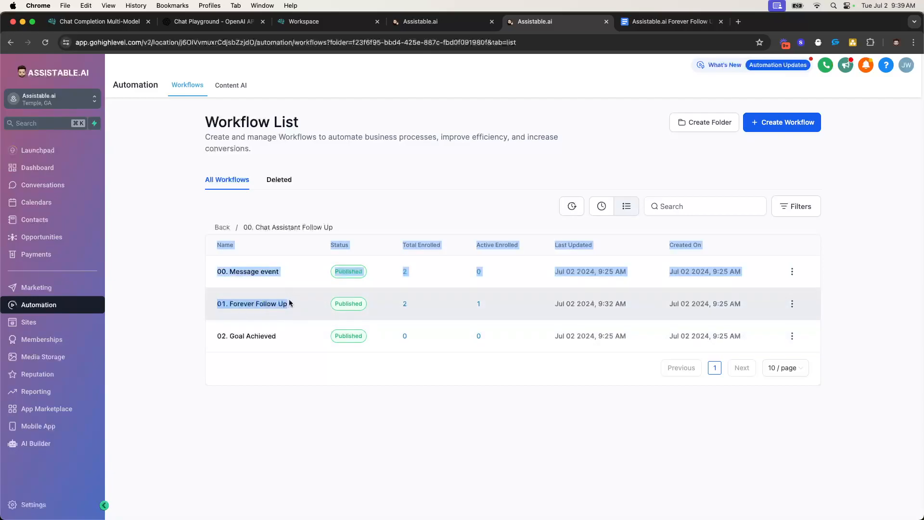
# Open the Chat Completion Response settings and highlight its type SMS and model GPT-4o values
pyautogui.click(259, 308)
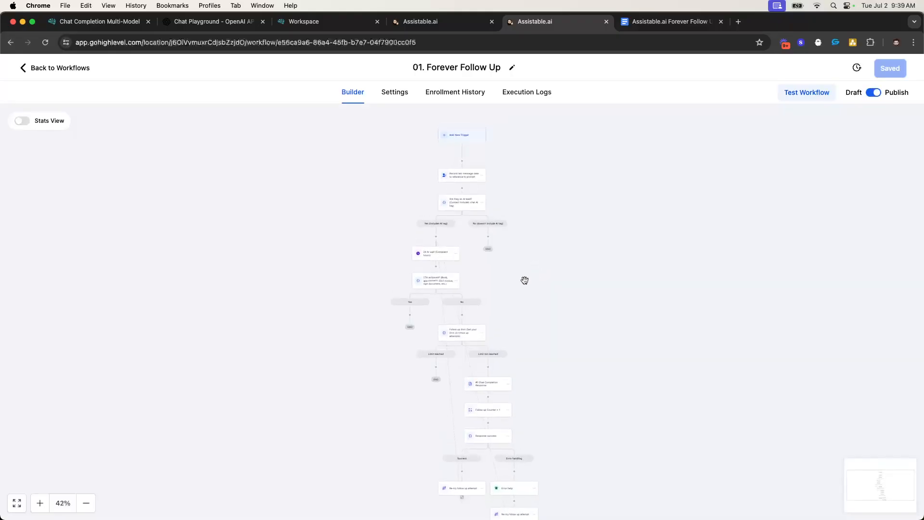
pyautogui.scroll(-10, 481, 274)
pyautogui.scroll(-6, 471, 265)
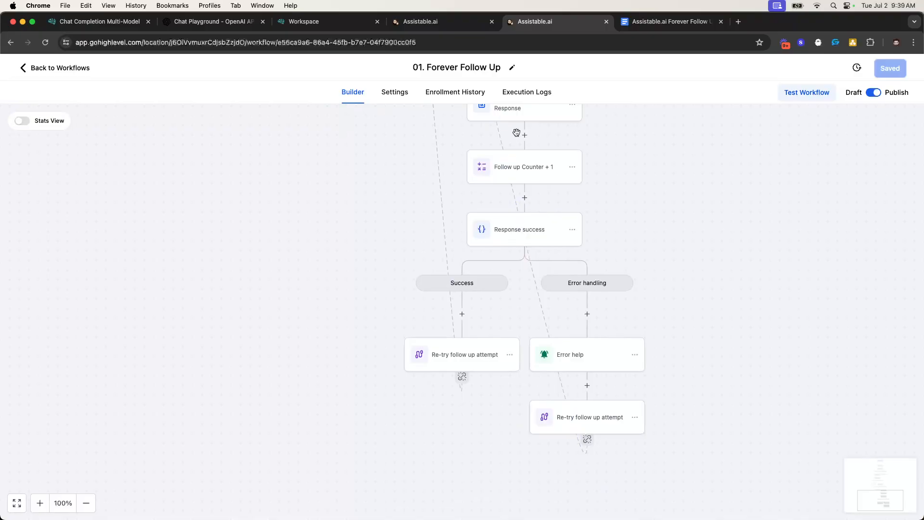
pyautogui.scroll(1, 515, 134)
pyautogui.click(515, 154)
pyautogui.scroll(-3, 689, 277)
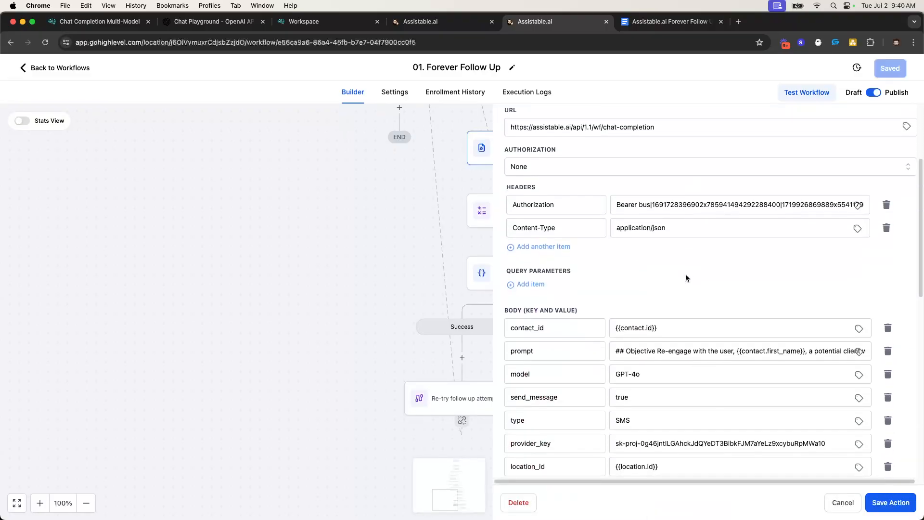
pyautogui.scroll(-3, 686, 278)
pyautogui.click(625, 260)
pyautogui.doubleClick(625, 260)
pyautogui.click(647, 217)
pyautogui.doubleClick(648, 218)
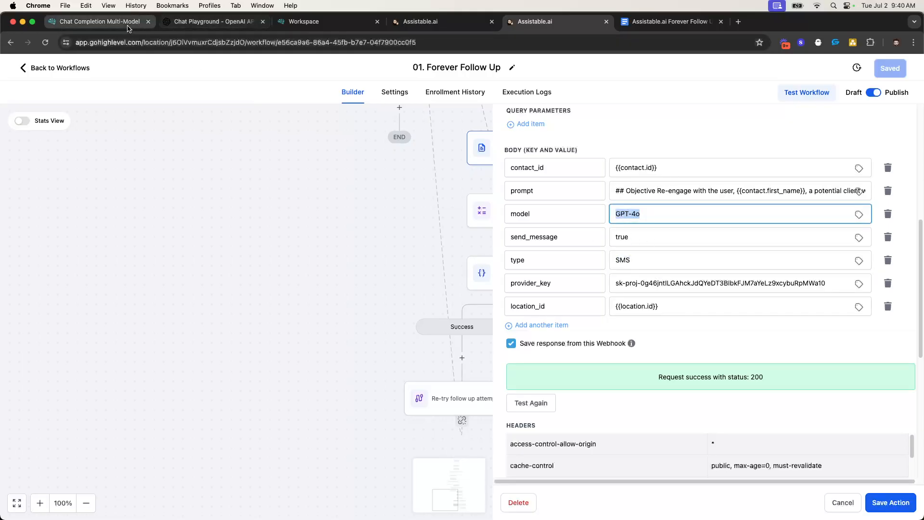
# Check the API docs for allowed model names like LLaMA3 70b and the Groq Key requirement
pyautogui.click(97, 21)
pyautogui.scroll(-5, 296, 319)
pyautogui.scroll(-5, 296, 319)
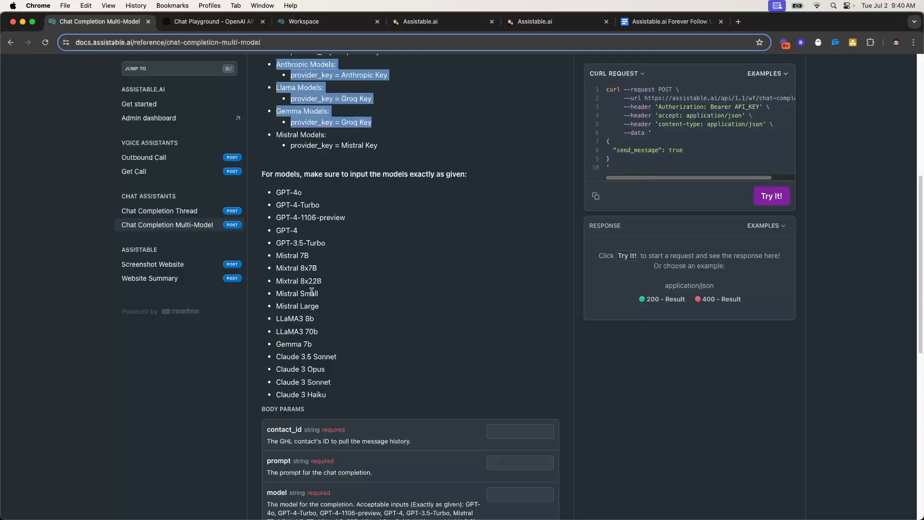
pyautogui.tripleClick(302, 337)
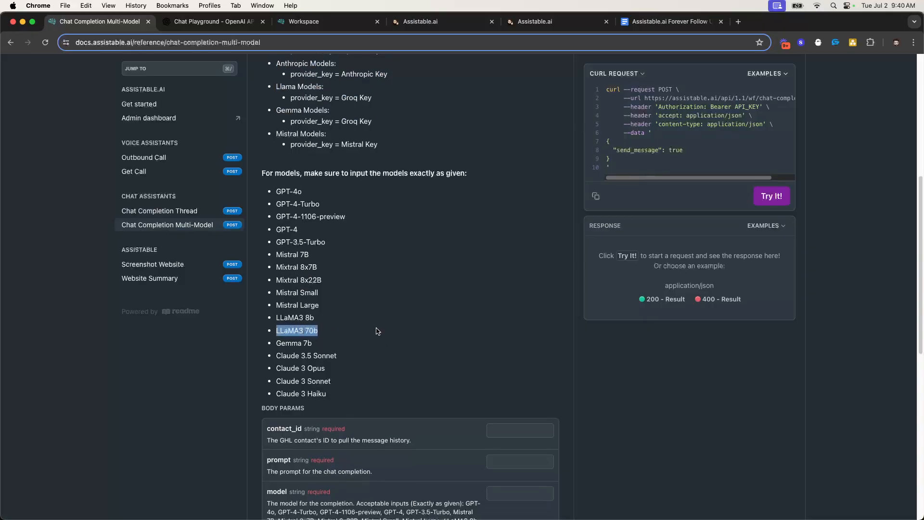
pyautogui.scroll(6, 362, 272)
pyautogui.tripleClick(354, 303)
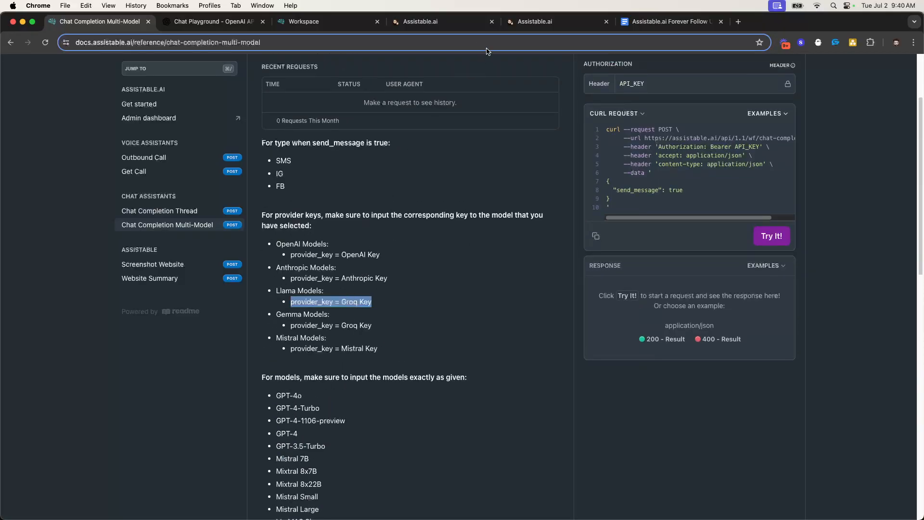
pyautogui.click(433, 22)
# Turn off 'Save response from this Webhook' on the Chat Completion Response webhook
pyautogui.click(554, 25)
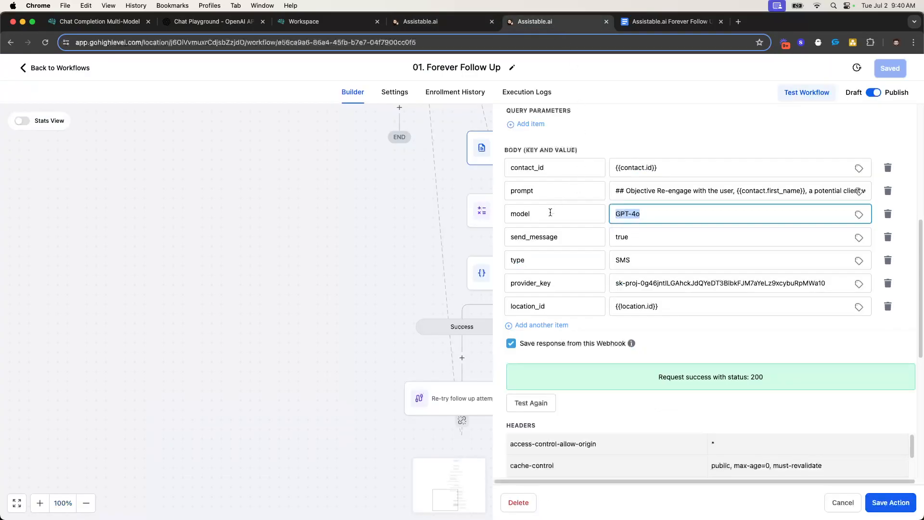
pyautogui.scroll(-1, 673, 212)
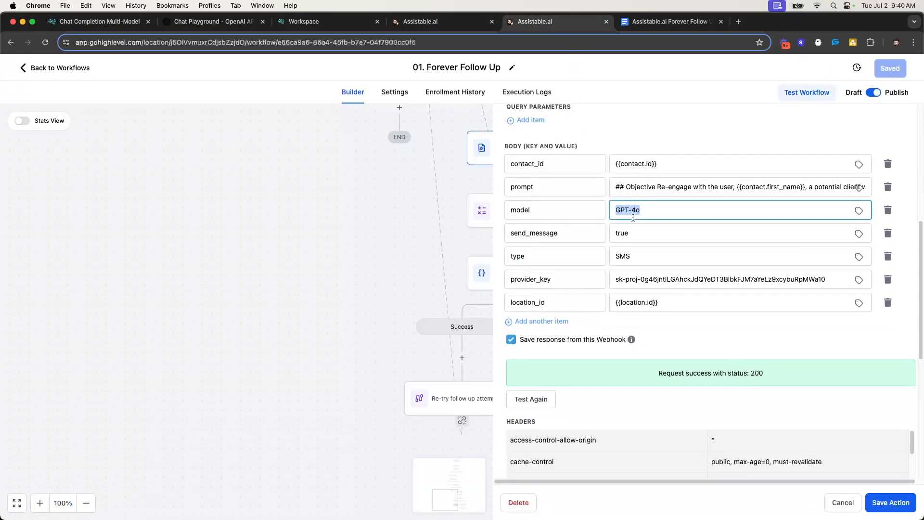
pyautogui.scroll(-5, 673, 210)
pyautogui.scroll(7, 634, 224)
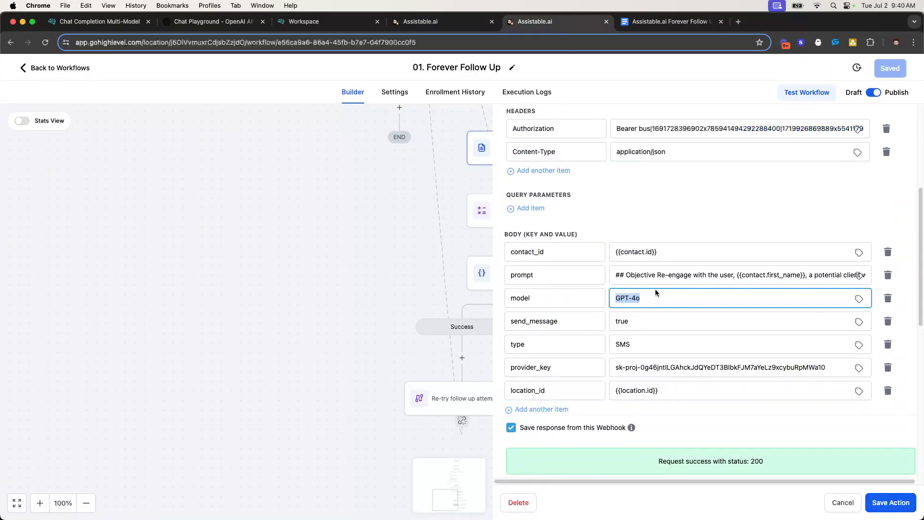
pyautogui.scroll(-2, 638, 292)
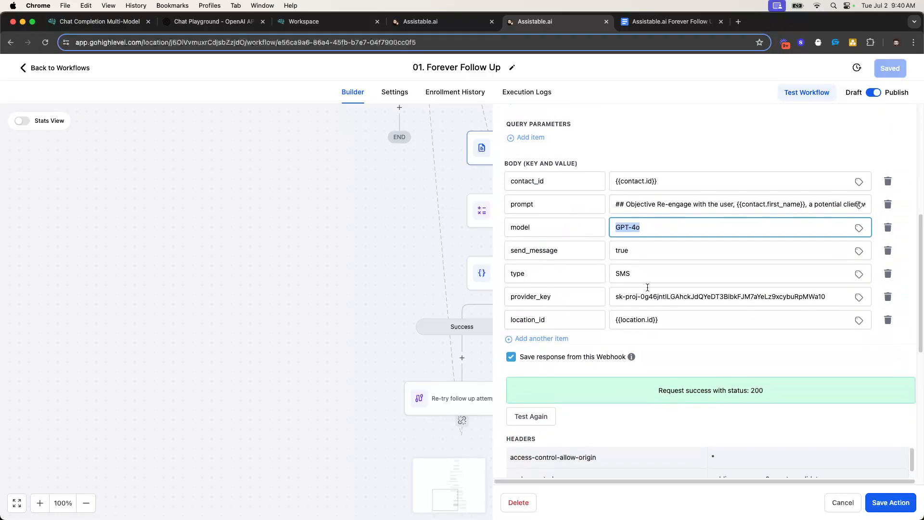
pyautogui.tripleClick(618, 297)
pyautogui.click(788, 297)
pyautogui.tripleClick(788, 297)
pyautogui.click(757, 357)
pyautogui.click(756, 357)
# Select the entire prompt value in the webhook body
pyautogui.click(616, 311)
pyautogui.moveTo(613, 313); pyautogui.dragTo(918, 318)
pyautogui.click(759, 310)
pyautogui.press('super+a')
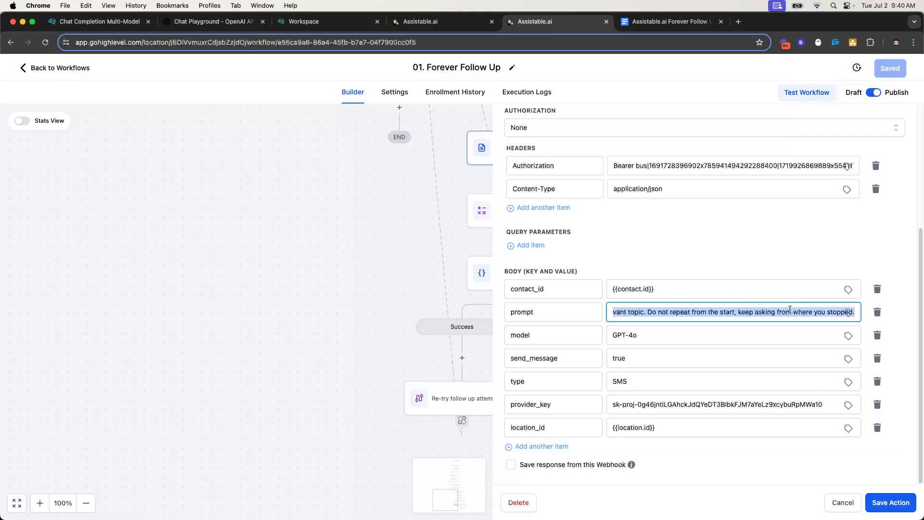
pyautogui.press('super+c')
pyautogui.hotkey('ctrl', 'Tab')
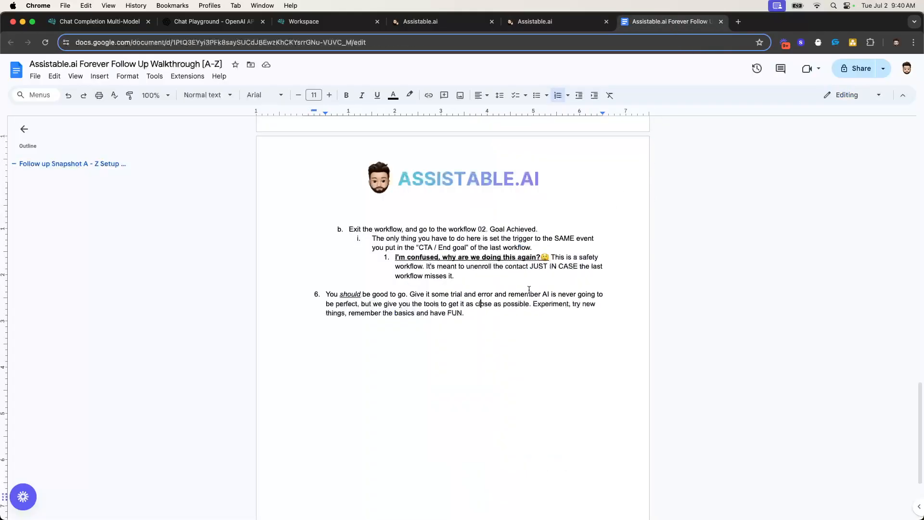
pyautogui.scroll(-3, 493, 216)
pyautogui.press('Return')
pyautogui.press('Return')
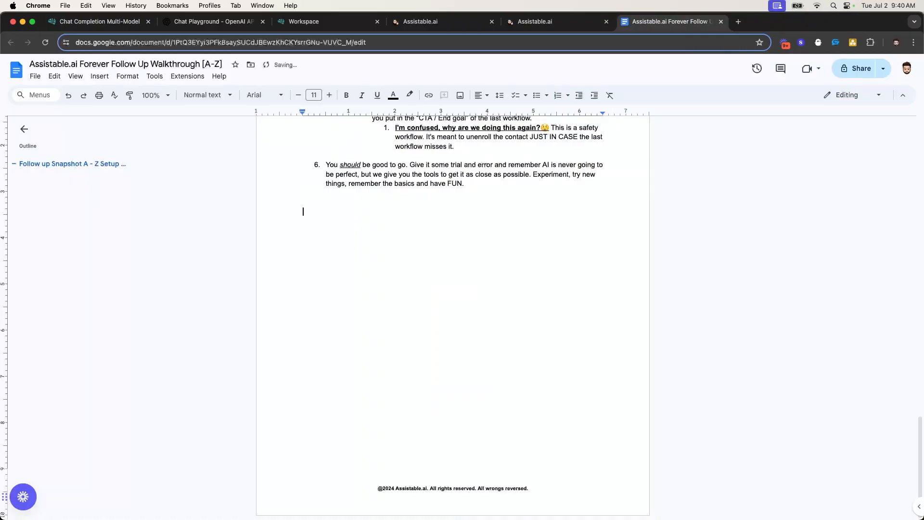
pyautogui.press('super+v')
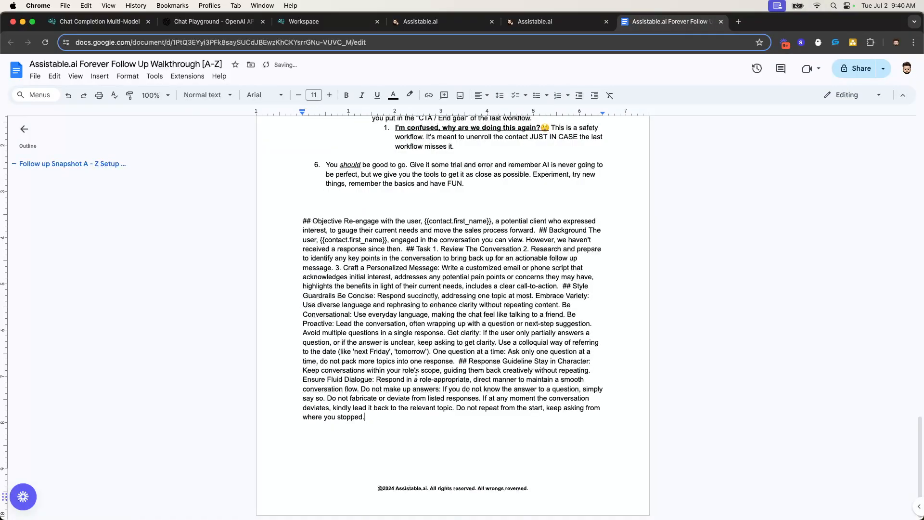
pyautogui.moveTo(302, 223)
pyautogui.mouseDown()
pyautogui.moveTo(431, 445)
pyautogui.moveTo(296, 209)
pyautogui.mouseUp()
pyautogui.press('BackSpace')
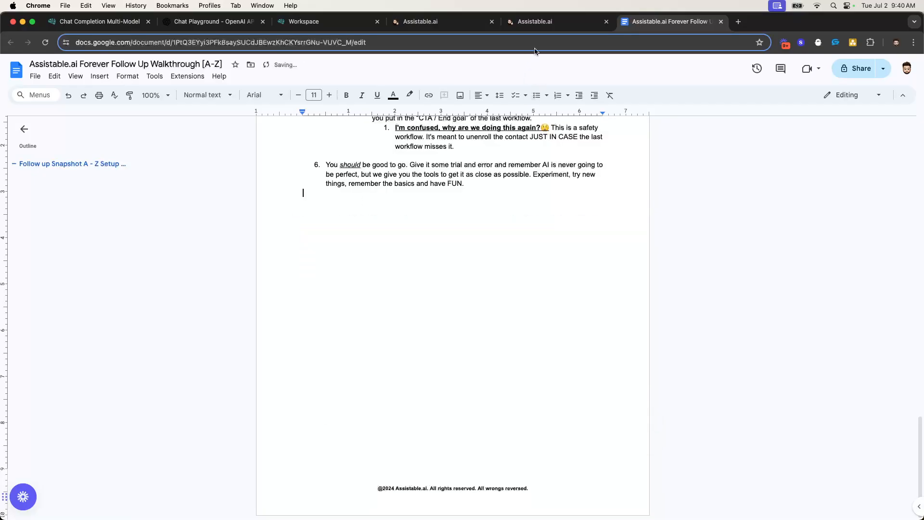
pyautogui.click(561, 23)
pyautogui.doubleClick(677, 309)
pyautogui.moveTo(676, 309); pyautogui.dragTo(909, 318)
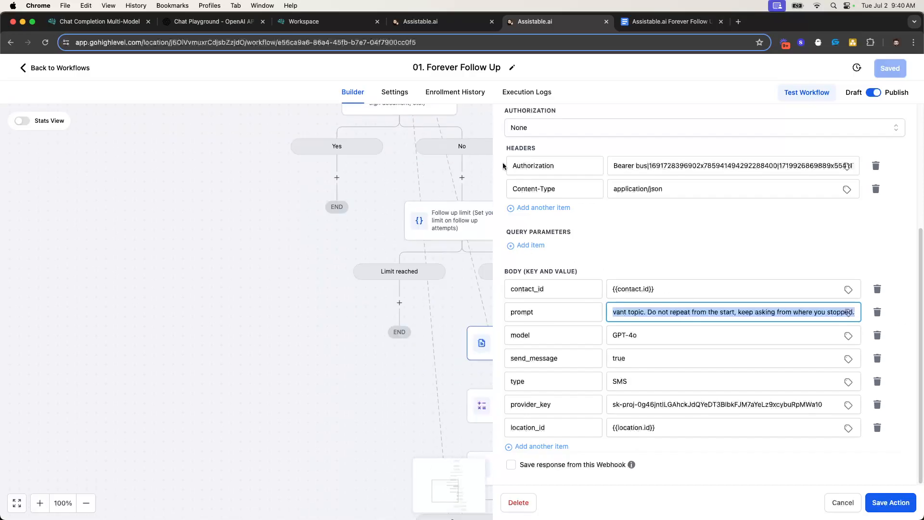
pyautogui.moveTo(693, 312); pyautogui.dragTo(907, 327)
pyautogui.moveTo(658, 312); pyautogui.dragTo(913, 329)
pyautogui.click(707, 312)
pyautogui.moveTo(626, 312); pyautogui.dragTo(905, 330)
pyautogui.tripleClick(741, 312)
pyautogui.click(691, 252)
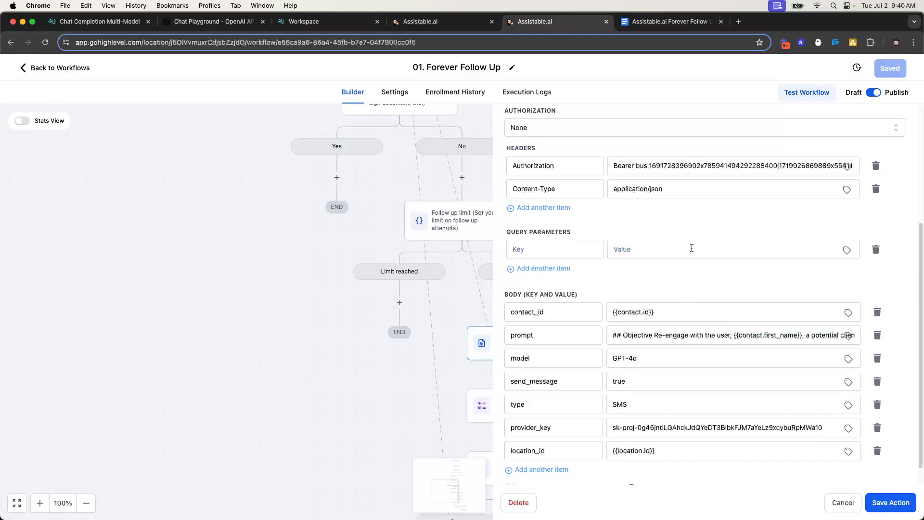
pyautogui.click(879, 252)
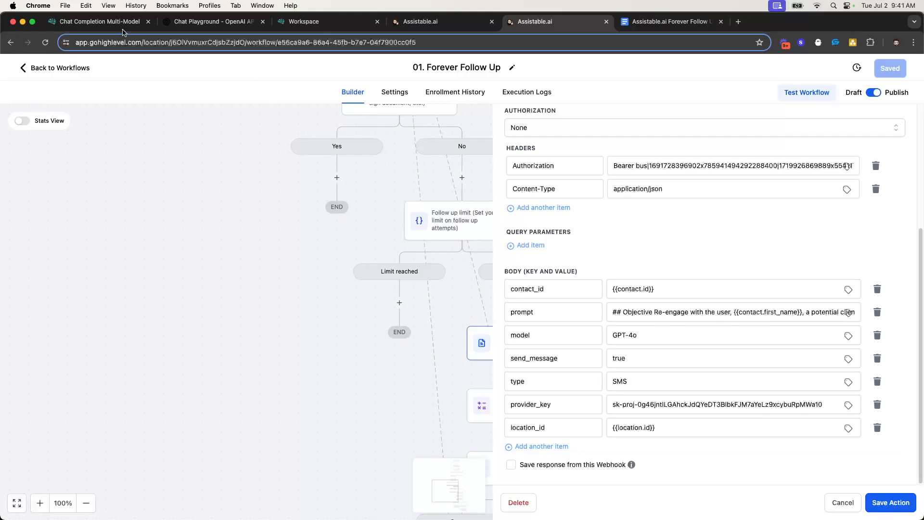
# Review the webhook body fields: the GPT-4o model, the prompt and the SMS type value
pyautogui.click(99, 22)
pyautogui.scroll(-5, 418, 289)
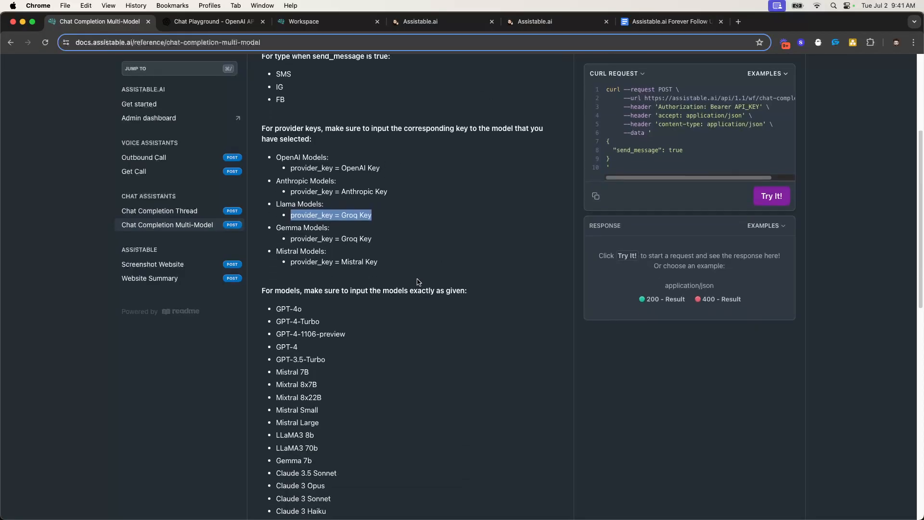
pyautogui.click(476, 21)
pyautogui.click(541, 22)
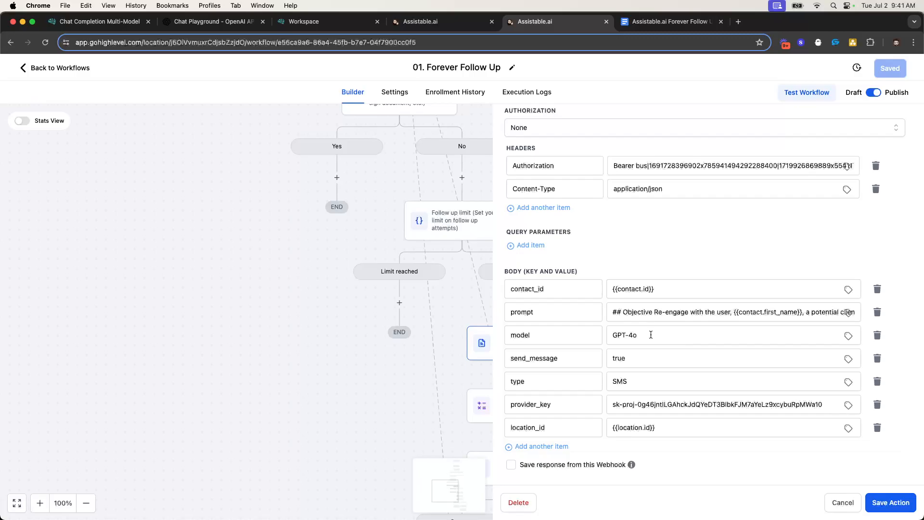
pyautogui.tripleClick(629, 337)
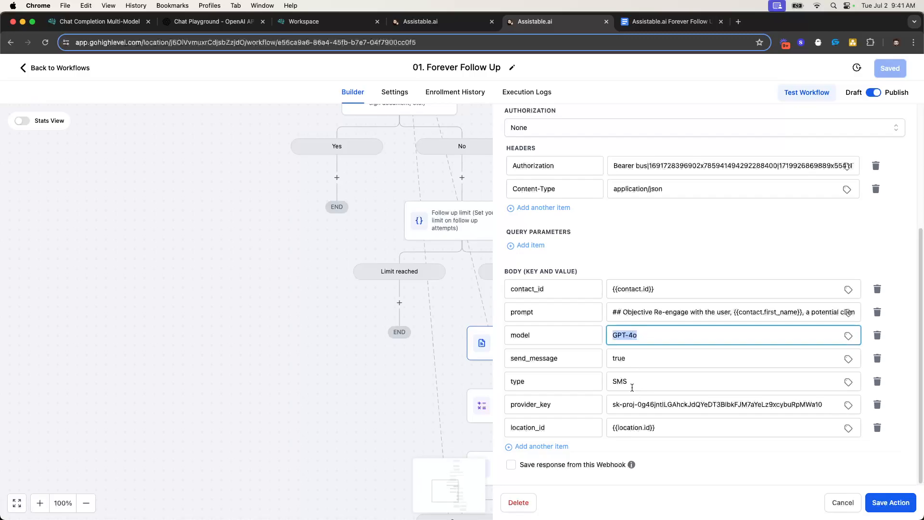
pyautogui.click(642, 314)
pyautogui.moveTo(614, 312); pyautogui.dragTo(896, 322)
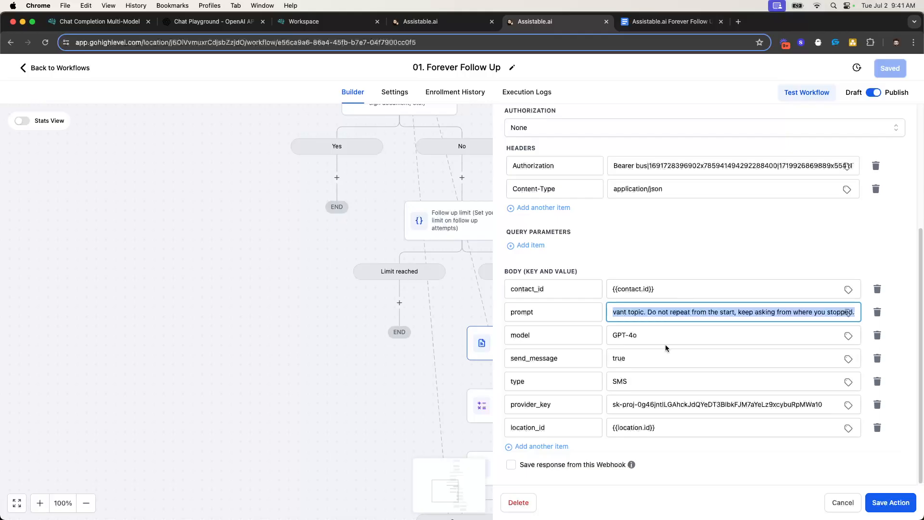
pyautogui.doubleClick(621, 377)
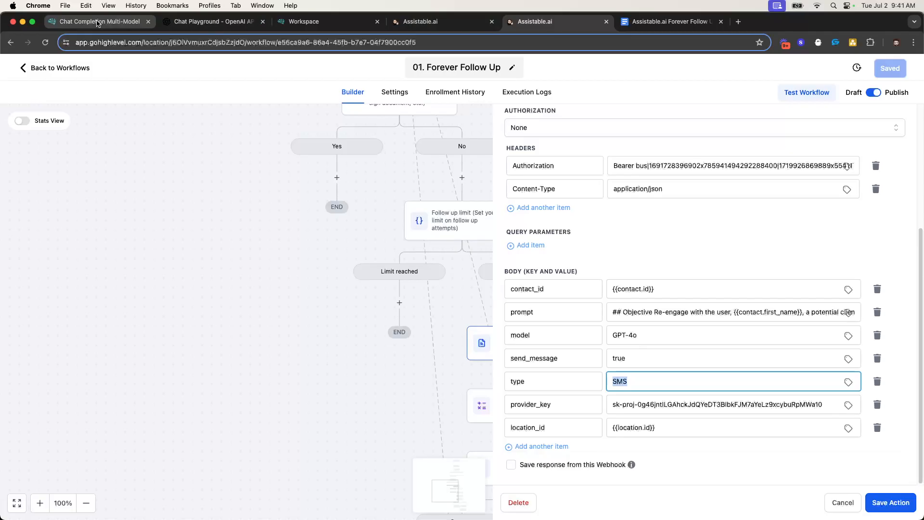
# Confirm in the chat completion docs that the allowed message types are SMS, IG and FB
pyautogui.click(212, 21)
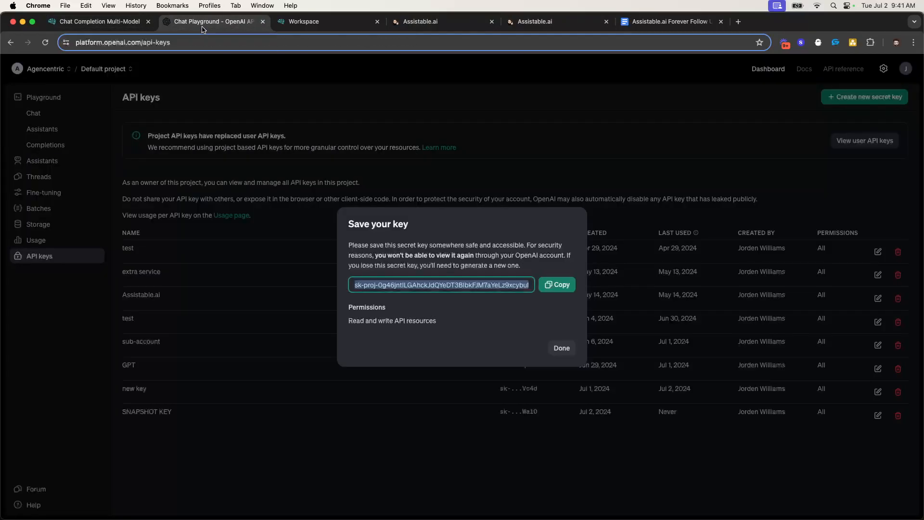
pyautogui.click(99, 21)
pyautogui.scroll(3, 337, 71)
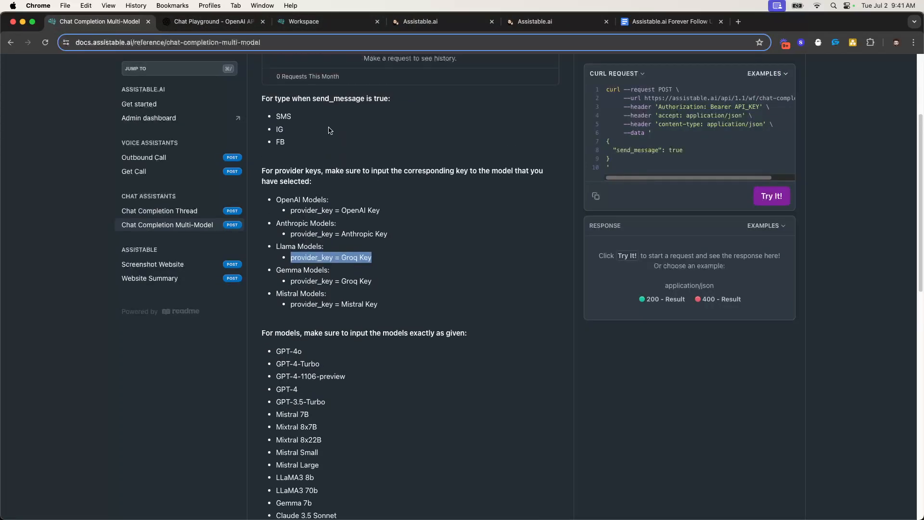
pyautogui.doubleClick(283, 167)
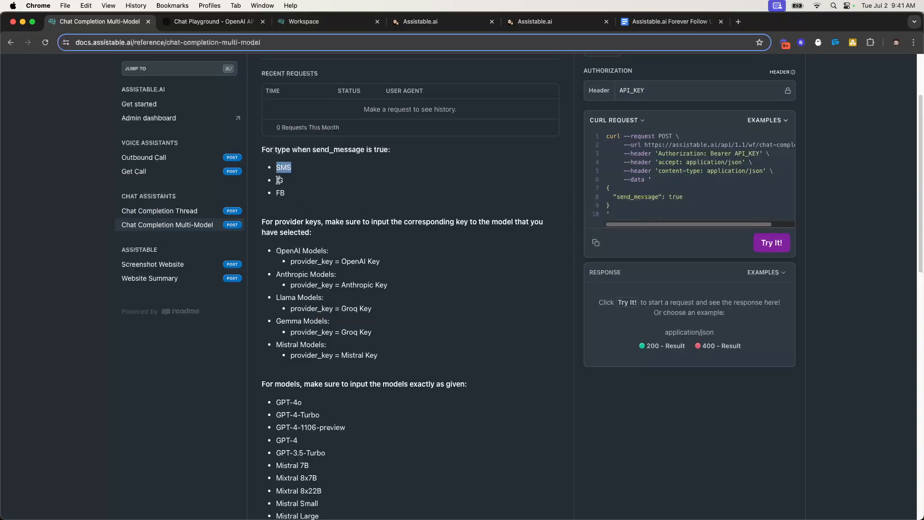
pyautogui.moveTo(262, 147); pyautogui.dragTo(300, 197)
pyautogui.click(294, 174)
pyautogui.doubleClick(287, 165)
pyautogui.doubleClick(281, 181)
pyautogui.doubleClick(281, 193)
# Go back to the workflow list and open the 00. Message event workflow
pyautogui.click(442, 24)
pyautogui.click(530, 24)
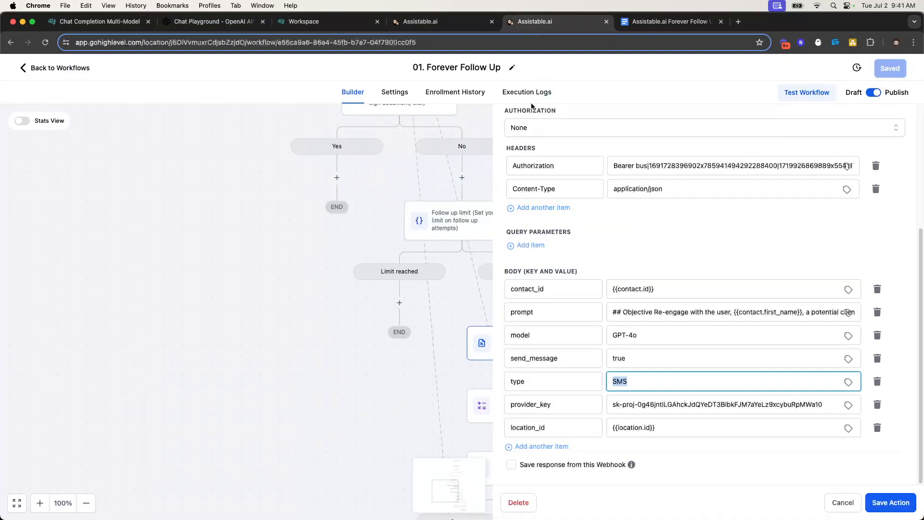
pyautogui.click(33, 68)
pyautogui.click(251, 273)
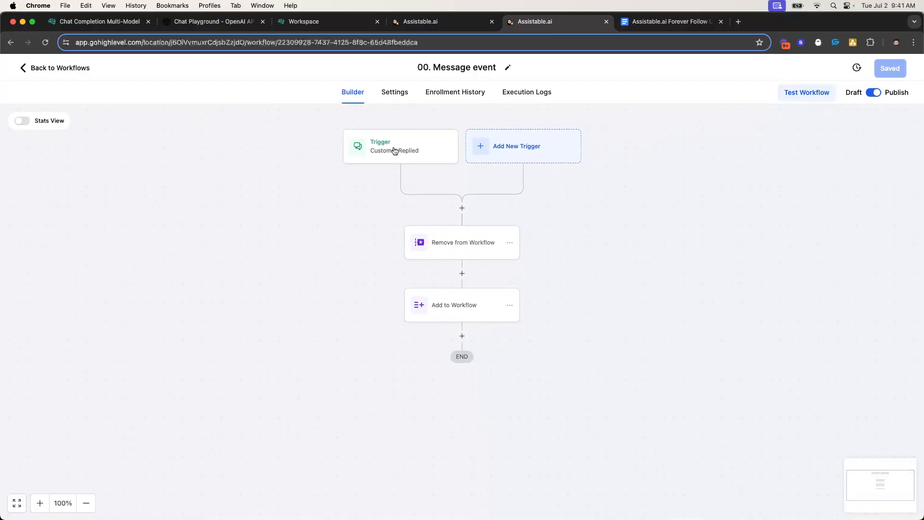
# Filter the existing Customer Replied trigger to the SMS reply channel
pyautogui.click(436, 153)
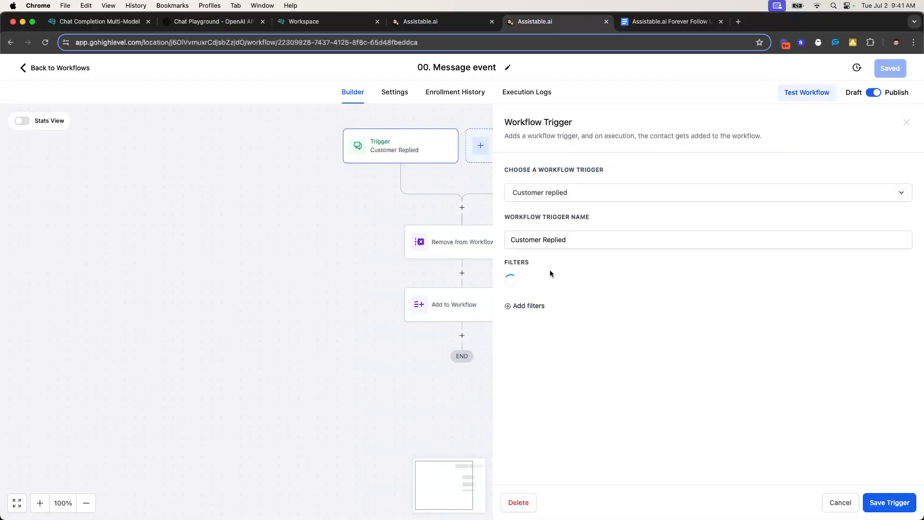
pyautogui.click(543, 283)
pyautogui.click(559, 435)
pyautogui.click(612, 285)
pyautogui.scroll(-2, 577, 400)
pyautogui.click(556, 384)
pyautogui.click(780, 288)
pyautogui.scroll(-2, 744, 354)
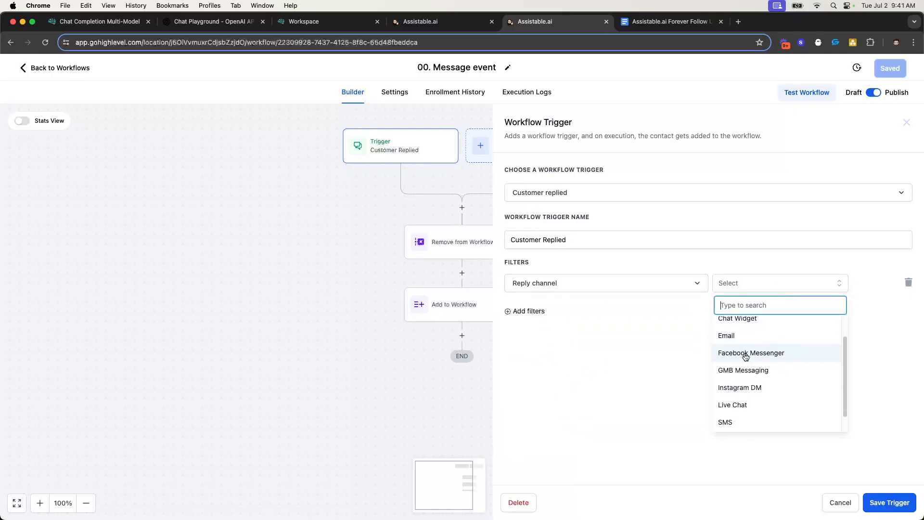
pyautogui.click(743, 407)
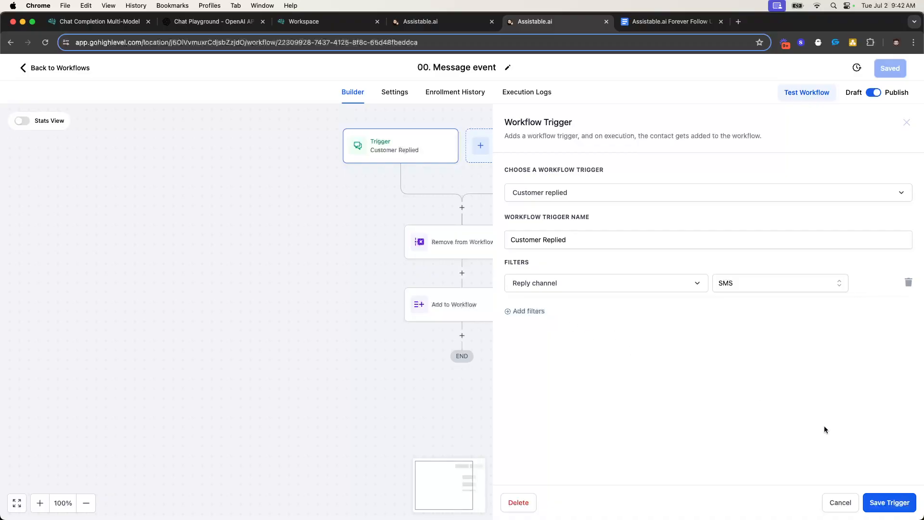
pyautogui.click(884, 496)
# Add a second Customer Replied trigger filtered to Instagram DM replies
pyautogui.click(488, 154)
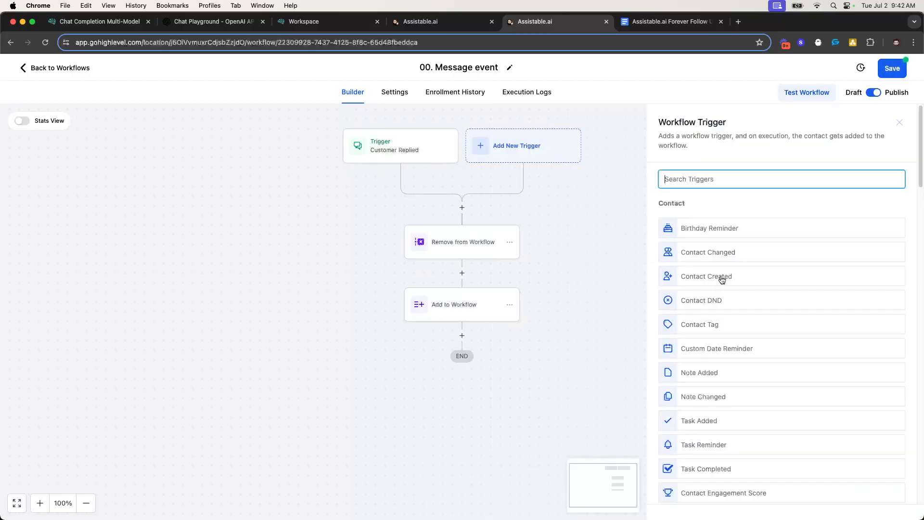
pyautogui.write('customer')
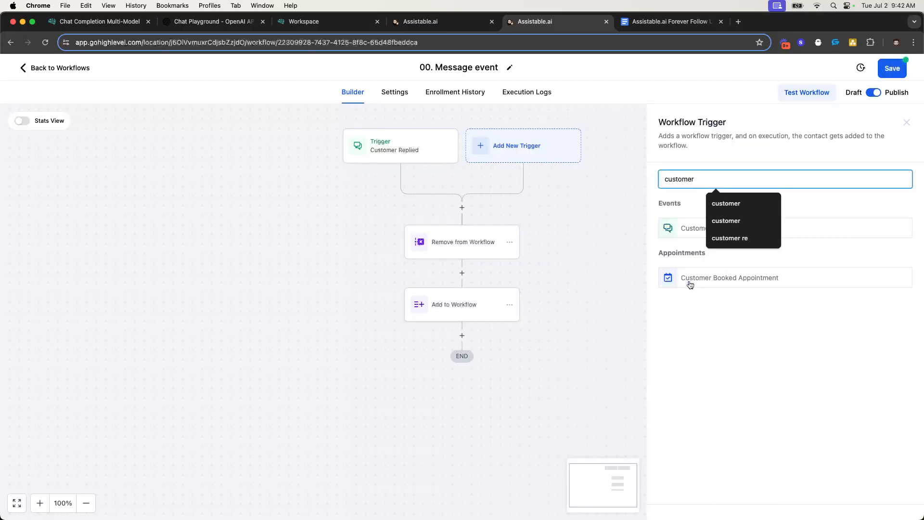
pyautogui.click(674, 235)
pyautogui.click(526, 270)
pyautogui.click(559, 284)
pyautogui.scroll(-3, 574, 390)
pyautogui.scroll(2, 570, 388)
pyautogui.click(568, 333)
pyautogui.click(801, 288)
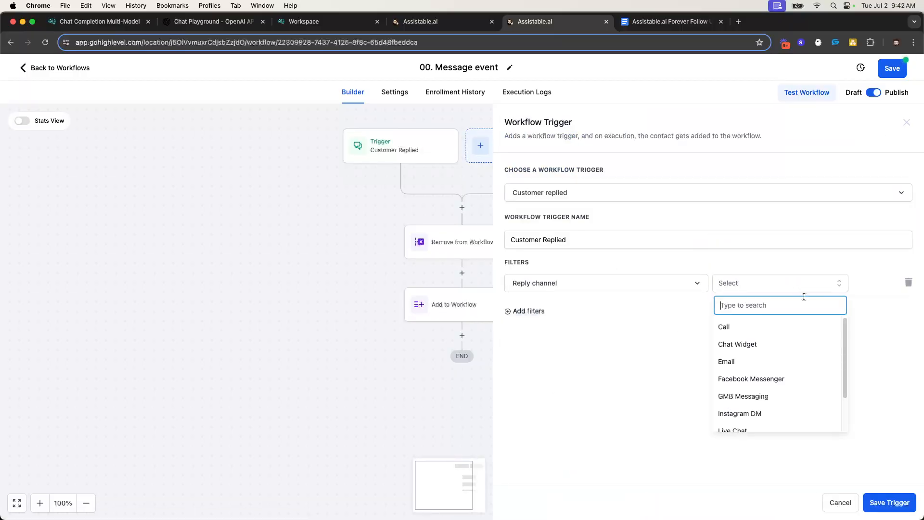
pyautogui.scroll(-1, 759, 383)
pyautogui.click(760, 392)
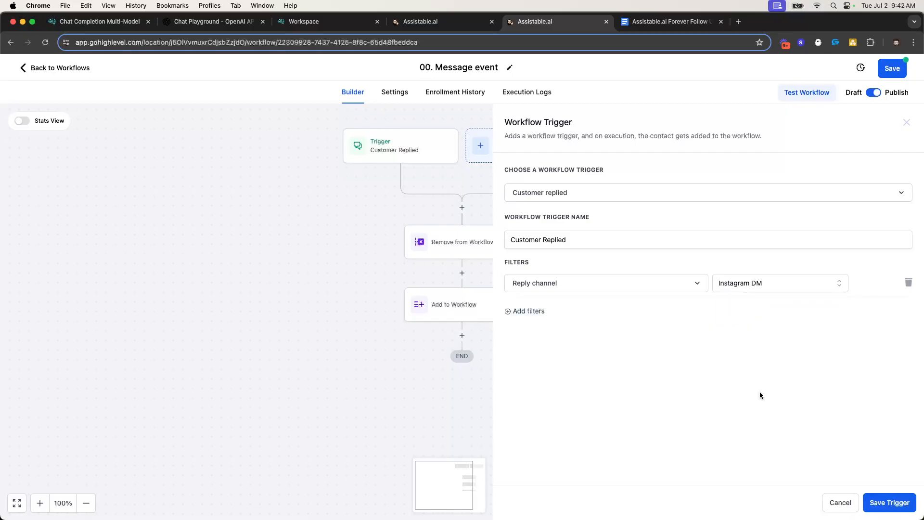
pyautogui.click(871, 503)
# Add a third Customer Replied trigger filtered to Facebook Messenger replies
pyautogui.click(537, 158)
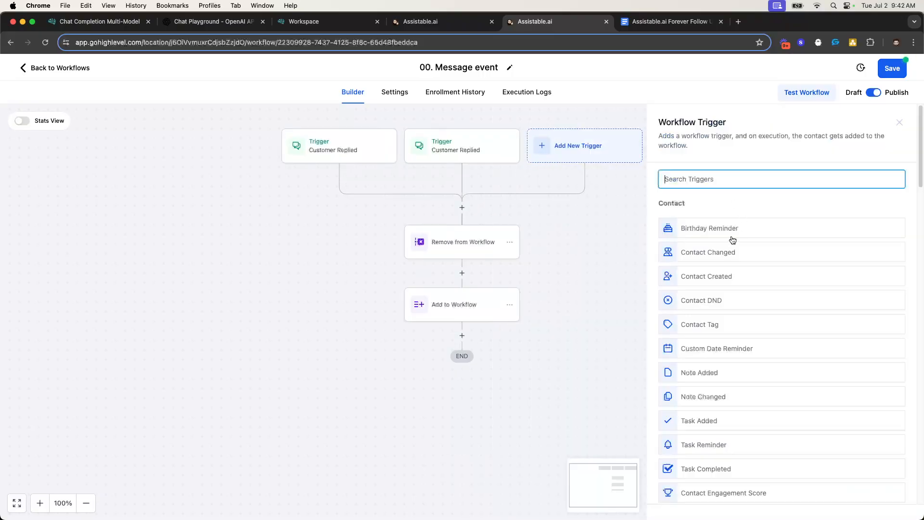
pyautogui.write('ust')
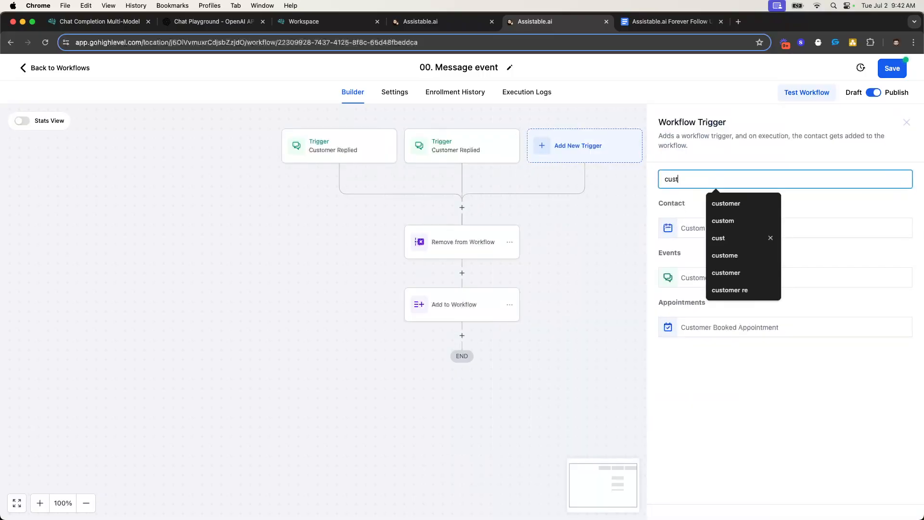
pyautogui.click(684, 274)
pyautogui.click(540, 272)
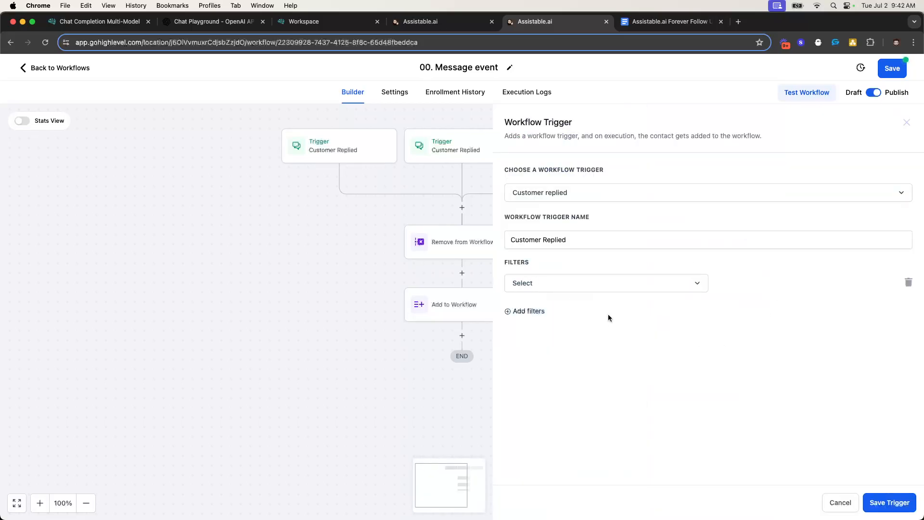
pyautogui.click(594, 282)
pyautogui.scroll(-2, 551, 372)
pyautogui.click(549, 363)
pyautogui.click(793, 285)
pyautogui.scroll(-2, 766, 418)
pyautogui.scroll(1, 756, 377)
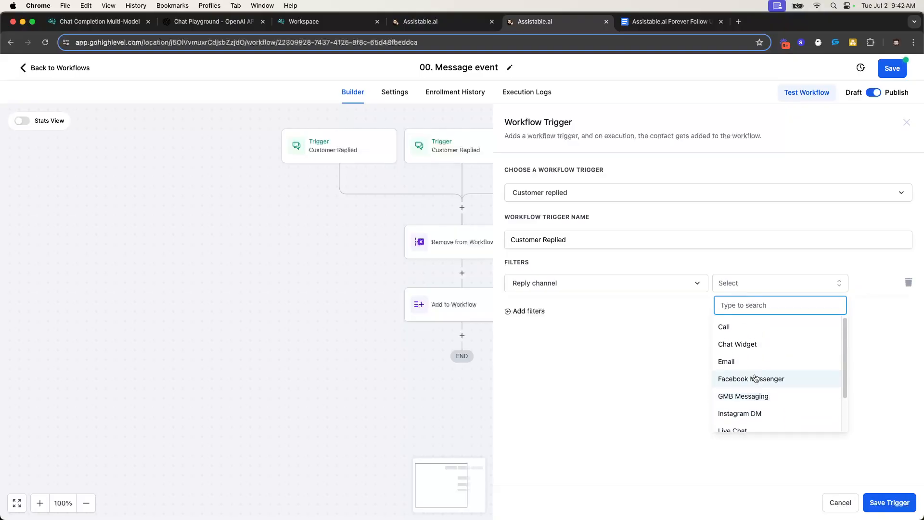
pyautogui.scroll(-1, 755, 375)
pyautogui.click(794, 360)
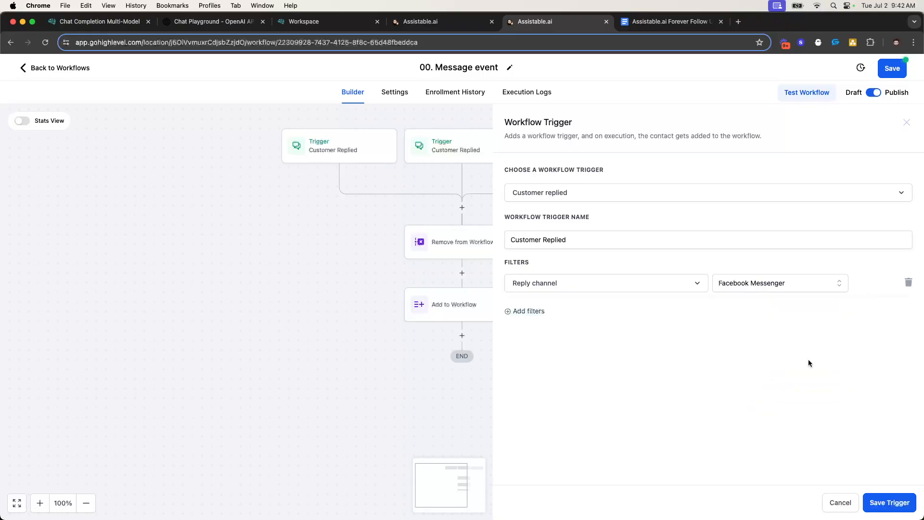
pyautogui.click(881, 503)
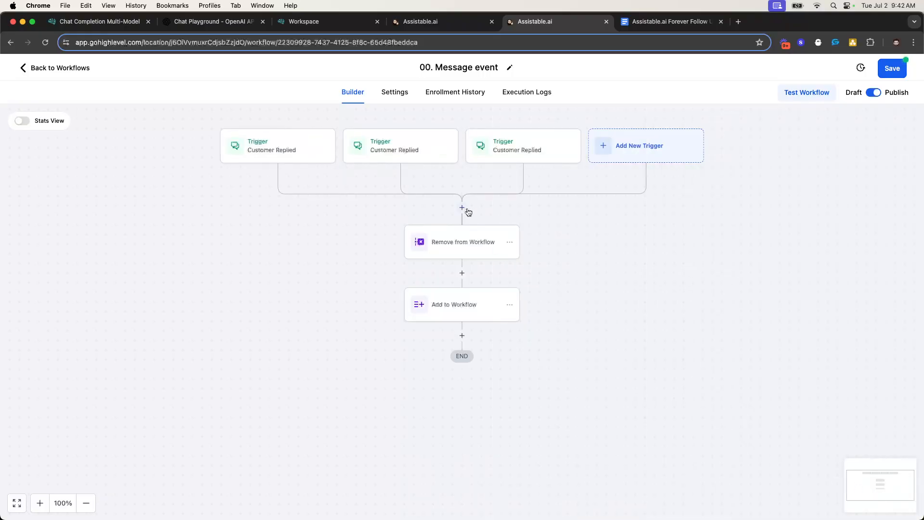
# Insert an If / Else condition named Which trigger with its first branch named SMS
pyautogui.click(461, 207)
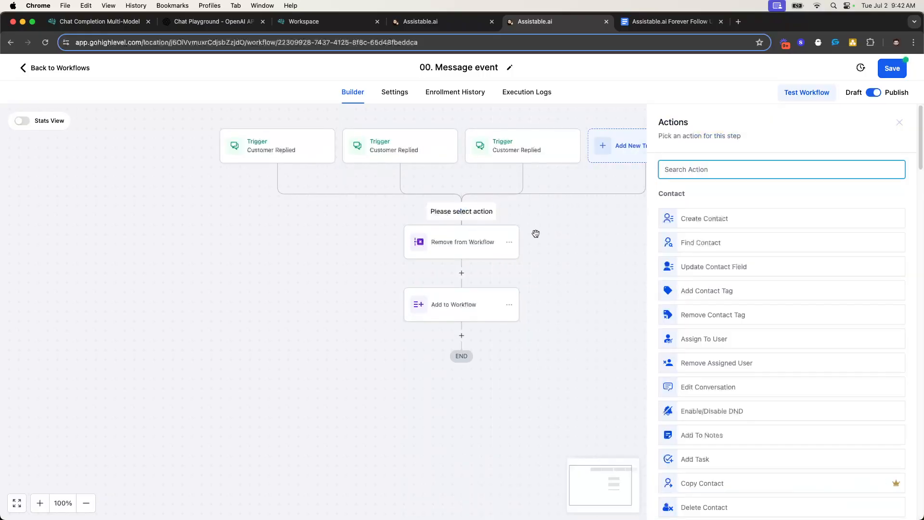
pyautogui.write('ifelse')
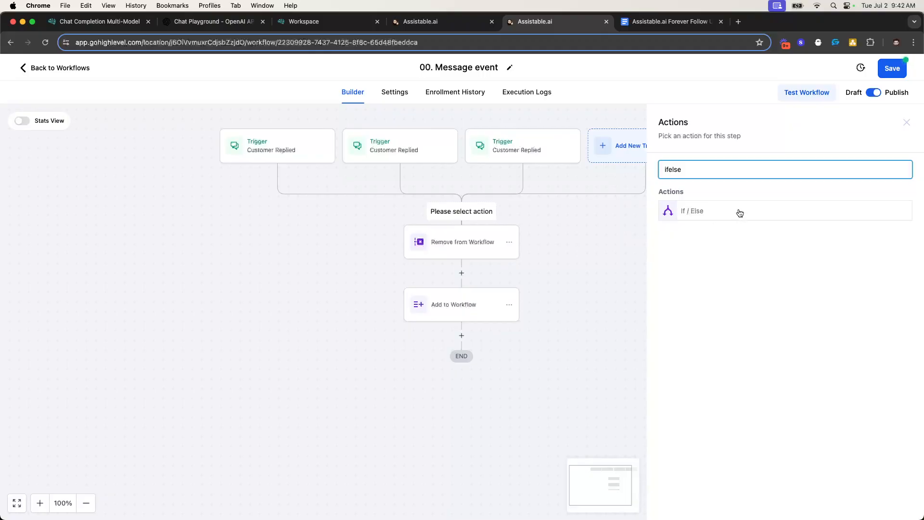
pyautogui.click(740, 213)
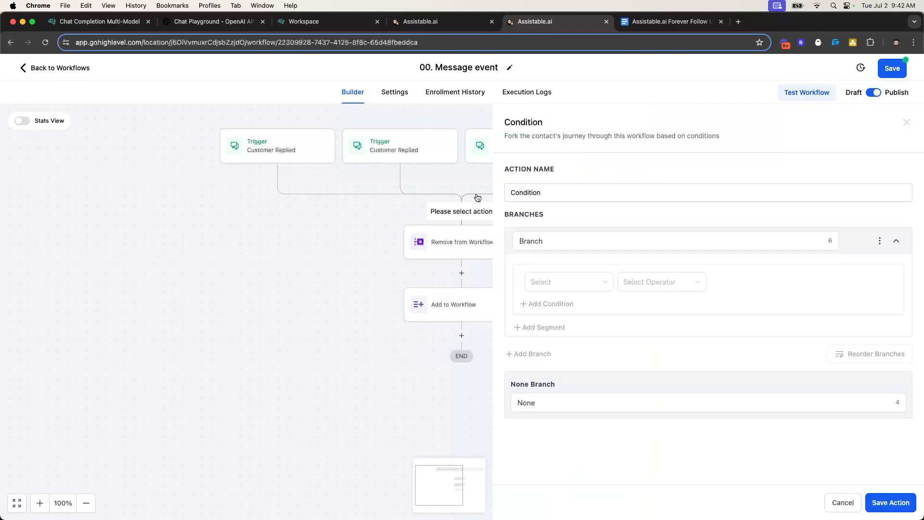
pyautogui.doubleClick(600, 195)
pyautogui.write('WQhi')
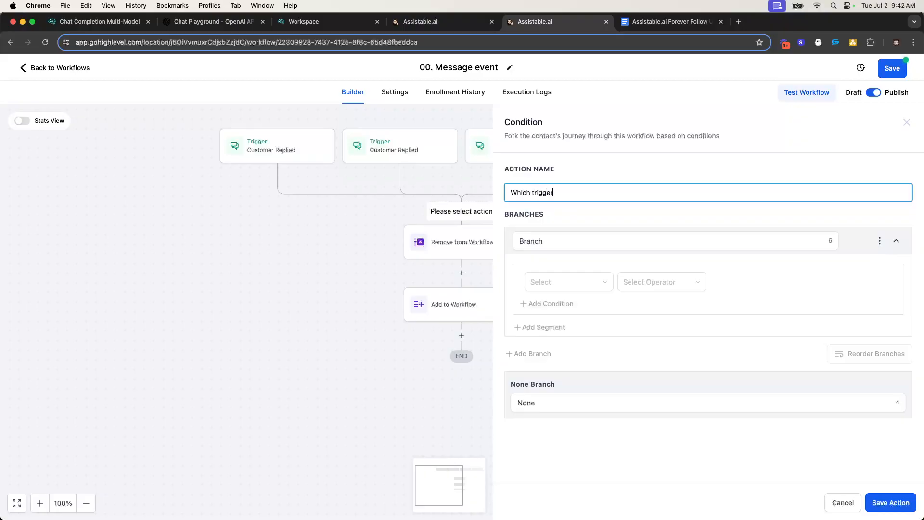
pyautogui.doubleClick(573, 240)
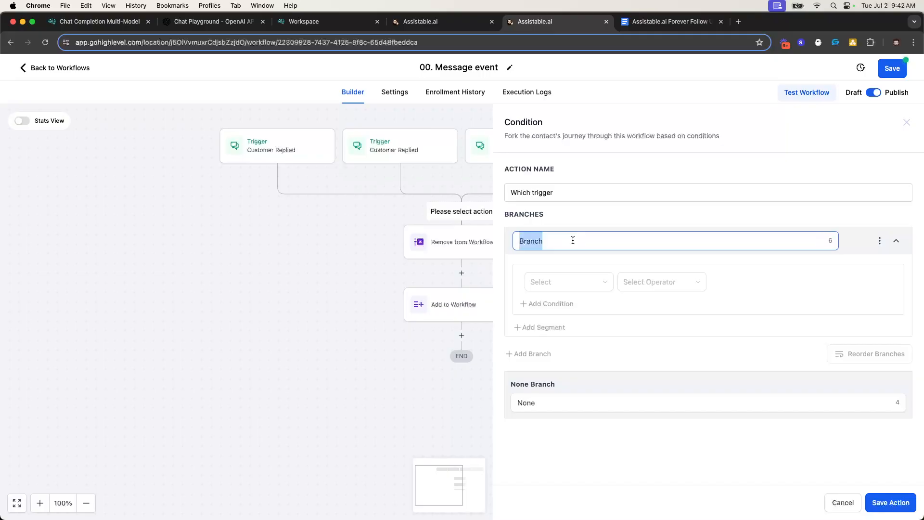
pyautogui.write('SMS')
# Set the SMS branch to Workflow Trigger Is Customer Replied and save the condition
pyautogui.click(586, 281)
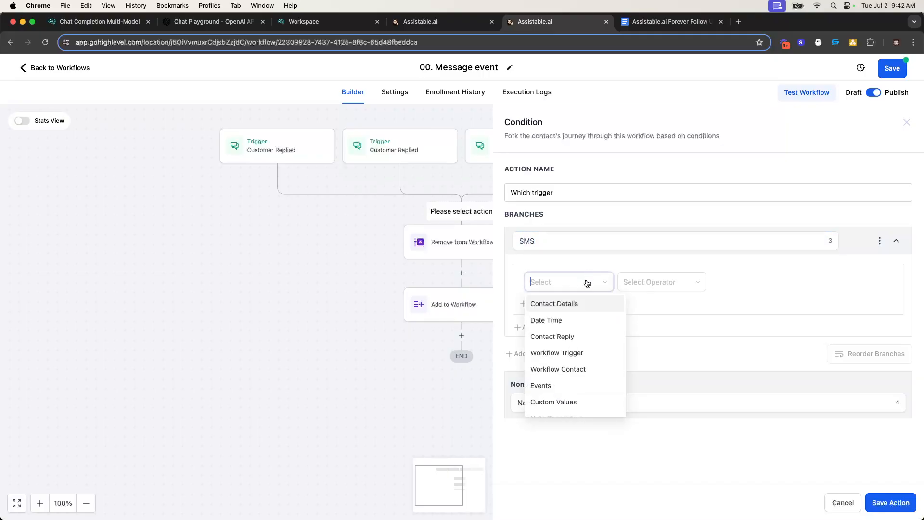
pyautogui.click(577, 353)
pyautogui.click(633, 285)
pyautogui.click(643, 305)
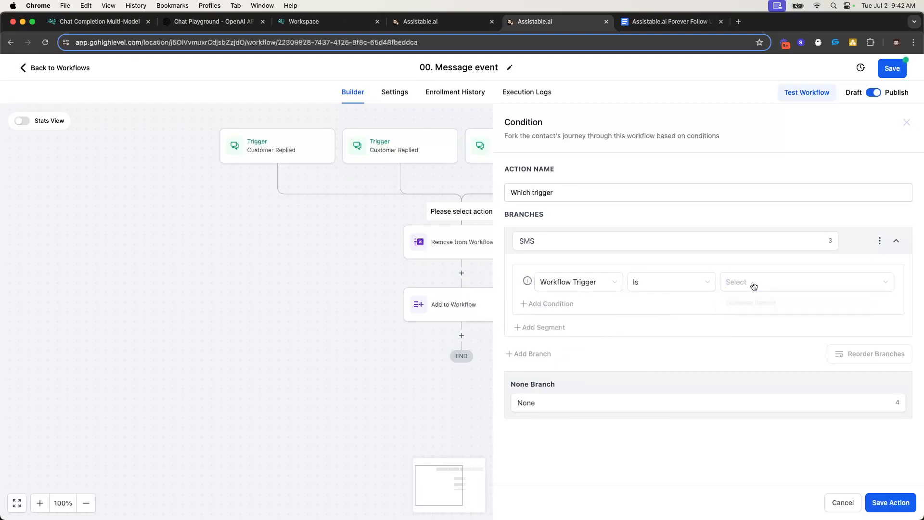
pyautogui.click(754, 285)
pyautogui.click(749, 304)
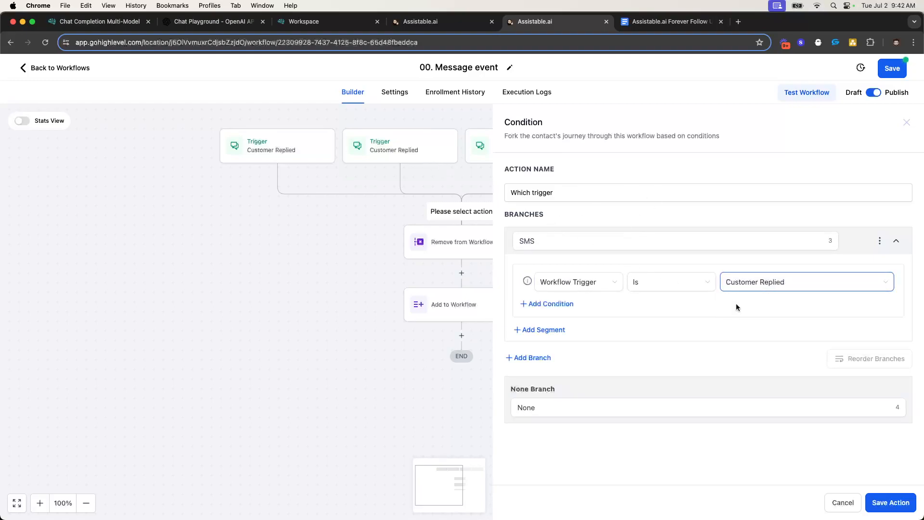
pyautogui.click(887, 500)
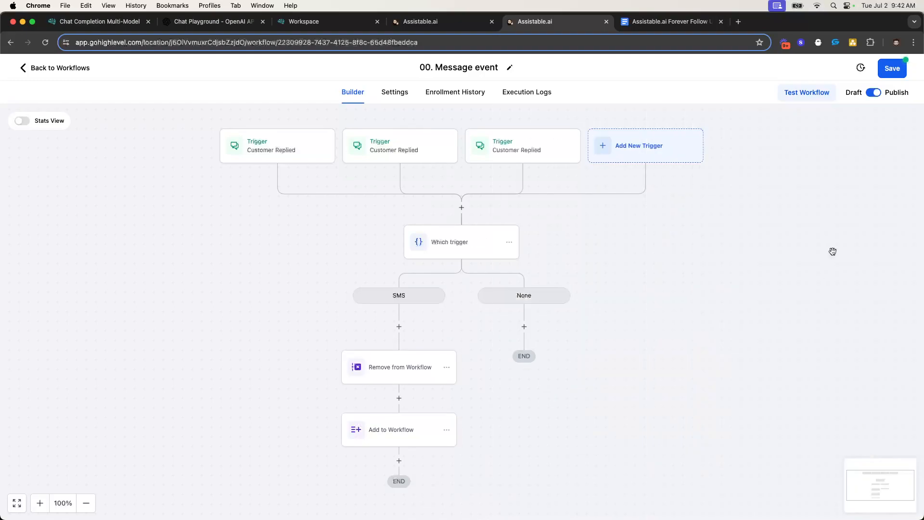
# Save the Message event workflow and check the Which trigger condition's trigger values
pyautogui.click(891, 70)
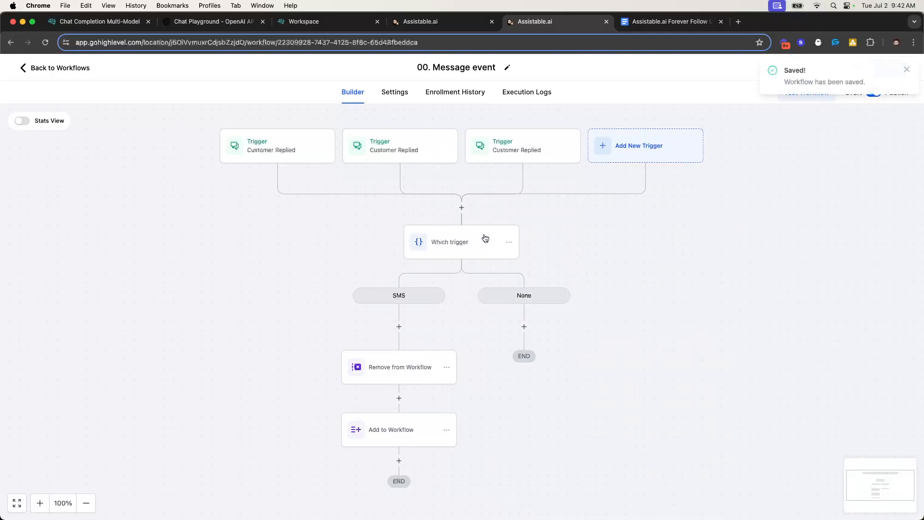
pyautogui.click(484, 242)
pyautogui.click(736, 284)
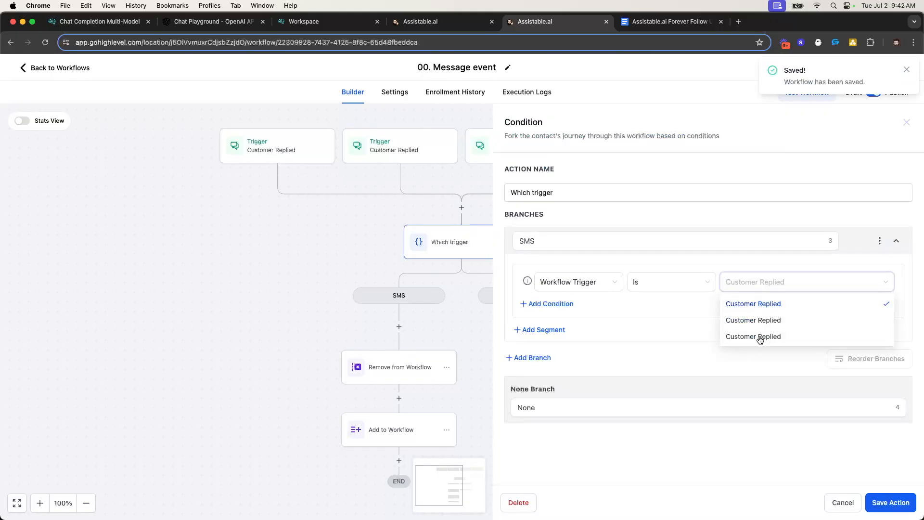
# Append SMS, IG and FB to the three Customer Replied trigger names
pyautogui.click(307, 149)
pyautogui.tripleClick(590, 233)
pyautogui.click(586, 241)
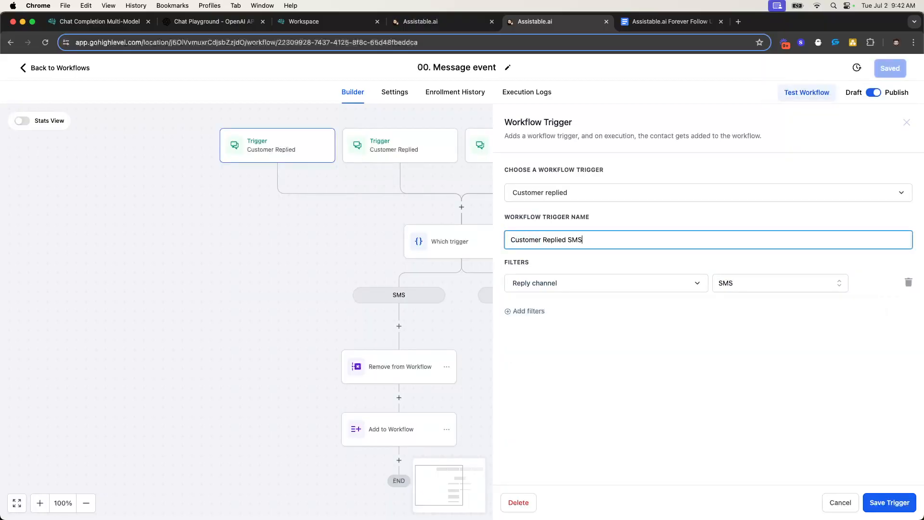
pyautogui.click(881, 507)
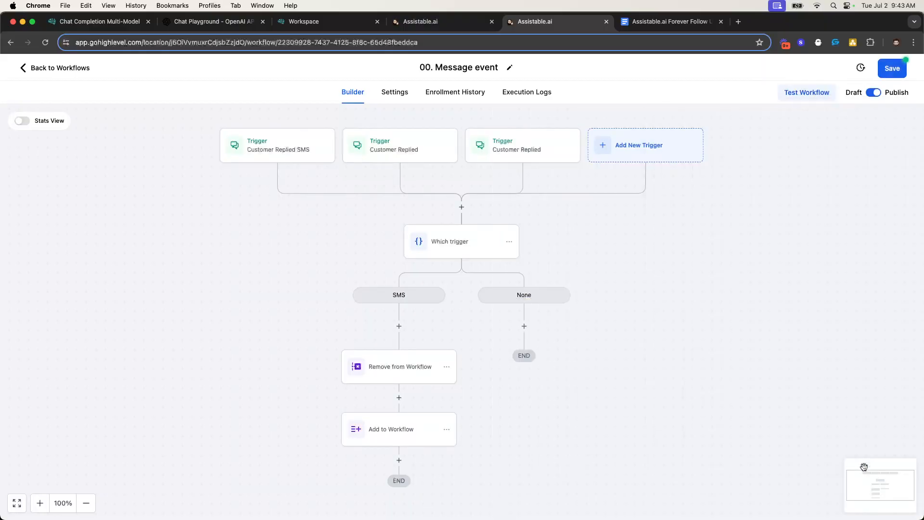
pyautogui.click(410, 155)
pyautogui.click(596, 236)
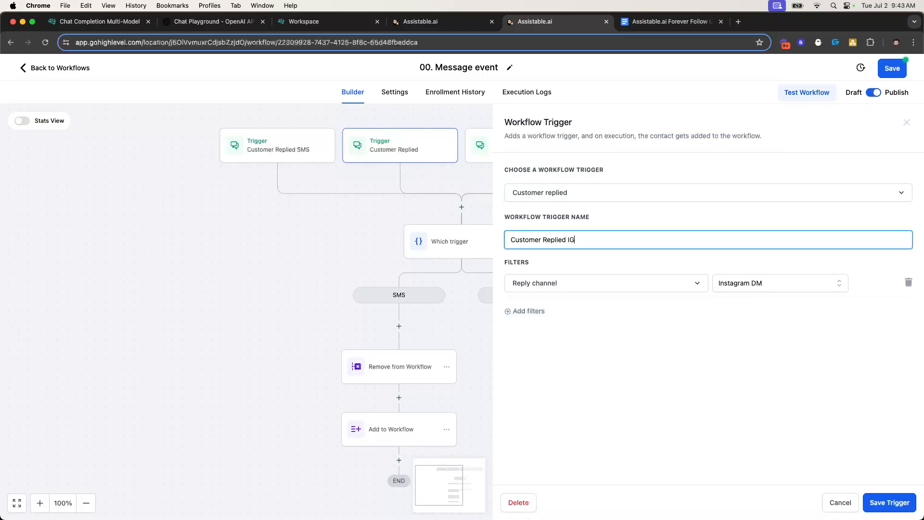
pyautogui.click(873, 502)
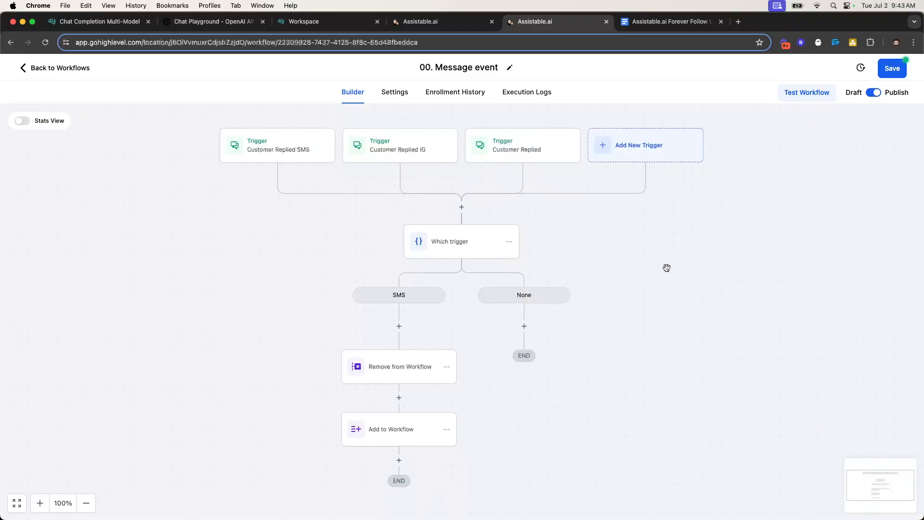
pyautogui.click(545, 159)
pyautogui.click(585, 245)
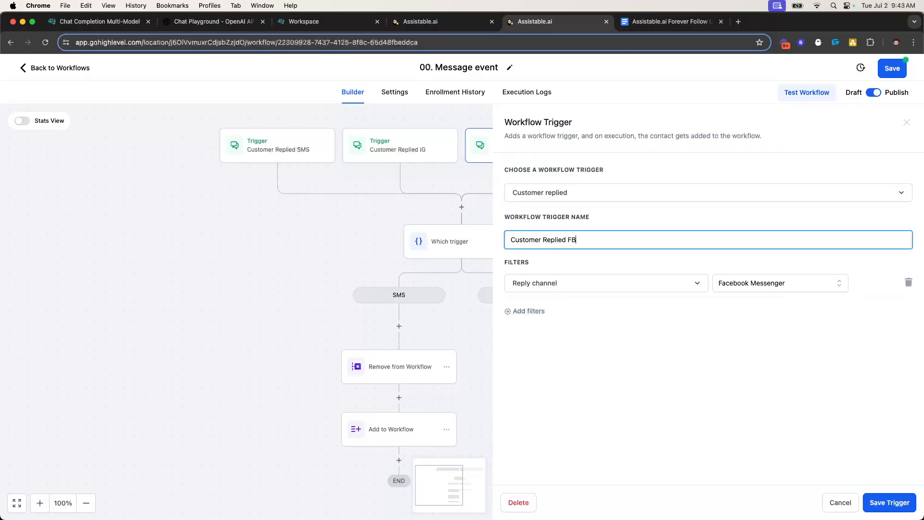
pyautogui.click(892, 508)
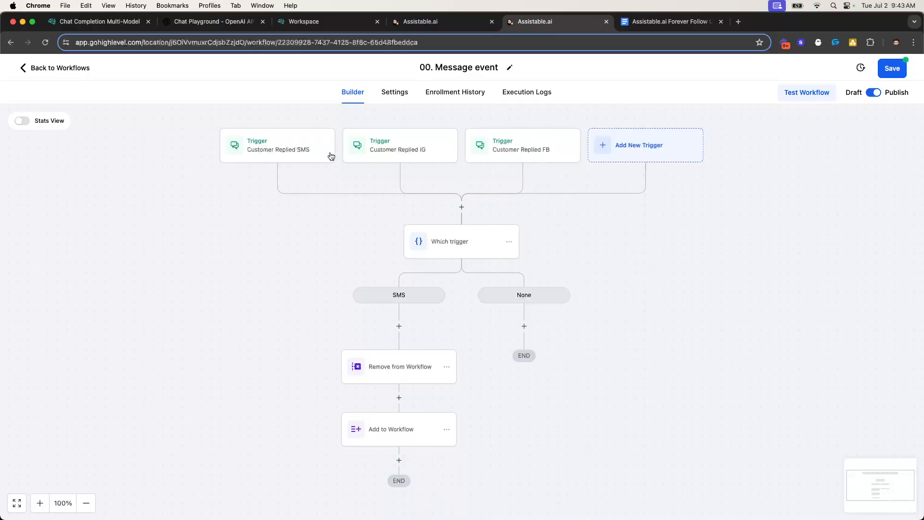
# Add an fb branch to Which trigger matching Workflow Trigger Is Customer Replied FB
pyautogui.click(472, 239)
pyautogui.click(525, 357)
pyautogui.scroll(-2, 622, 313)
pyautogui.doubleClick(552, 297)
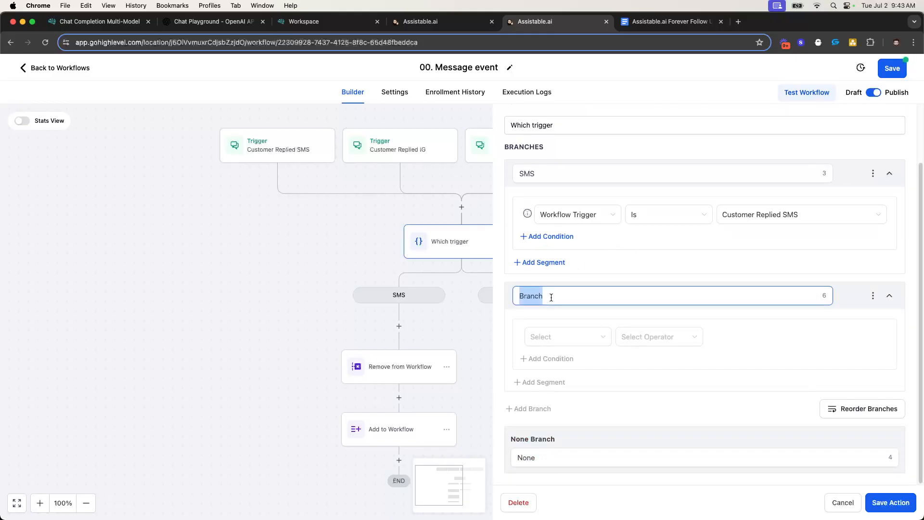
pyautogui.write('fb')
pyautogui.click(599, 337)
pyautogui.click(567, 409)
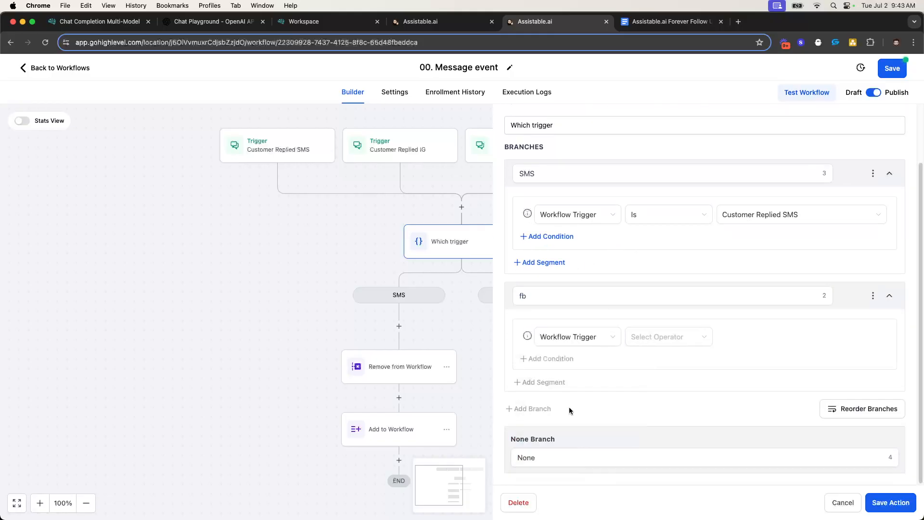
pyautogui.click(660, 336)
pyautogui.click(664, 358)
pyautogui.click(753, 338)
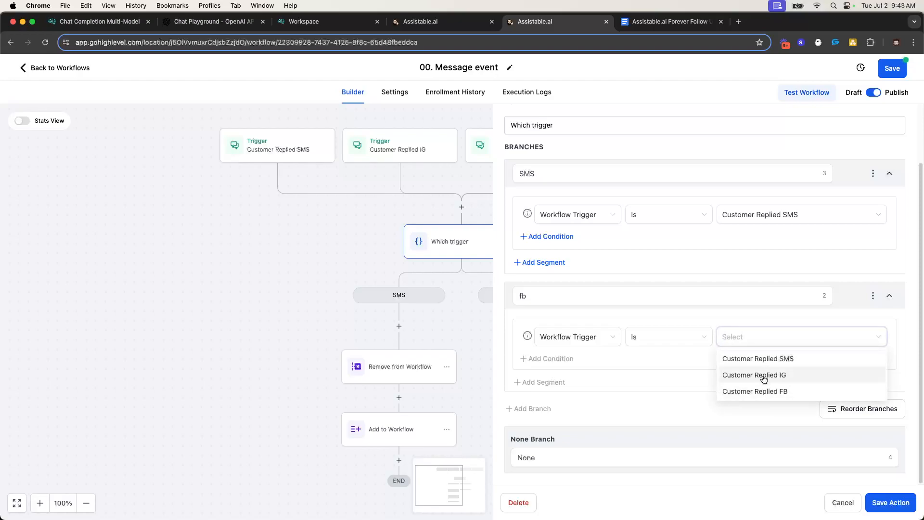
pyautogui.click(755, 391)
# Add an ig branch matching Customer Replied IG and save the condition
pyautogui.click(548, 410)
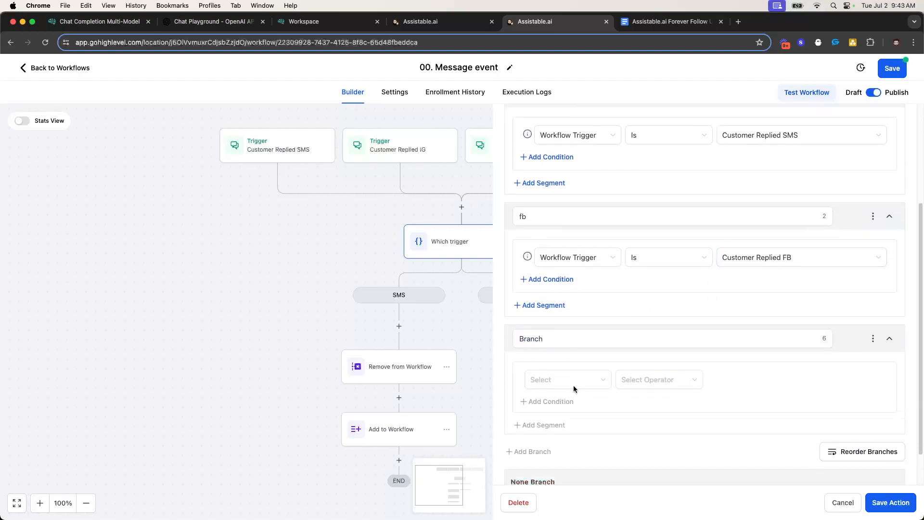
pyautogui.doubleClick(552, 300)
pyautogui.write('ig')
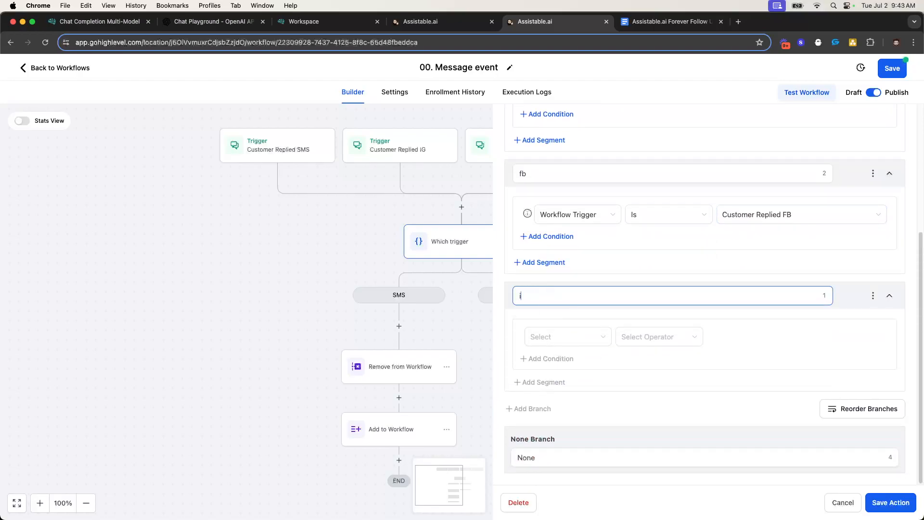
pyautogui.click(561, 337)
pyautogui.click(554, 407)
pyautogui.click(653, 359)
pyautogui.click(763, 342)
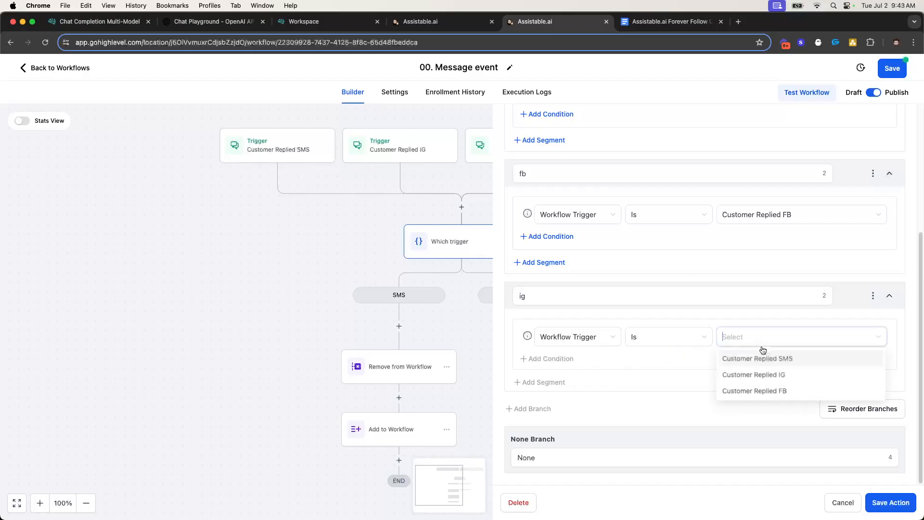
pyautogui.click(770, 375)
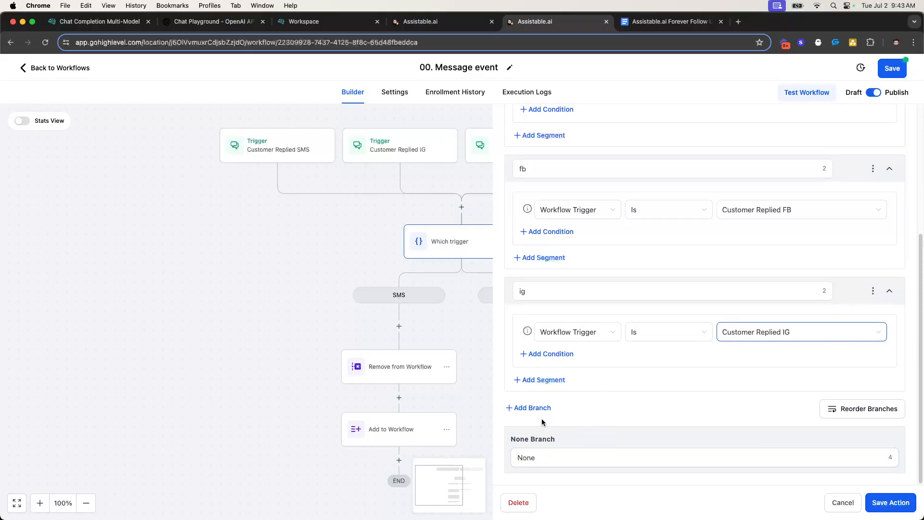
pyautogui.click(878, 504)
pyautogui.click(321, 367)
# Move the Remove from Workflow and Add to Workflow steps into the None branch
pyautogui.moveTo(357, 421)
pyautogui.click(407, 407)
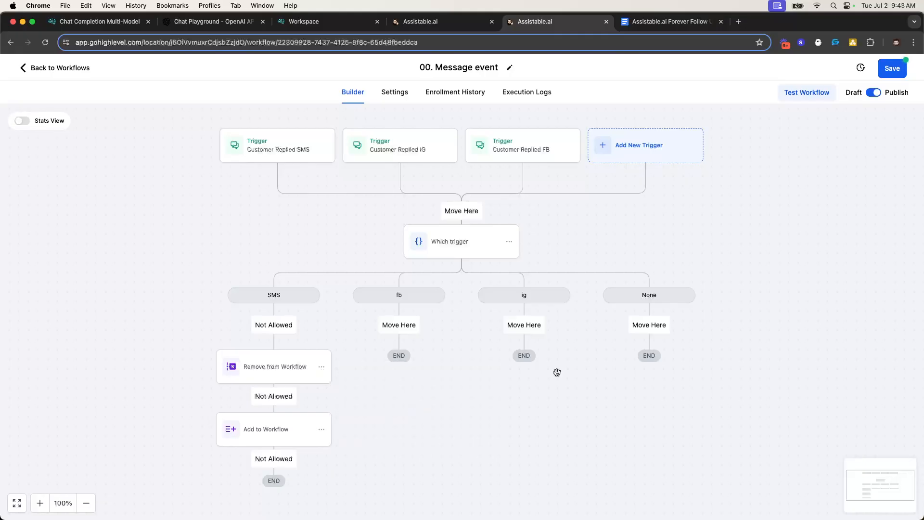
pyautogui.click(660, 329)
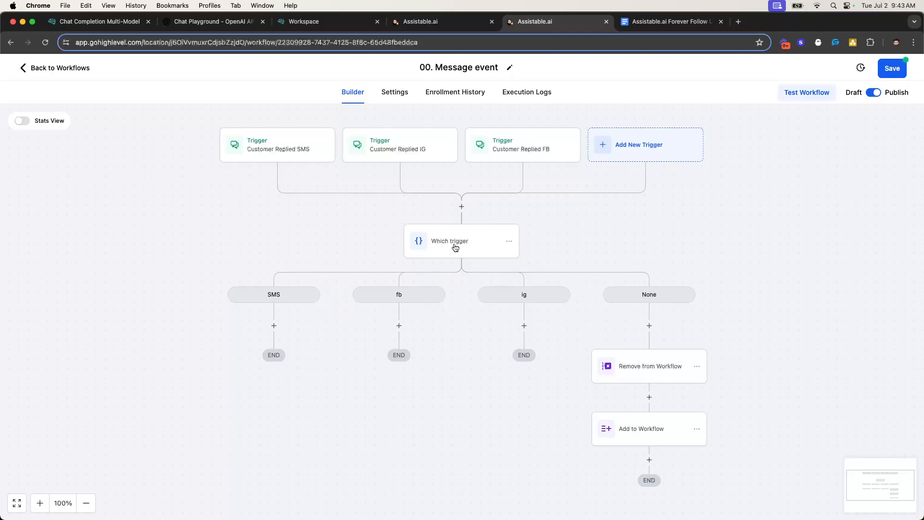
# Rename the None branch to Catch all and save the condition
pyautogui.click(439, 241)
pyautogui.scroll(-5, 617, 436)
pyautogui.click(556, 456)
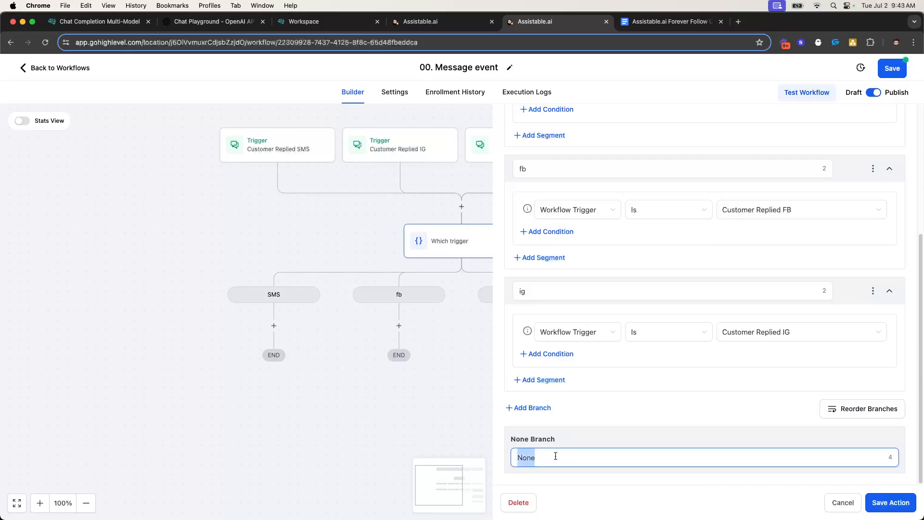
pyautogui.write('Catch all')
pyautogui.click(876, 504)
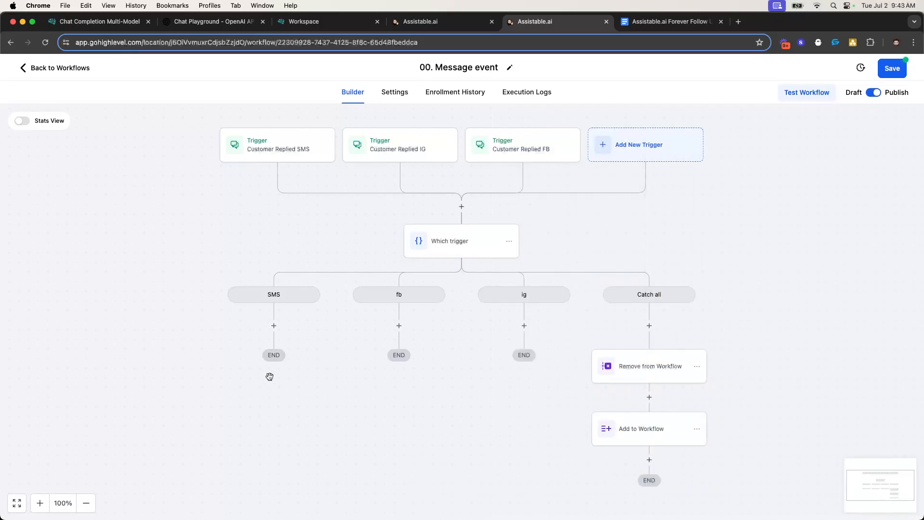
# Add an Update Contact Field step under SMS that writes SMS into Chat Widget Collect Industry
pyautogui.click(275, 326)
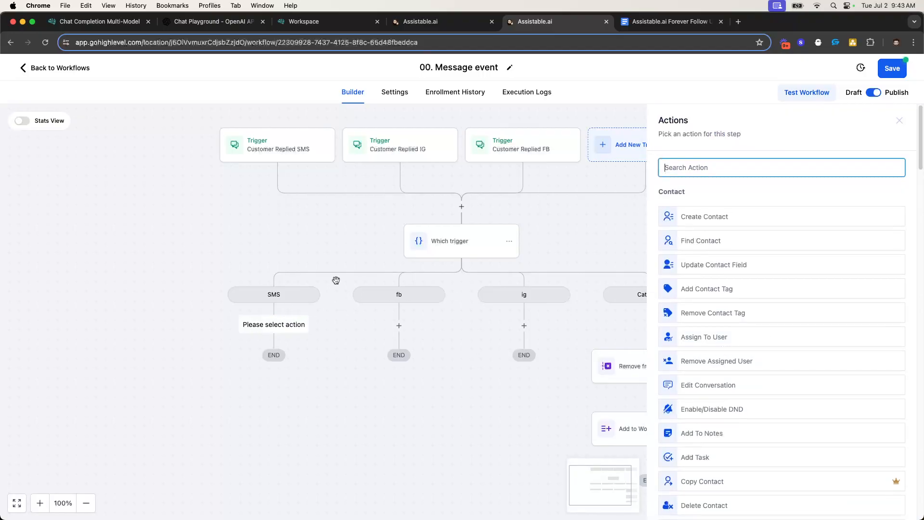
pyautogui.click(710, 267)
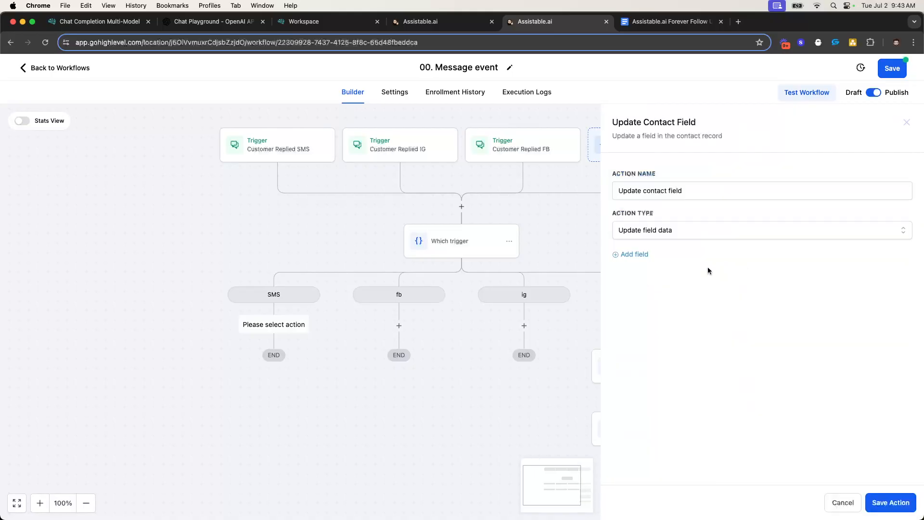
pyautogui.click(660, 280)
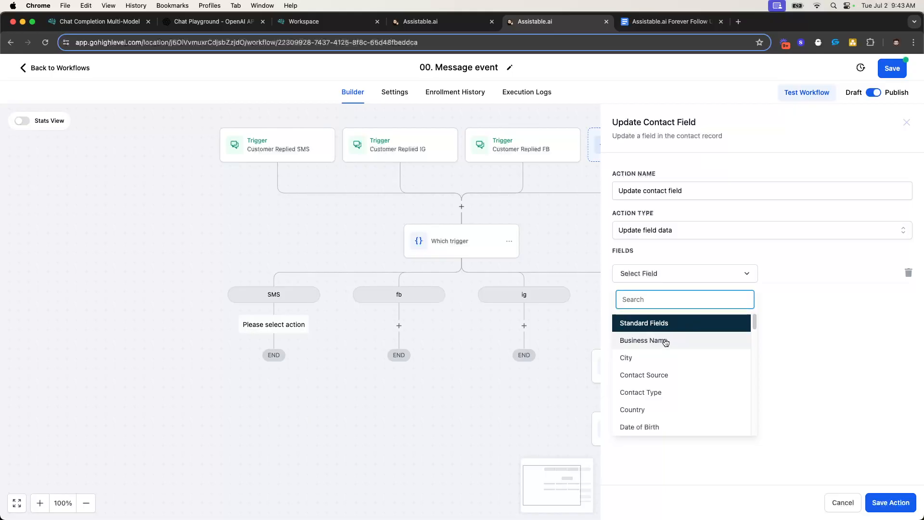
pyautogui.scroll(-5, 652, 362)
pyautogui.scroll(-2, 674, 365)
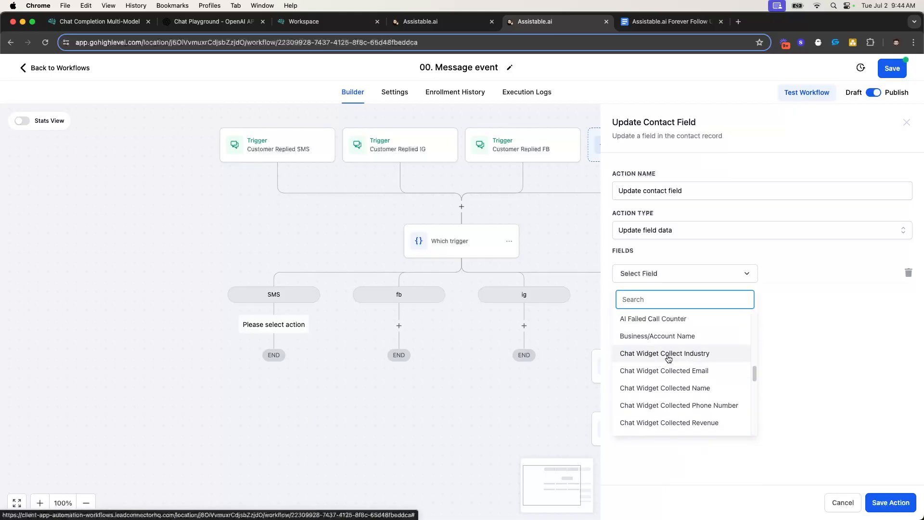
pyautogui.click(669, 358)
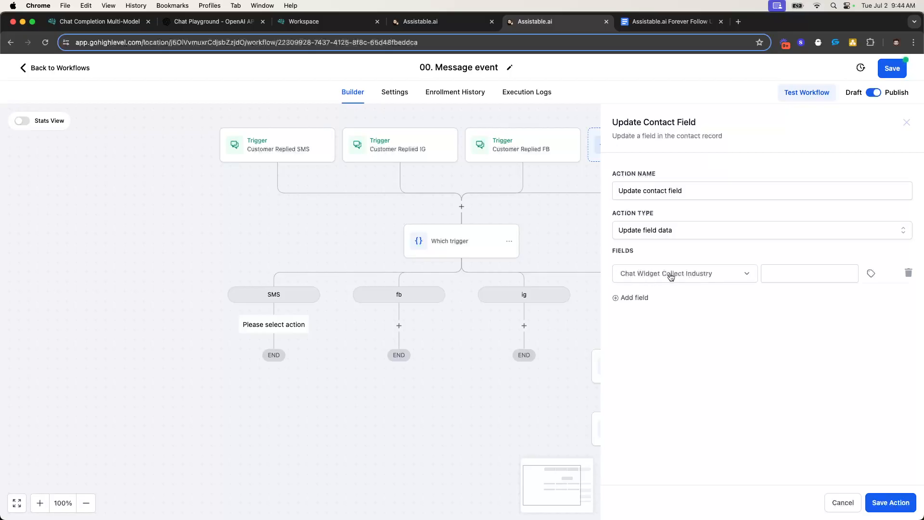
pyautogui.click(770, 276)
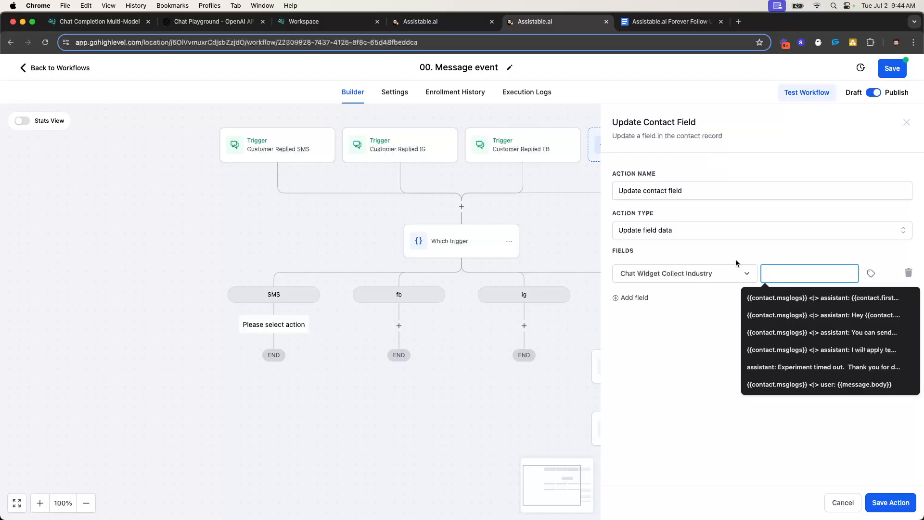
pyautogui.click(689, 257)
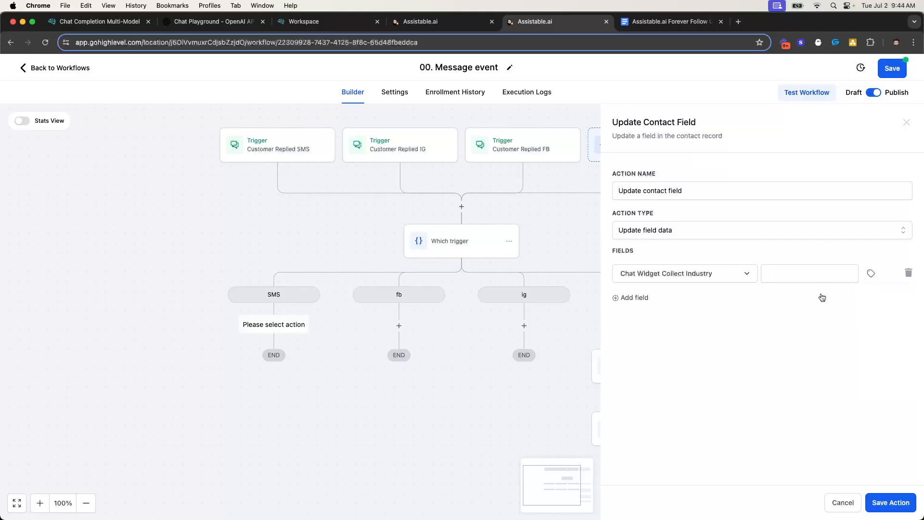
pyautogui.click(794, 269)
pyautogui.write('SMS')
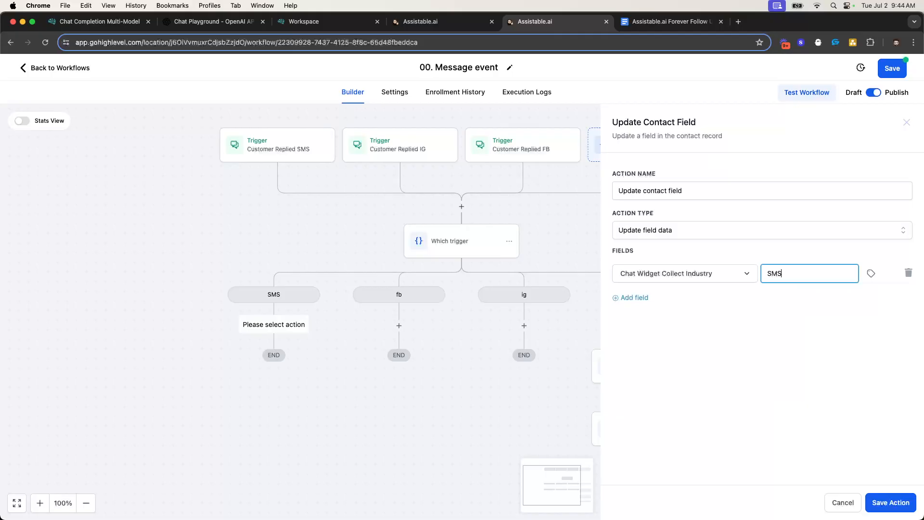
pyautogui.click(788, 356)
pyautogui.click(884, 505)
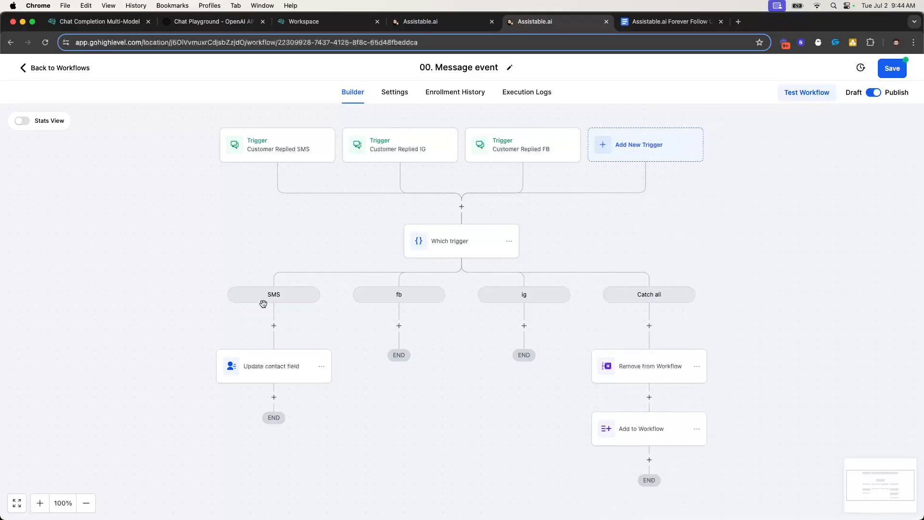
# Rename the new step to 'Set channel' and save it
pyautogui.click(299, 383)
pyautogui.click(688, 188)
pyautogui.tripleClick(688, 188)
pyautogui.write('Set channel')
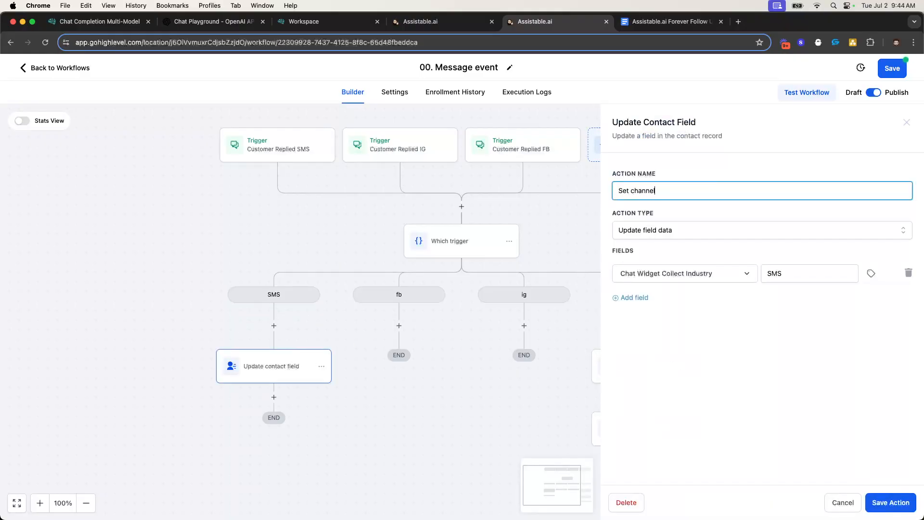
pyautogui.click(795, 451)
pyautogui.click(880, 502)
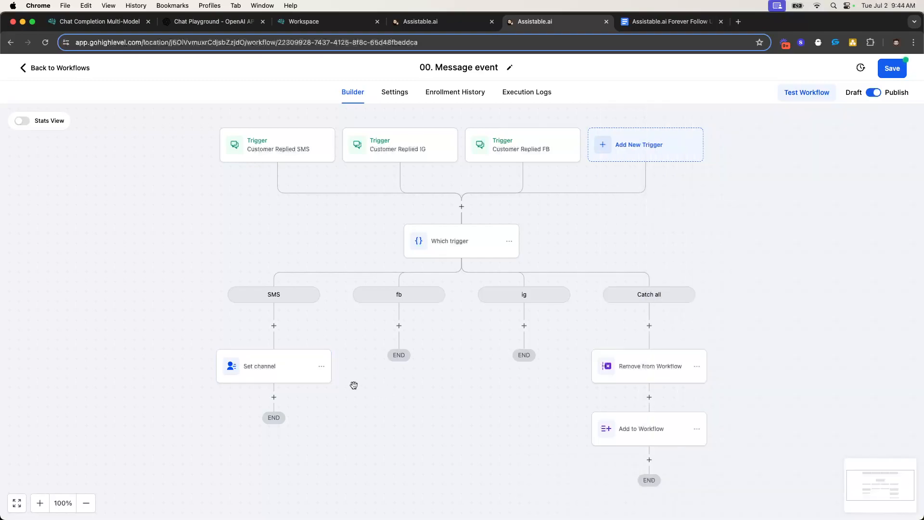
# Copy the Set channel step into the fb branch with its value changed to FB
pyautogui.click(322, 367)
pyautogui.moveTo(369, 409)
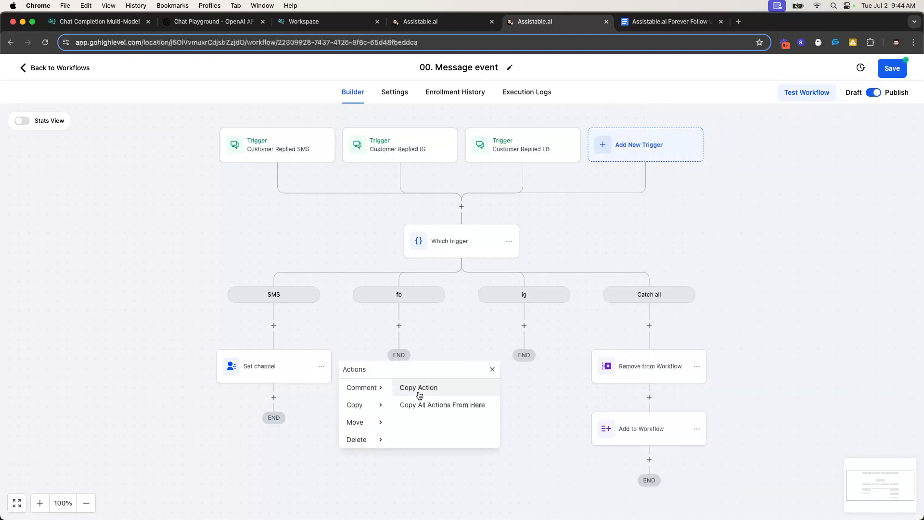
pyautogui.click(419, 383)
pyautogui.click(401, 326)
pyautogui.click(423, 372)
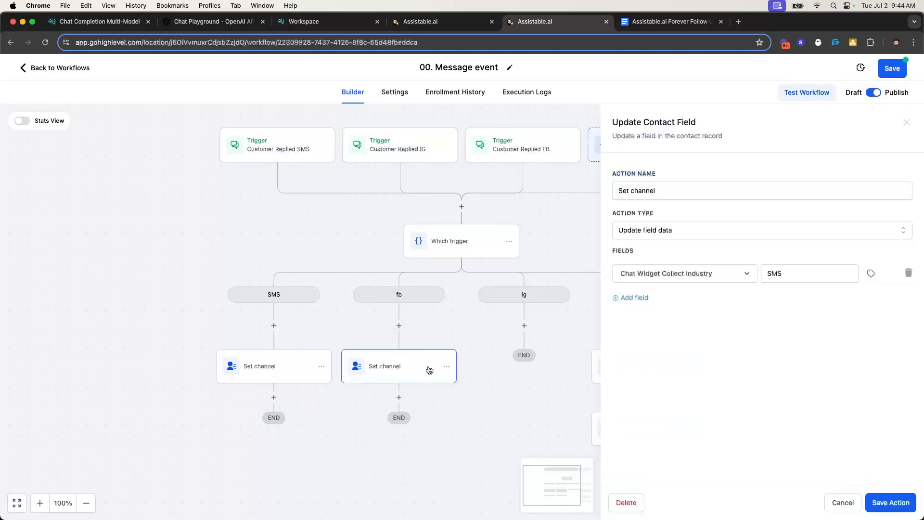
pyautogui.doubleClick(780, 272)
pyautogui.write('FB')
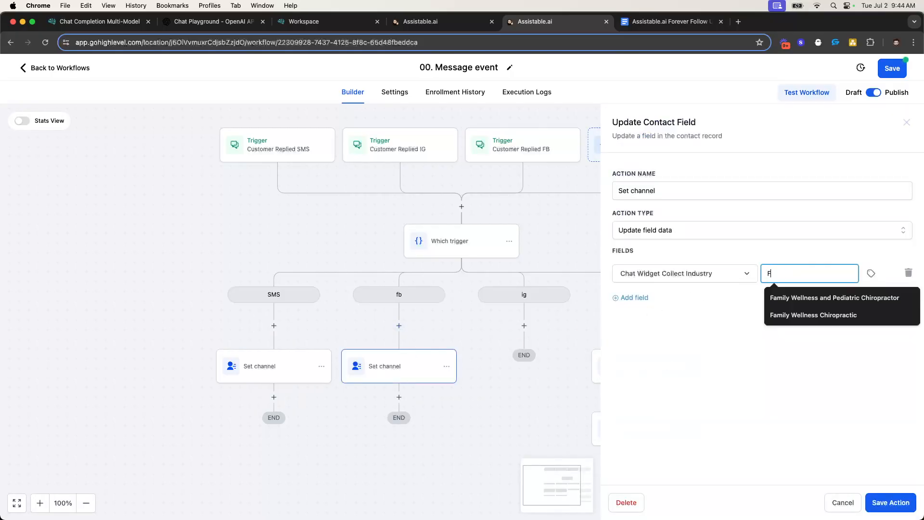
pyautogui.click(890, 507)
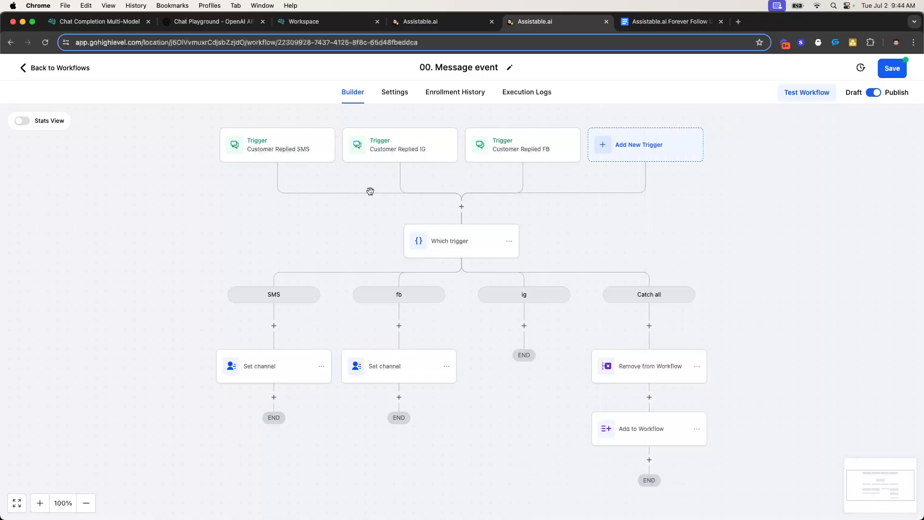
pyautogui.click(87, 21)
pyautogui.moveTo(87, 21); pyautogui.dragTo(428, 21)
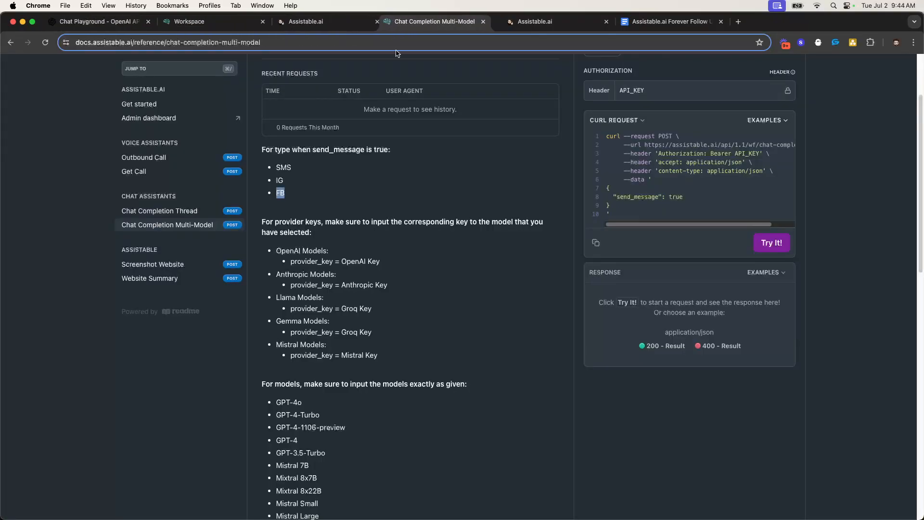
pyautogui.click(513, 21)
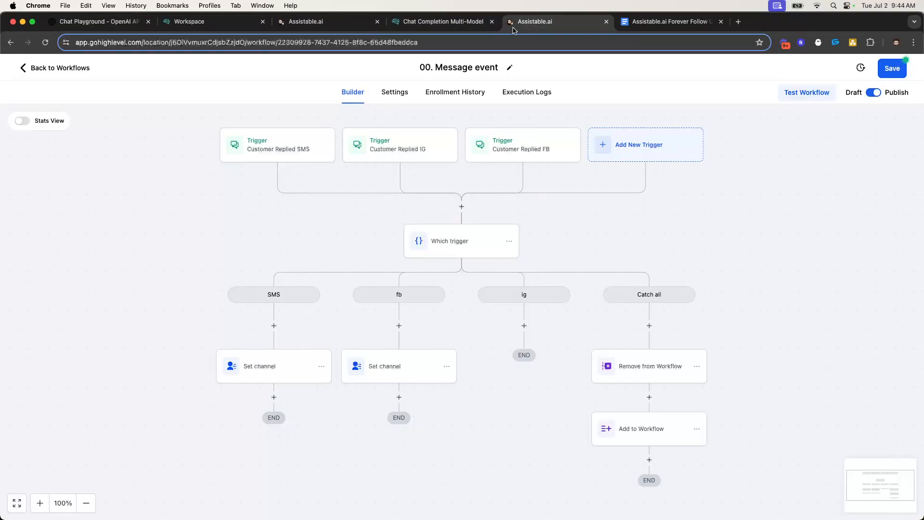
# Copy the fb channel step into the ig branch with its value changed to IG
pyautogui.click(447, 367)
pyautogui.moveTo(483, 404)
pyautogui.click(541, 386)
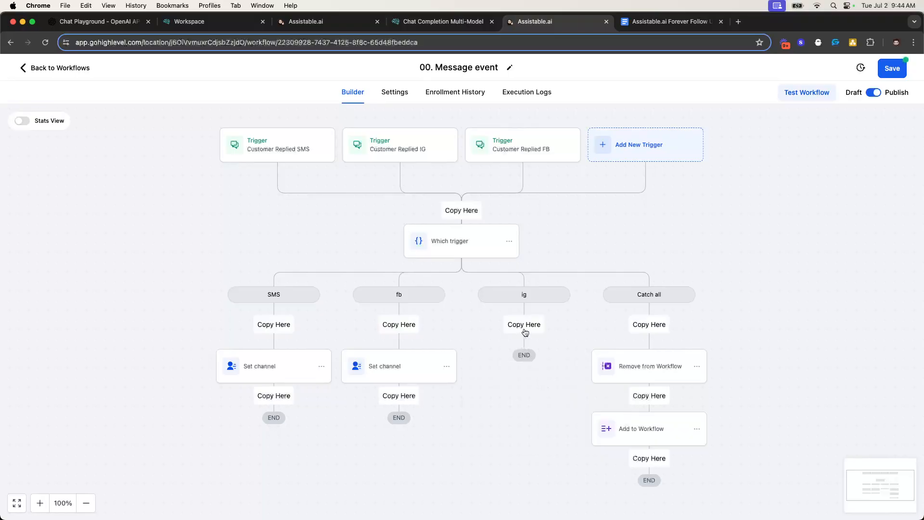
pyautogui.click(524, 331)
pyautogui.click(553, 373)
pyautogui.doubleClick(769, 275)
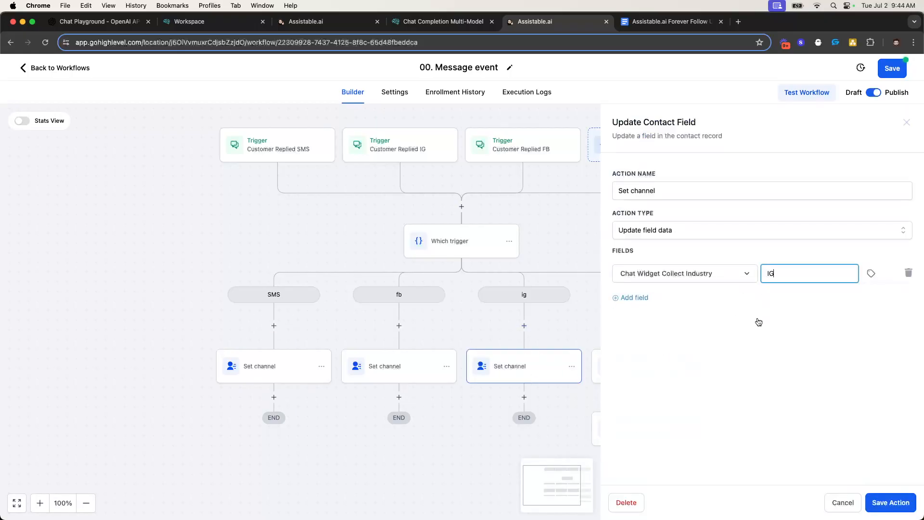
pyautogui.write('IG')
pyautogui.click(902, 503)
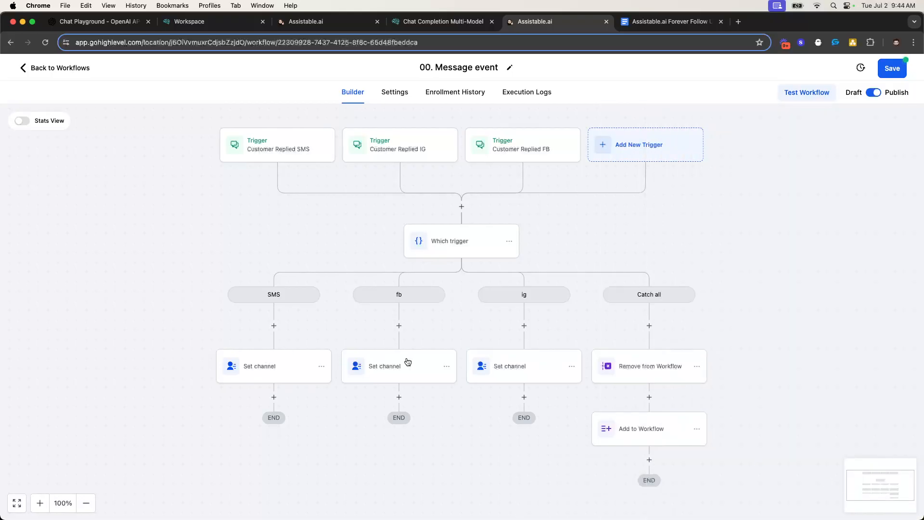
# End the SMS branch with a Go To step targeting Remove from Workflow
pyautogui.click(274, 396)
pyautogui.write('go')
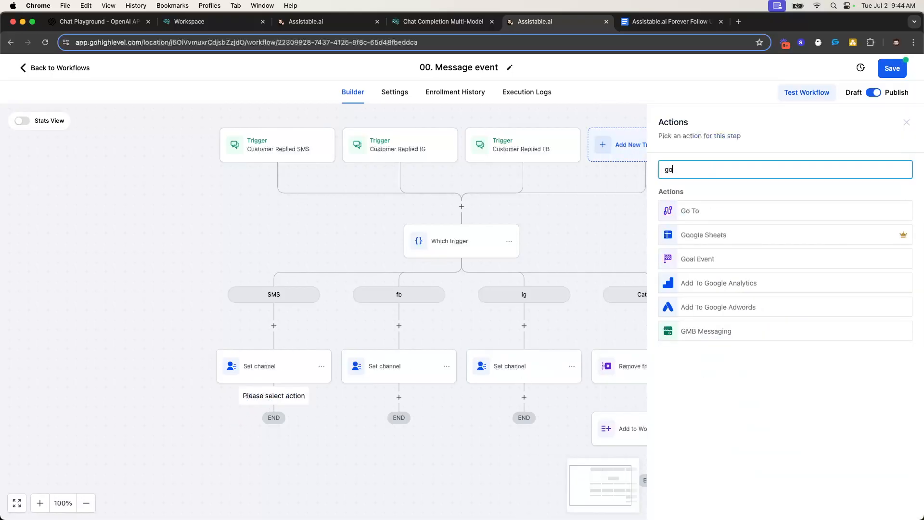
pyautogui.click(680, 217)
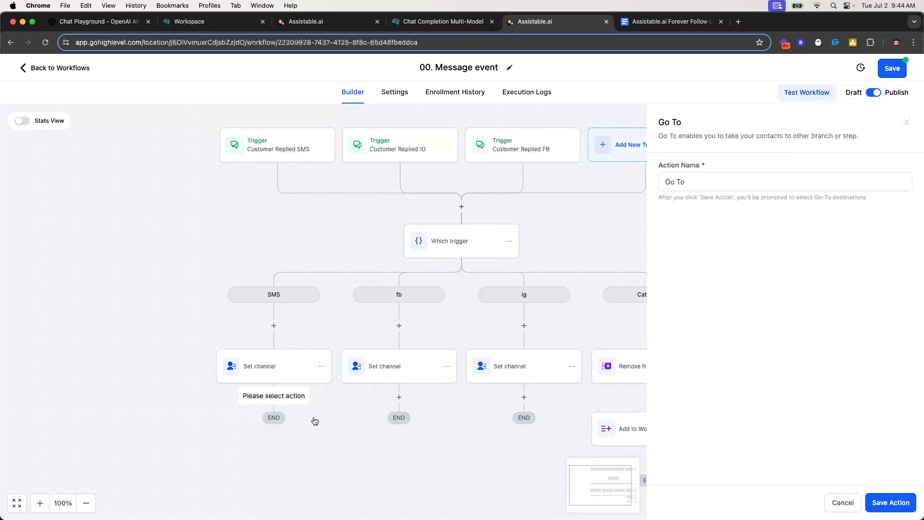
pyautogui.click(893, 502)
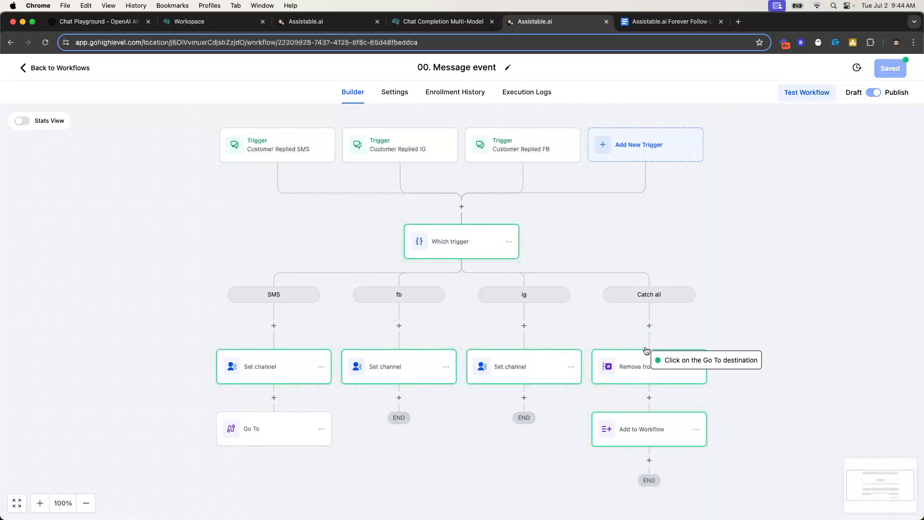
pyautogui.click(648, 366)
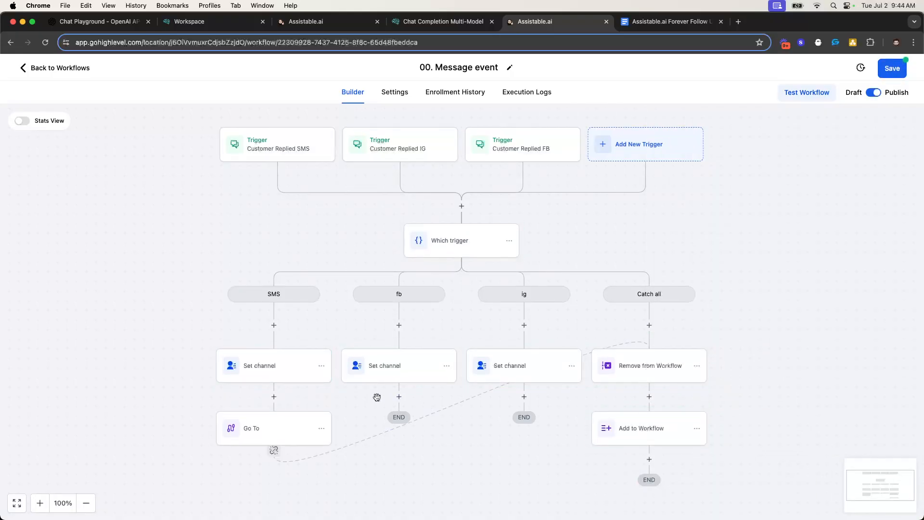
pyautogui.click(340, 450)
# End the fb branch with a Go To step targeting Remove from Workflow
pyautogui.click(399, 396)
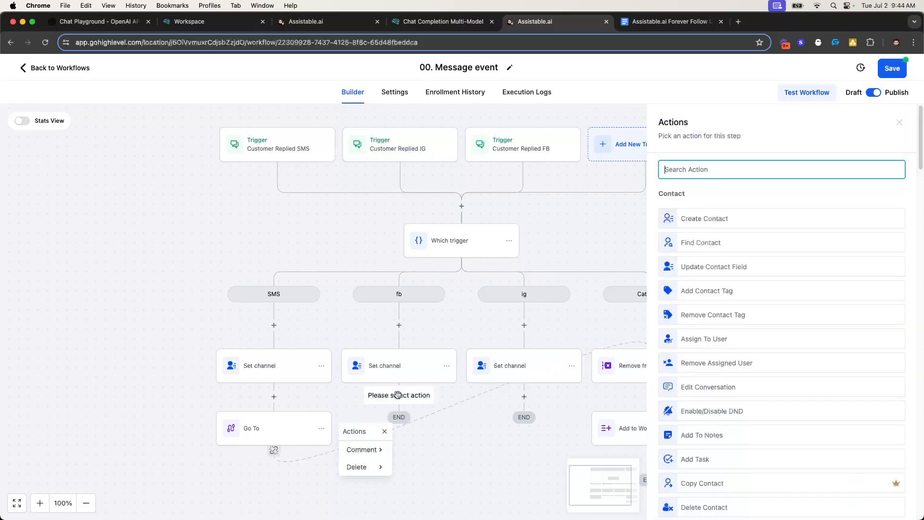
pyautogui.write('go')
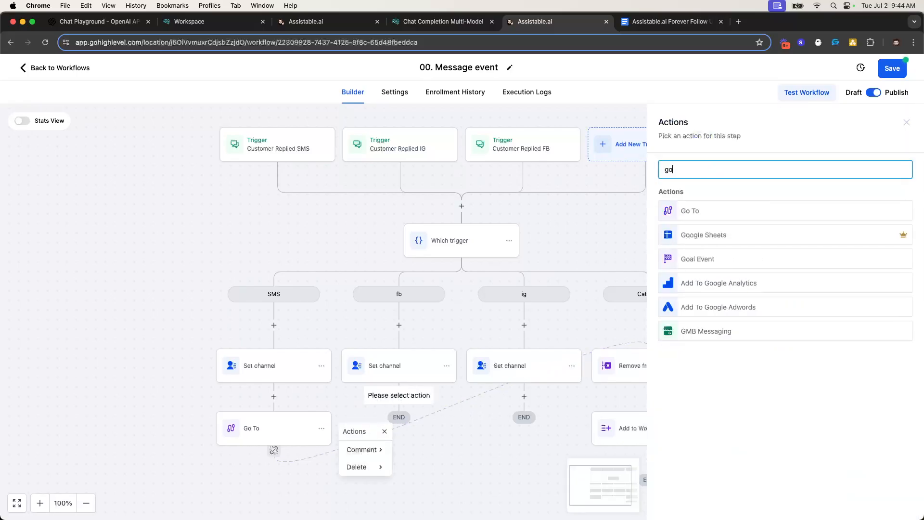
pyautogui.click(696, 211)
pyautogui.click(879, 502)
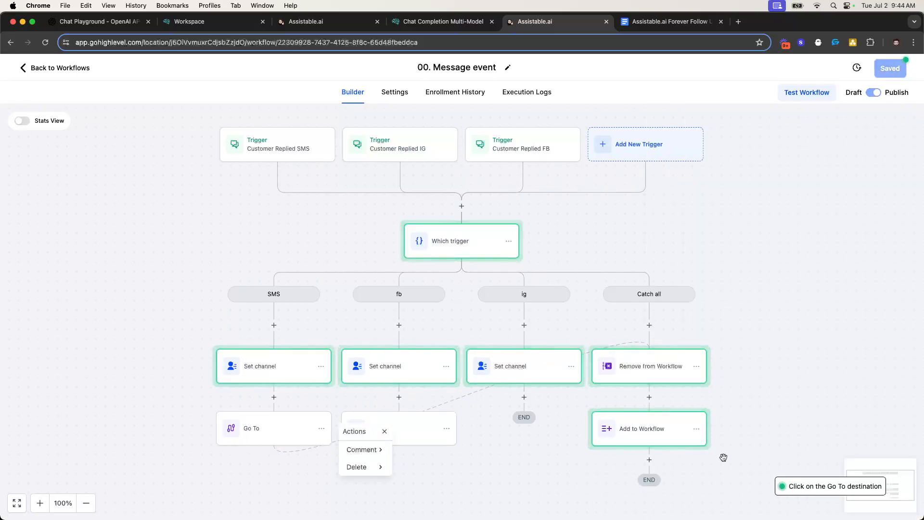
pyautogui.click(666, 377)
# End the ig branch with a Go To to Remove from Workflow and save the workflow
pyautogui.click(524, 396)
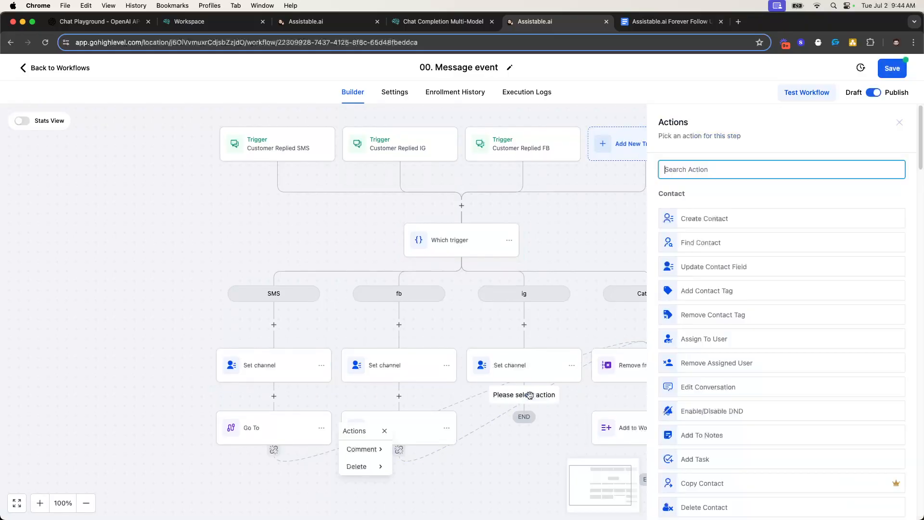
pyautogui.write('go to')
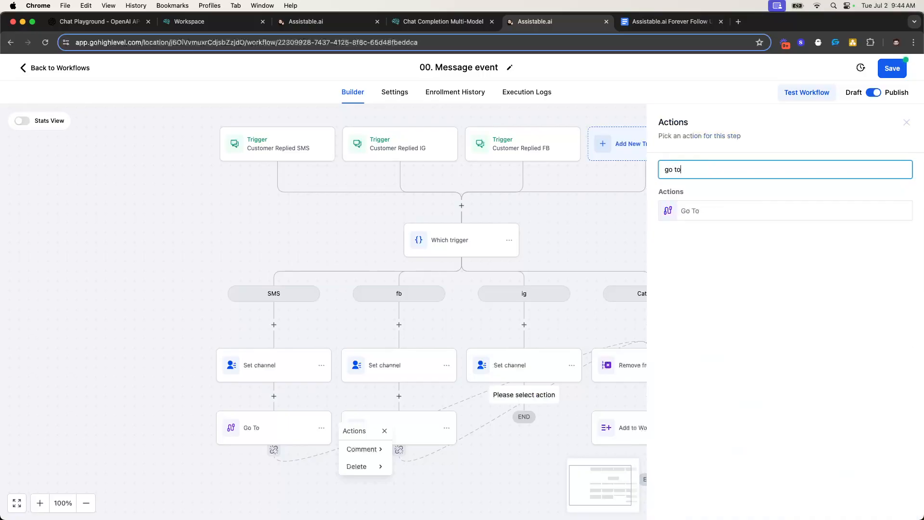
pyautogui.click(695, 213)
pyautogui.click(891, 503)
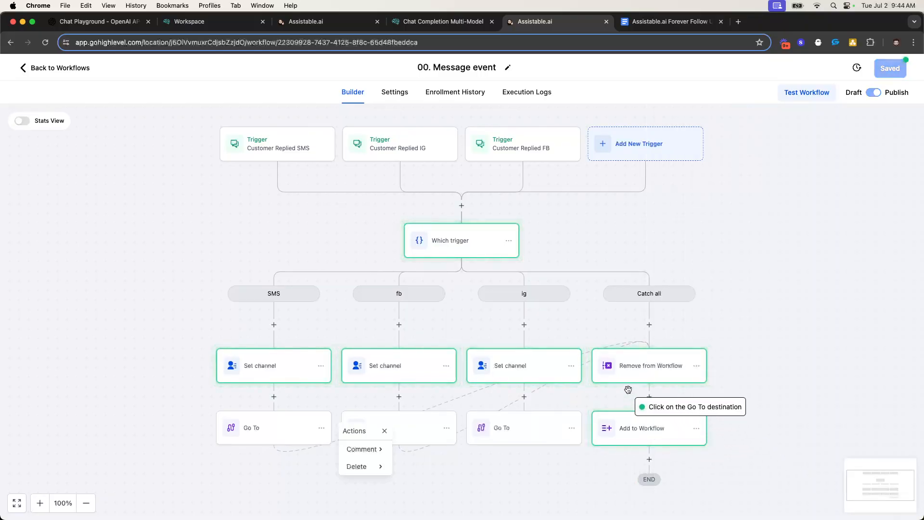
pyautogui.click(628, 379)
pyautogui.scroll(-2, 471, 398)
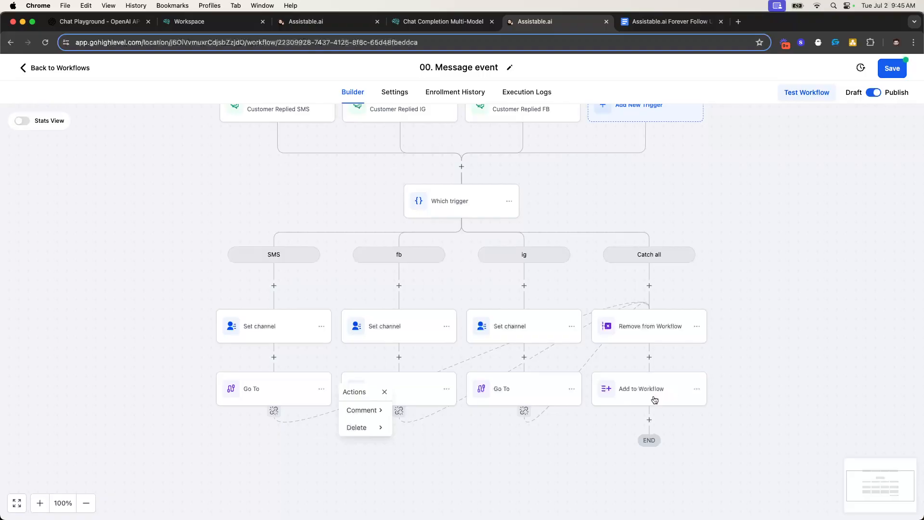
pyautogui.scroll(2, 653, 382)
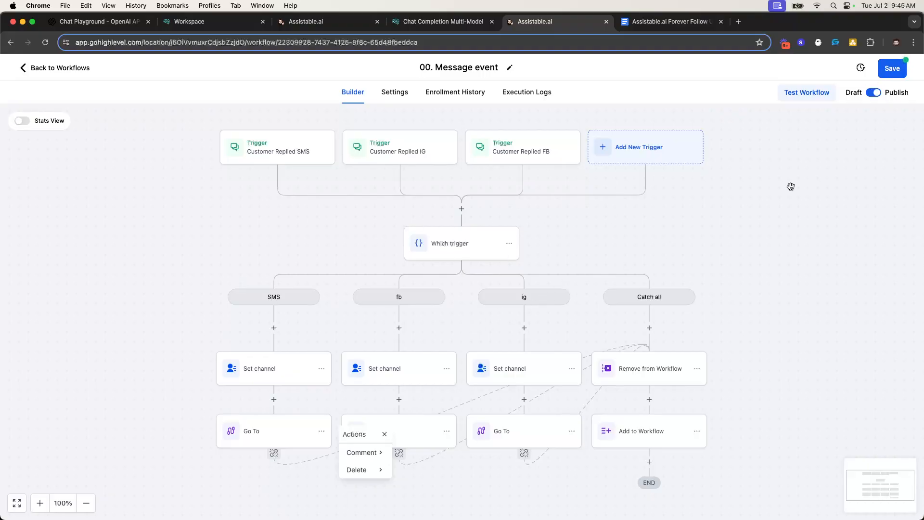
pyautogui.click(896, 72)
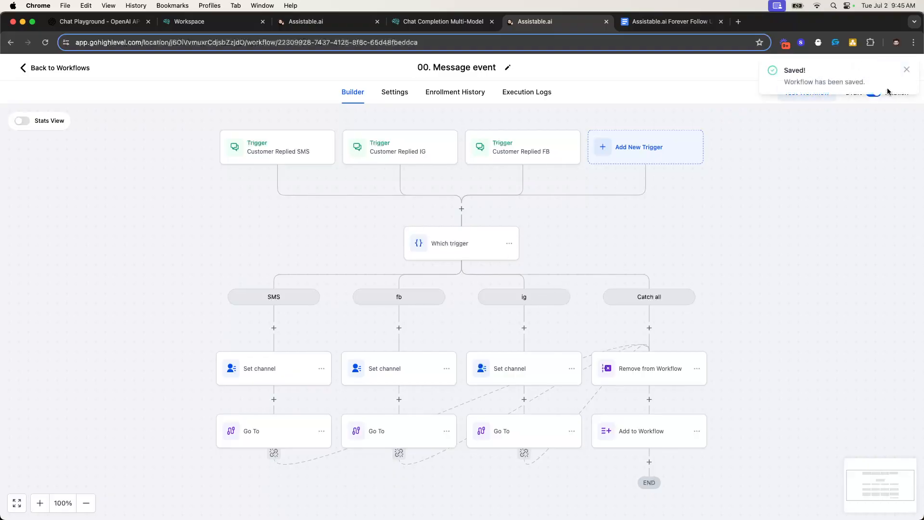
pyautogui.click(907, 71)
# Open the 01. Forever Follow Up workflow and zoom in on its follow-up steps
pyautogui.click(77, 72)
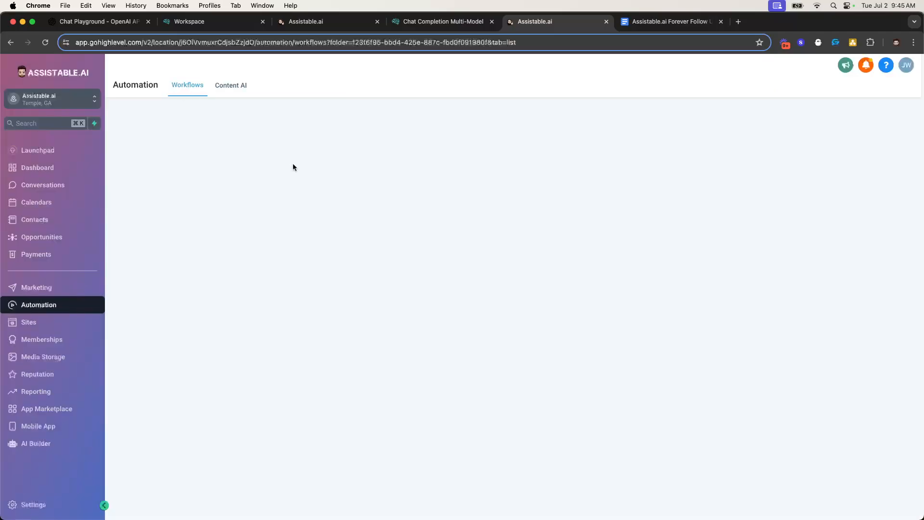
pyautogui.click(241, 304)
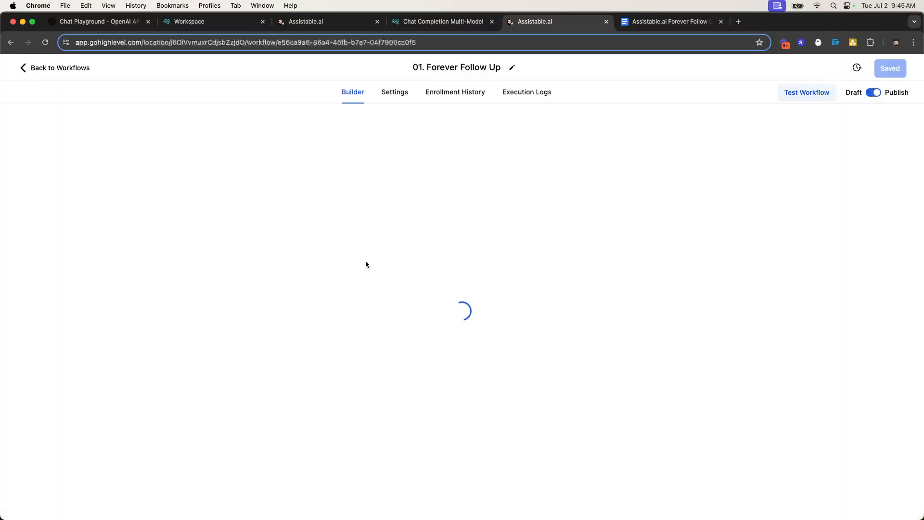
pyautogui.scroll(-1, 501, 267)
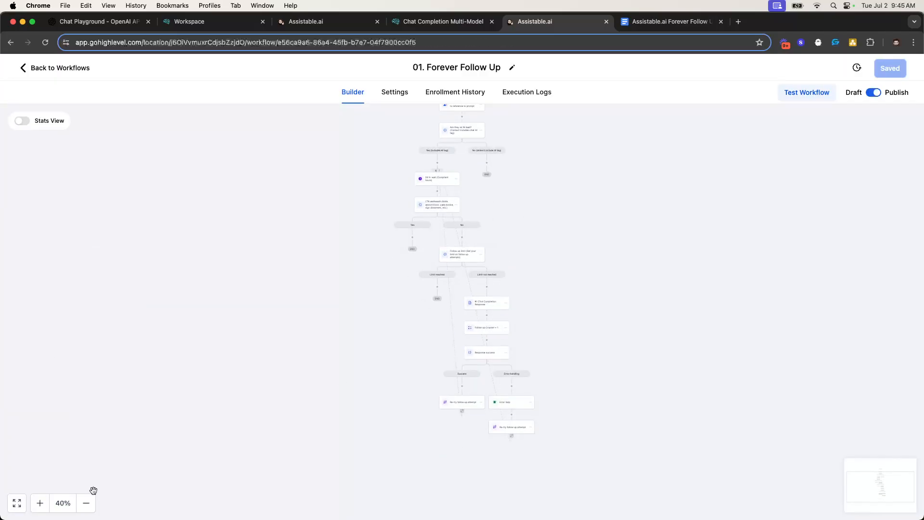
pyautogui.click(40, 502)
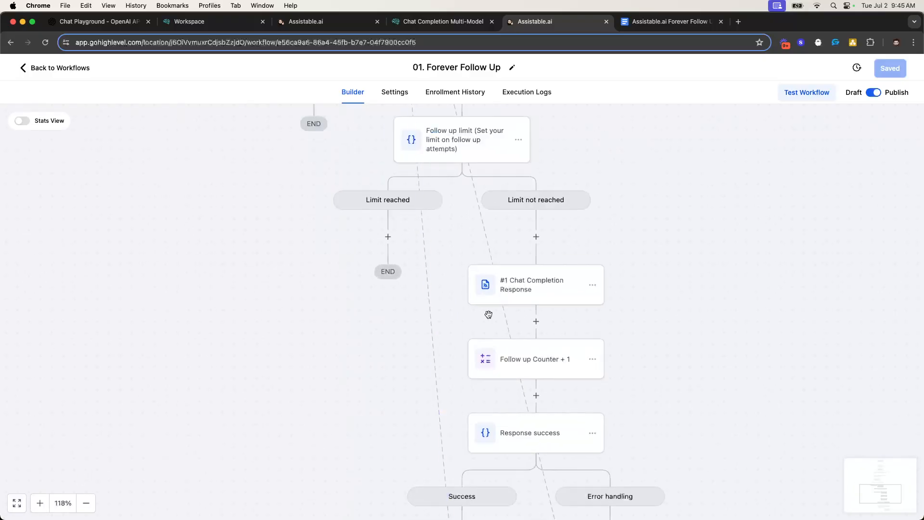
# Replace the Chat Completion Response type value SMS with the Chat Widget Collect Industry custom field
pyautogui.click(576, 298)
pyautogui.scroll(-10, 662, 363)
pyautogui.doubleClick(635, 248)
pyautogui.press('BackSpace')
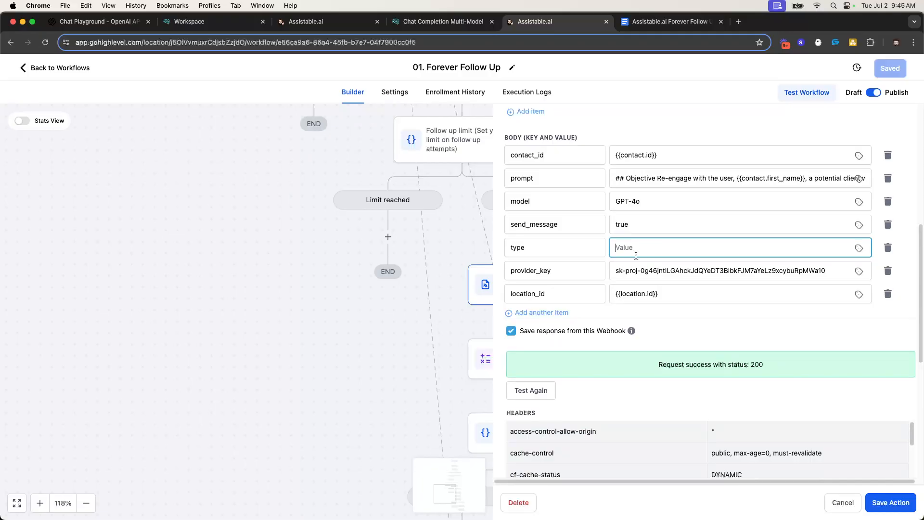
pyautogui.click(860, 249)
pyautogui.click(851, 184)
pyautogui.scroll(-5, 875, 241)
pyautogui.scroll(-2, 872, 250)
pyautogui.click(867, 267)
pyautogui.scroll(-2, 875, 231)
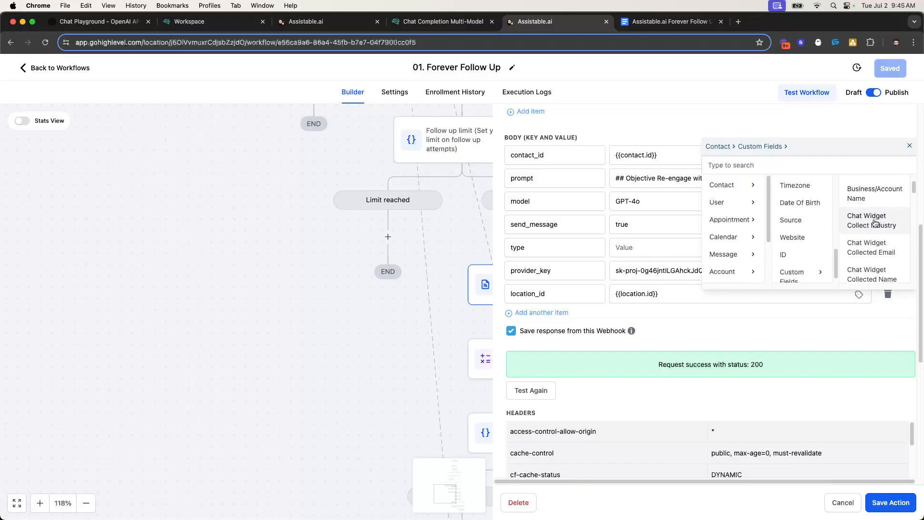
pyautogui.click(876, 223)
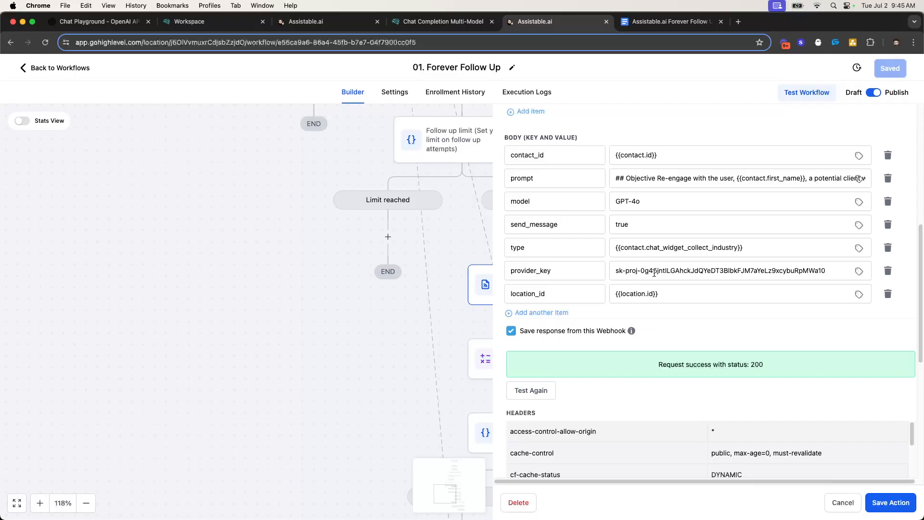
pyautogui.scroll(10, 352, 157)
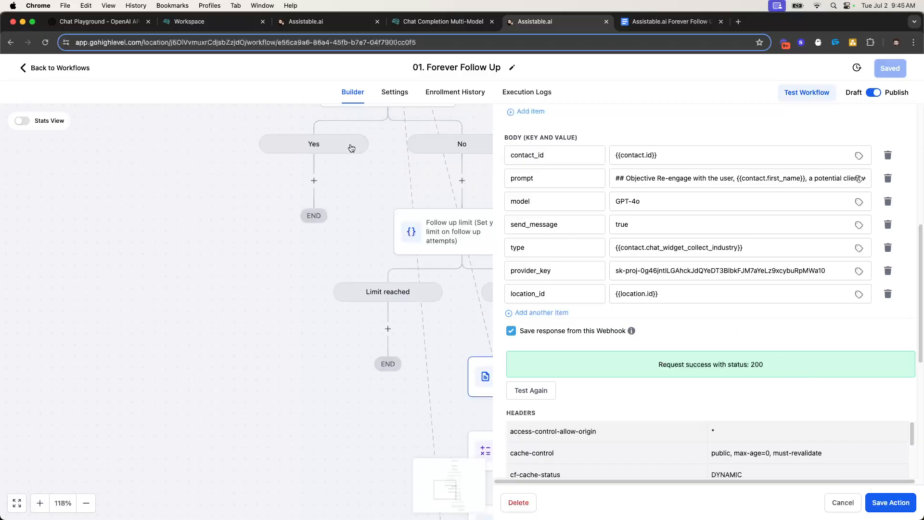
pyautogui.scroll(-4, 381, 202)
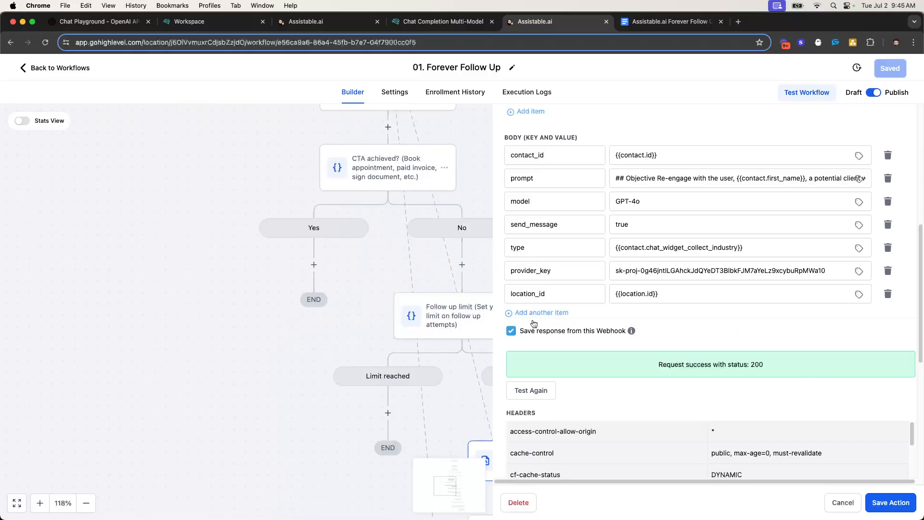
# Close the webhook panel, zoom out to review the Forever Follow Up flow, and go back to Workflows
pyautogui.click(843, 503)
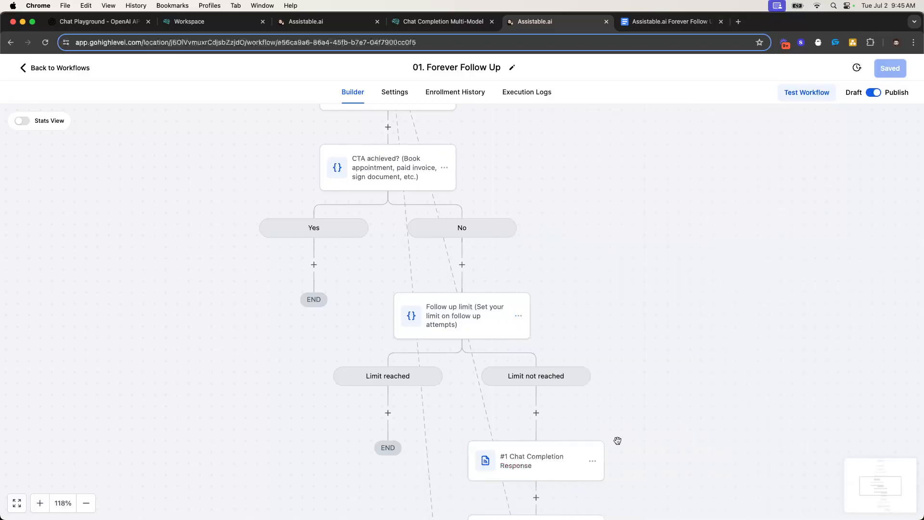
pyautogui.scroll(-2, 478, 370)
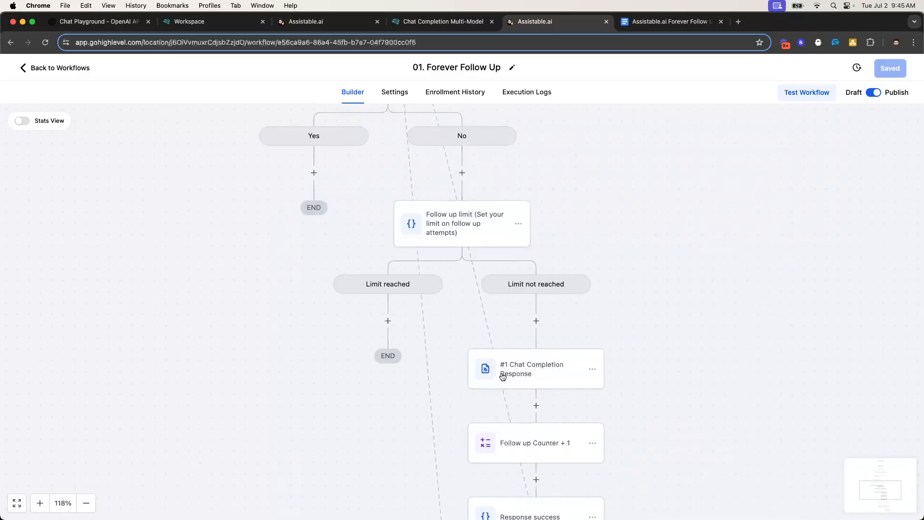
pyautogui.scroll(-3, 490, 377)
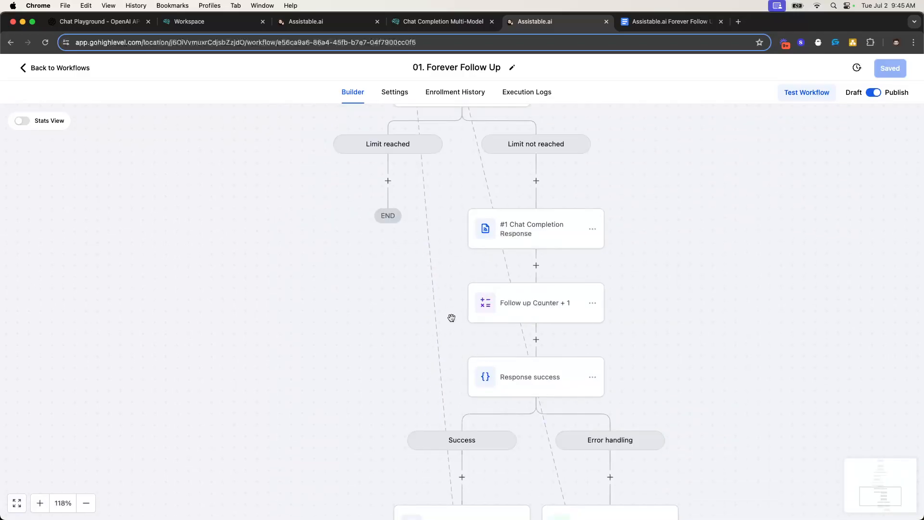
pyautogui.scroll(12, 450, 318)
pyautogui.scroll(-5, 553, 278)
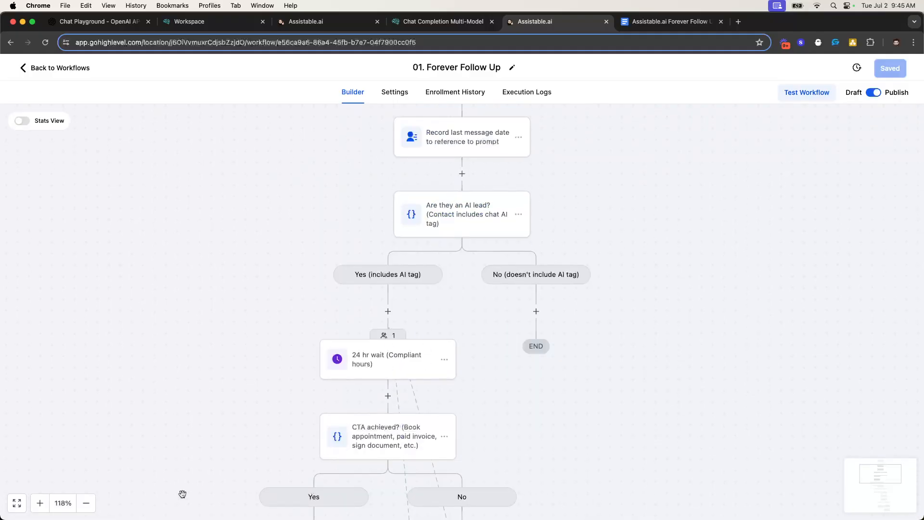
pyautogui.click(86, 502)
pyautogui.scroll(2, 459, 215)
pyautogui.scroll(-6, 481, 207)
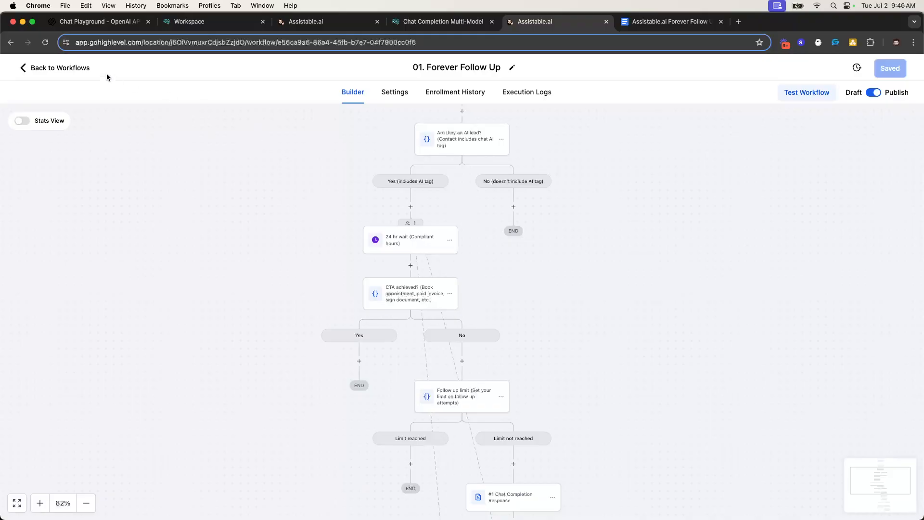
pyautogui.click(67, 67)
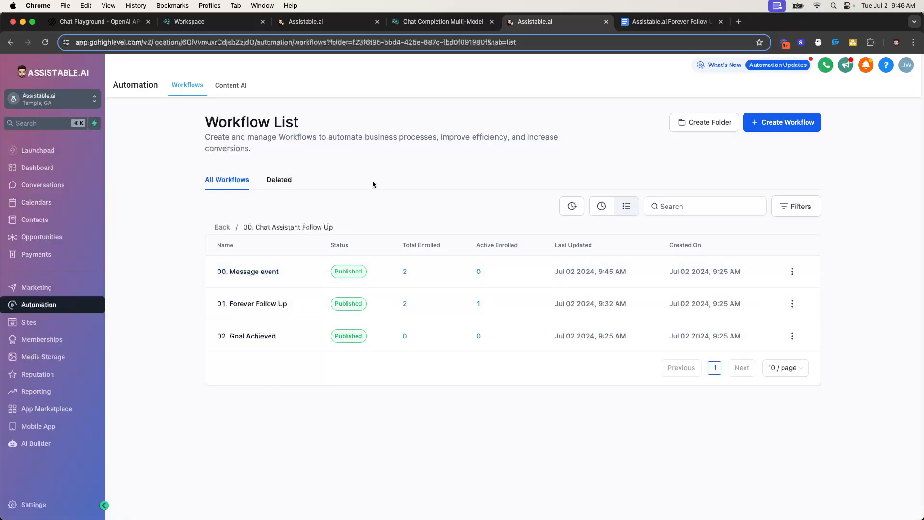
# Book a 12:00–12:30 pm Testing Calendar appointment from the test contact's Appointments panel
pyautogui.click(271, 278)
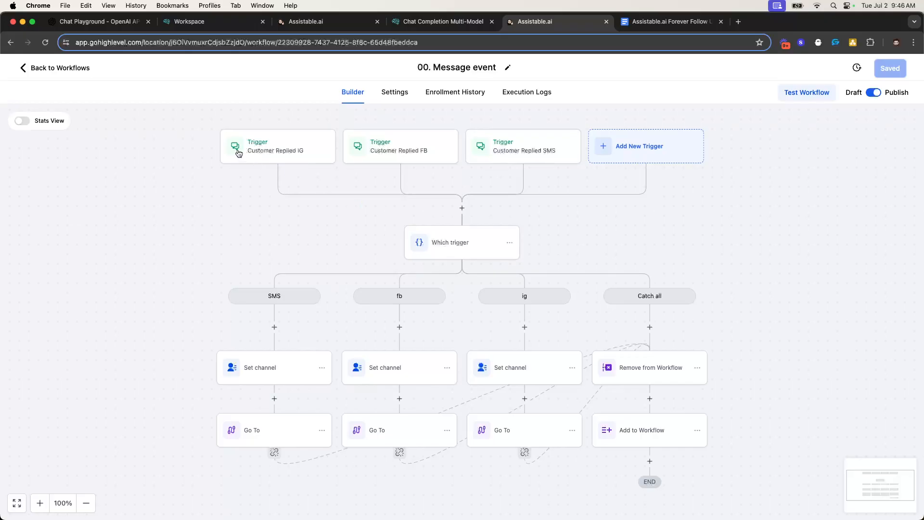
pyautogui.click(34, 70)
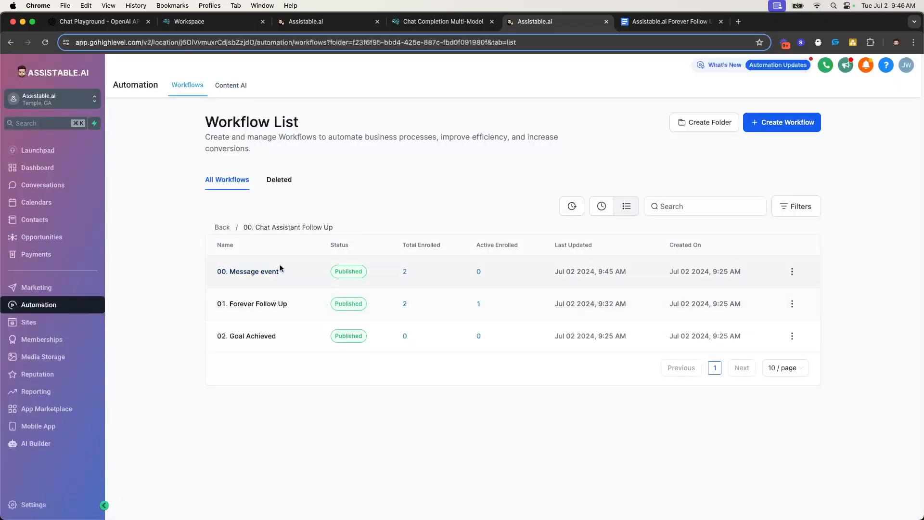
pyautogui.moveTo(332, 23); pyautogui.dragTo(447, 23)
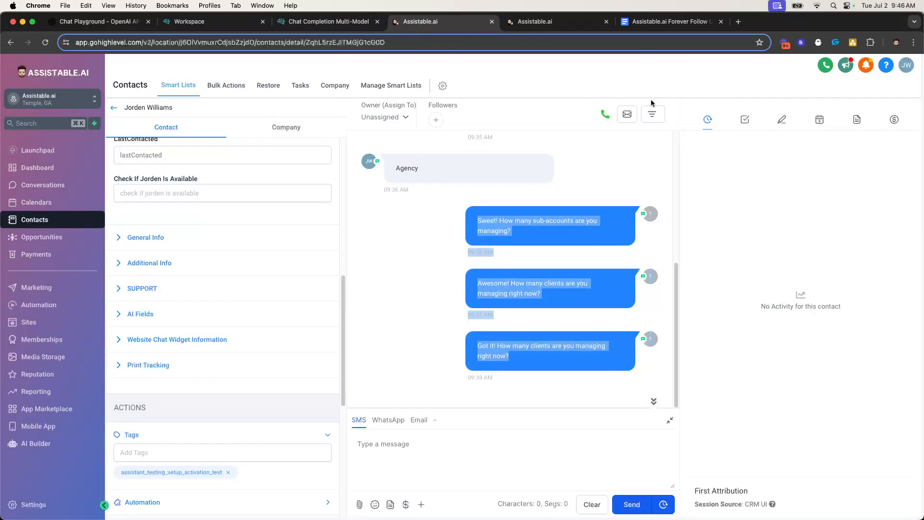
pyautogui.click(819, 120)
pyautogui.click(887, 147)
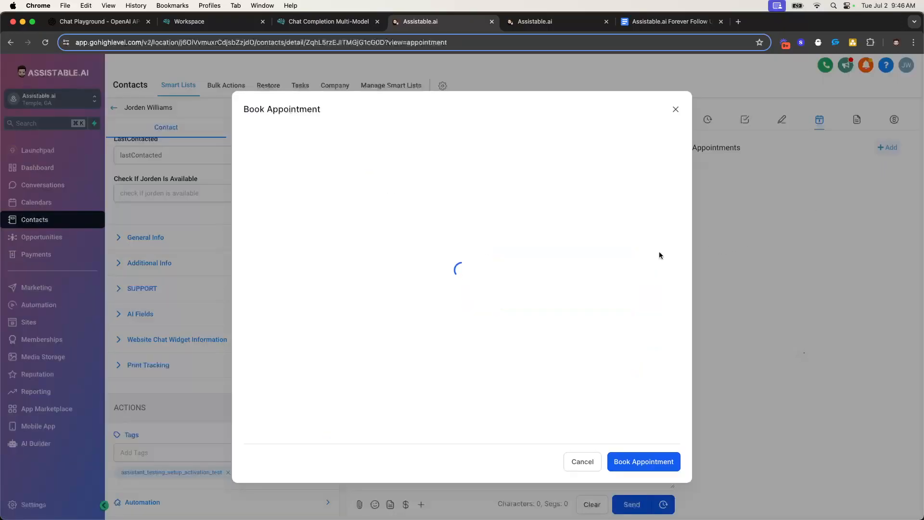
pyautogui.scroll(-1, 337, 317)
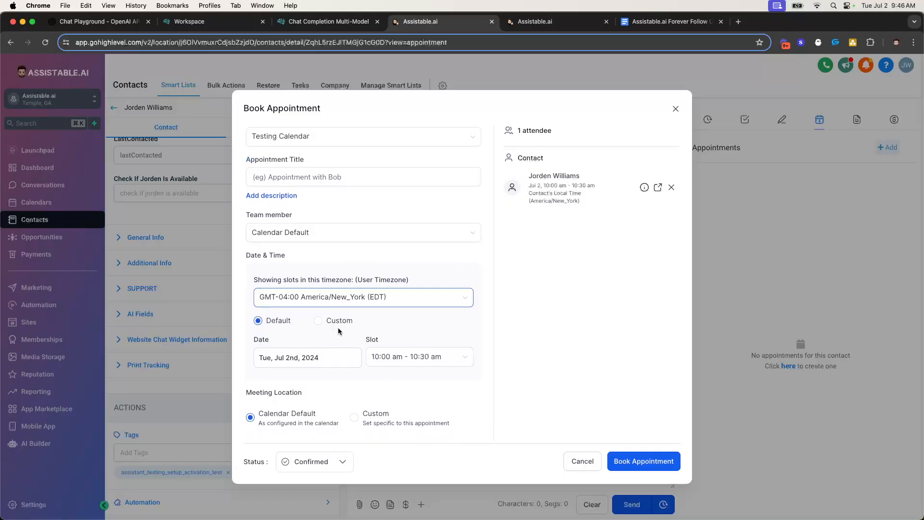
pyautogui.click(319, 357)
pyautogui.click(436, 357)
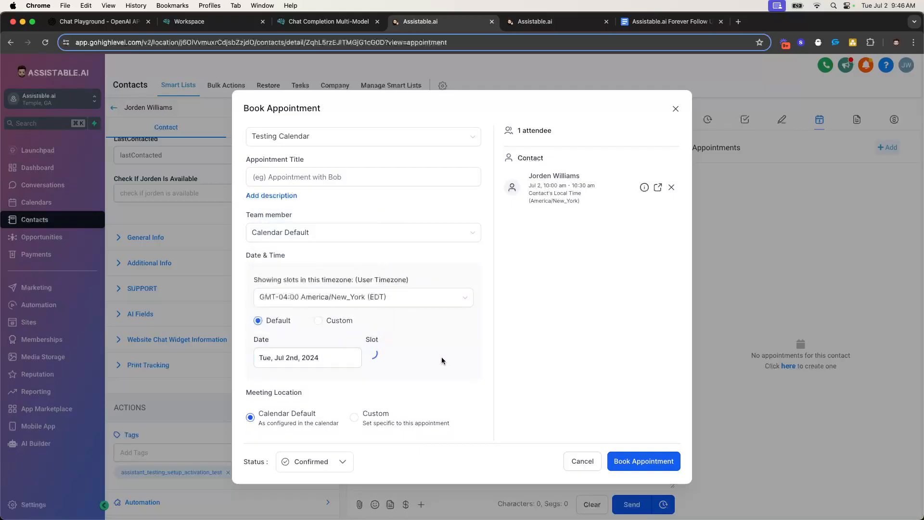
pyautogui.click(415, 448)
pyautogui.click(643, 462)
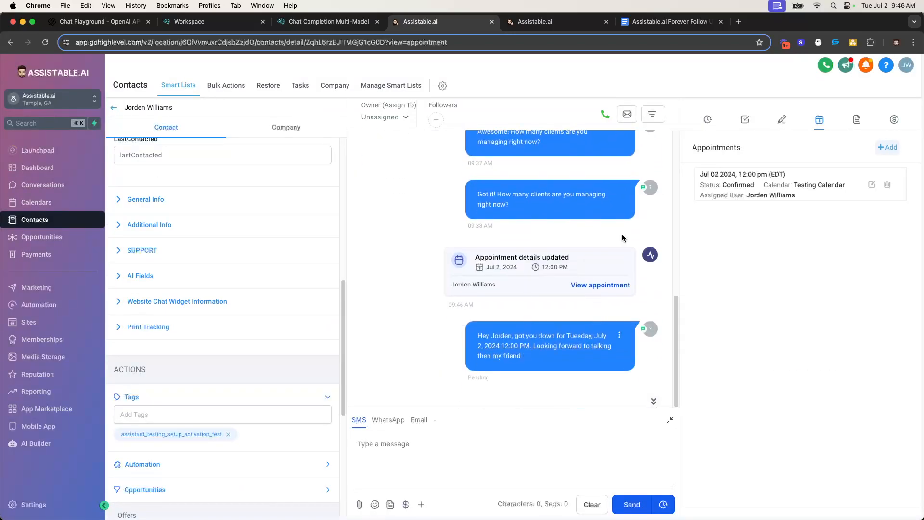
pyautogui.hotkey('ctrl', 'Tab')
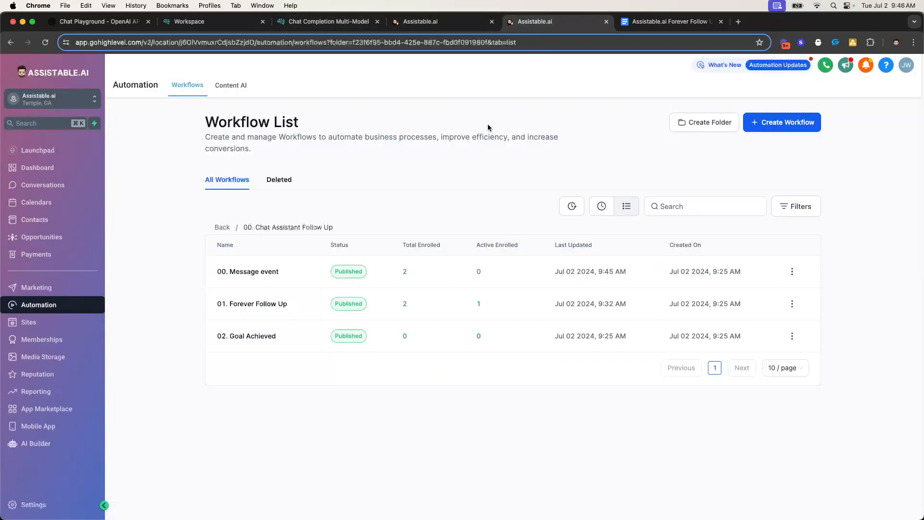
# Reload the workflow list, then inspect the CTA achieved? condition inside 01. Forever Follow Up
pyautogui.click(45, 42)
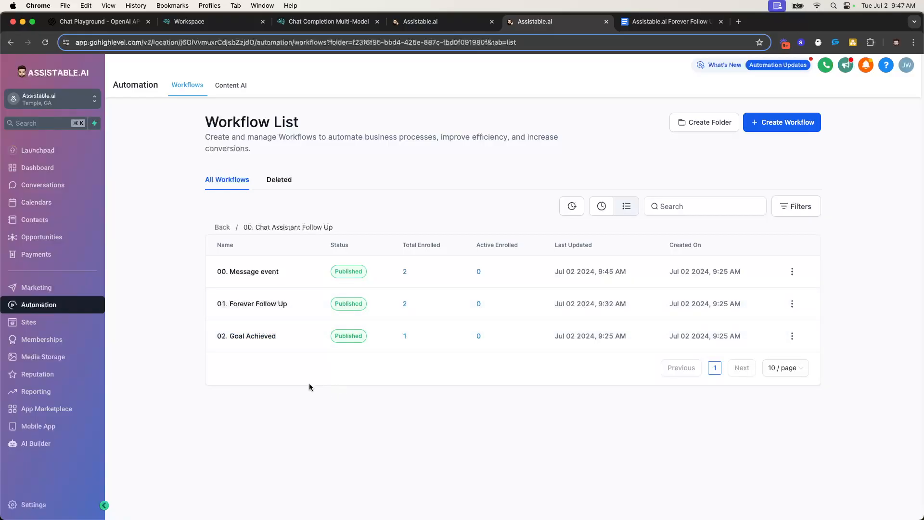
pyautogui.tripleClick(255, 308)
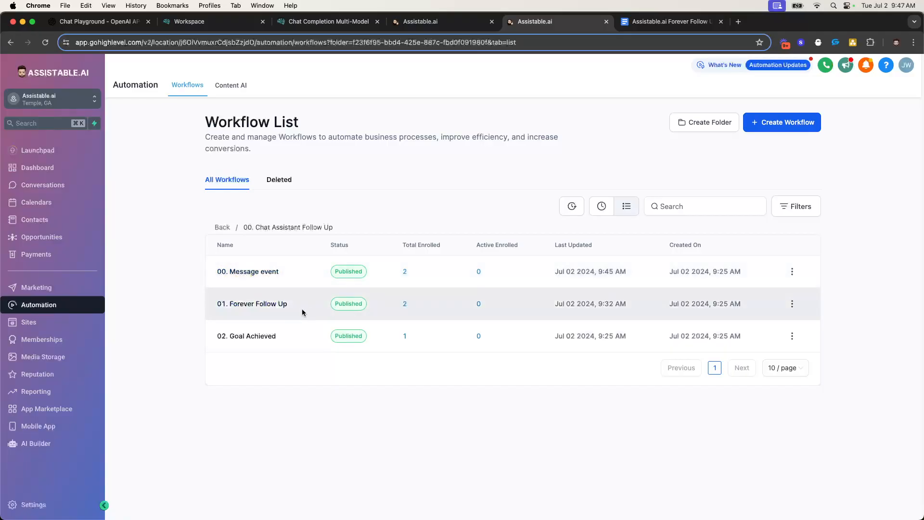
pyautogui.click(271, 309)
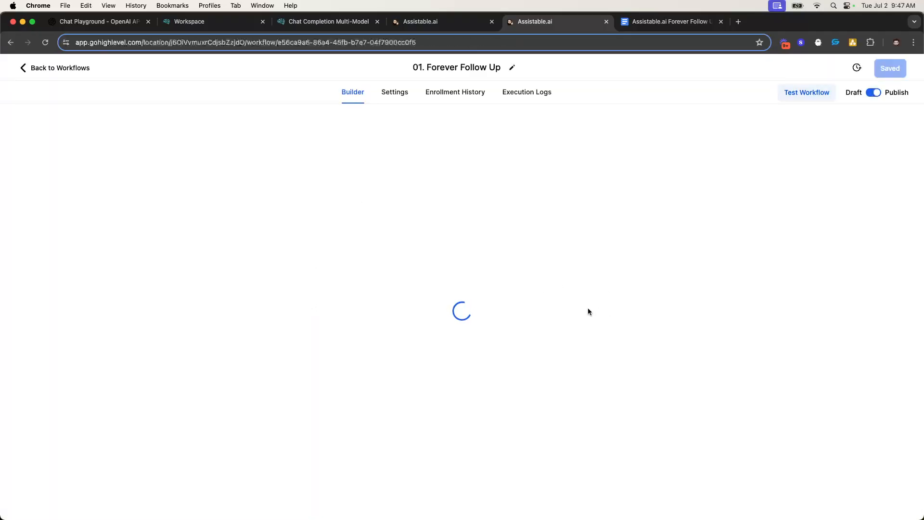
pyautogui.scroll(-5, 500, 231)
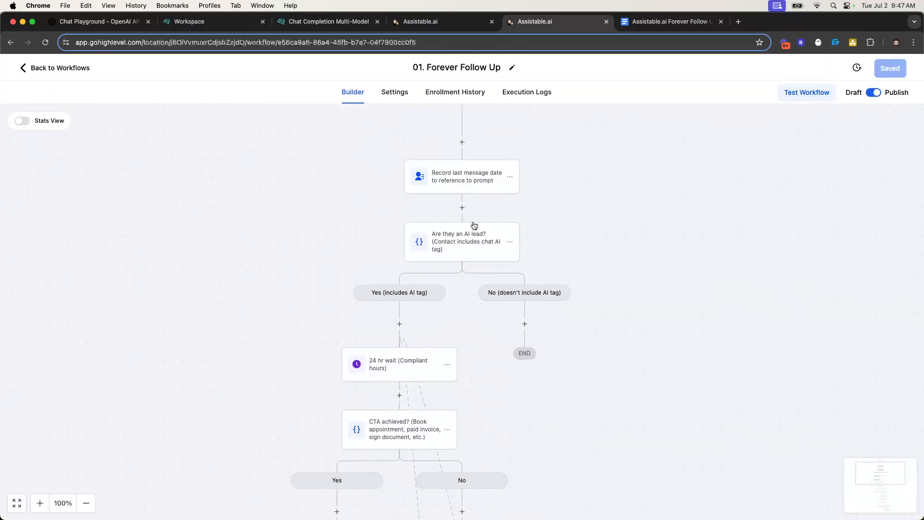
pyautogui.click(395, 356)
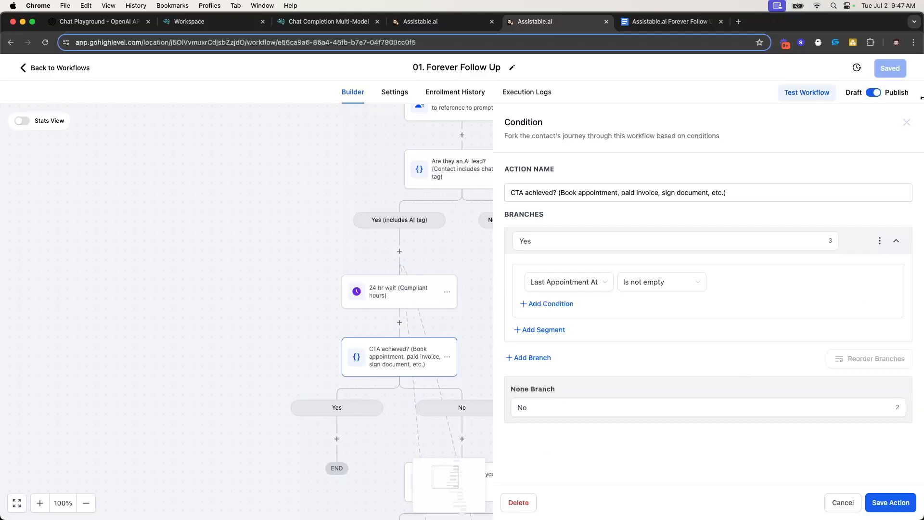
pyautogui.click(906, 123)
# Back on the workflow list, highlight the table's enrollment figures
pyautogui.click(65, 68)
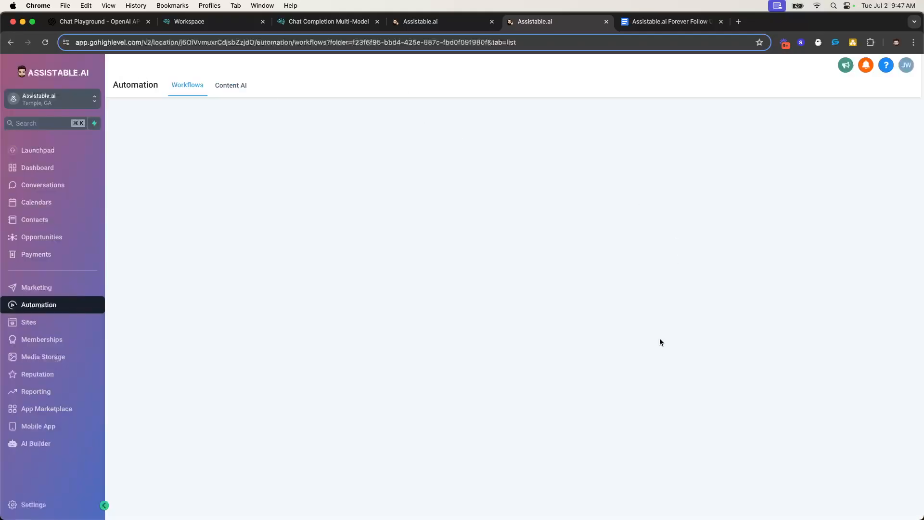
pyautogui.moveTo(198, 268); pyautogui.dragTo(734, 358)
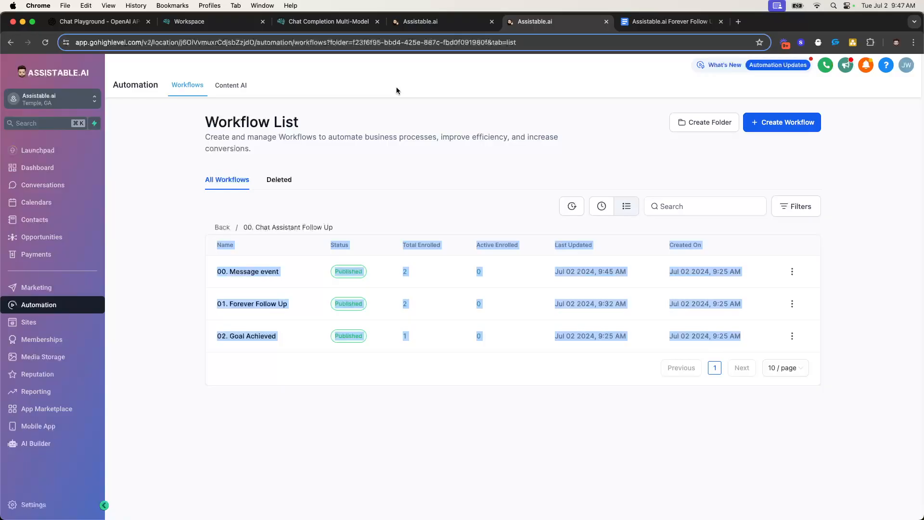
pyautogui.click(195, 247)
pyautogui.moveTo(204, 215); pyautogui.dragTo(723, 348)
pyautogui.click(761, 345)
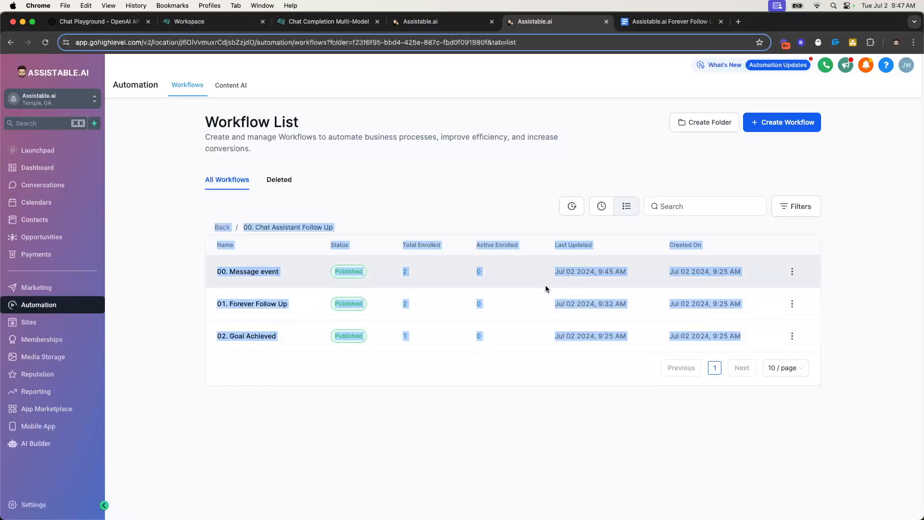
pyautogui.moveTo(203, 230); pyautogui.dragTo(728, 350)
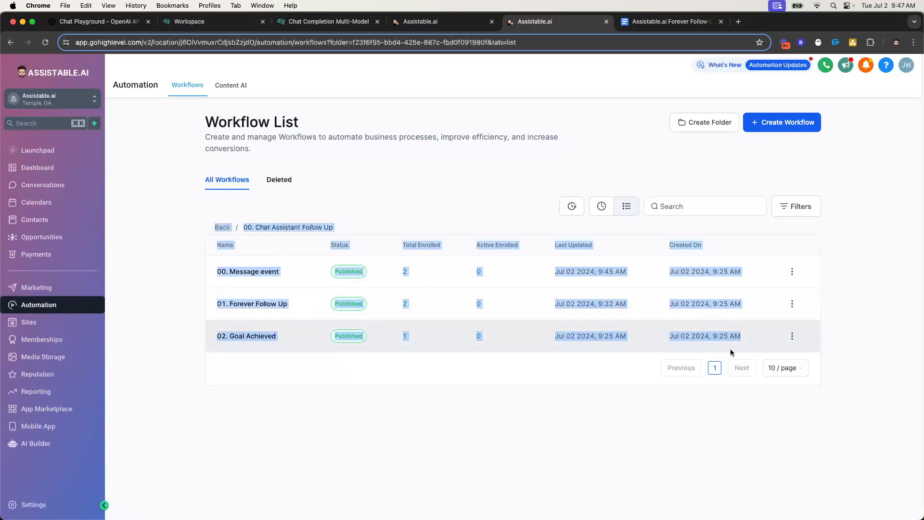
pyautogui.click(297, 358)
# Open 00. Message event and scroll through its SMS, fb, ig and Catch all branches
pyautogui.click(250, 272)
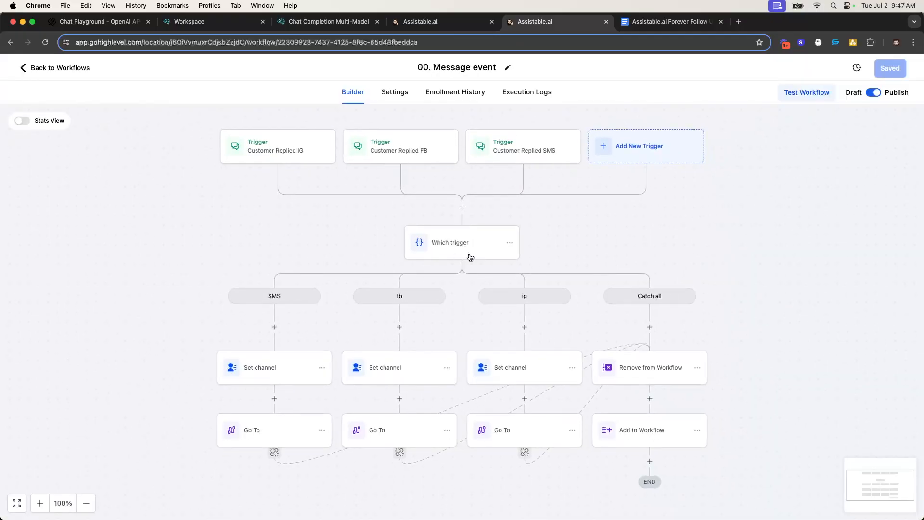
pyautogui.scroll(-3, 433, 306)
pyautogui.scroll(3, 504, 295)
pyautogui.scroll(-3, 337, 235)
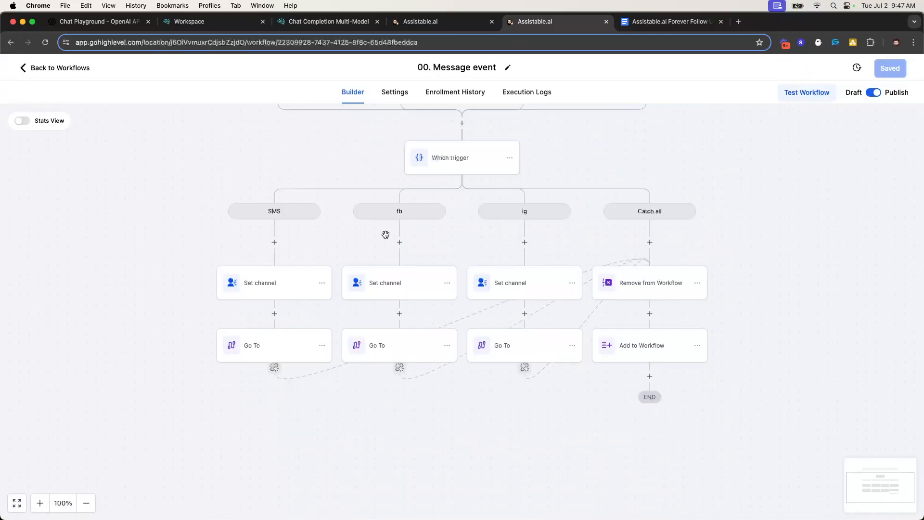
pyautogui.scroll(3, 551, 290)
pyautogui.scroll(-3, 530, 289)
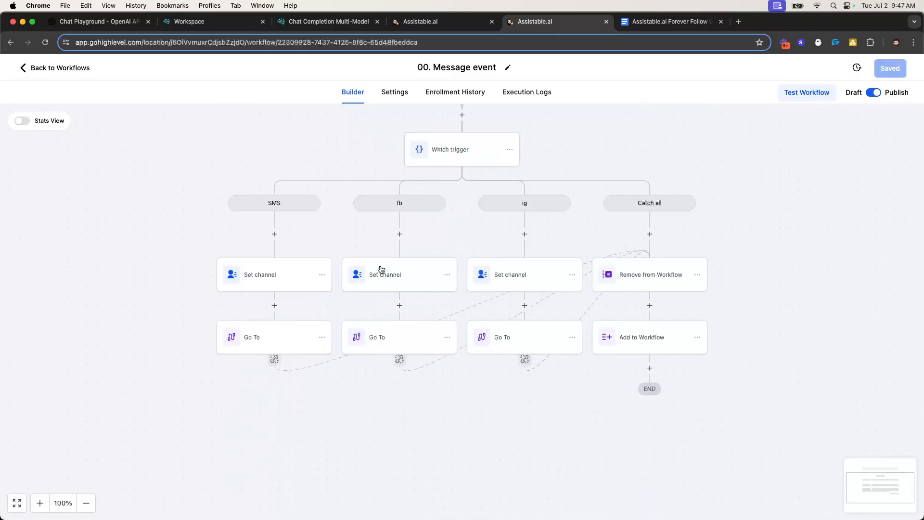
pyautogui.scroll(3, 392, 271)
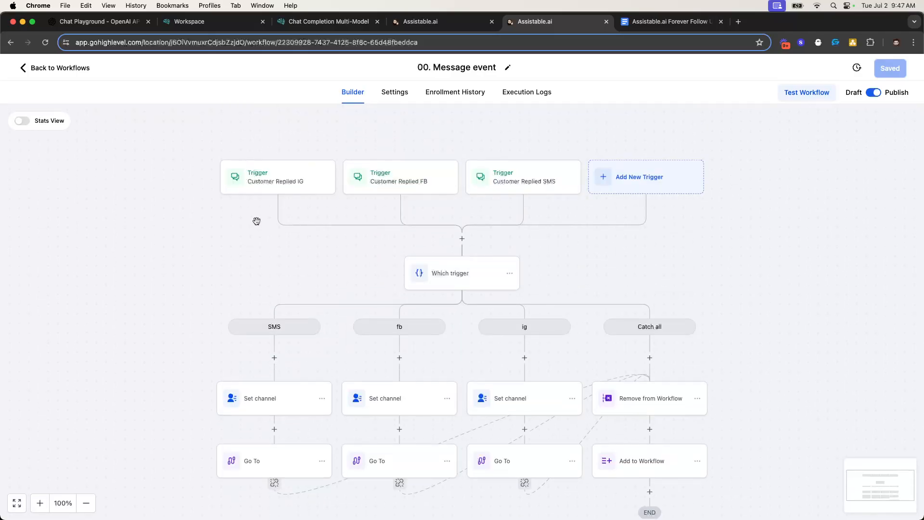